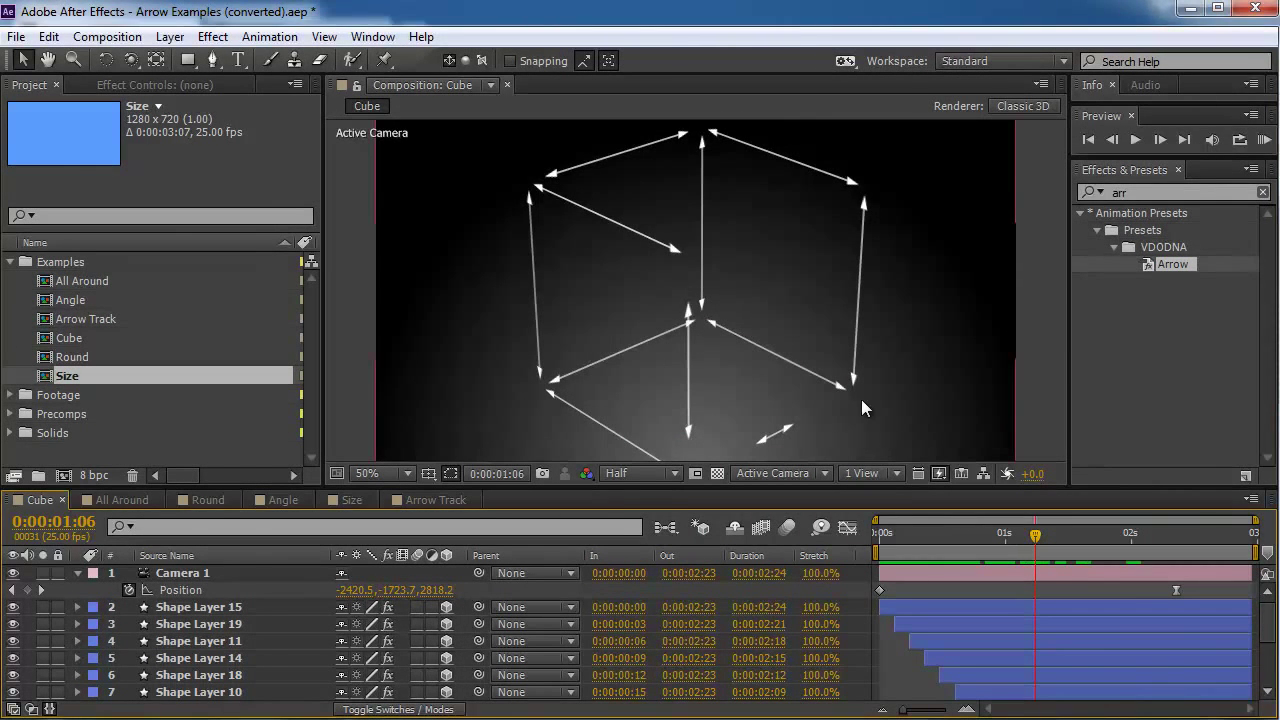
- Scrub the Cube comp's time ruler to preview the animated 3D arrows
{"action": "left_click_drag", "start_coordinate": [1042, 534], "coordinate": [1036, 534]}
- Browse the Examples and VDODNA folders, then view and close the Read Me NOW install file
{"action": "key", "text": "alt+Tab"}
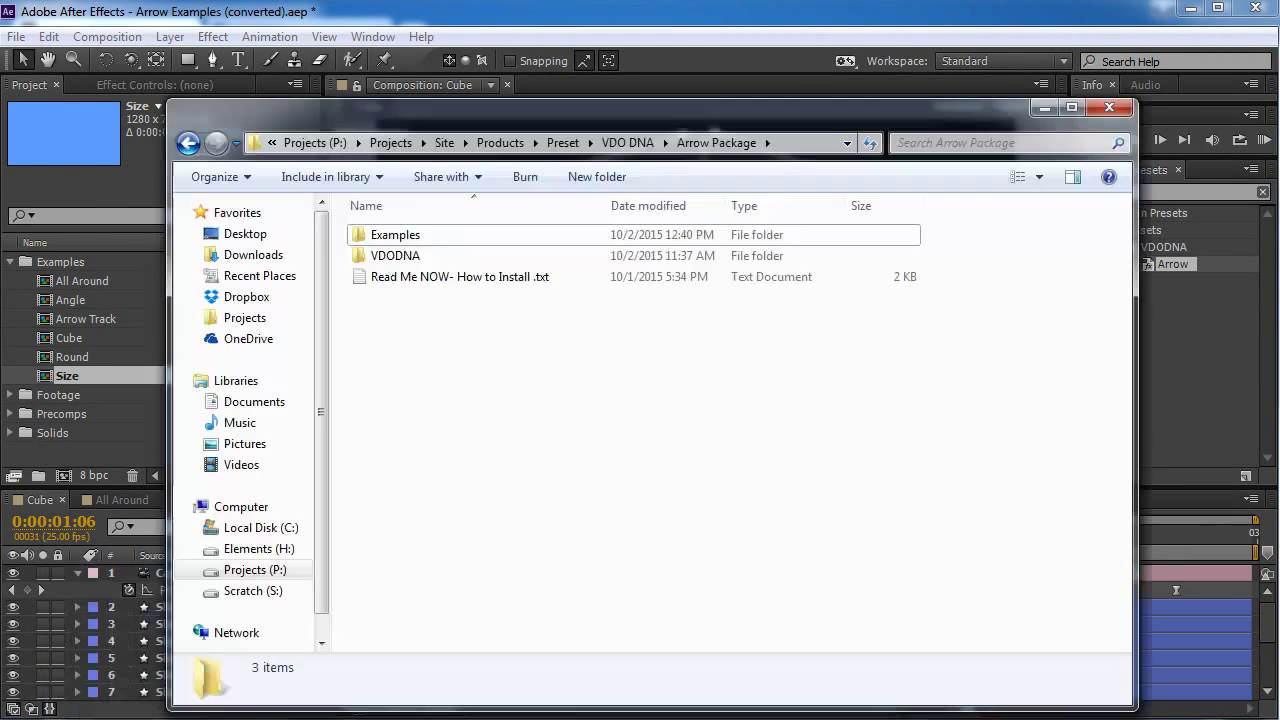
{"action": "double_click", "coordinate": [430, 237]}
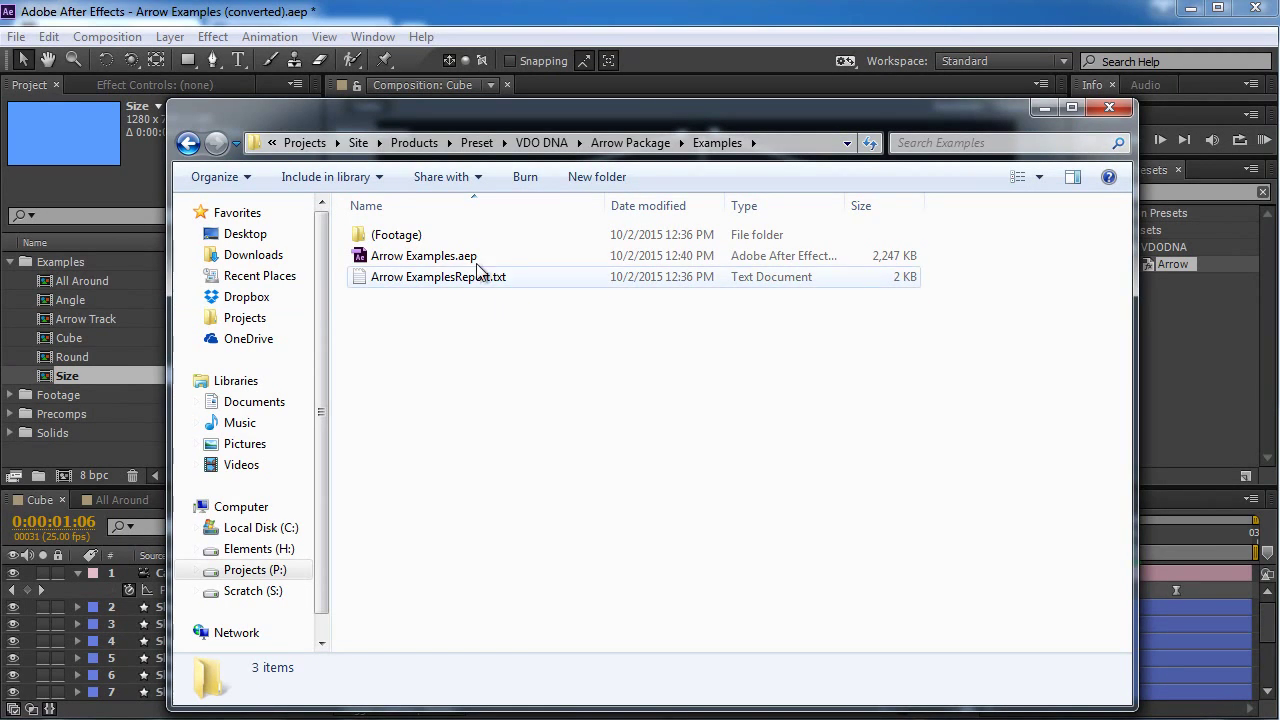
{"action": "left_click", "coordinate": [630, 143]}
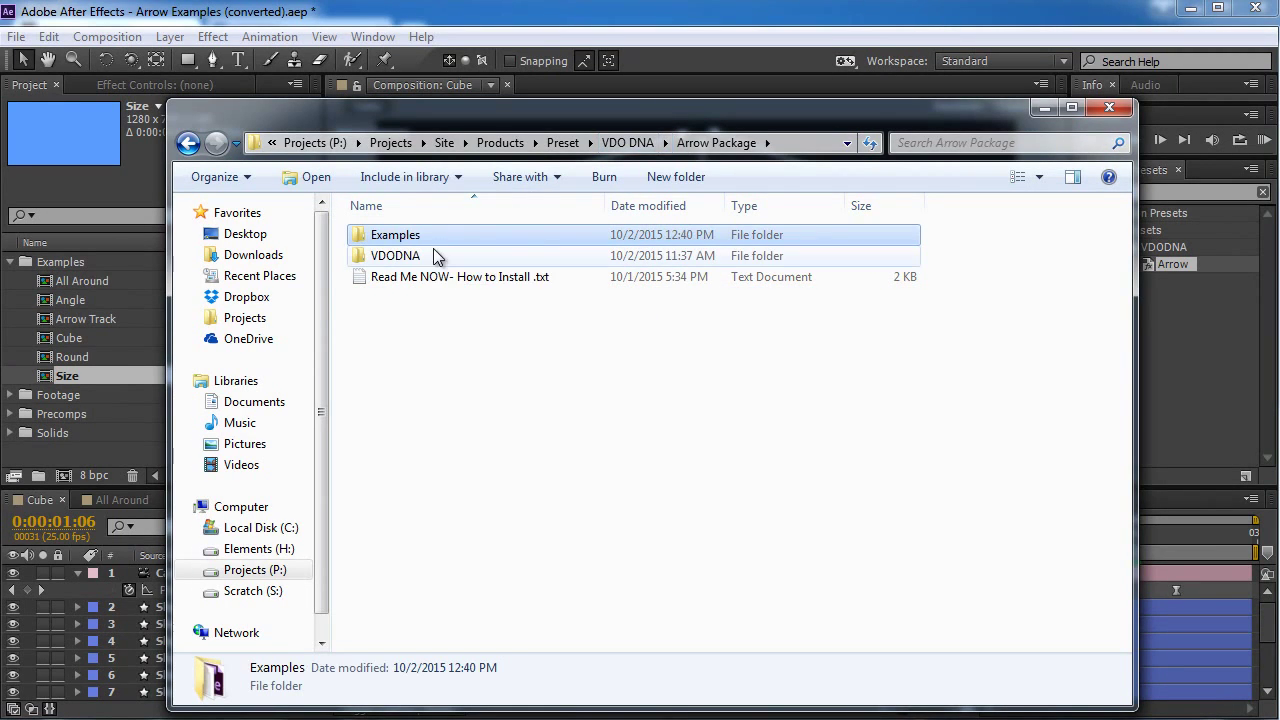
{"action": "double_click", "coordinate": [427, 258]}
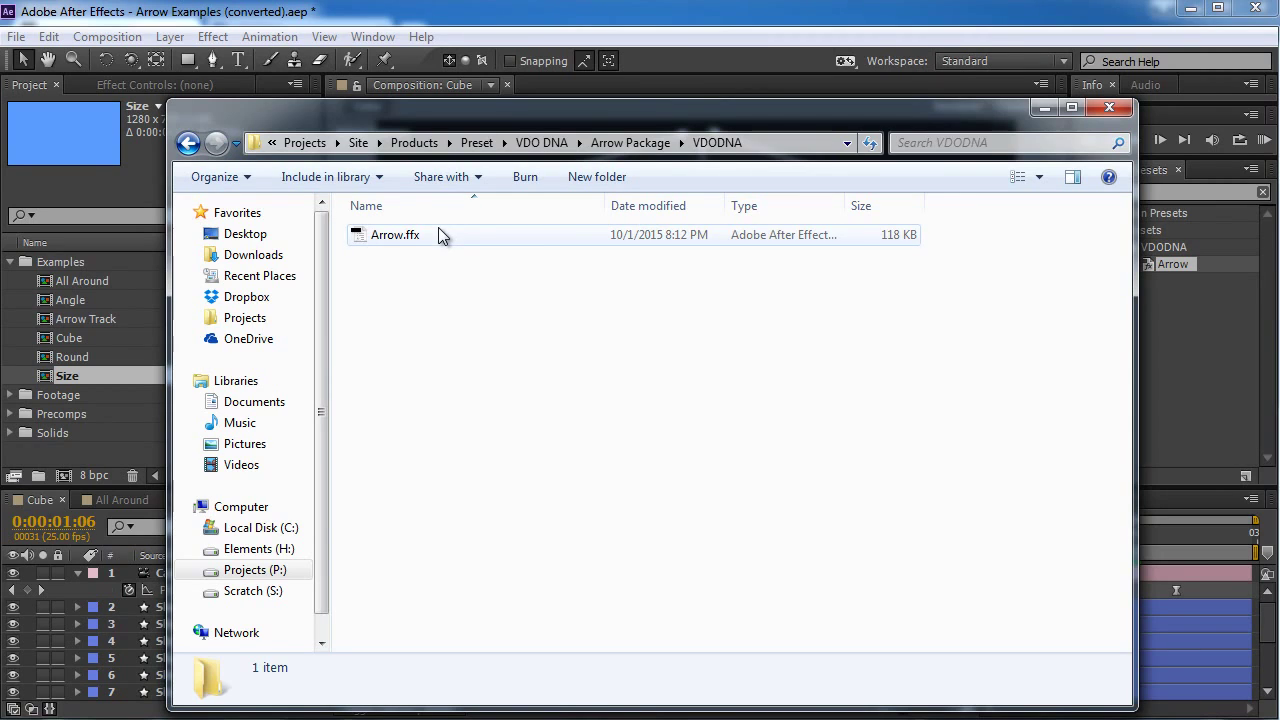
{"action": "left_click", "coordinate": [658, 142]}
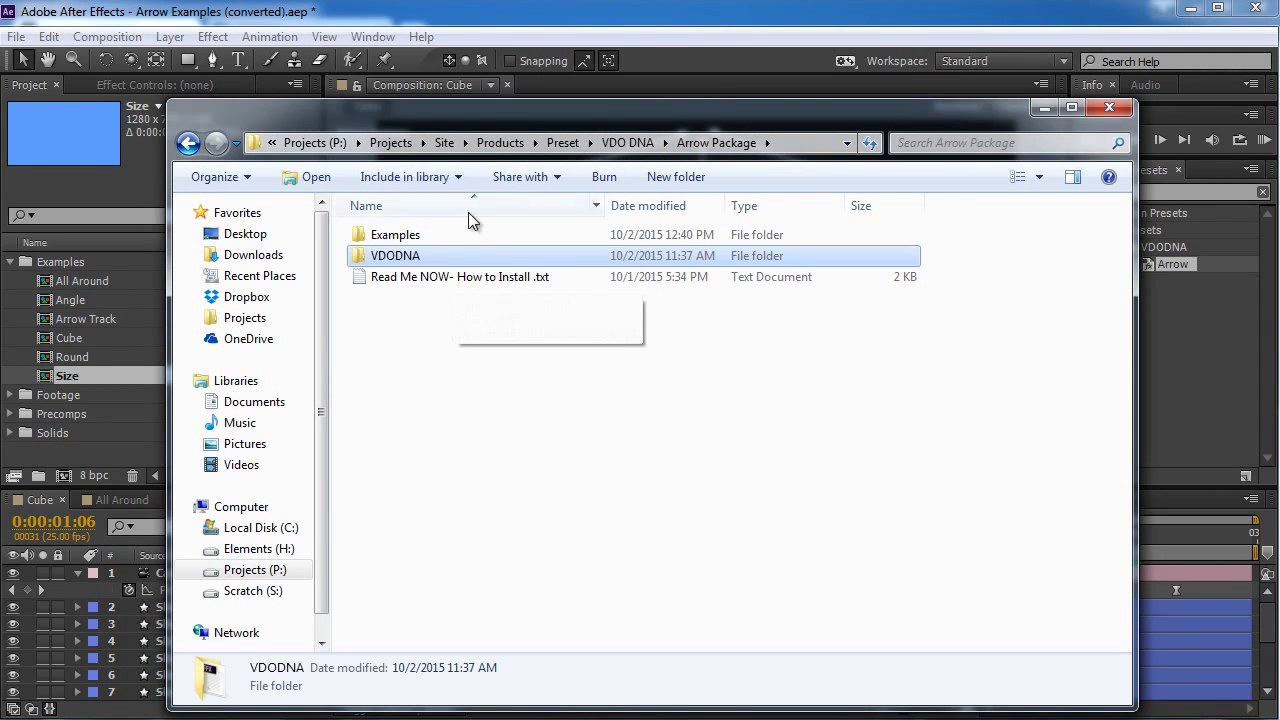
{"action": "double_click", "coordinate": [400, 282]}
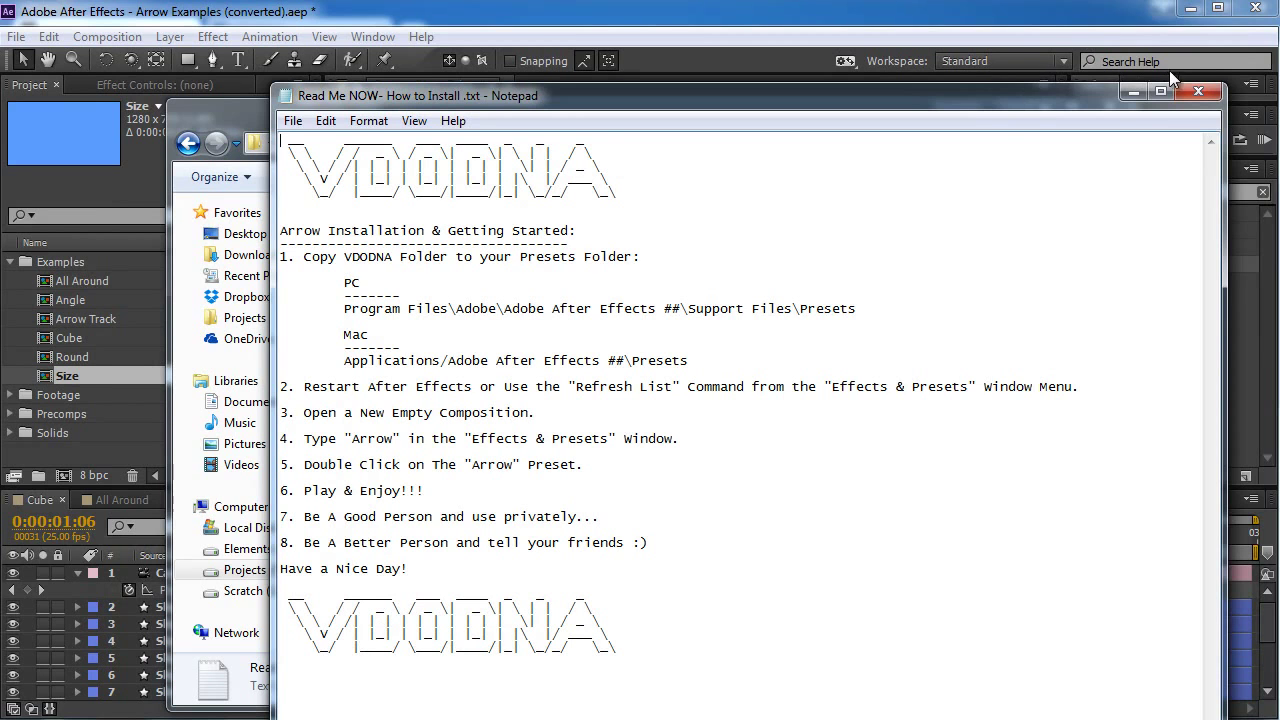
{"action": "left_click", "coordinate": [1198, 92]}
- Close the folder window and create a new Comp 1 with default settings
{"action": "left_click", "coordinate": [1110, 109]}
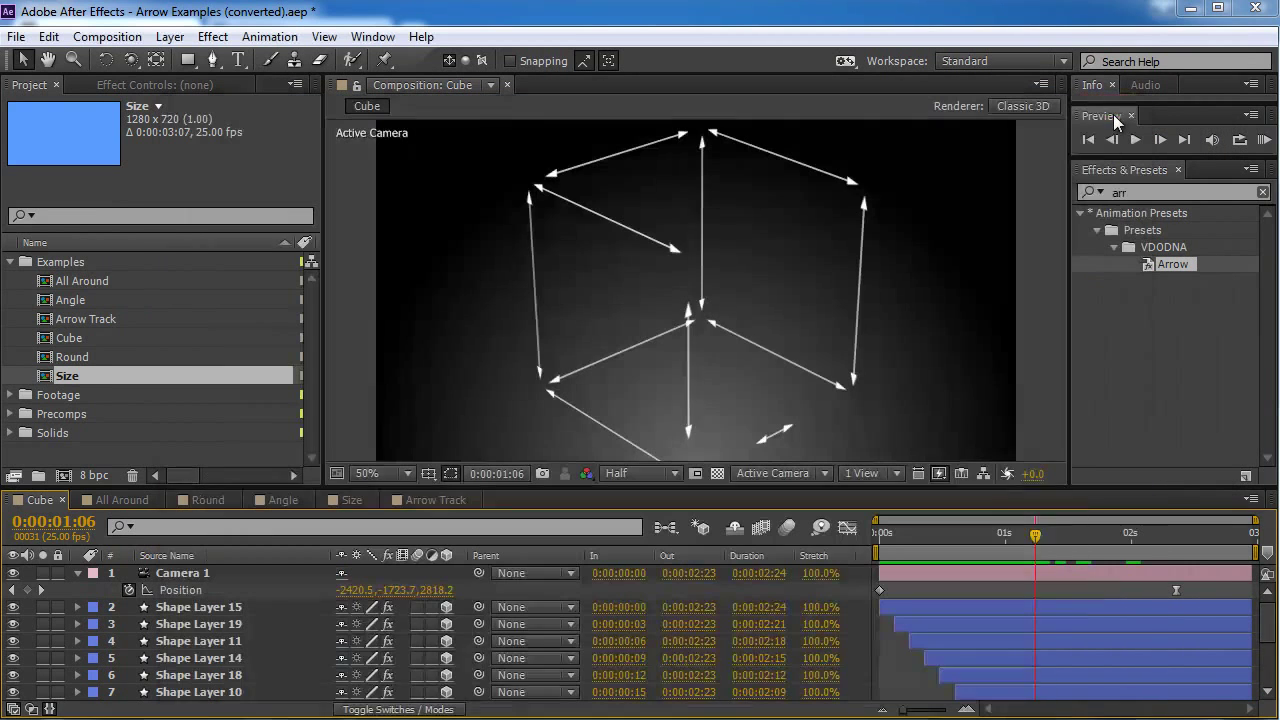
{"action": "left_click", "coordinate": [107, 36]}
{"action": "left_click", "coordinate": [125, 57]}
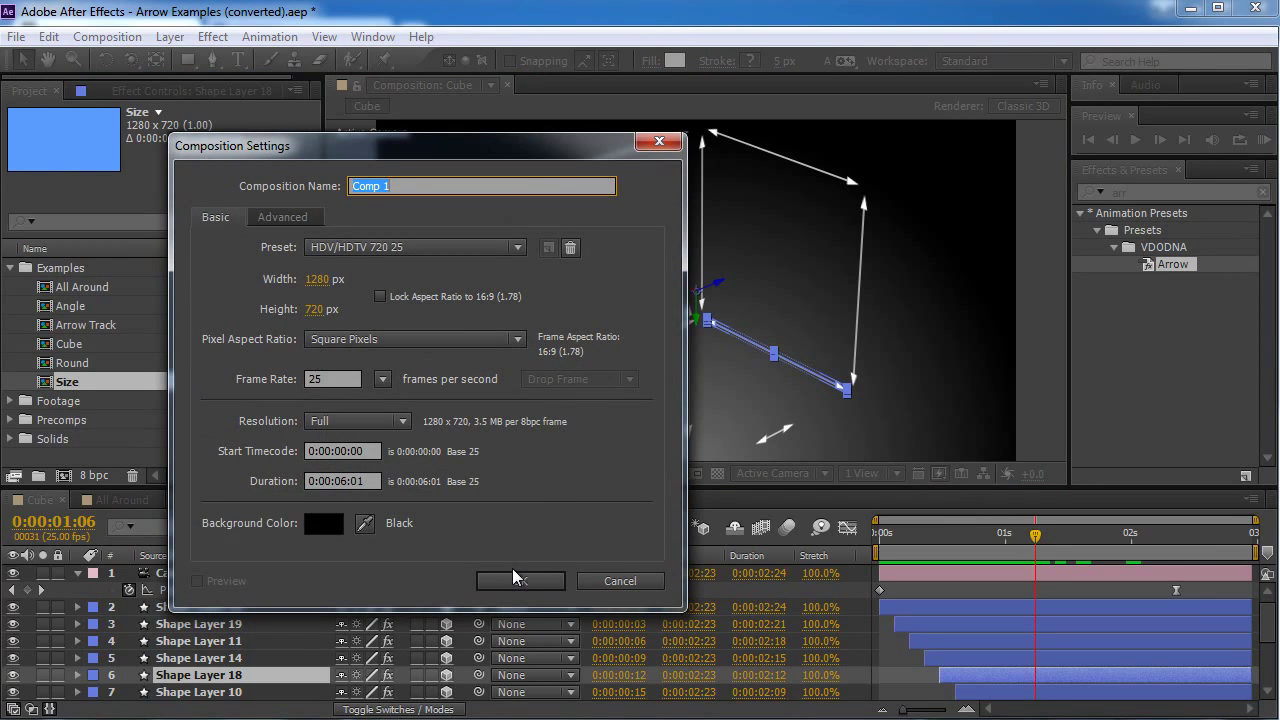
{"action": "left_click", "coordinate": [517, 580]}
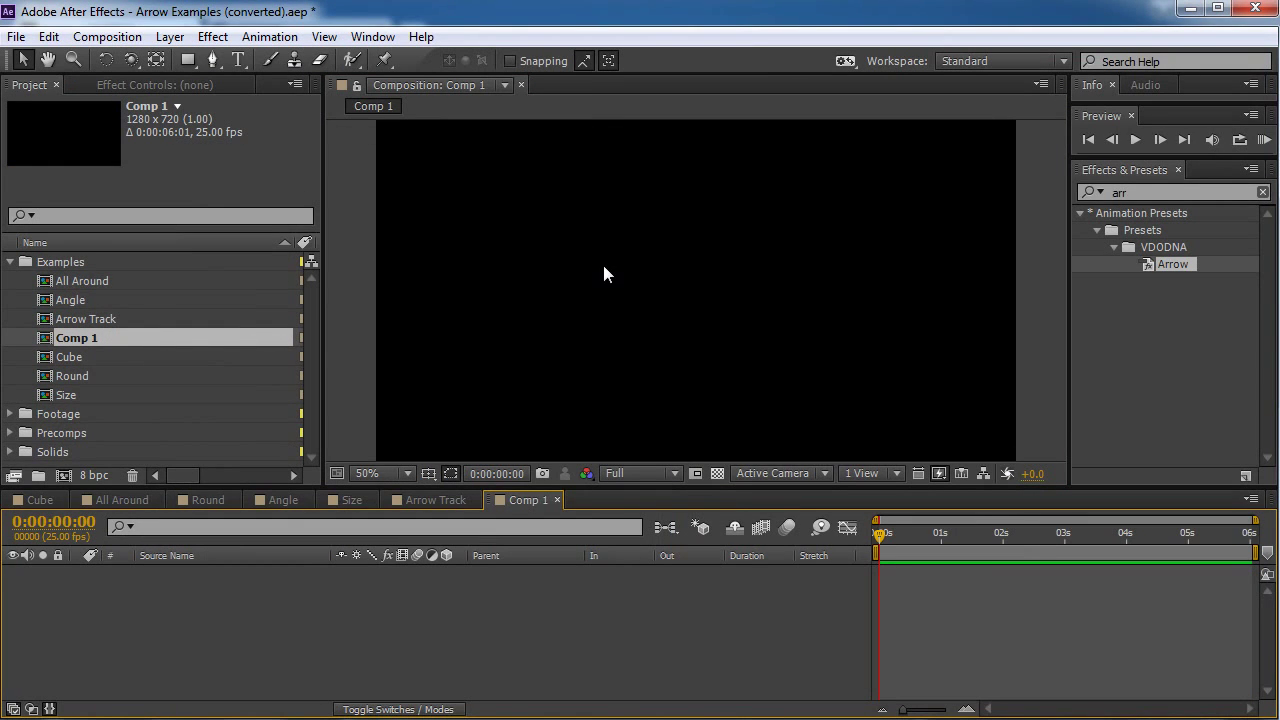
- Search Effects & Presets for 'arr' and apply the VDODNA Arrow preset to Comp 1
{"action": "left_click", "coordinate": [1148, 192]}
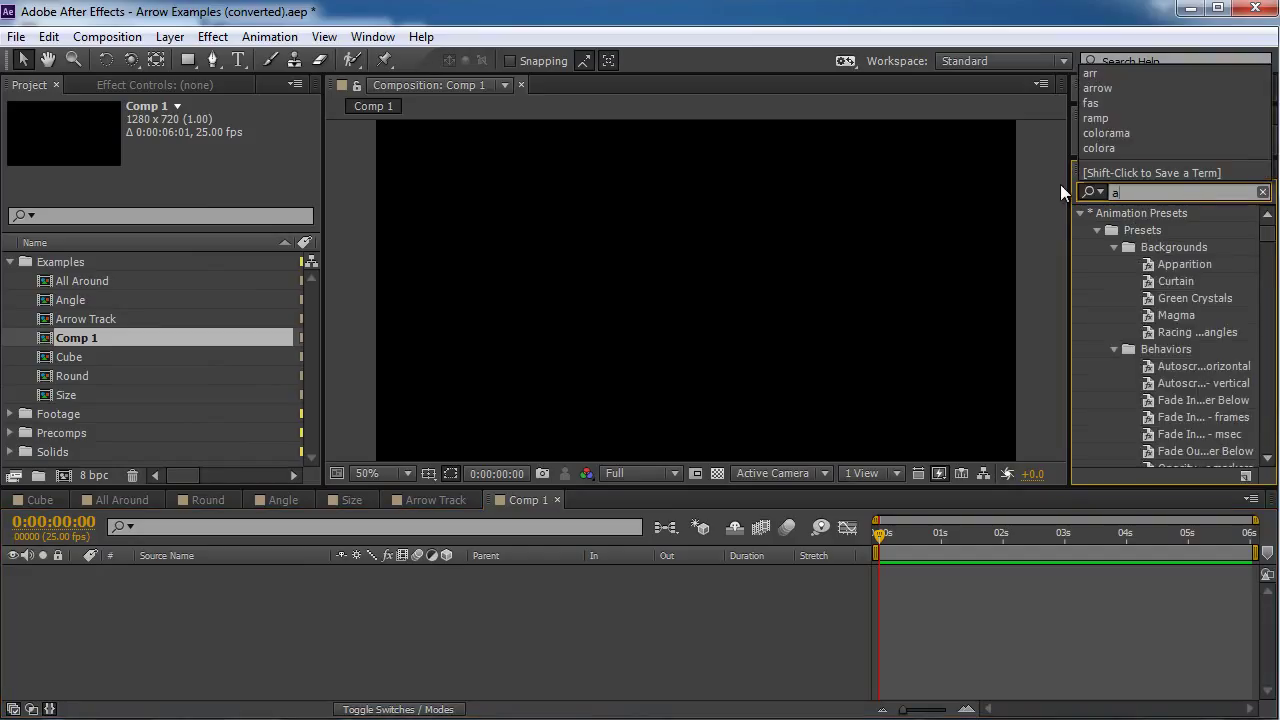
{"action": "left_click", "coordinate": [1148, 262]}
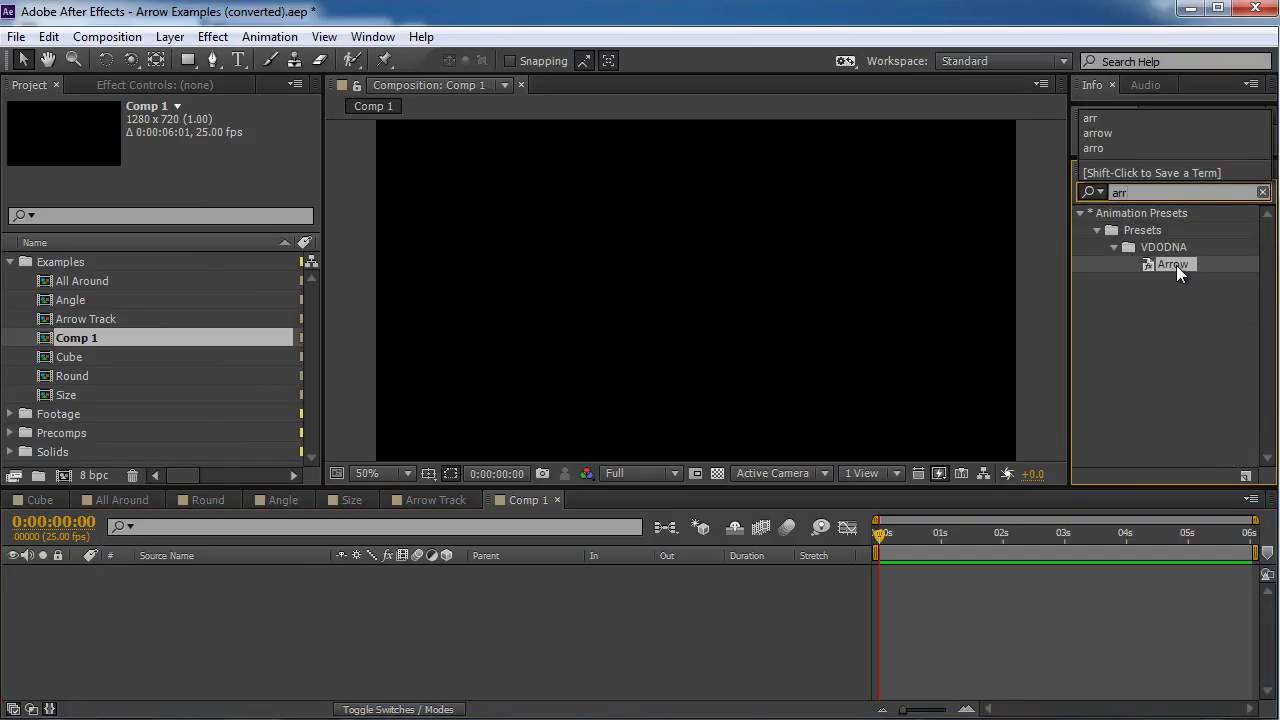
{"action": "double_click", "coordinate": [1176, 265]}
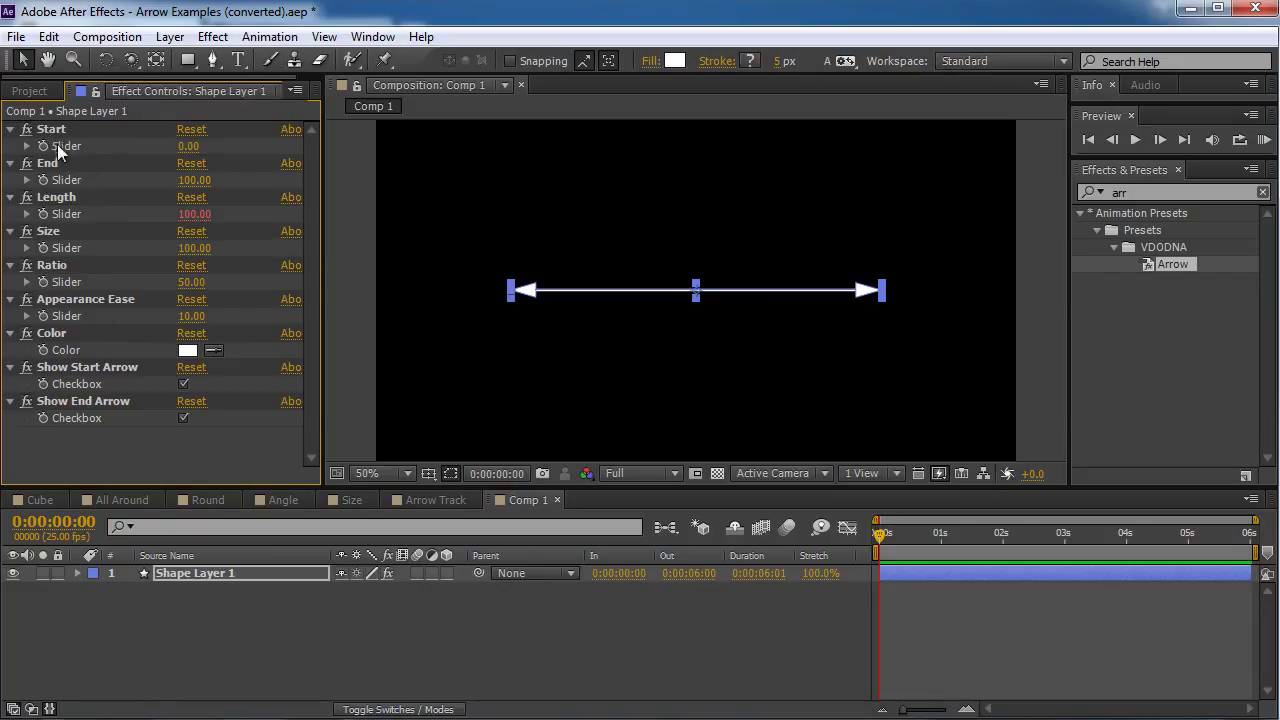
{"action": "left_click_drag", "start_coordinate": [189, 150], "coordinate": [222, 186]}
{"action": "left_click", "coordinate": [190, 146]}
{"action": "type", "text": "50"}
{"action": "key", "text": "Tab"}
{"action": "type", "text": "50"}
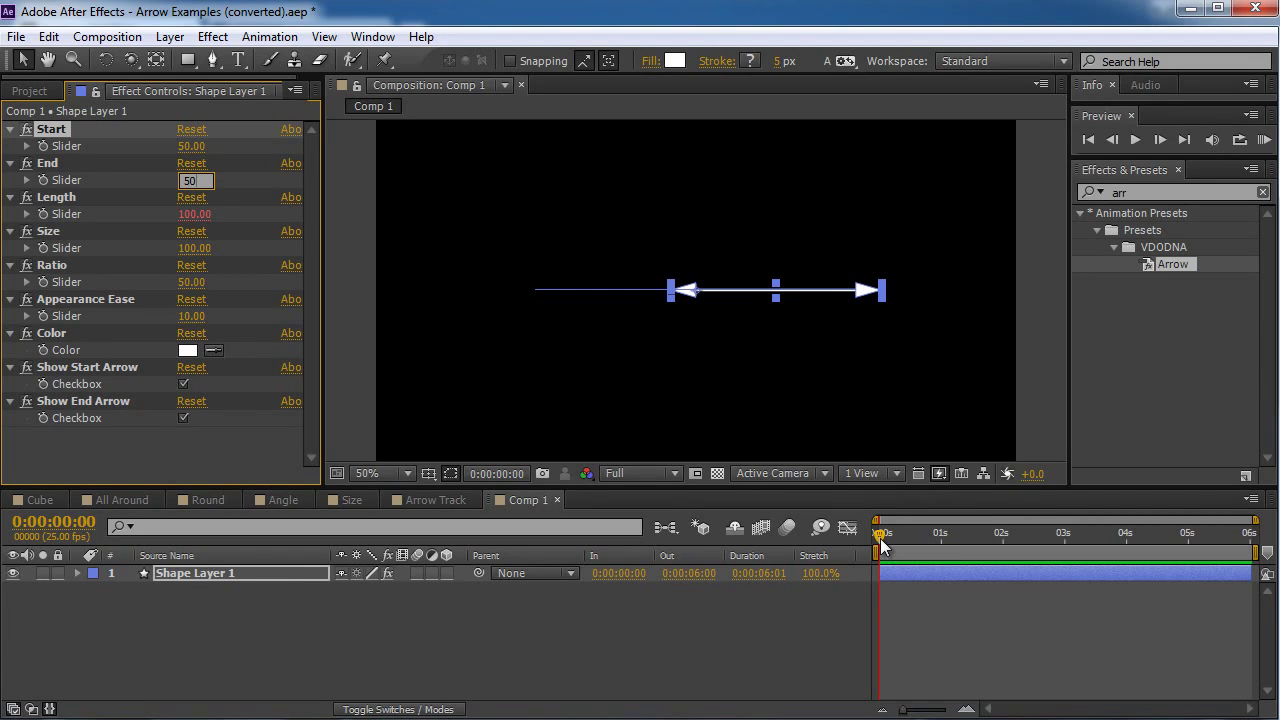
{"action": "key", "text": "Return"}
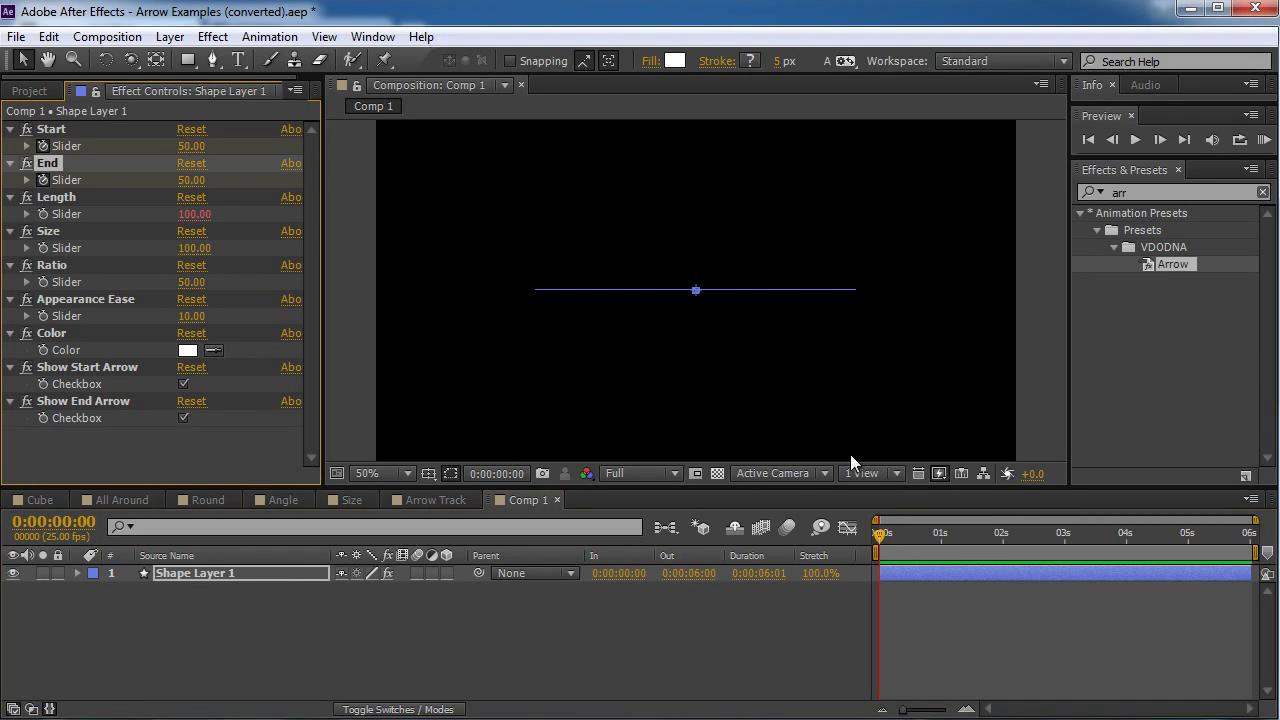
{"action": "left_click_drag", "start_coordinate": [968, 542], "coordinate": [940, 546]}
{"action": "left_click", "coordinate": [191, 146]}
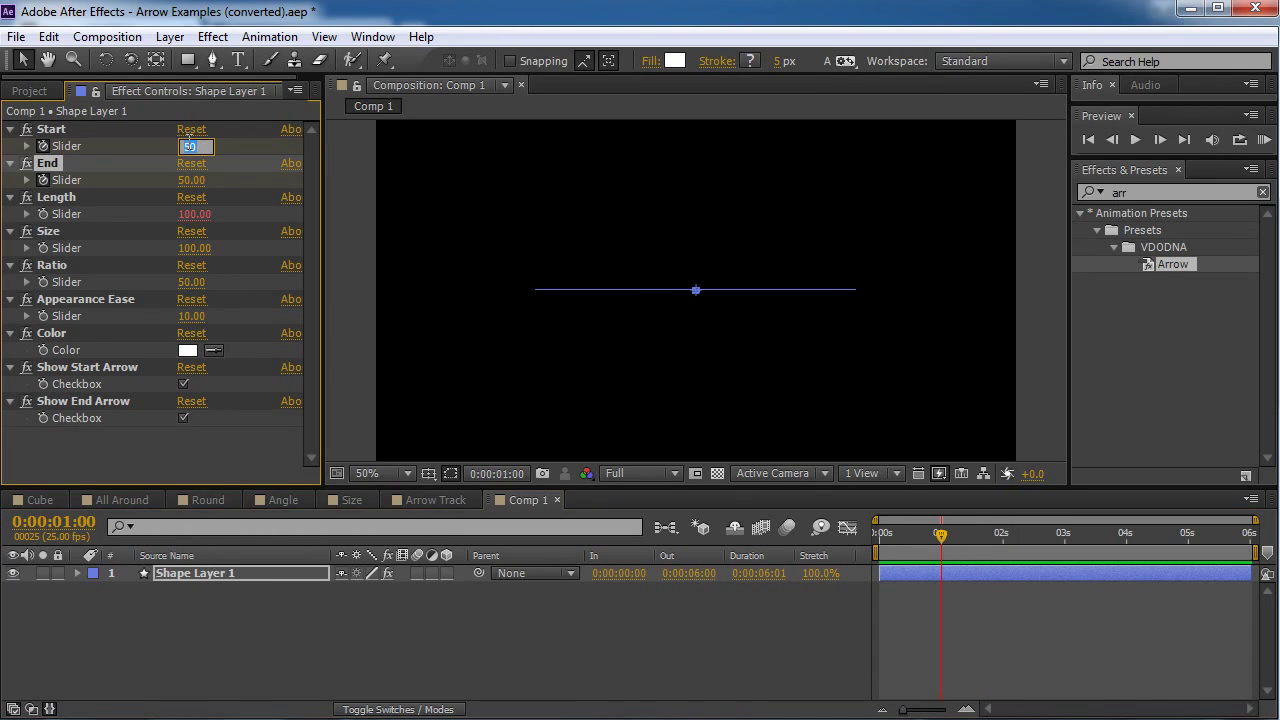
{"action": "type", "text": "14"}
{"action": "key", "text": "Tab"}
{"action": "type", "text": "86"}
{"action": "key", "text": "Return"}
{"action": "left_click", "coordinate": [923, 535]}
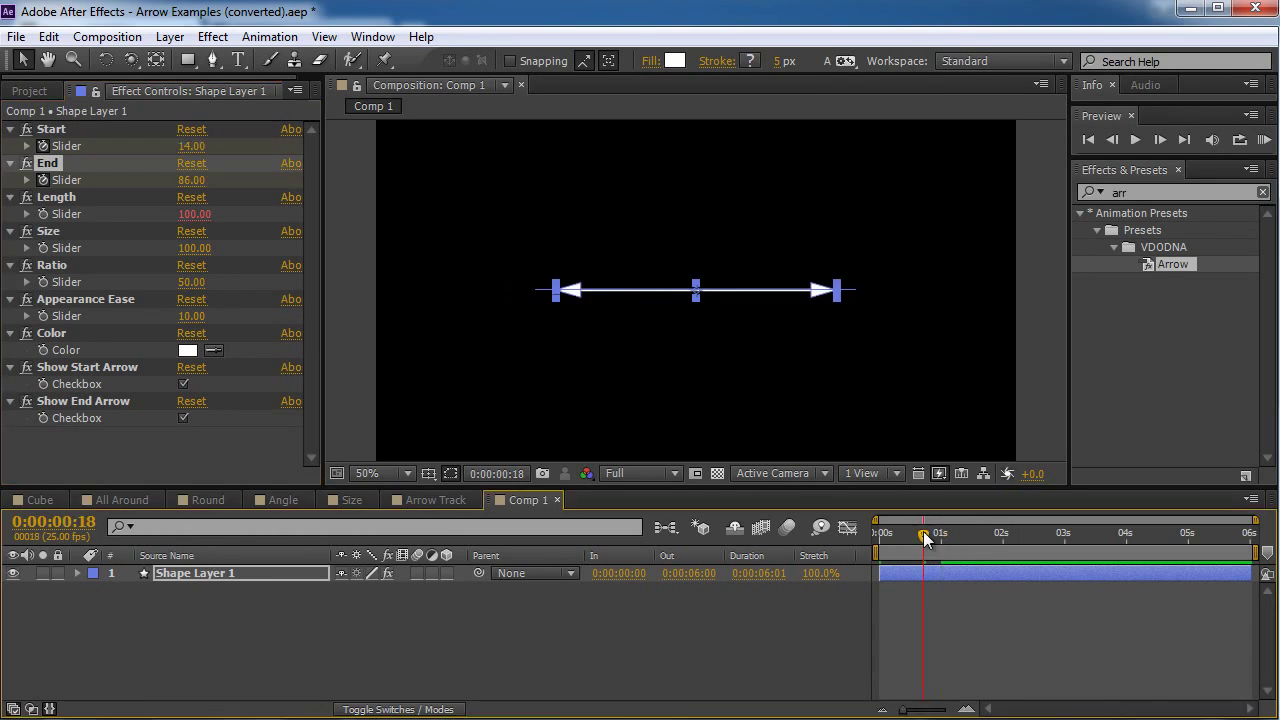
{"action": "key", "text": "space"}
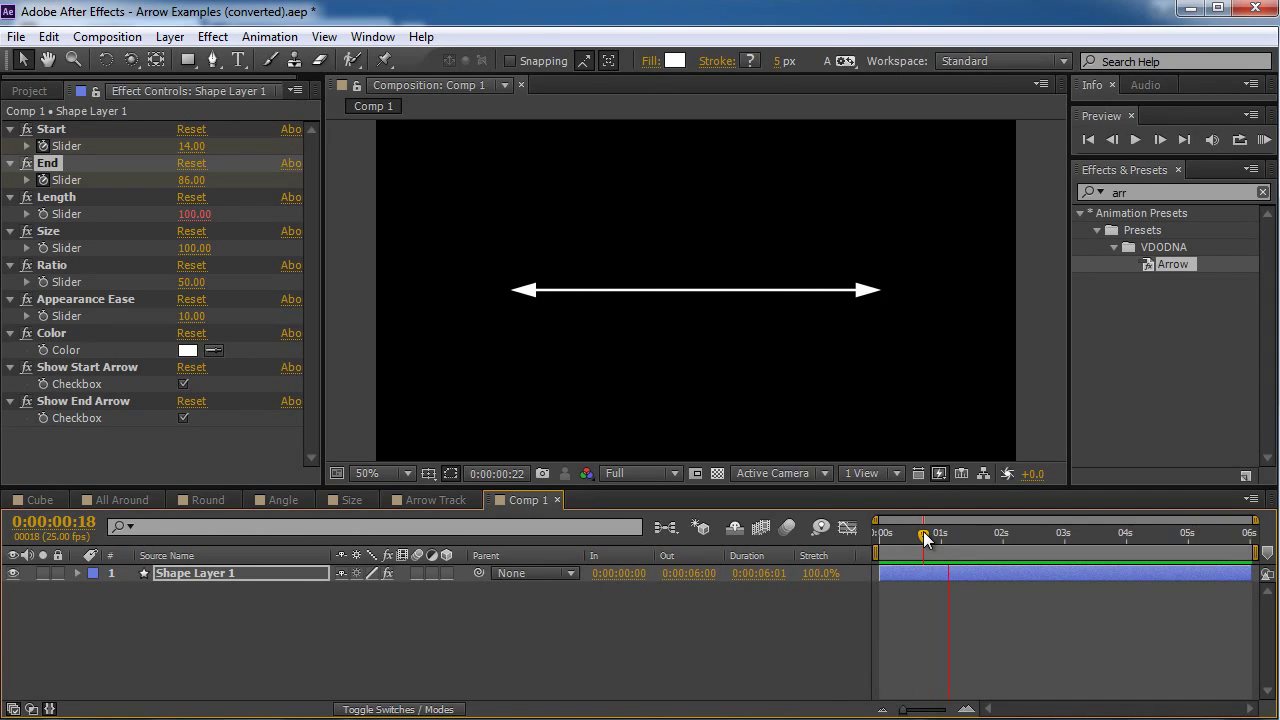
{"action": "key", "text": "space"}
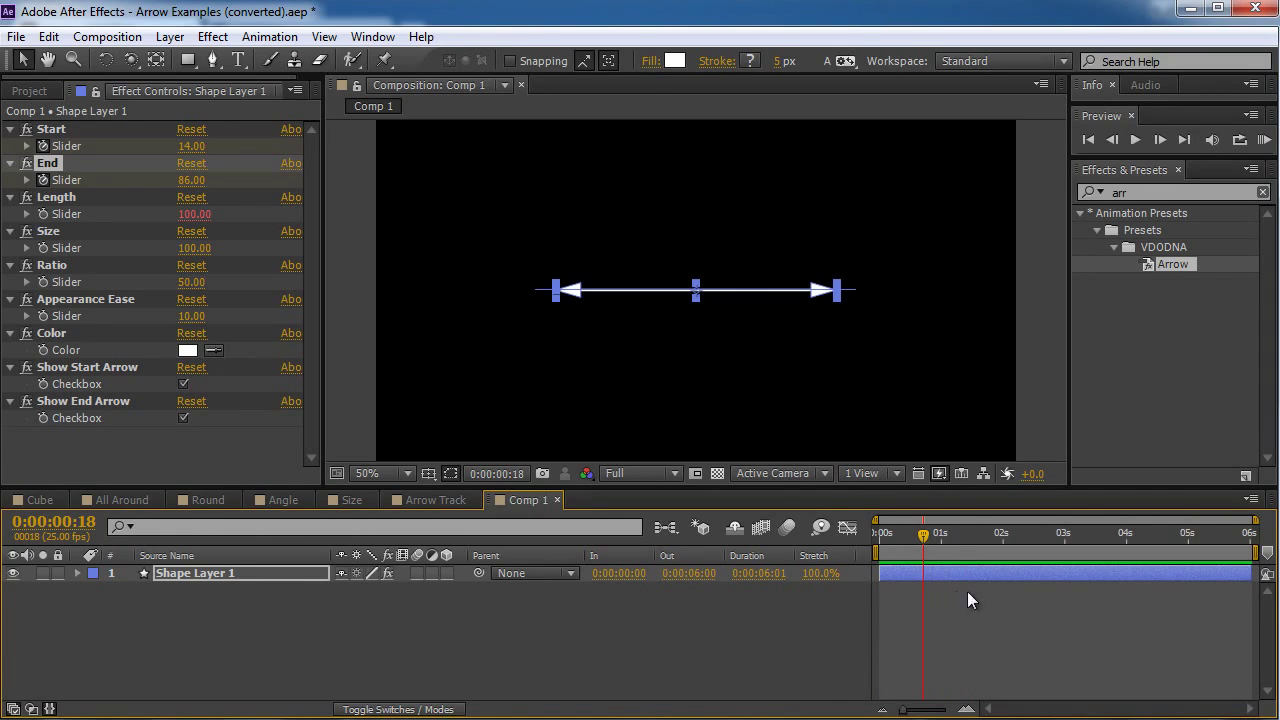
{"action": "key", "text": "u"}
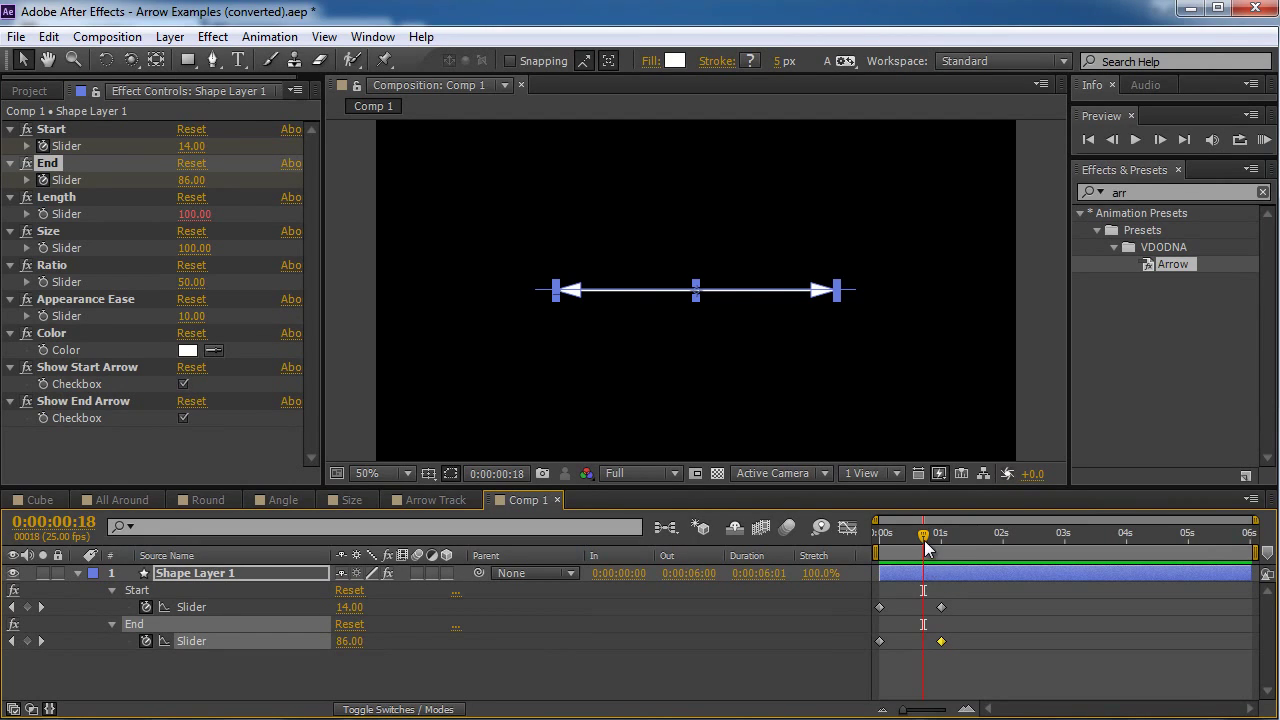
{"action": "left_click_drag", "start_coordinate": [923, 540], "coordinate": [959, 535]}
{"action": "left_click", "coordinate": [146, 607]}
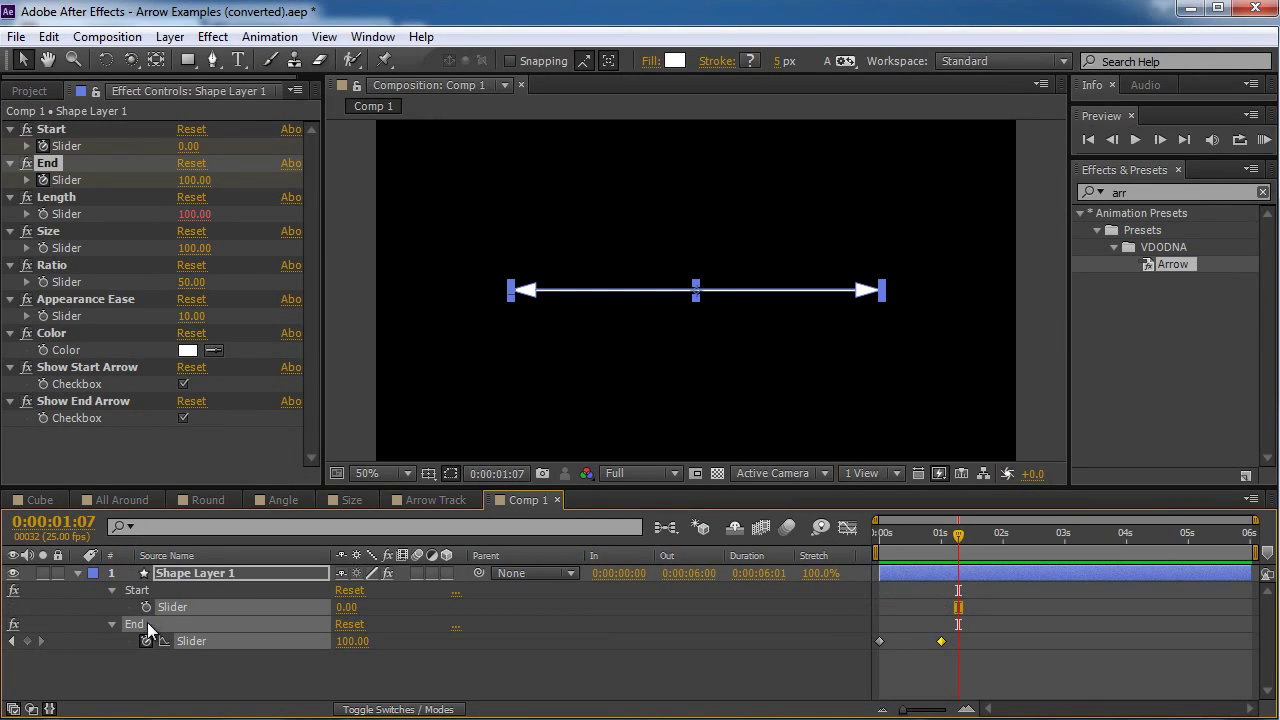
{"action": "left_click", "coordinate": [146, 641]}
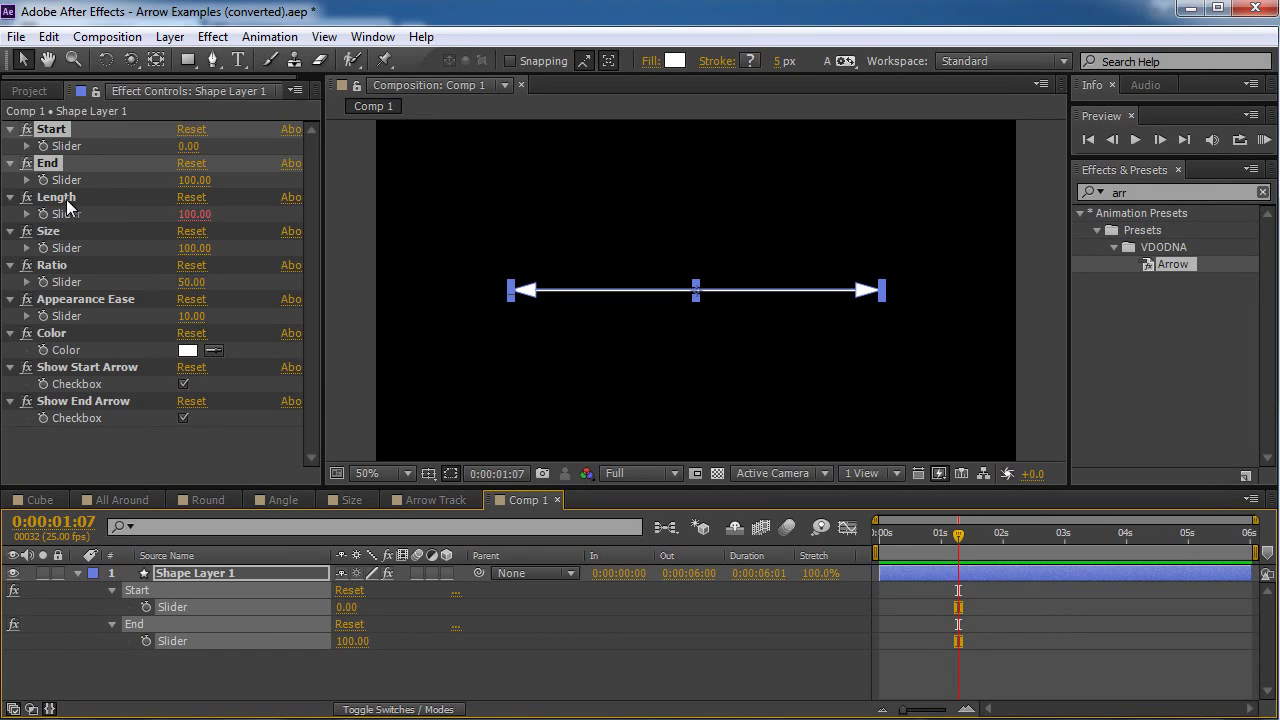
- Try shortening the arrow's Length to 45 and test its scale, then restore both to 100
{"action": "left_click_drag", "start_coordinate": [192, 214], "coordinate": [217, 229]}
{"action": "left_click", "coordinate": [200, 197]}
{"action": "key", "text": "s"}
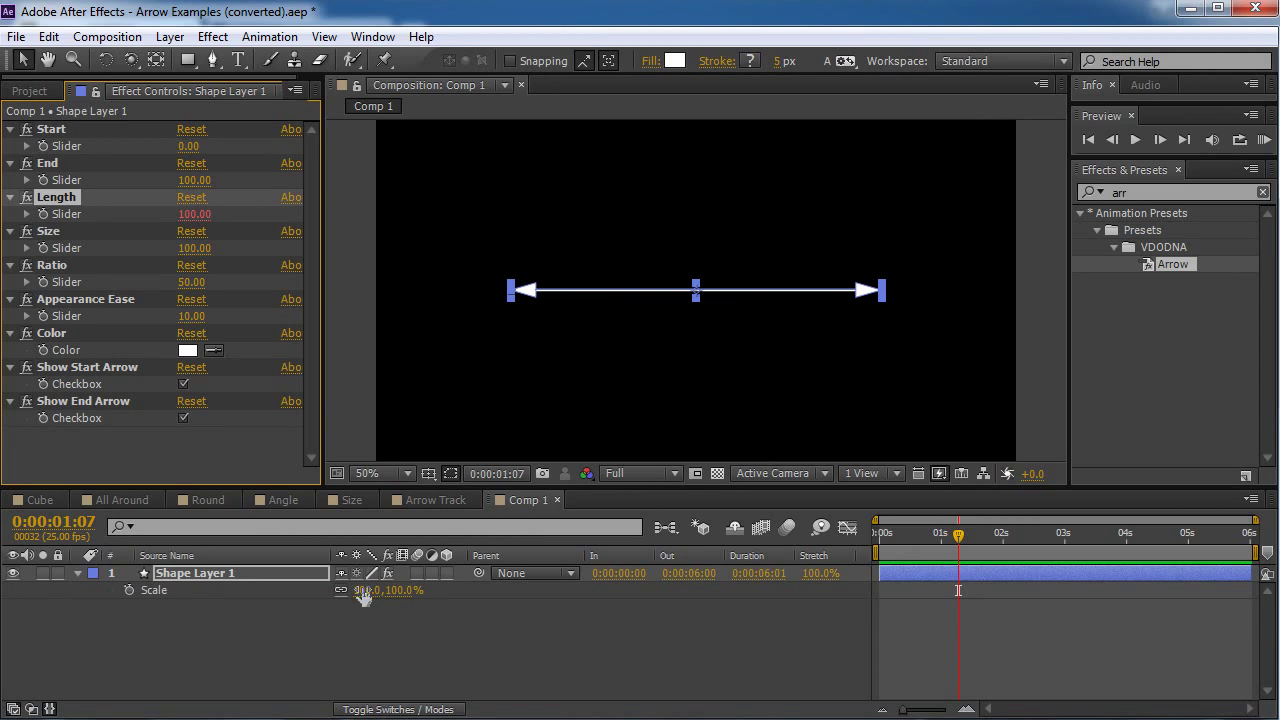
{"action": "mouse_move", "coordinate": [362, 590]}
{"action": "left_mouse_down"}
{"action": "mouse_move", "coordinate": [425, 590]}
{"action": "mouse_move", "coordinate": [314, 590]}
{"action": "mouse_move", "coordinate": [387, 590]}
{"action": "mouse_move", "coordinate": [362, 590]}
{"action": "left_mouse_up"}
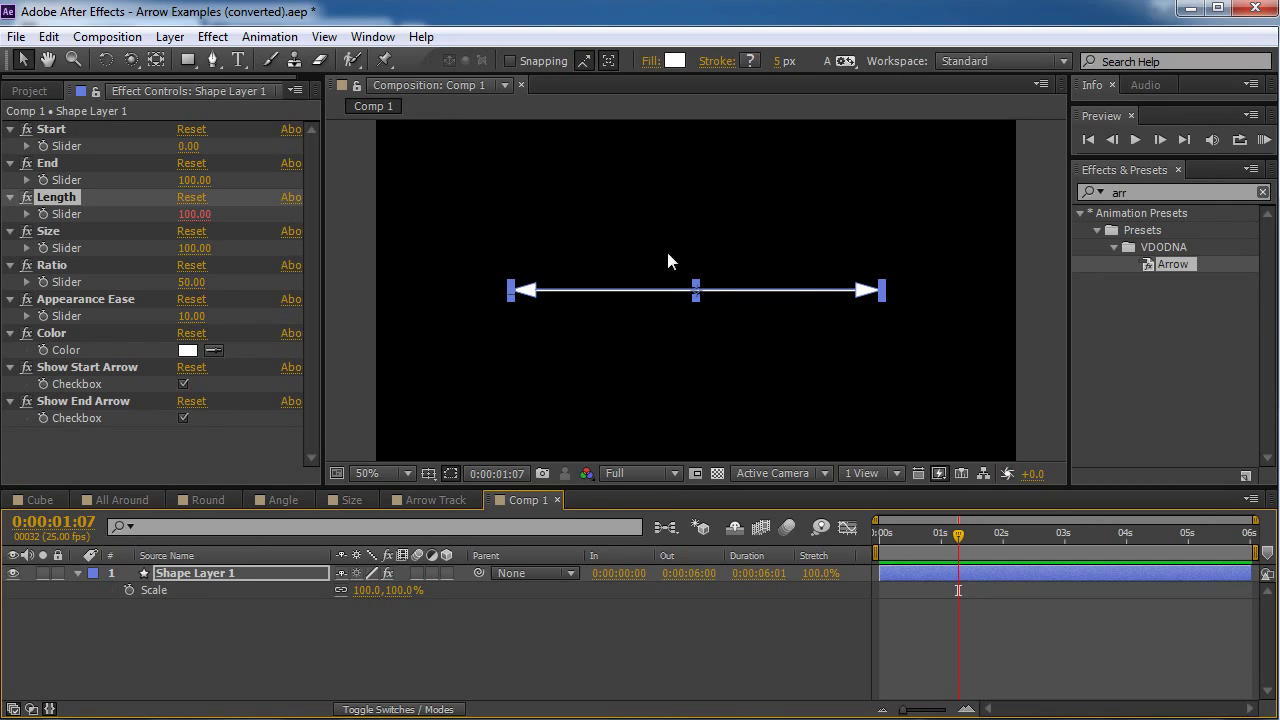
- Duplicate the arrow, rotate the copy vertical and place it right of the horizontal one
{"action": "left_click", "coordinate": [224, 572]}
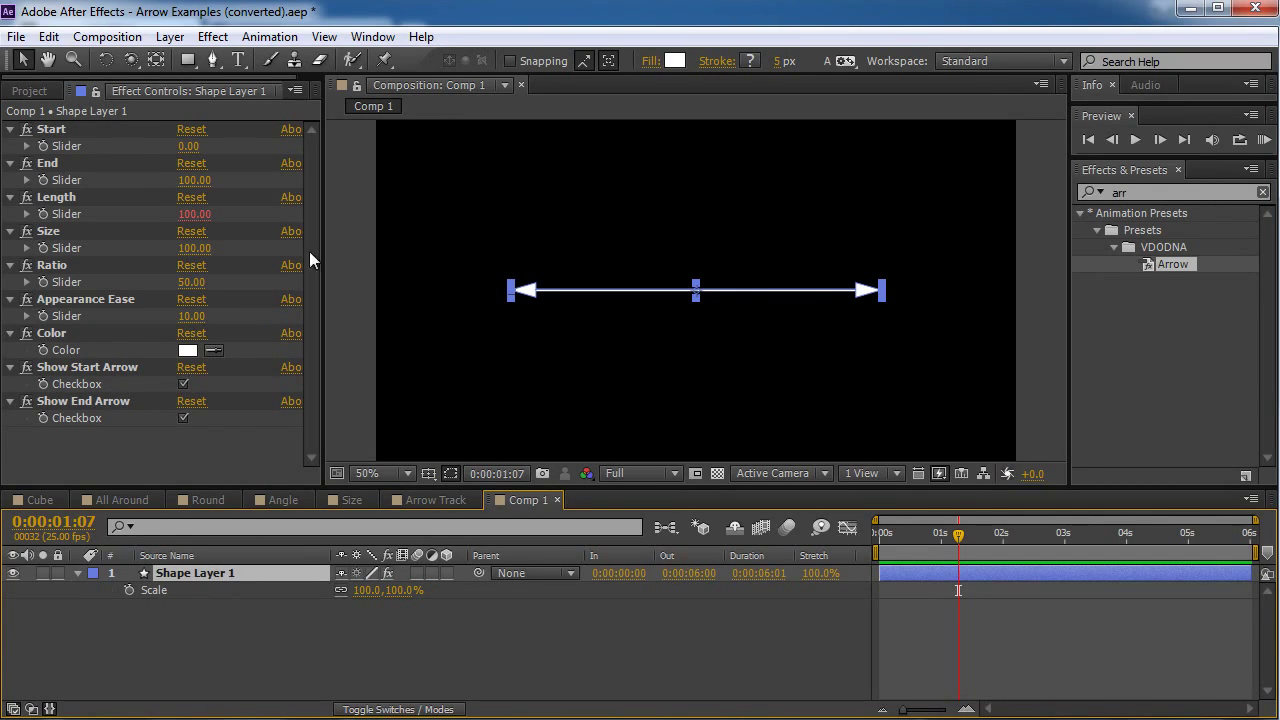
{"action": "key", "text": "ctrl+d"}
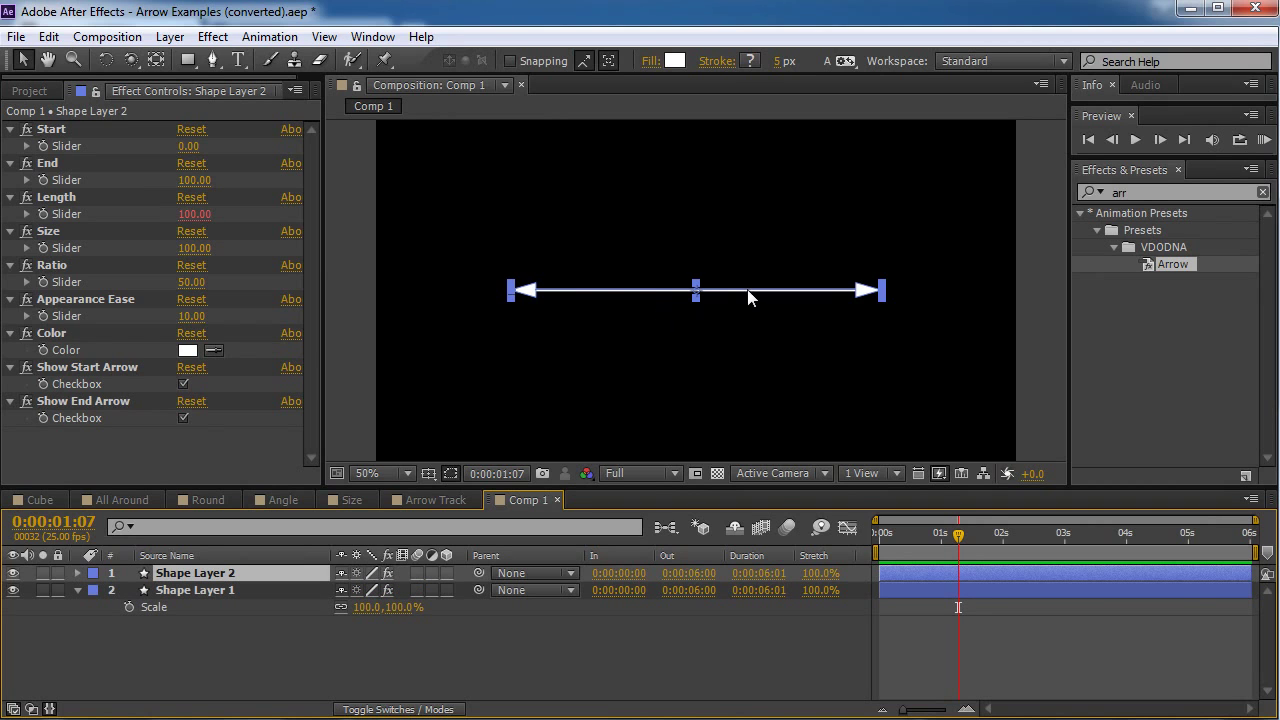
{"action": "key", "text": "w"}
{"action": "left_click_drag", "start_coordinate": [771, 300], "coordinate": [709, 186]}
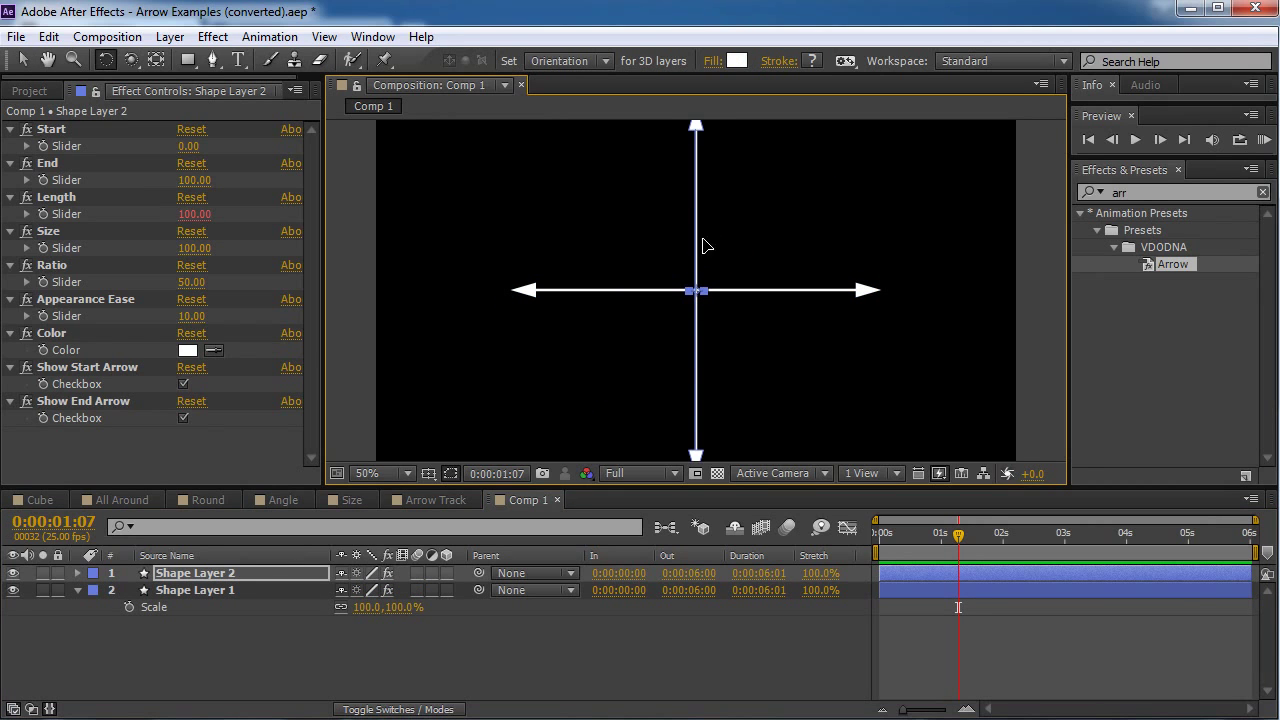
{"action": "left_click_drag", "start_coordinate": [714, 246], "coordinate": [939, 246]}
{"action": "key", "text": "v"}
- Shrink the vertical arrow to 26% then undo, shorten its Length and move it higher
{"action": "key", "text": "alt+shift+s"}
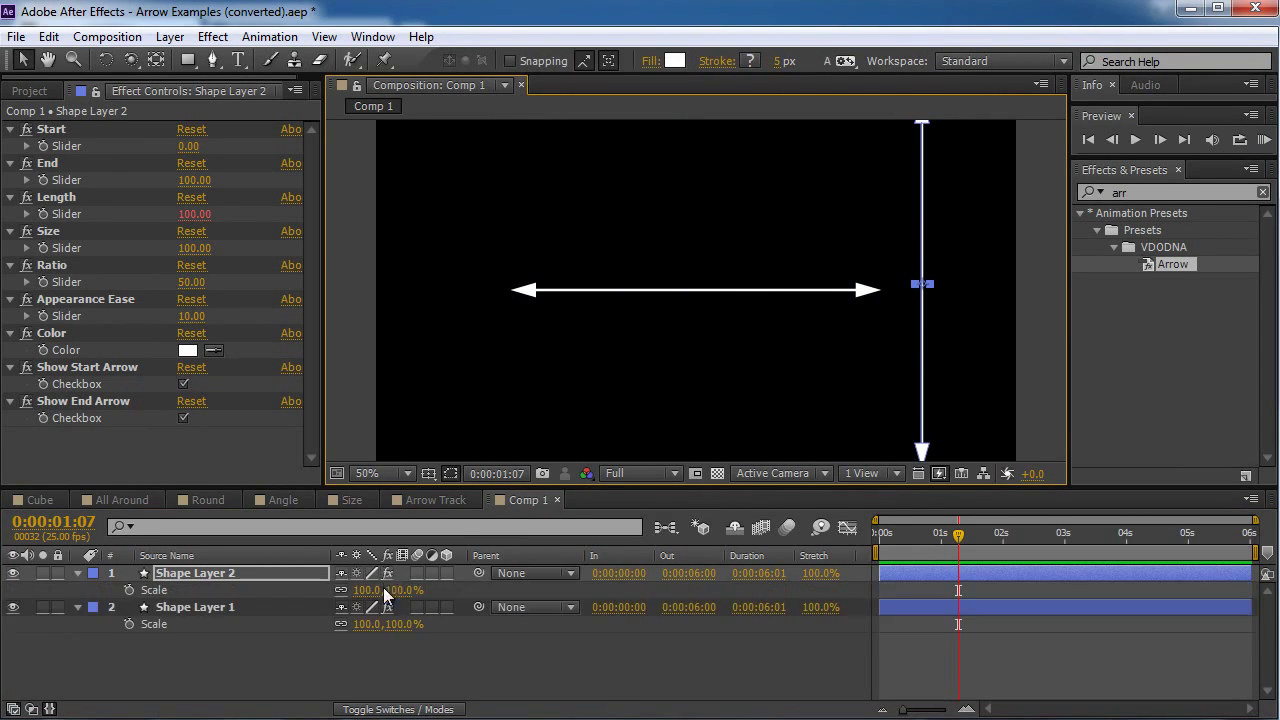
{"action": "left_click_drag", "start_coordinate": [385, 590], "coordinate": [326, 595]}
{"action": "left_click", "coordinate": [1033, 198]}
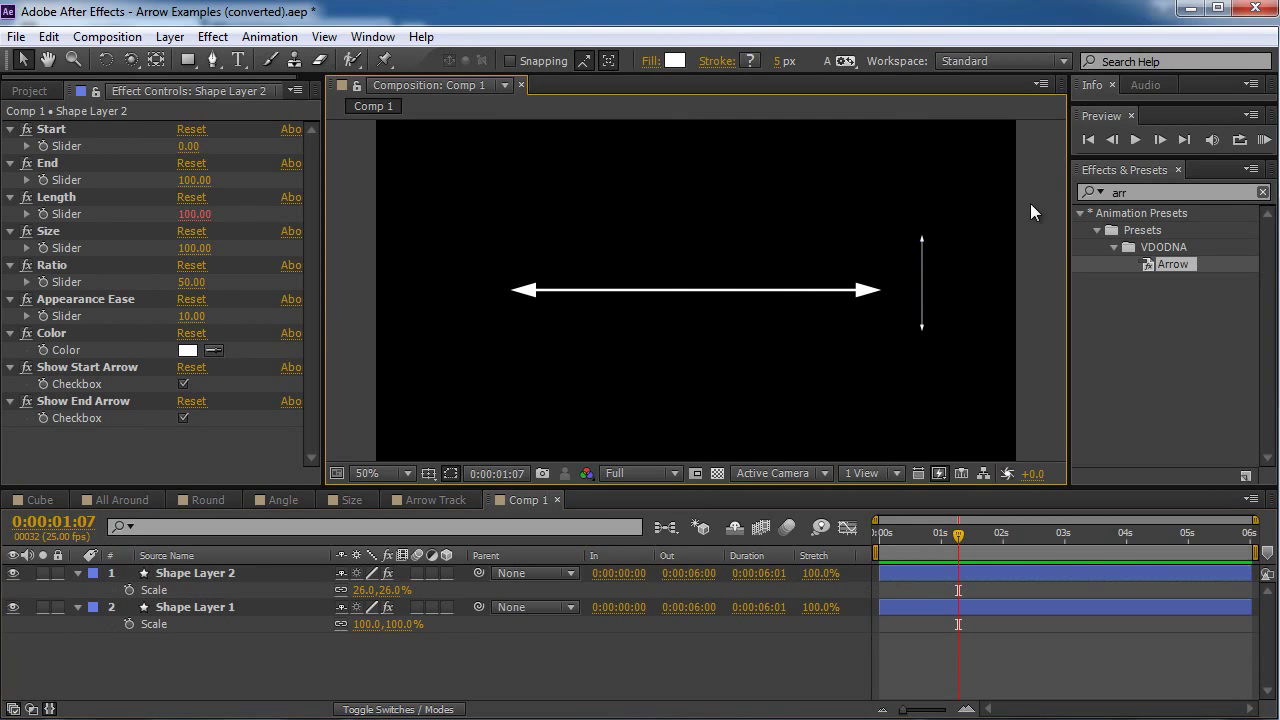
{"action": "left_click", "coordinate": [922, 293]}
{"action": "left_click", "coordinate": [955, 236]}
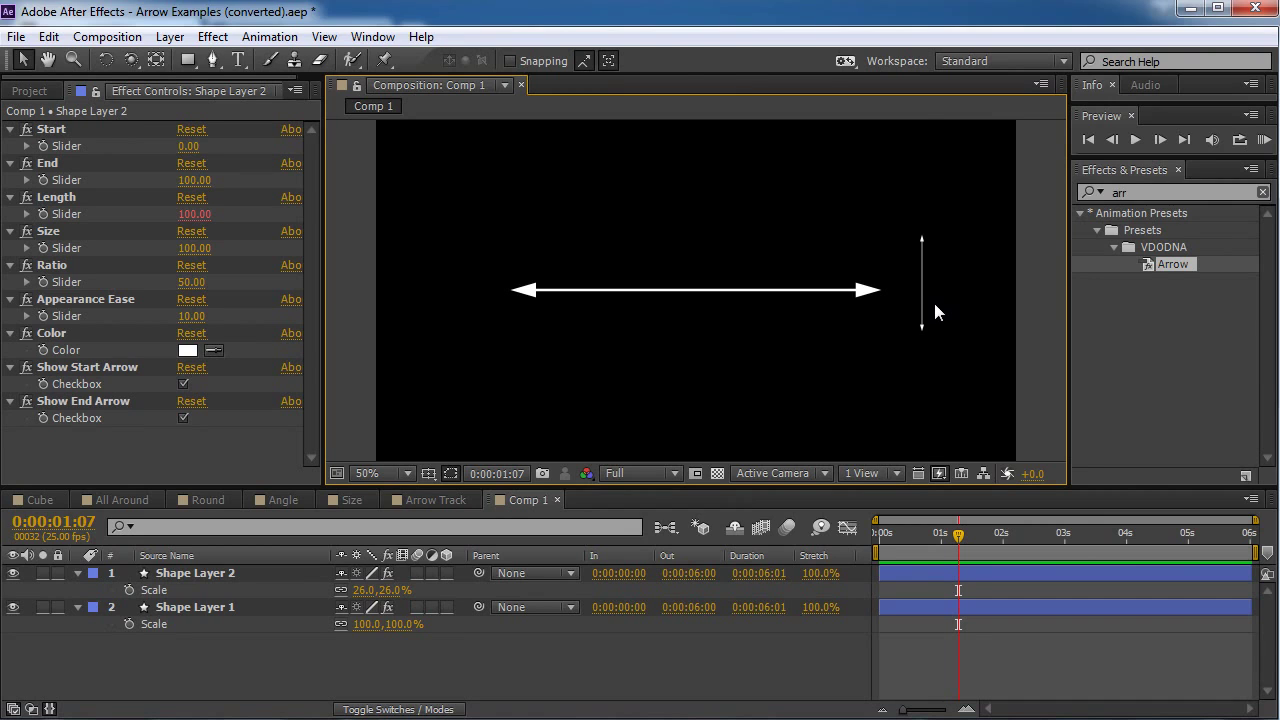
{"action": "key", "text": "ctrl+z"}
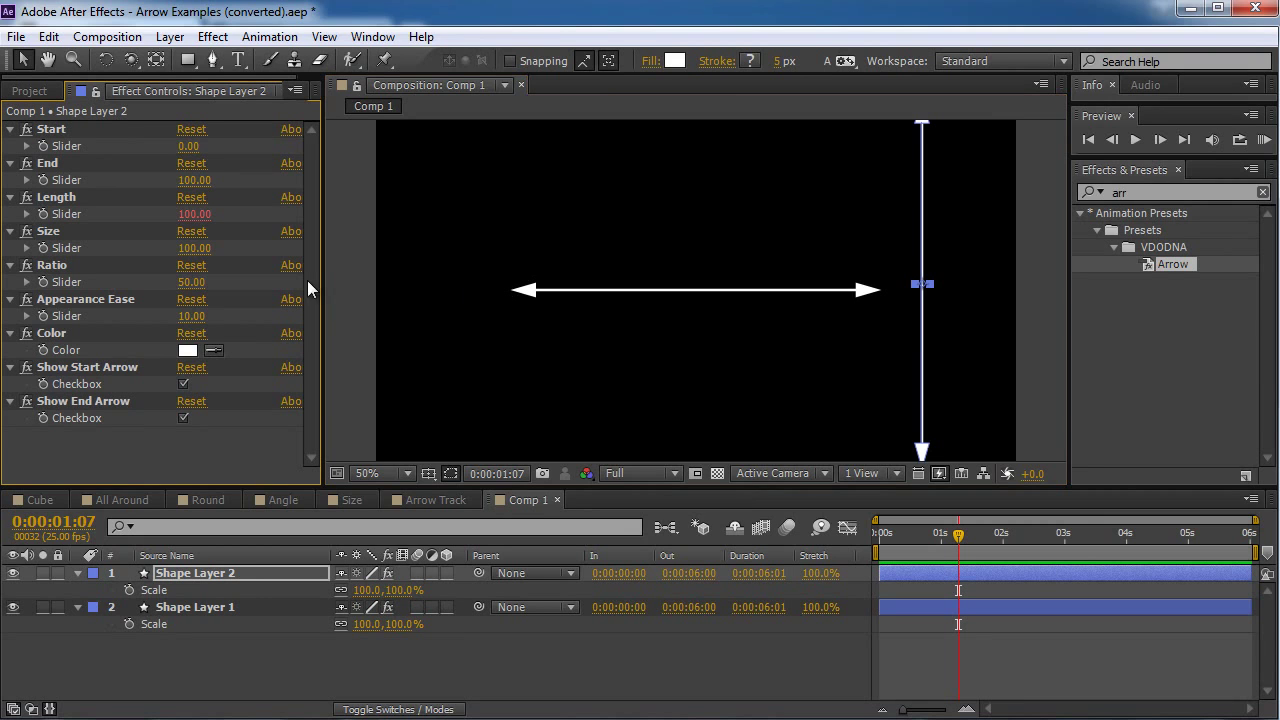
{"action": "left_click_drag", "start_coordinate": [194, 213], "coordinate": [133, 213]}
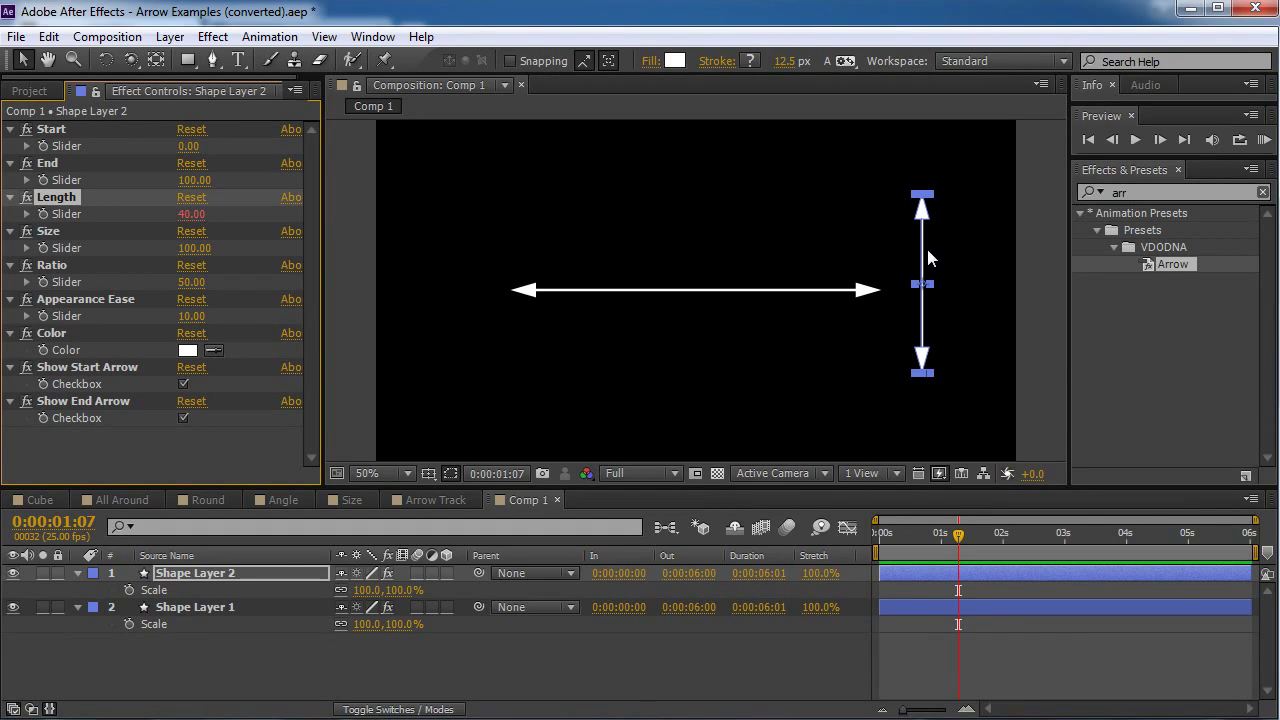
{"action": "left_click_drag", "start_coordinate": [922, 254], "coordinate": [900, 200]}
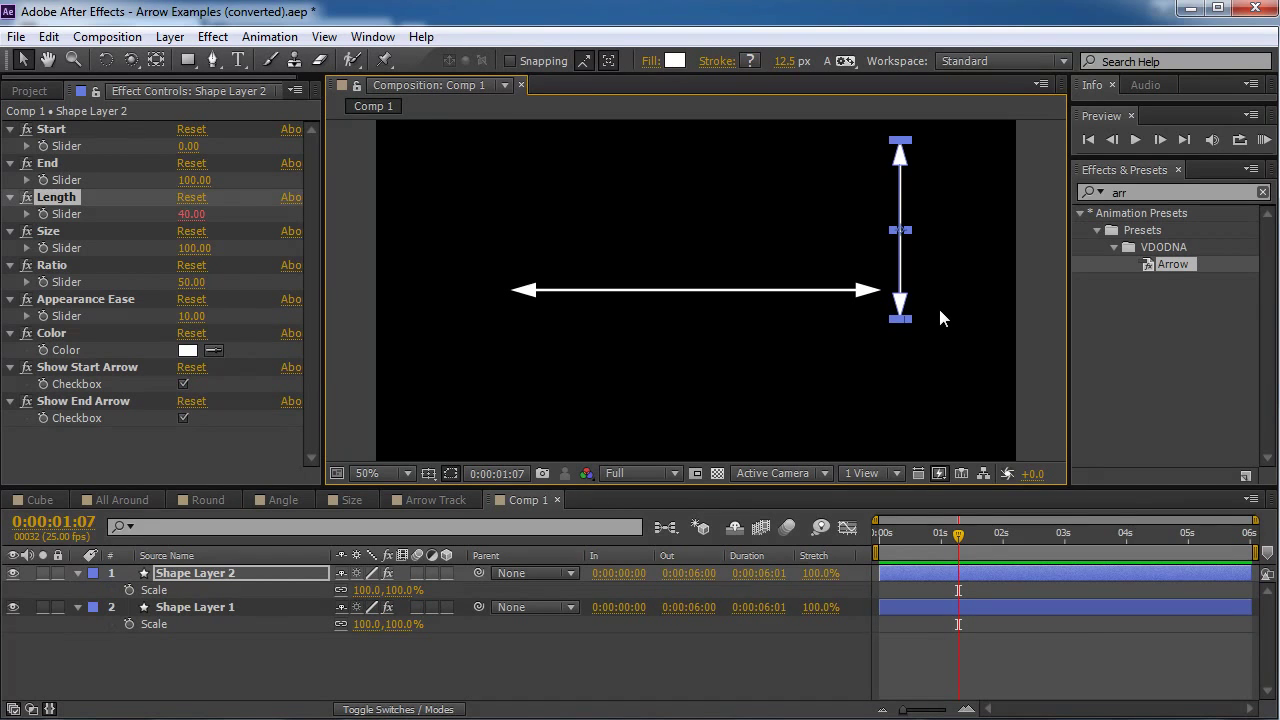
- Delete the vertical arrow layer, then try larger arrowhead Size and Ratio and revert both
{"action": "key", "text": "Delete"}
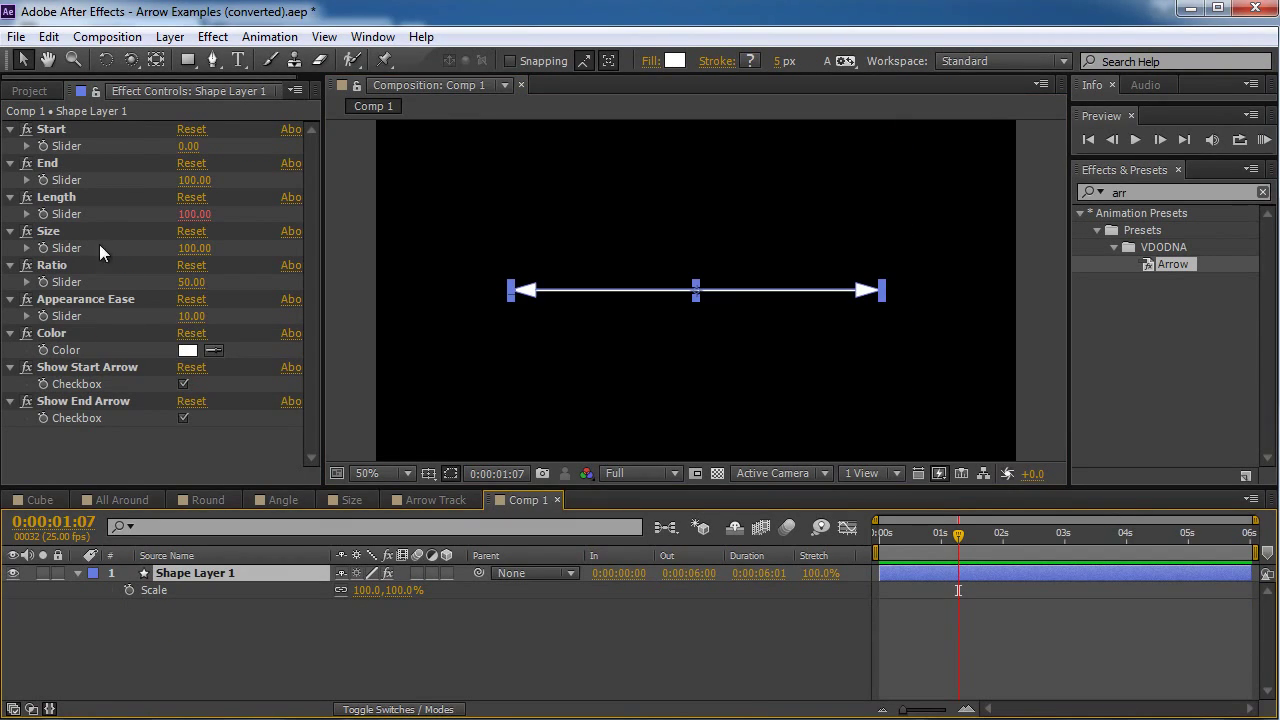
{"action": "left_click_drag", "start_coordinate": [190, 257], "coordinate": [302, 268]}
{"action": "key", "text": "ctrl+z"}
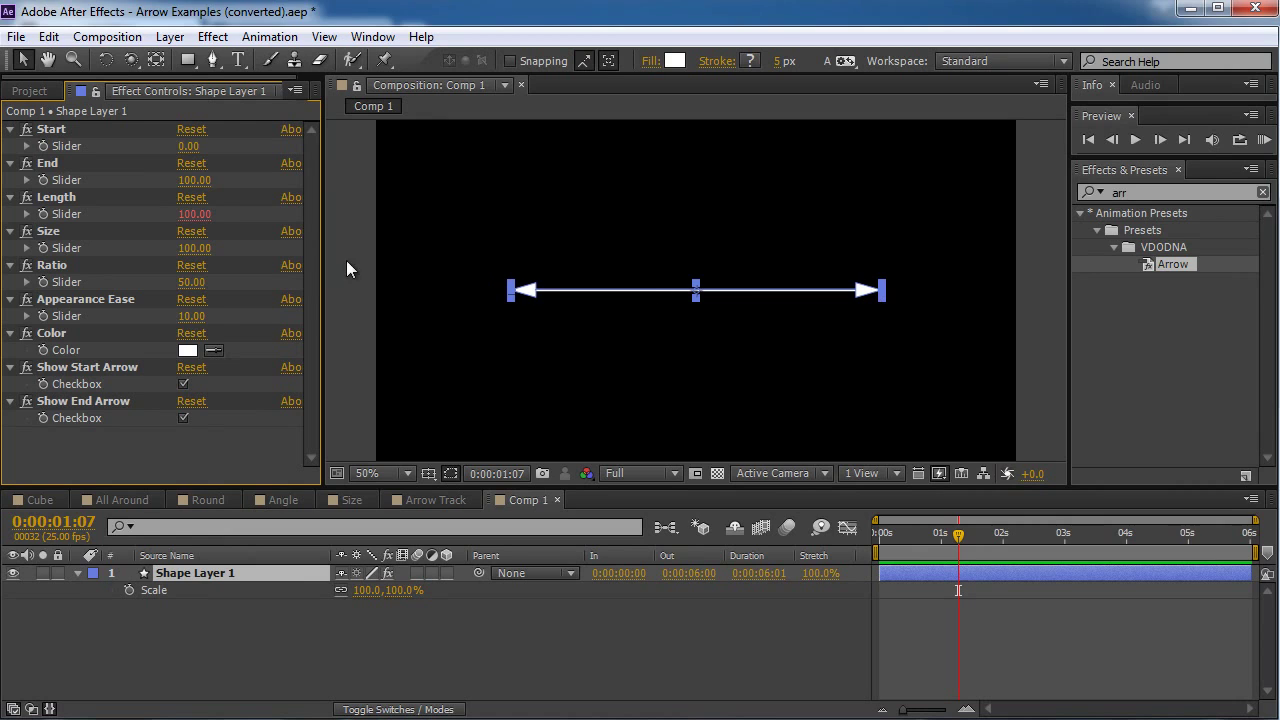
{"action": "left_click_drag", "start_coordinate": [191, 282], "coordinate": [278, 376]}
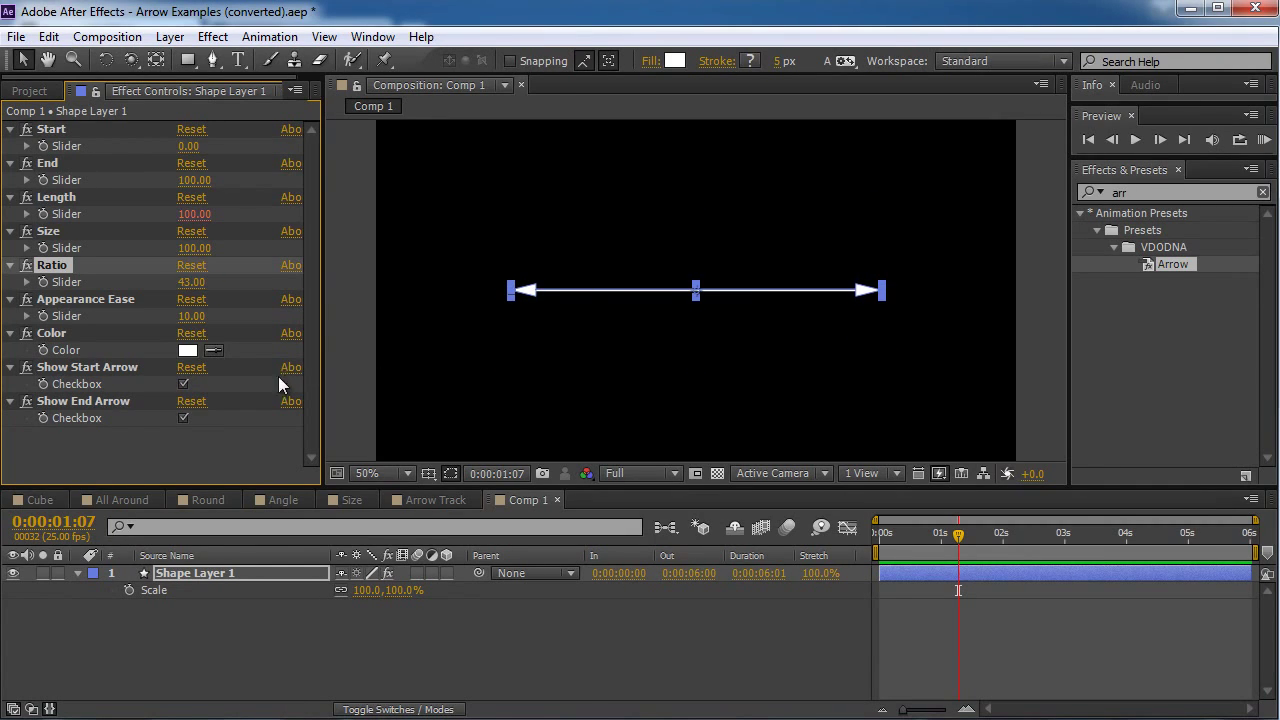
{"action": "key", "text": "ctrl+z"}
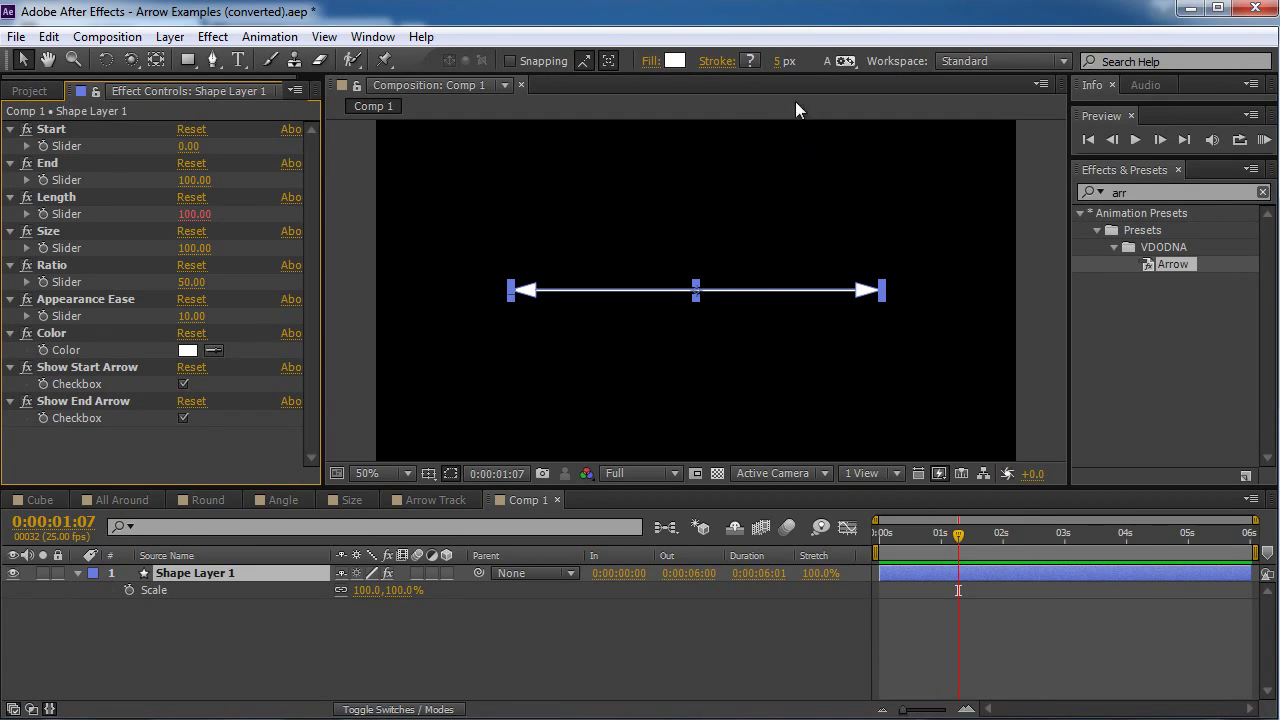
- Thicken the arrow line's stroke to 4 px, zooming in to check the line
{"action": "left_click_drag", "start_coordinate": [780, 61], "coordinate": [778, 62]}
{"action": "key", "text": "slash"}
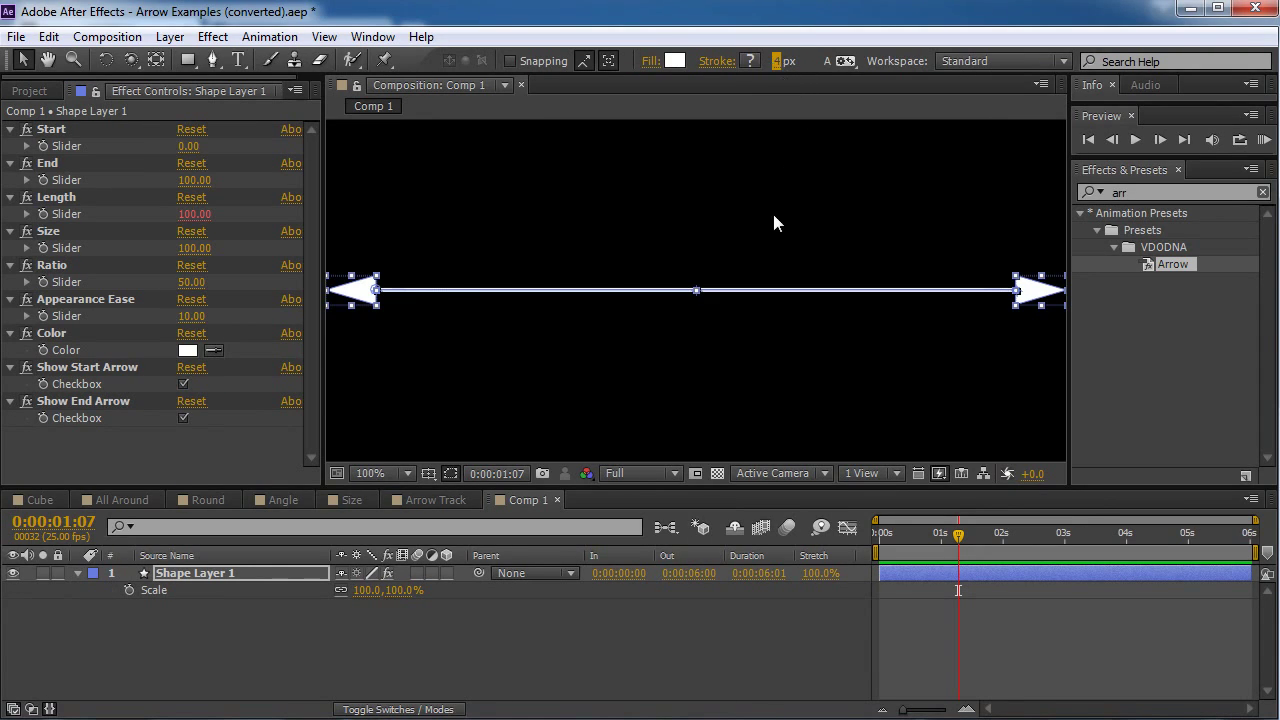
{"action": "key", "text": "comma"}
{"action": "key", "text": "comma"}
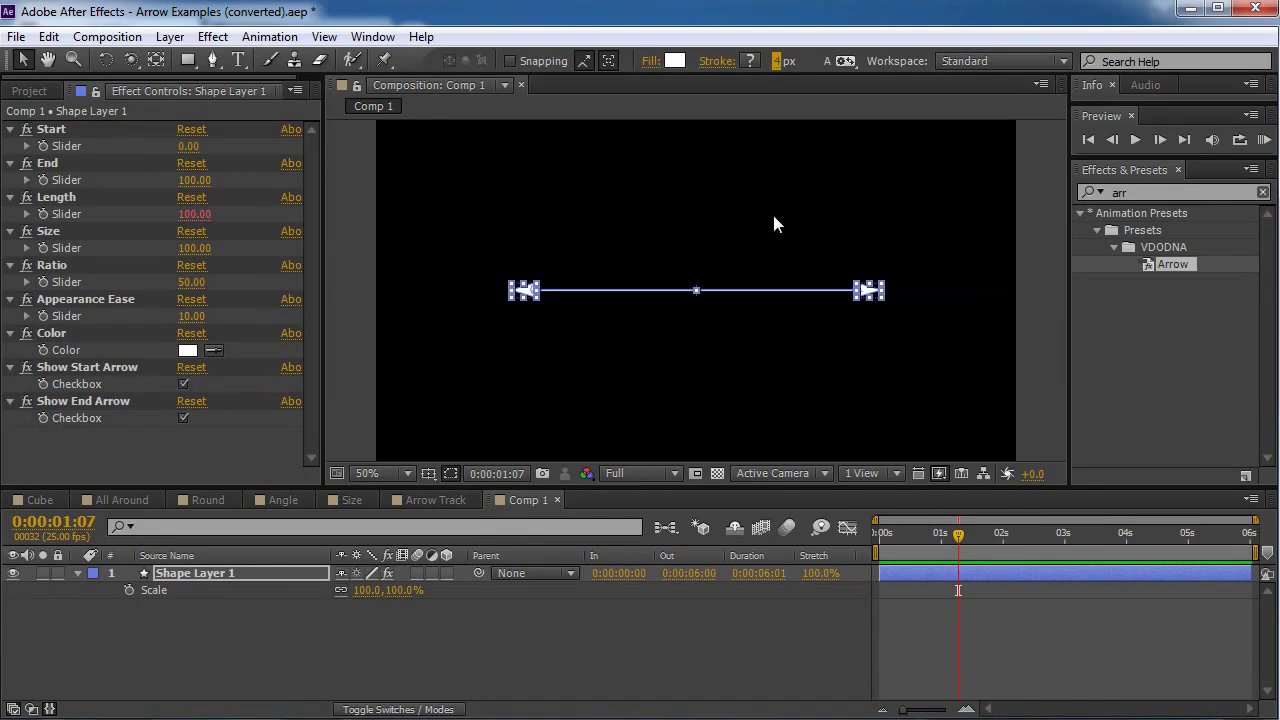
{"action": "left_click", "coordinate": [770, 268]}
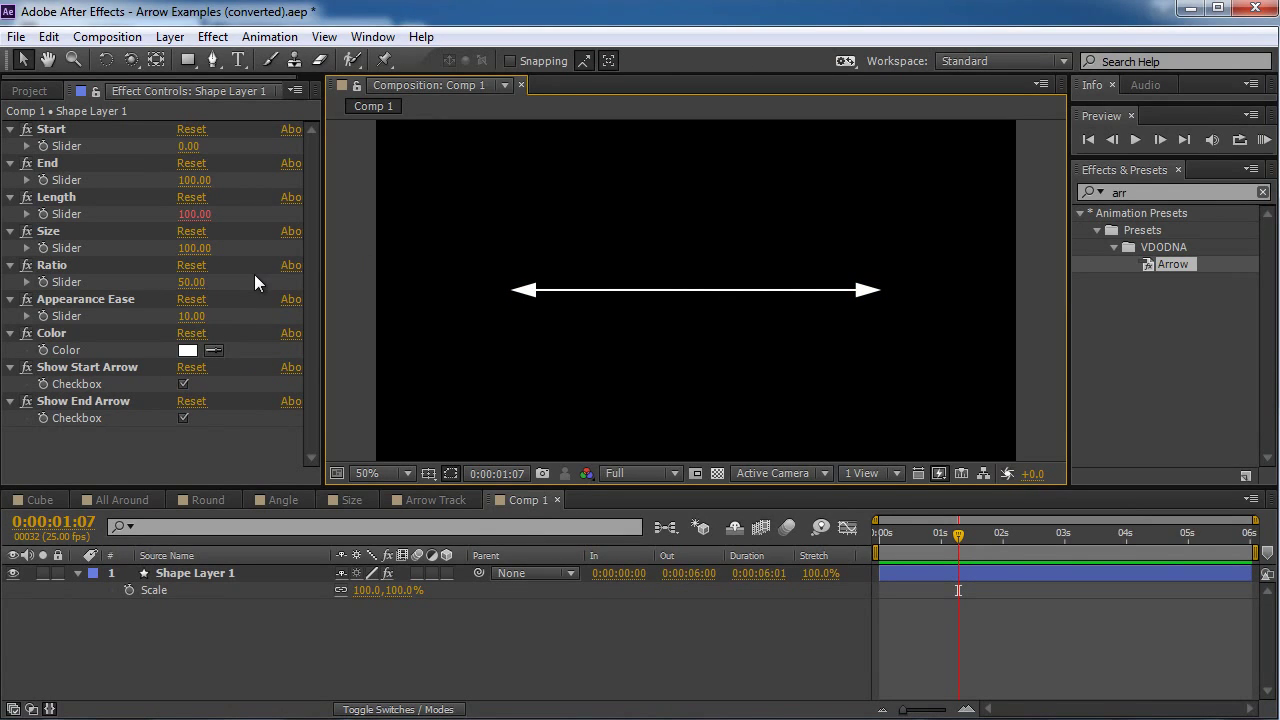
{"action": "left_click", "coordinate": [85, 298]}
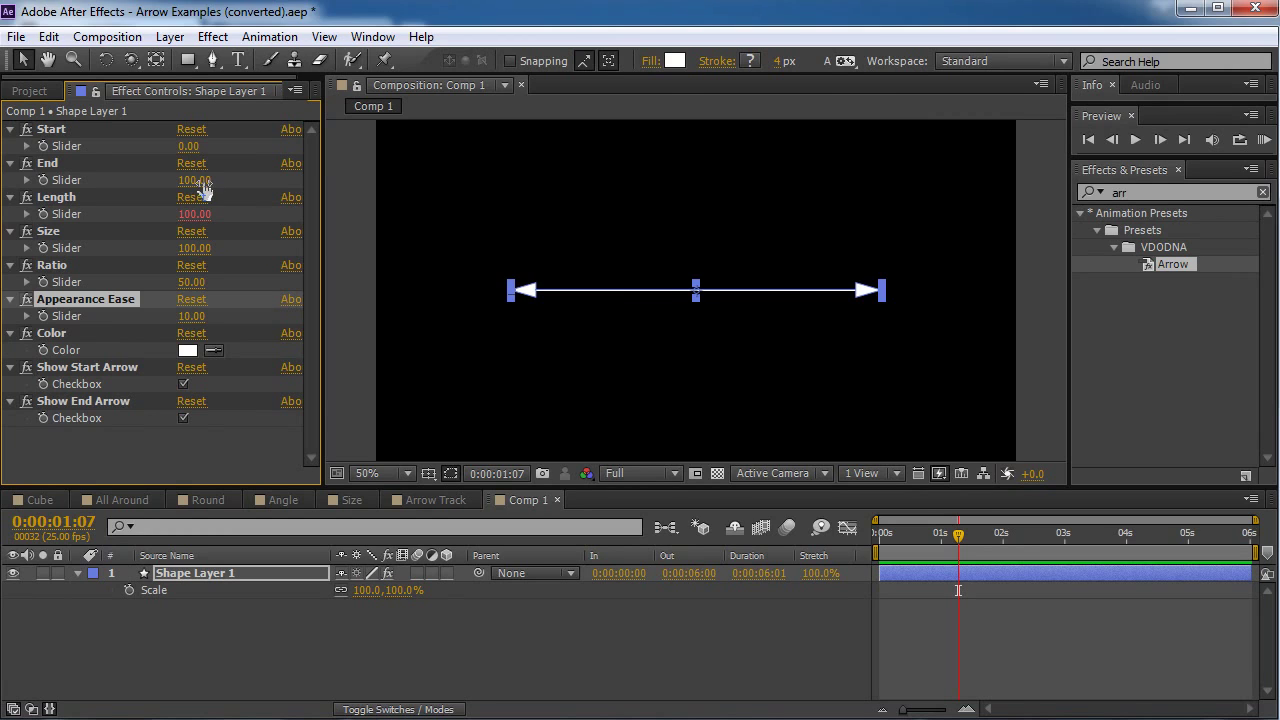
{"action": "left_click_drag", "start_coordinate": [203, 190], "coordinate": [24, 205]}
{"action": "key", "text": "ctrl+z"}
{"action": "left_click_drag", "start_coordinate": [200, 186], "coordinate": [205, 230]}
{"action": "left_click", "coordinate": [192, 180]}
{"action": "type", "text": "10"}
{"action": "key", "text": "Return"}
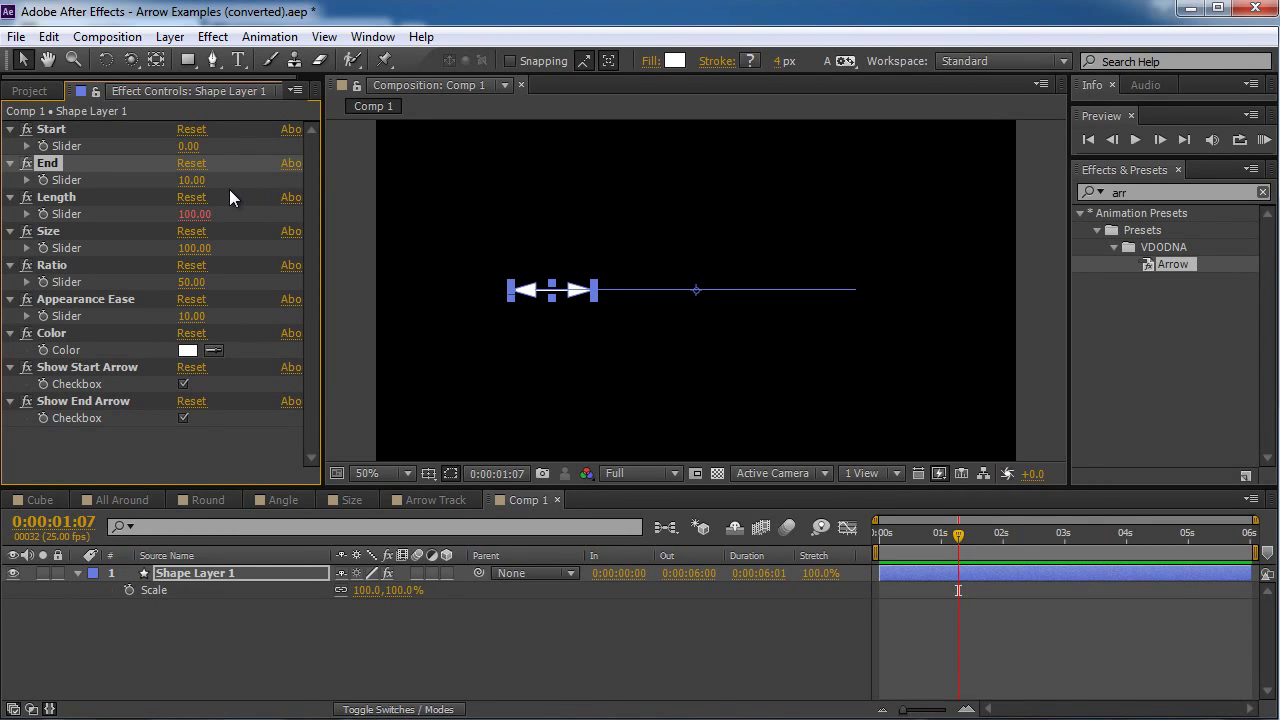
{"action": "left_click_drag", "start_coordinate": [192, 180], "coordinate": [264, 181]}
{"action": "key", "text": "ctrl+z"}
{"action": "left_click", "coordinate": [190, 316]}
{"action": "type", "text": "50"}
{"action": "key", "text": "Return"}
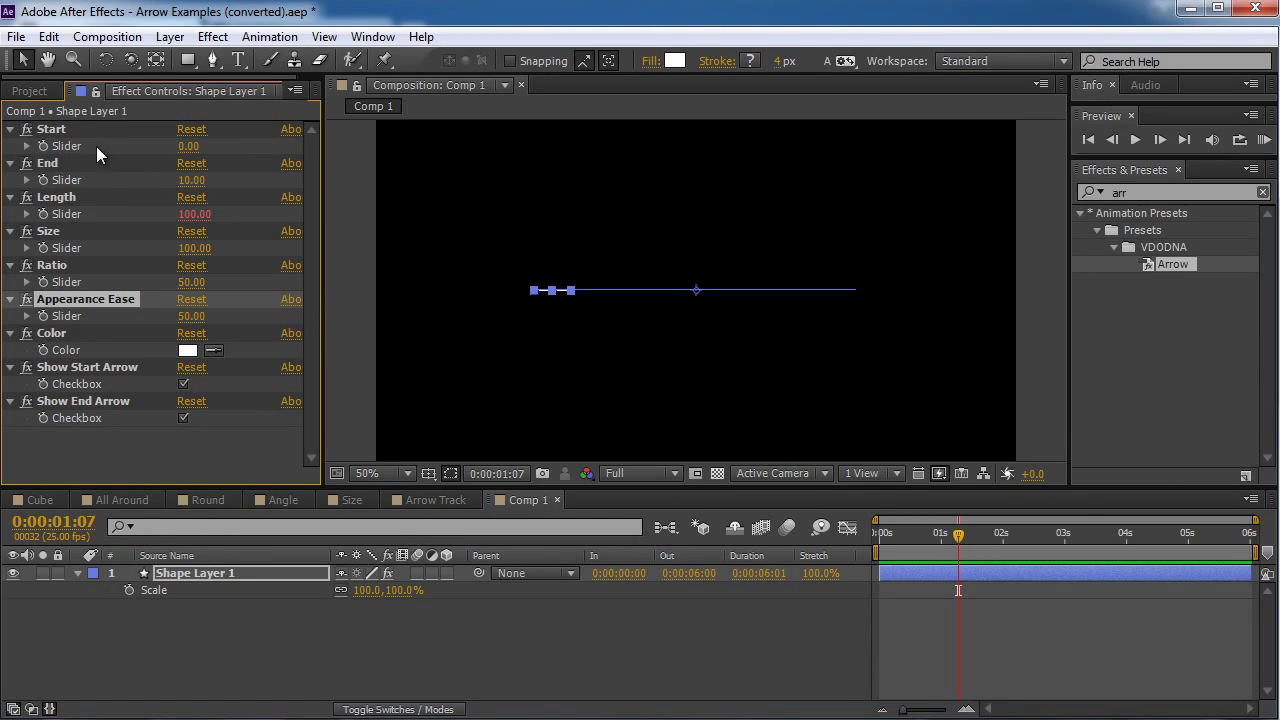
{"action": "mouse_move", "coordinate": [191, 180]}
{"action": "left_mouse_down"}
{"action": "mouse_move", "coordinate": [270, 182]}
{"action": "mouse_move", "coordinate": [184, 183]}
{"action": "left_mouse_up"}
{"action": "left_click", "coordinate": [212, 300]}
{"action": "key", "text": "ctrl+z"}
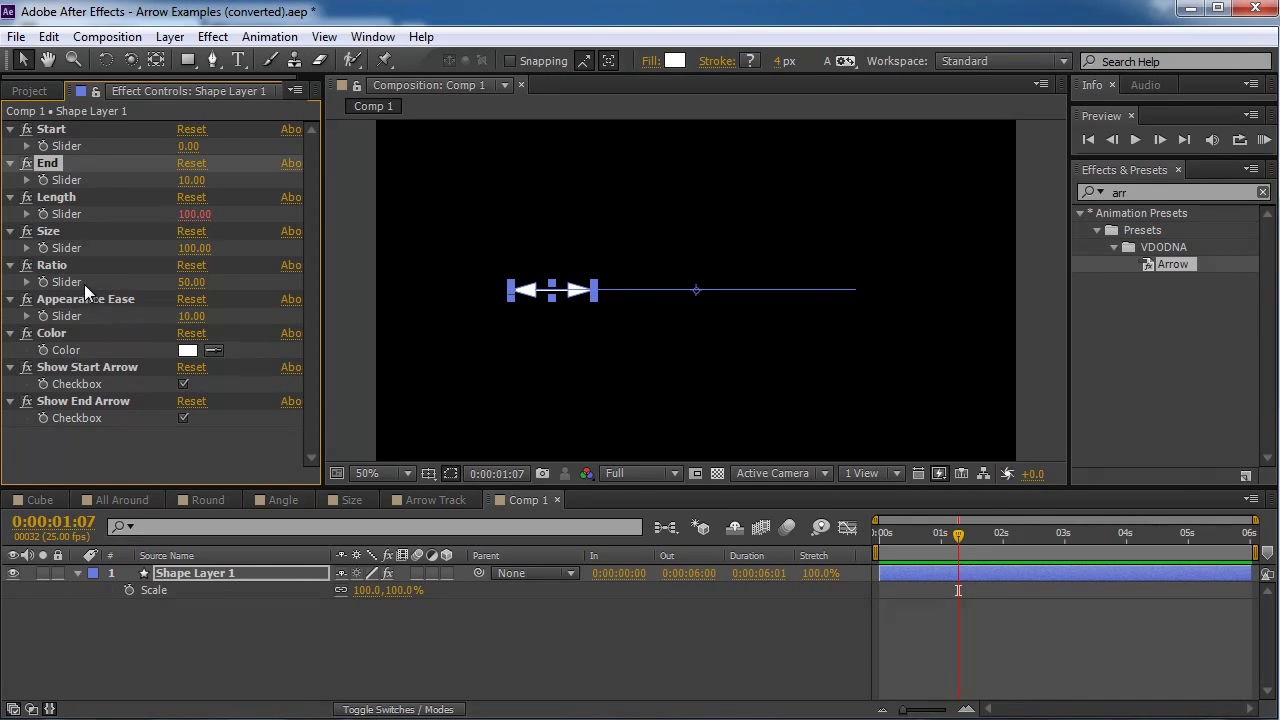
{"action": "left_click", "coordinate": [193, 316]}
{"action": "type", "text": "-1"}
{"action": "key", "text": "Return"}
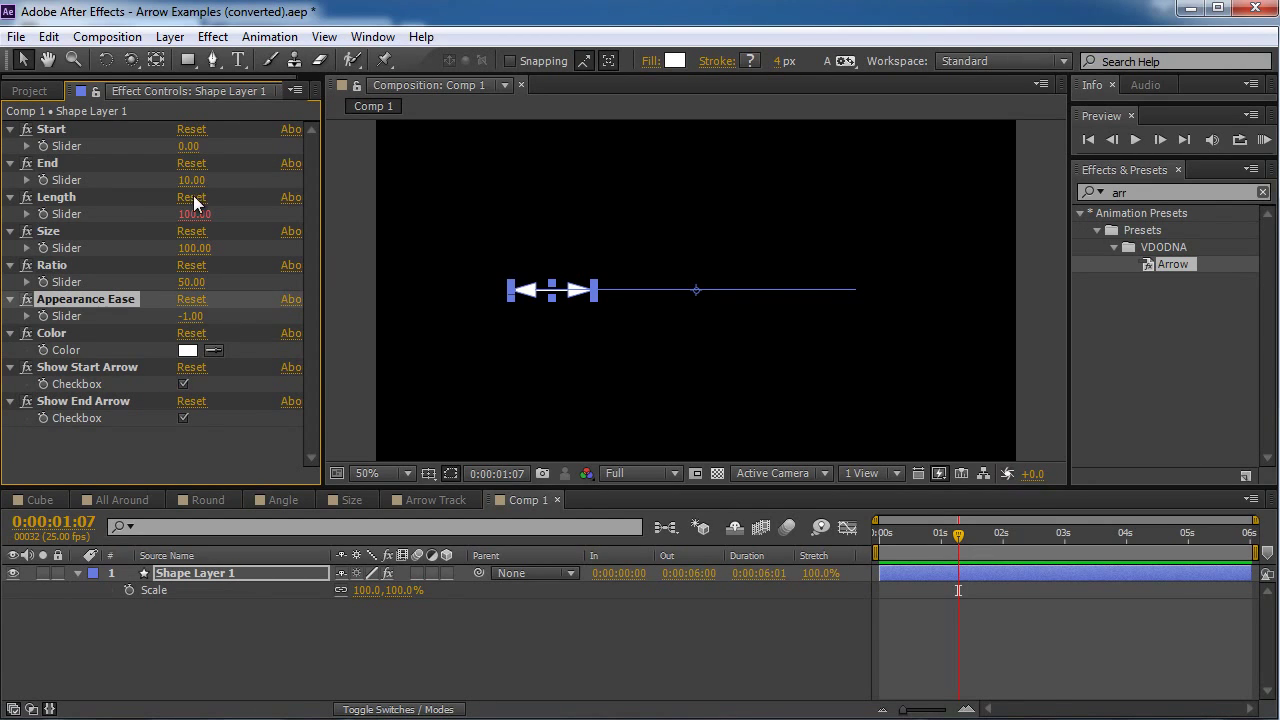
{"action": "left_click_drag", "start_coordinate": [195, 180], "coordinate": [243, 257]}
{"action": "key", "text": "ctrl+z"}
{"action": "key", "text": "ctrl+z"}
{"action": "key", "text": "ctrl+z"}
{"action": "key", "text": "ctrl+z"}
{"action": "key", "text": "ctrl+z"}
{"action": "key", "text": "ctrl+z"}
{"action": "key", "text": "ctrl+z"}
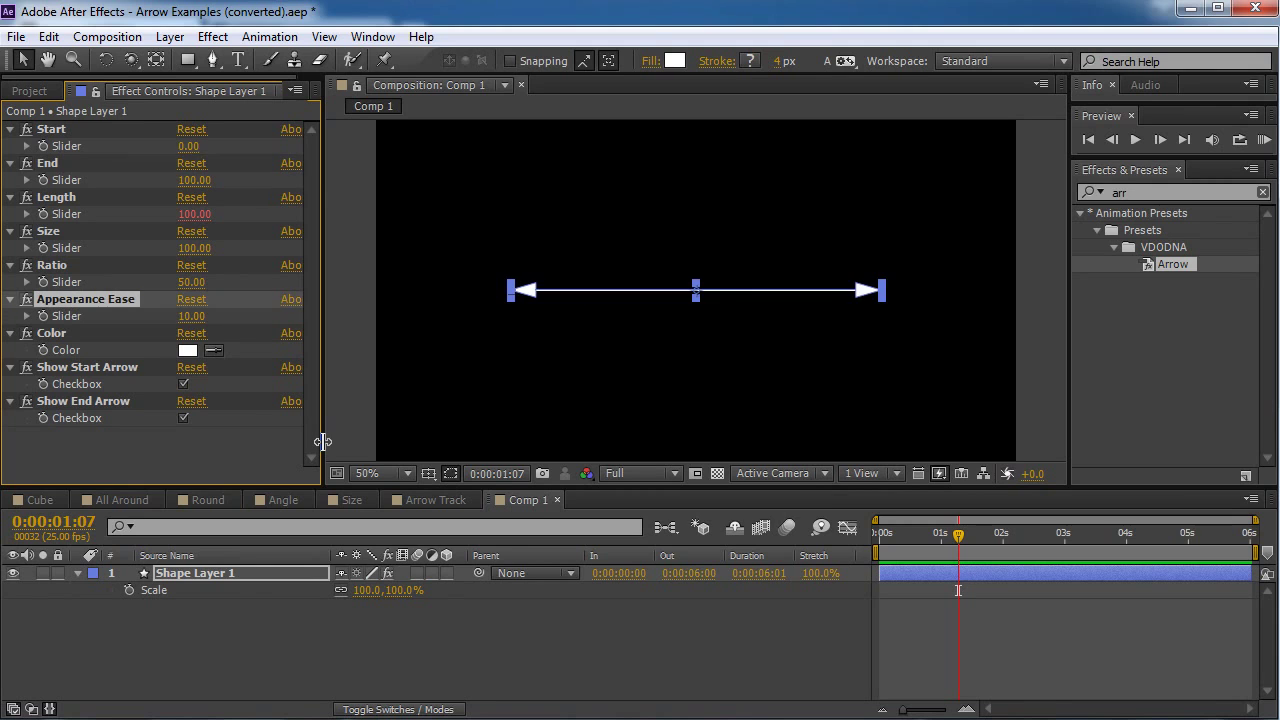
{"action": "left_click", "coordinate": [58, 335]}
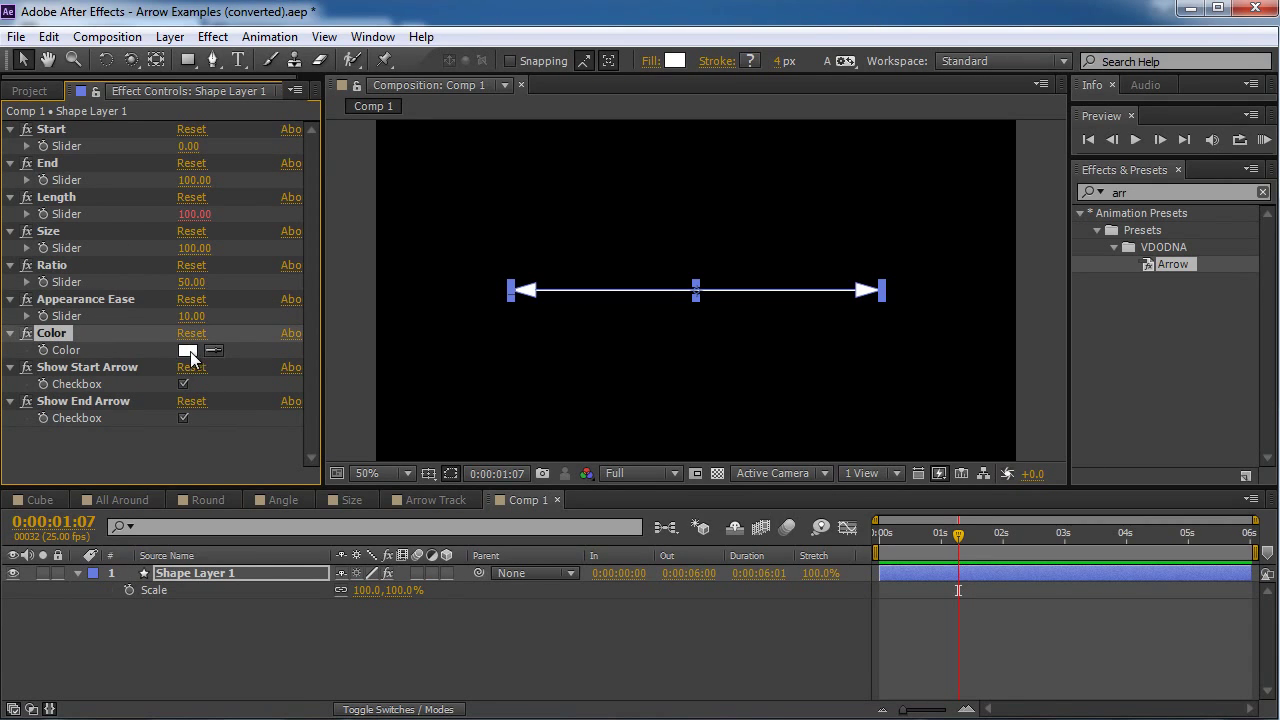
{"action": "left_click", "coordinate": [188, 350]}
{"action": "type", "text": "FF0000"}
{"action": "left_click", "coordinate": [1265, 305]}
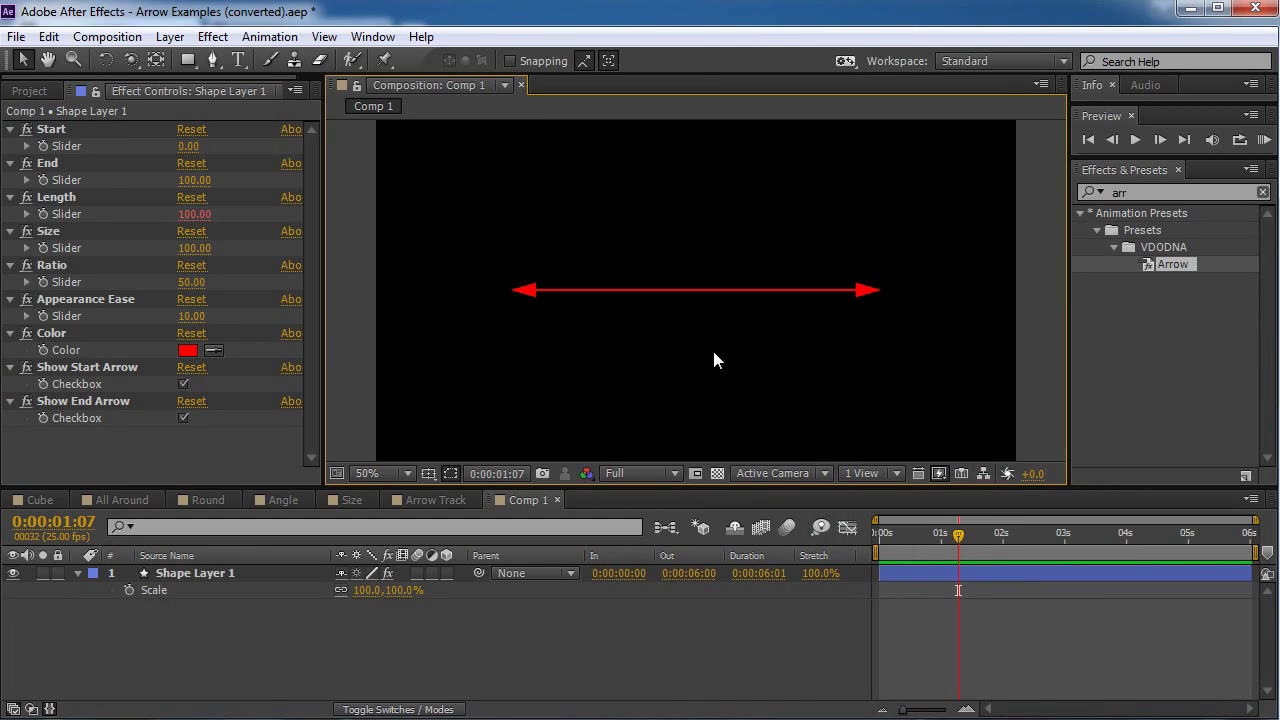
{"action": "key", "text": "ctrl+z"}
{"action": "left_click", "coordinate": [77, 365]}
{"action": "left_click", "coordinate": [82, 400]}
{"action": "left_click", "coordinate": [95, 366]}
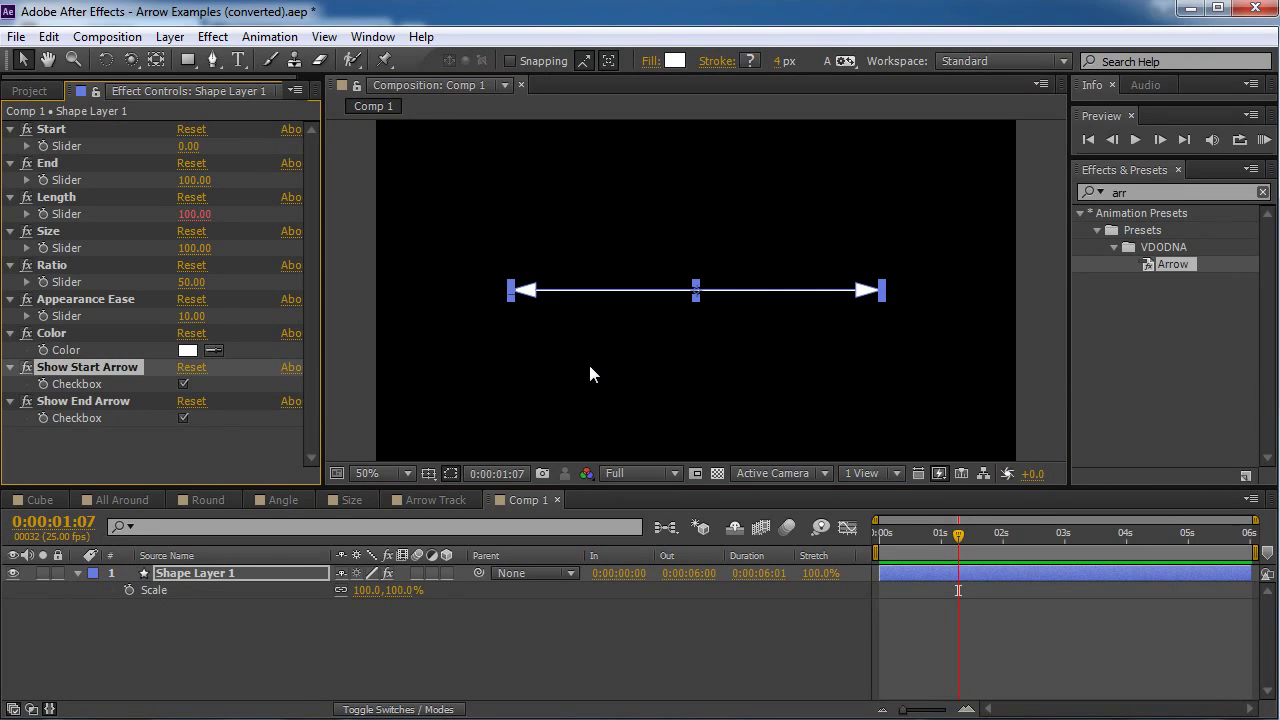
{"action": "left_click", "coordinate": [184, 386]}
{"action": "left_click", "coordinate": [183, 385]}
{"action": "left_click", "coordinate": [184, 386]}
{"action": "left_click", "coordinate": [184, 386]}
{"action": "left_click", "coordinate": [184, 386]}
{"action": "left_click", "coordinate": [184, 386]}
{"action": "left_click", "coordinate": [184, 419]}
{"action": "left_click", "coordinate": [184, 419]}
{"action": "left_click", "coordinate": [184, 419]}
{"action": "left_click", "coordinate": [184, 419]}
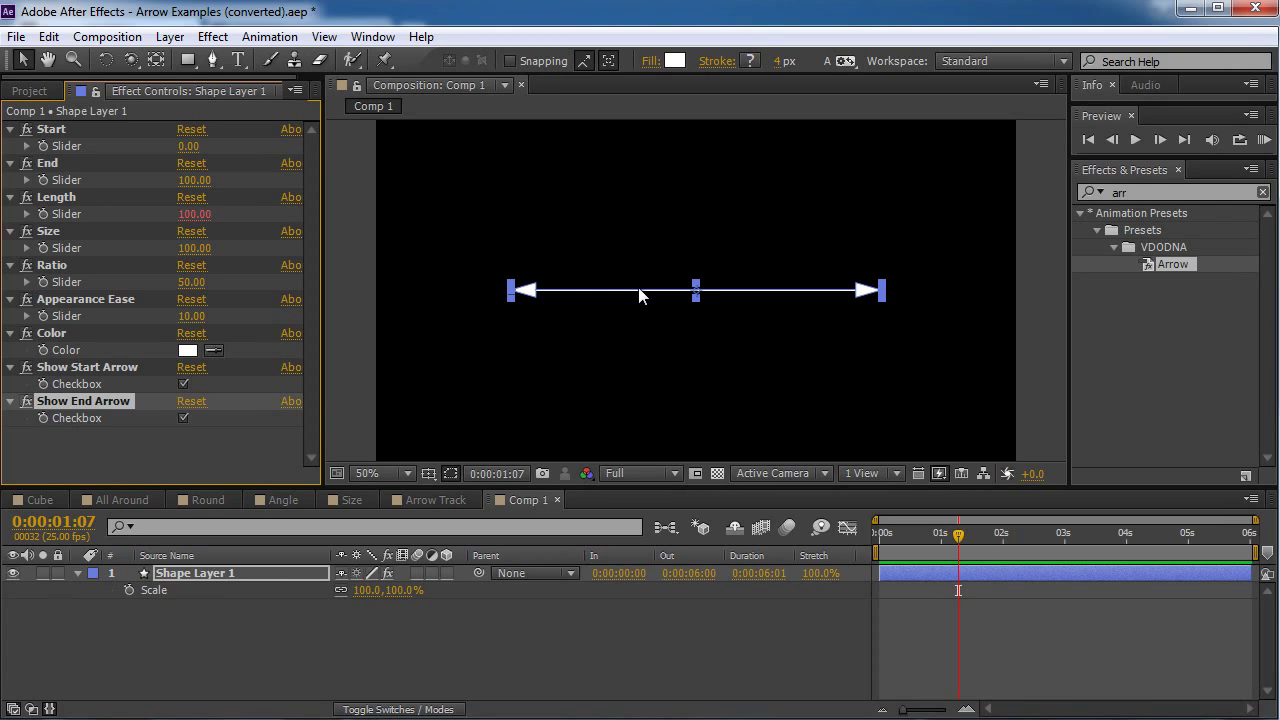
- Expand the layer's Contents down to the Start Arrow group's Polystar Path 1 properties
{"action": "left_click", "coordinate": [77, 572]}
{"action": "left_click", "coordinate": [77, 572]}
{"action": "left_click", "coordinate": [95, 624]}
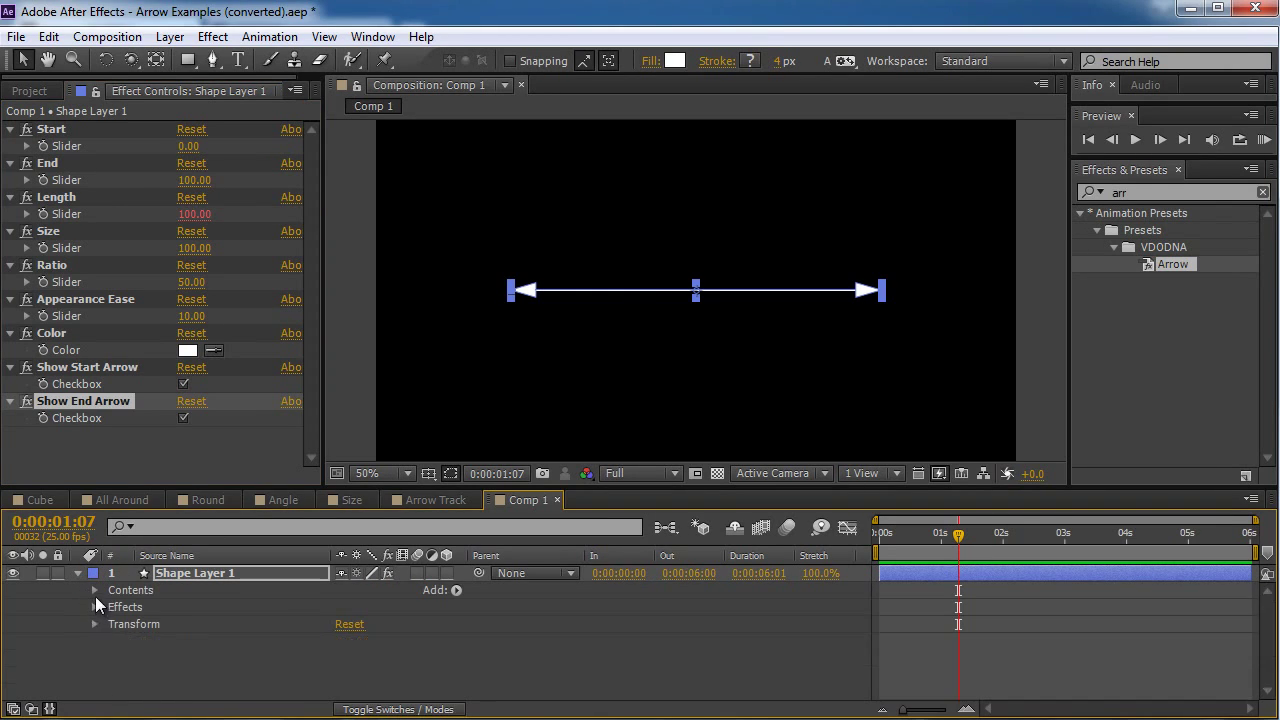
{"action": "left_click", "coordinate": [95, 591]}
{"action": "left_click", "coordinate": [112, 607]}
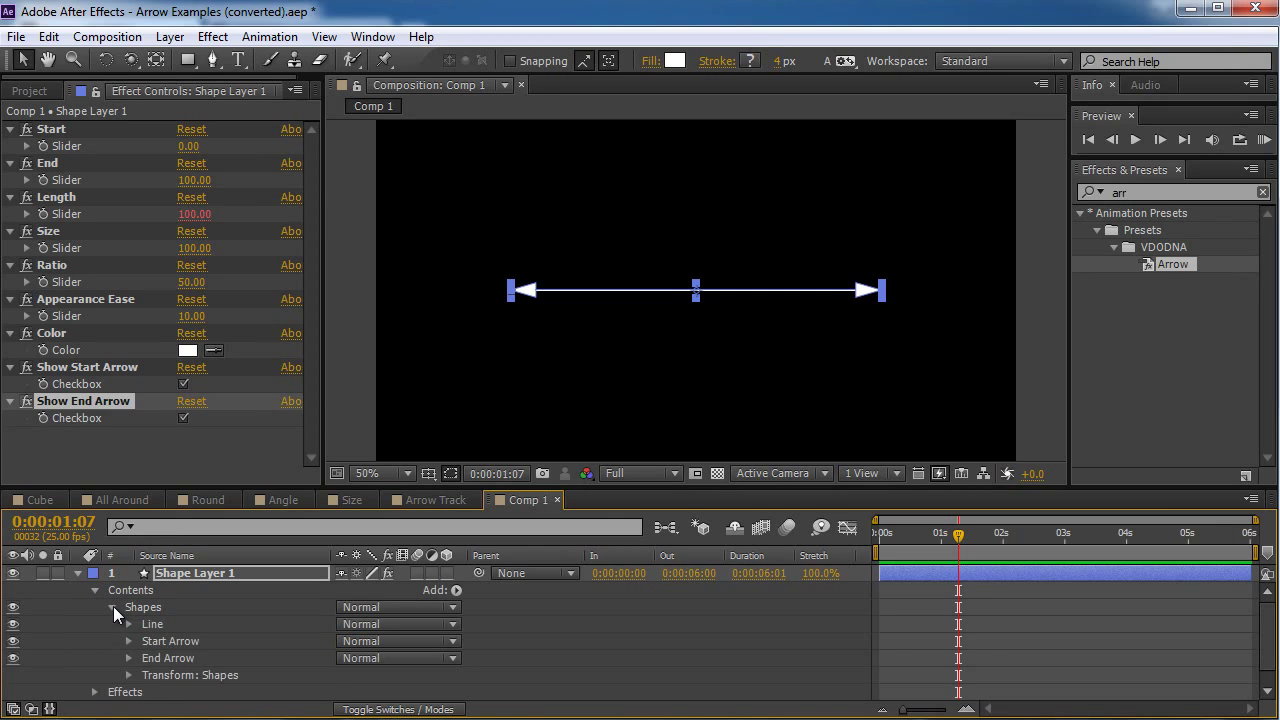
{"action": "left_click", "coordinate": [162, 623]}
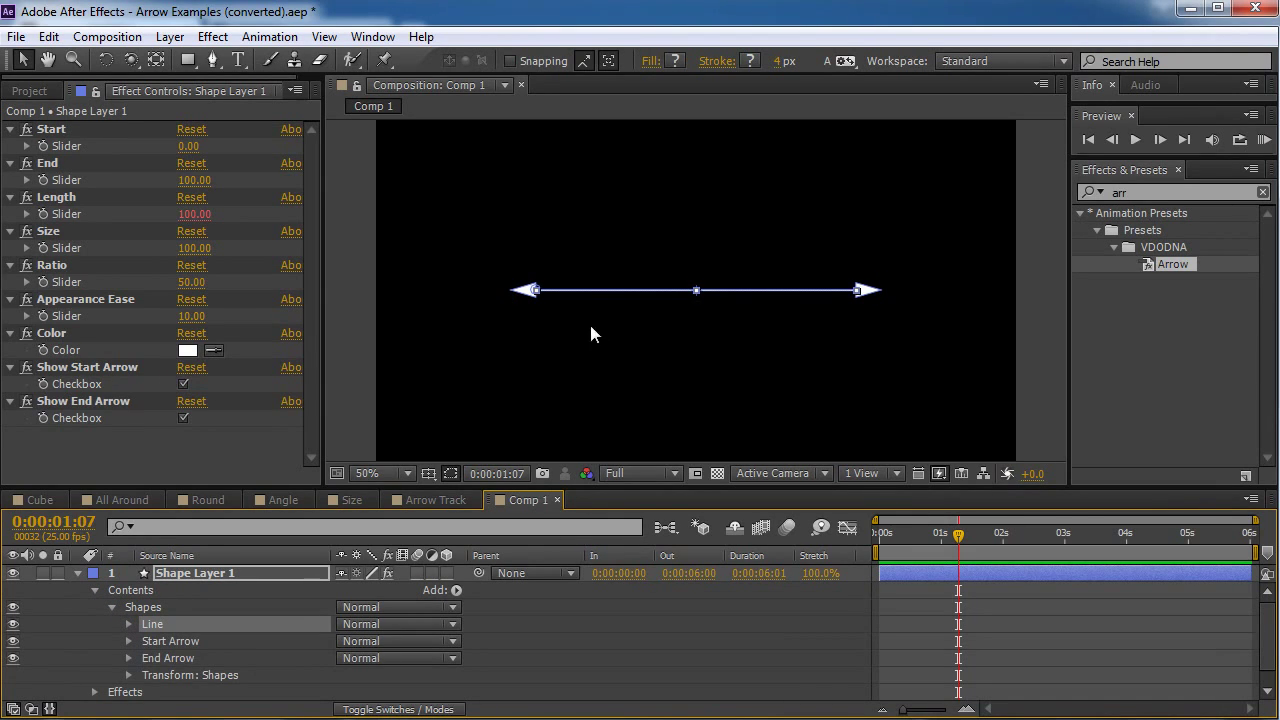
{"action": "left_click", "coordinate": [178, 642]}
{"action": "left_click", "coordinate": [180, 658]}
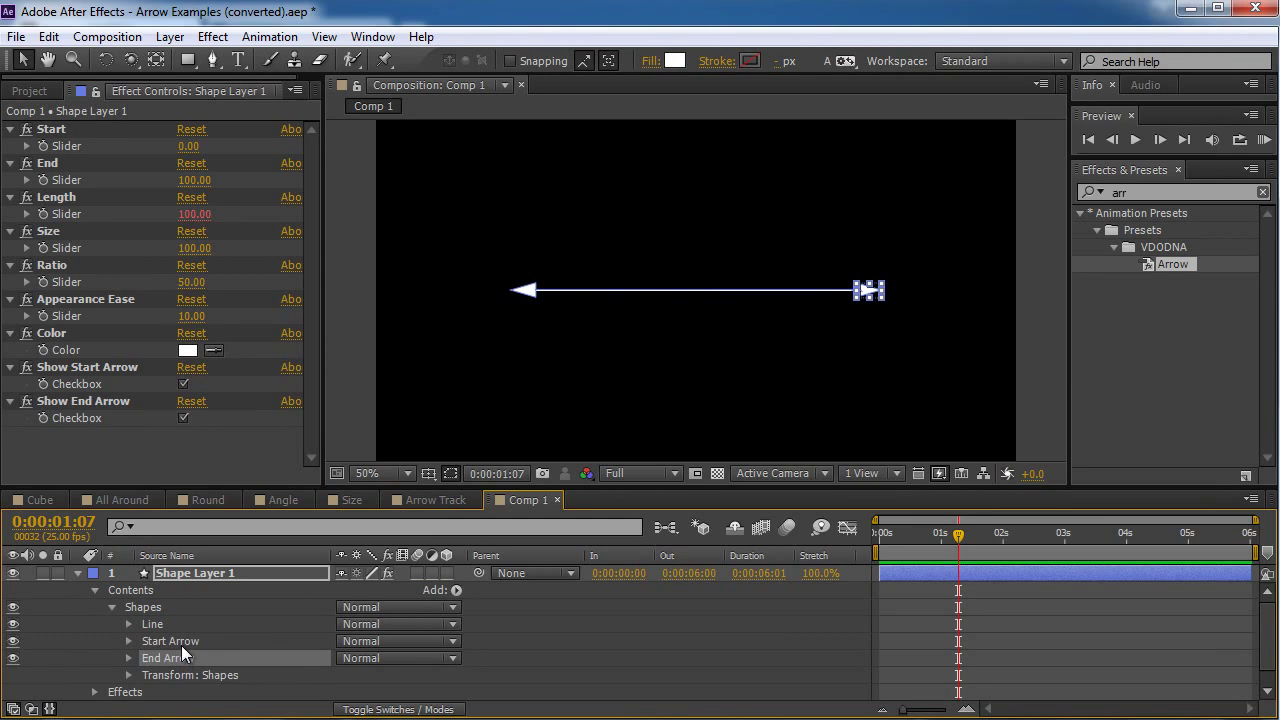
{"action": "left_click", "coordinate": [181, 641]}
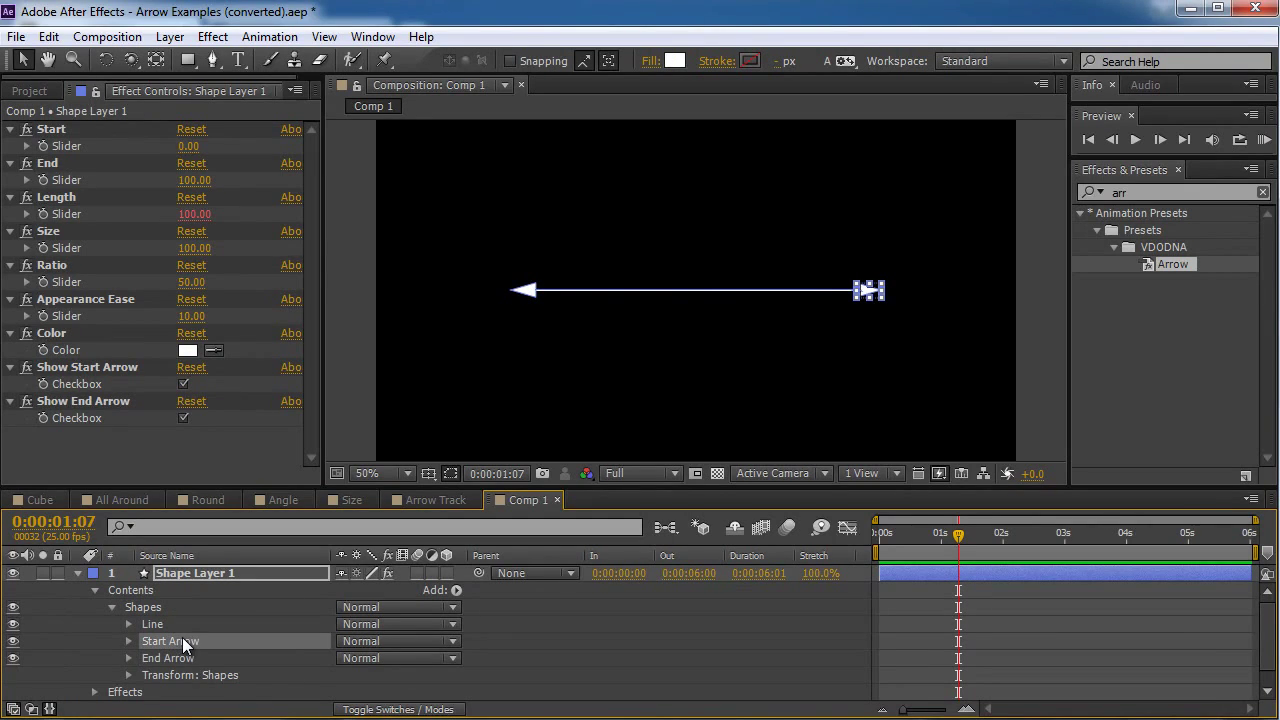
{"action": "left_click", "coordinate": [129, 641]}
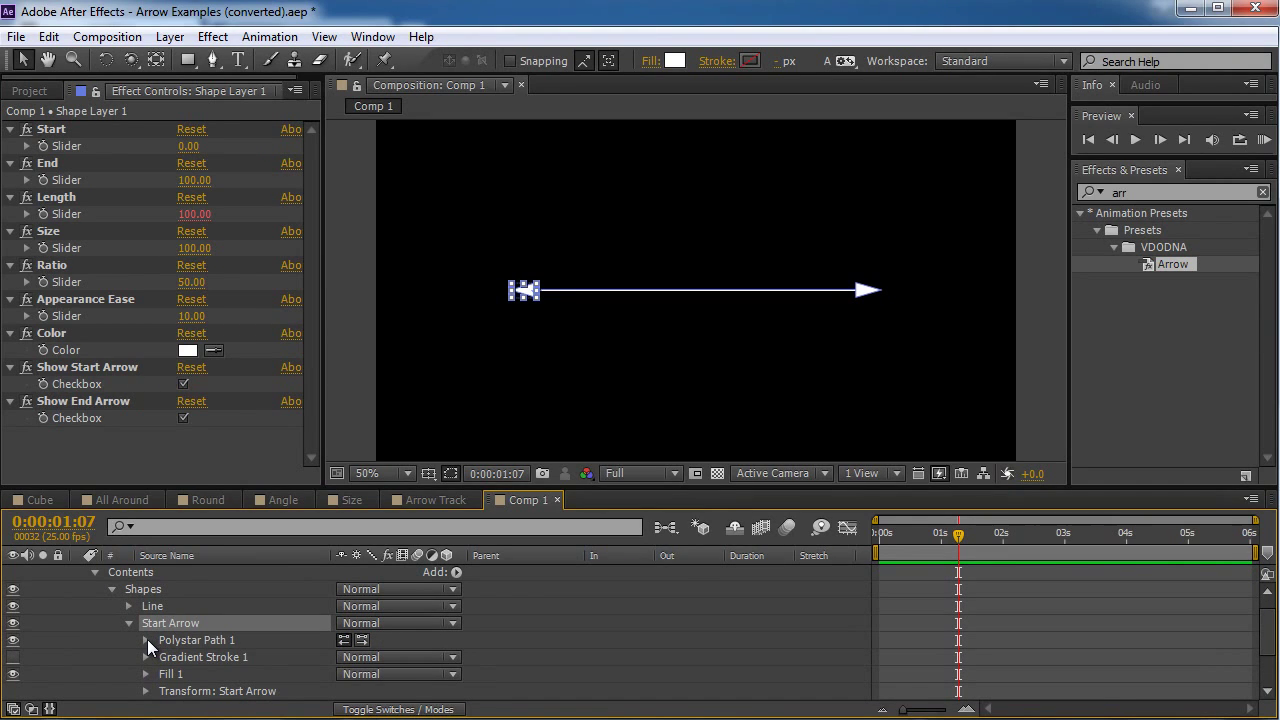
{"action": "left_click", "coordinate": [146, 640]}
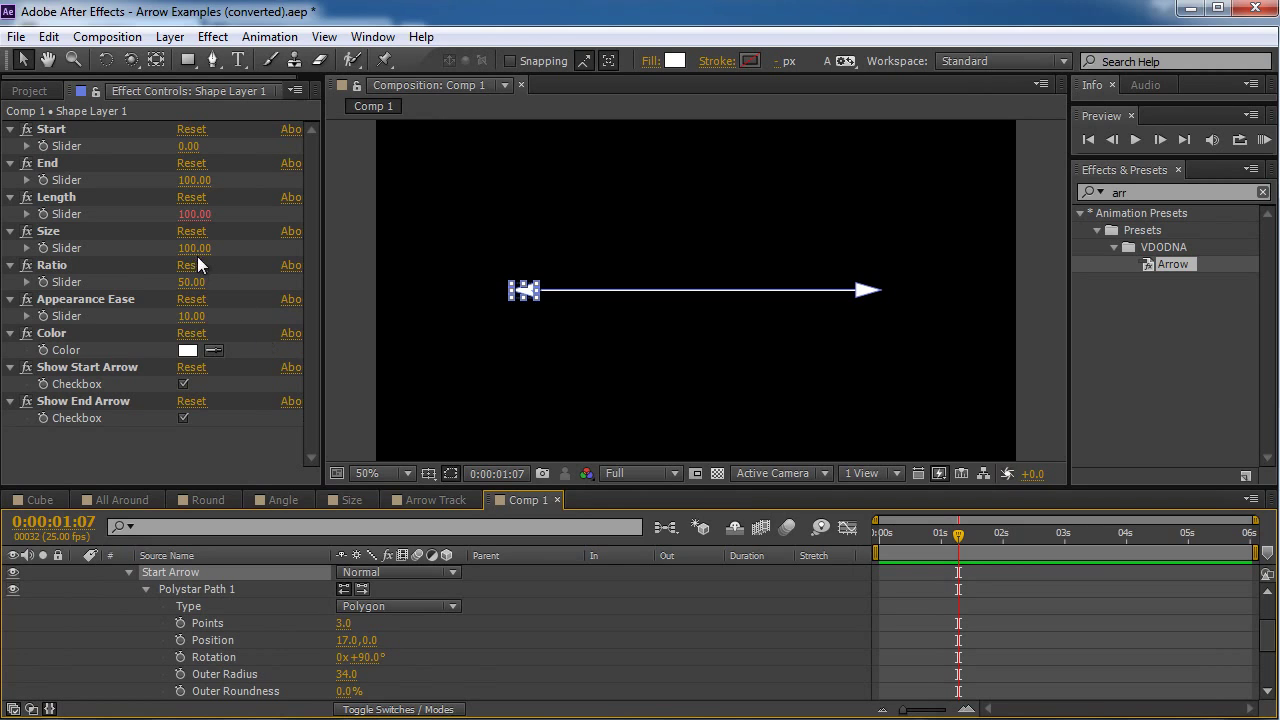
- Enlarge arrowheads to Size 224, experiment with Points and Ratio, ending at Ratio 50 and 3 points
{"action": "left_click_drag", "start_coordinate": [191, 248], "coordinate": [245, 248]}
{"action": "left_click_drag", "start_coordinate": [345, 623], "coordinate": [378, 625]}
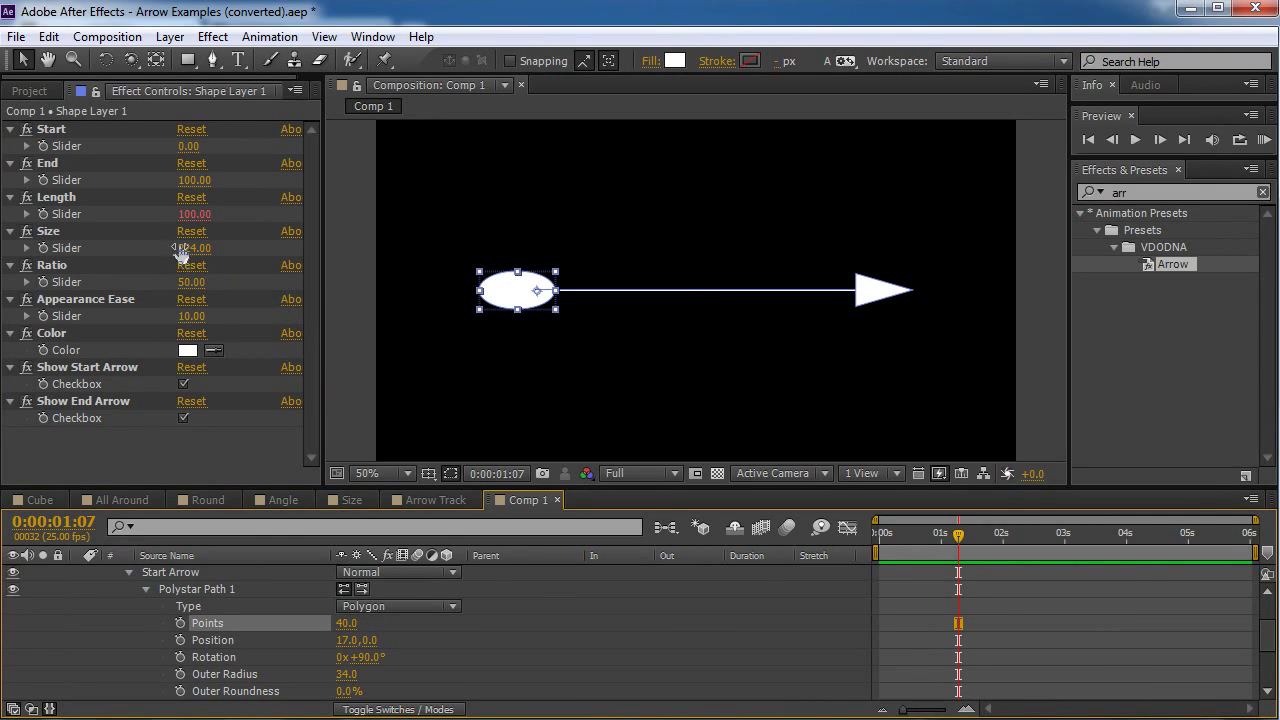
{"action": "left_click", "coordinate": [190, 282]}
{"action": "type", "text": "100"}
{"action": "key", "text": "Return"}
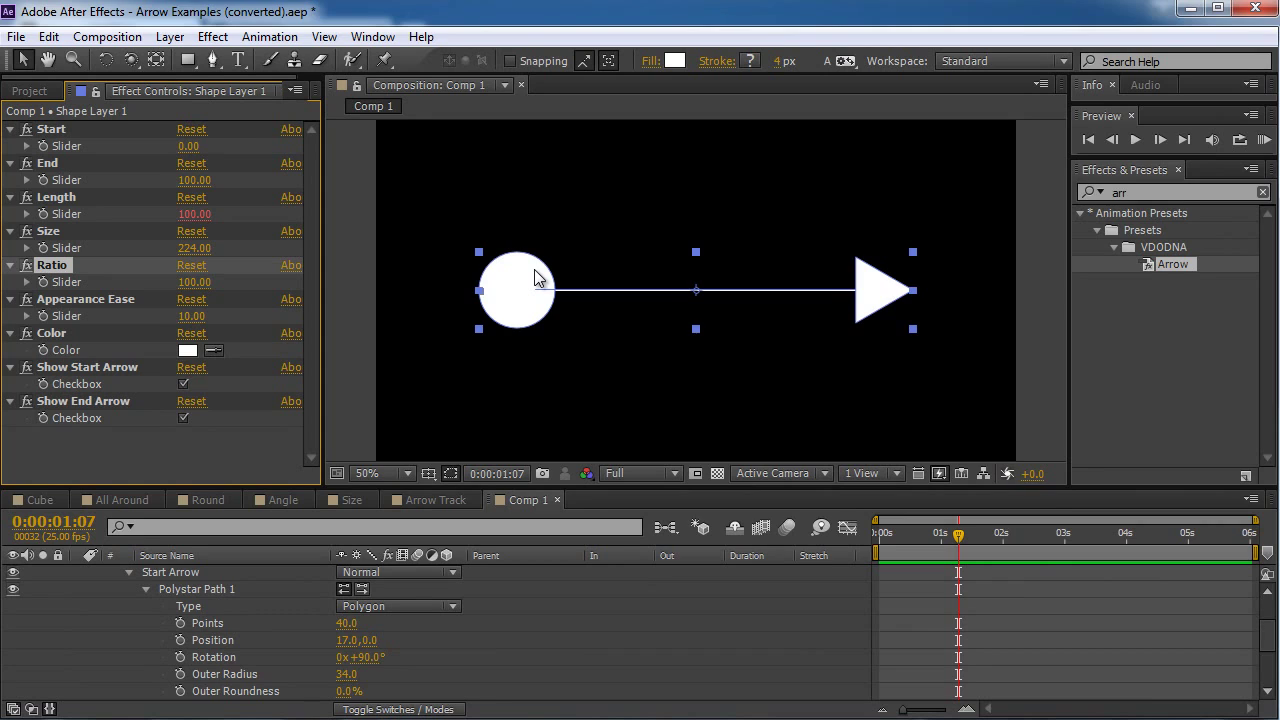
{"action": "key", "text": "ctrl+z"}
{"action": "key", "text": "ctrl+z"}
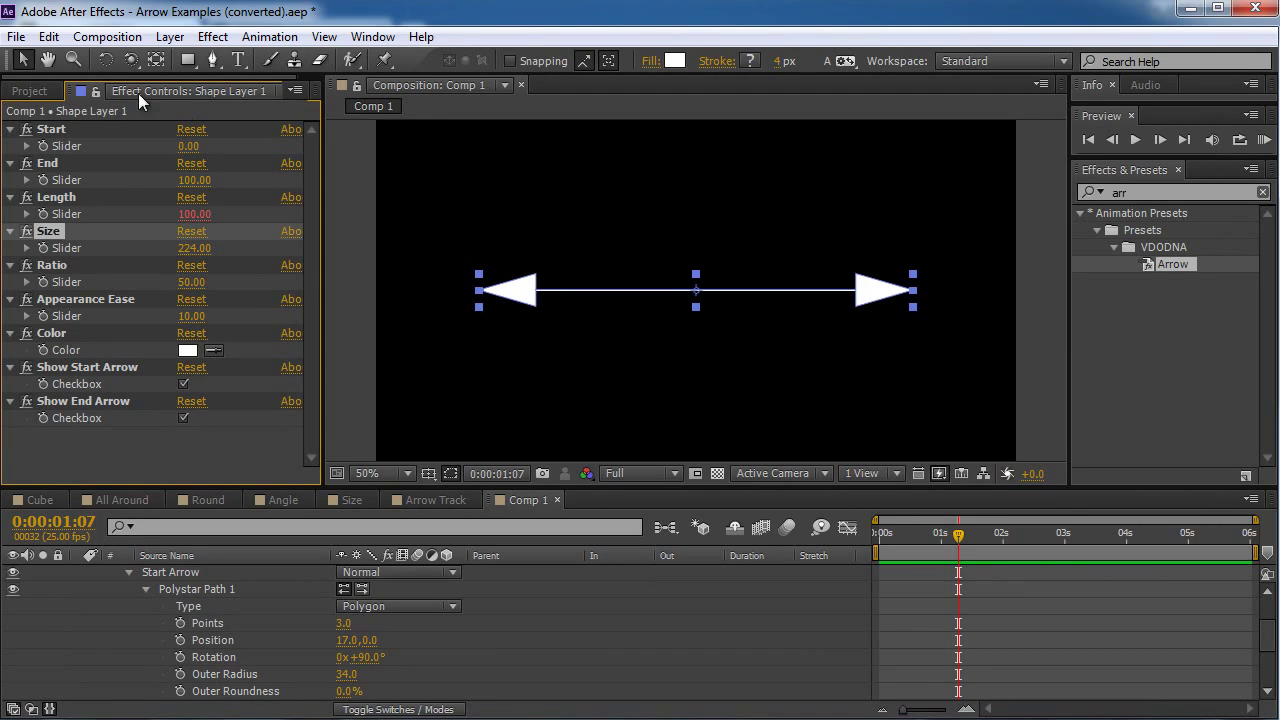
- Open the All Around composition, scrub its animation and orbit the camera around the arrow burst
{"action": "left_click", "coordinate": [34, 93]}
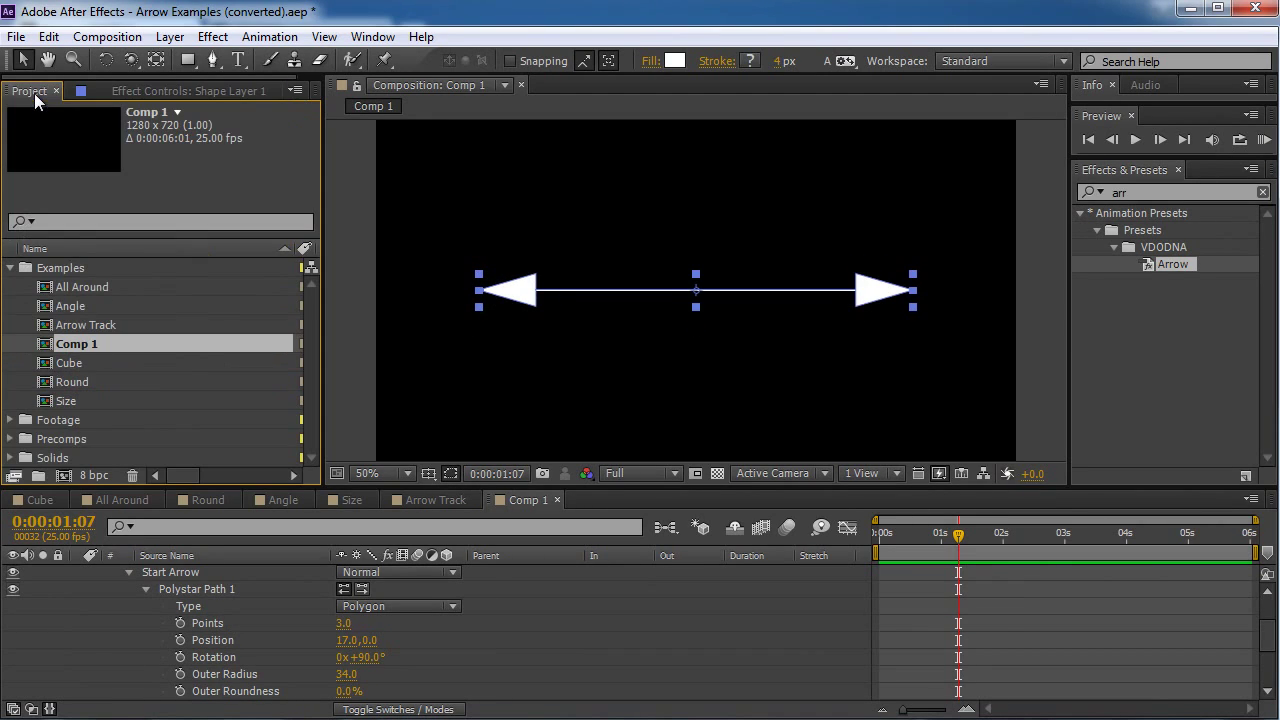
{"action": "double_click", "coordinate": [105, 288]}
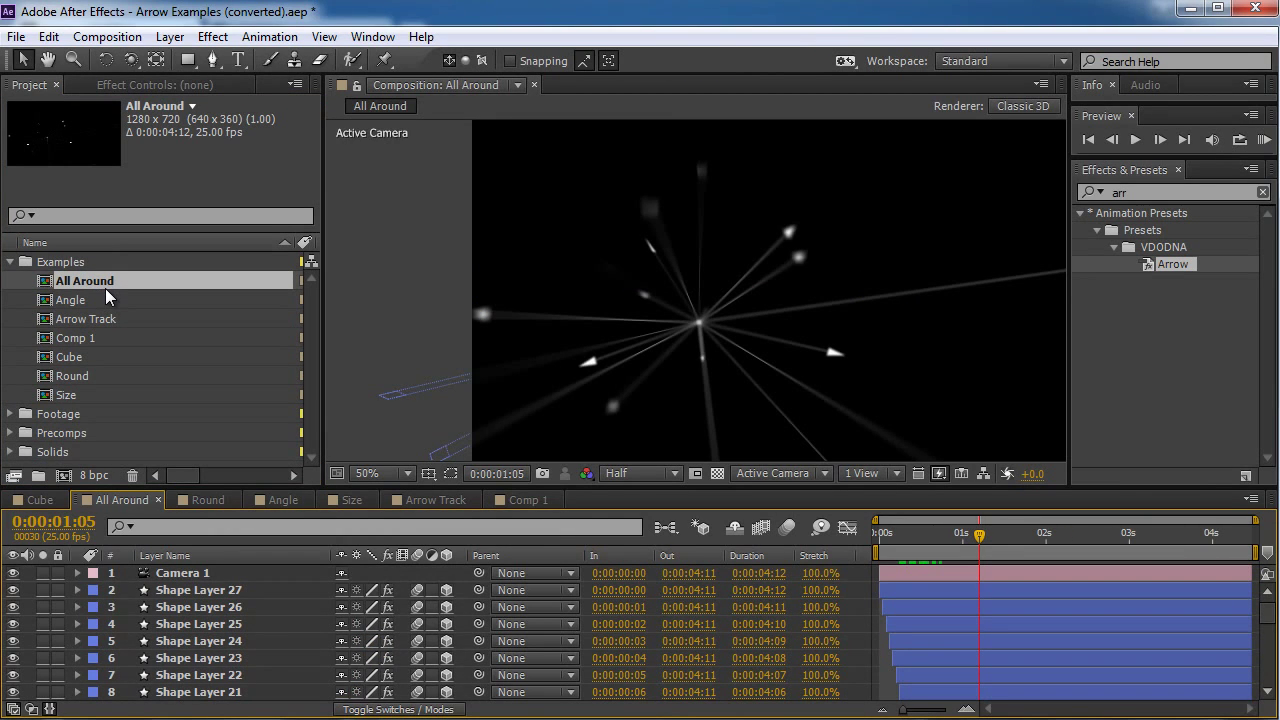
{"action": "left_click_drag", "start_coordinate": [981, 552], "coordinate": [1006, 542]}
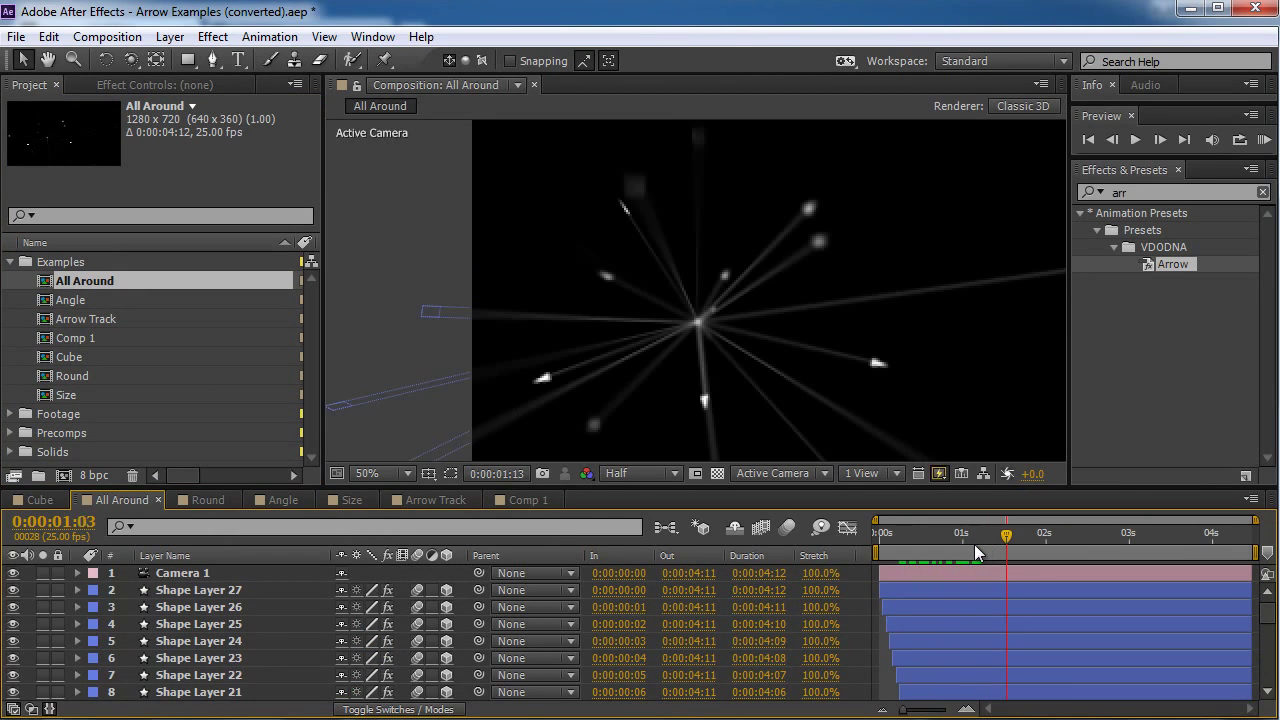
{"action": "key", "text": "c"}
{"action": "left_click_drag", "start_coordinate": [871, 314], "coordinate": [917, 320]}
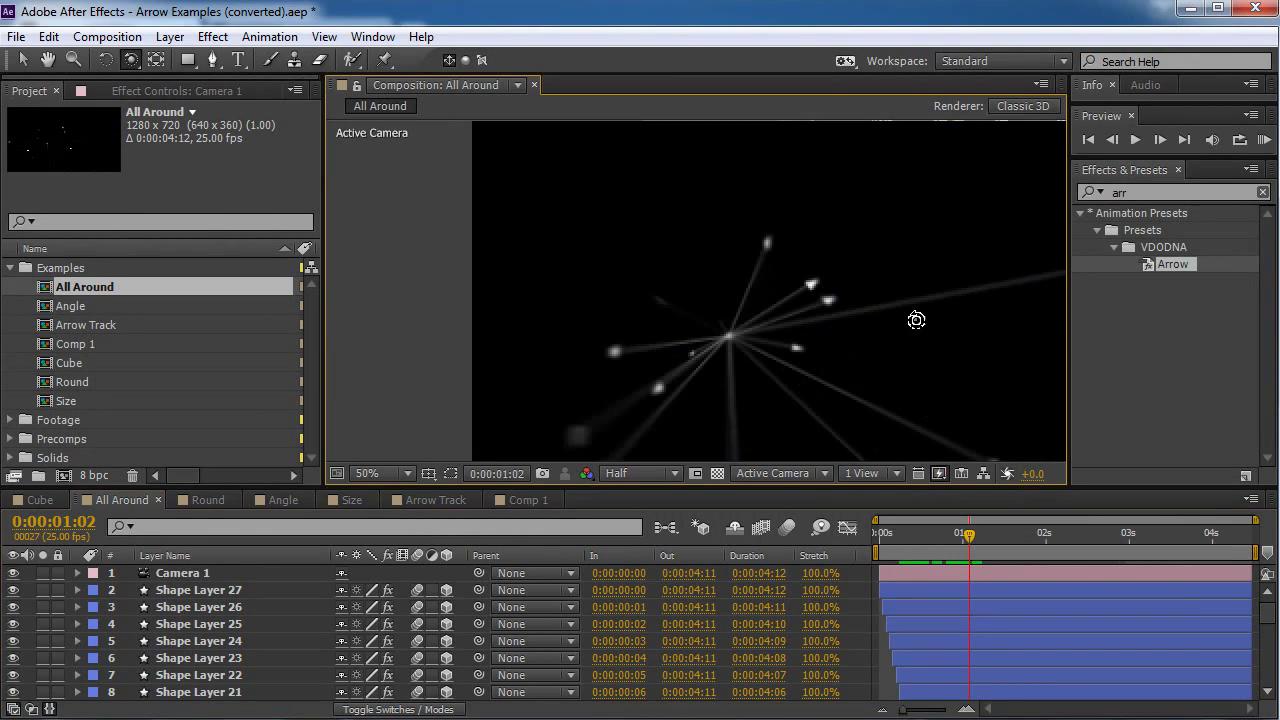
- Open the Angle composition, center the view and preview its curved arrows
{"action": "double_click", "coordinate": [95, 310]}
{"action": "left_click_drag", "start_coordinate": [608, 306], "coordinate": [616, 271]}
{"action": "key", "text": "space"}
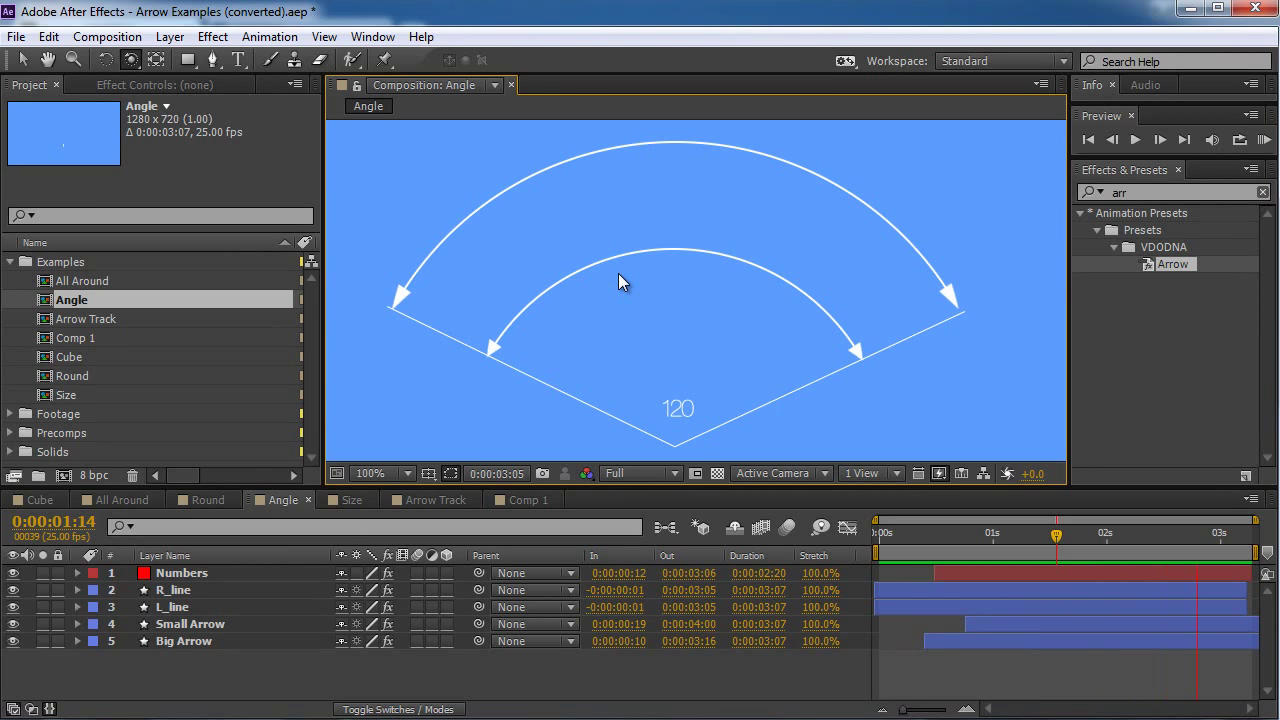
- Toggle and then delete CC Bend It from the Big Arrow layer, and search effects for 'bend'
{"action": "left_click", "coordinate": [196, 641]}
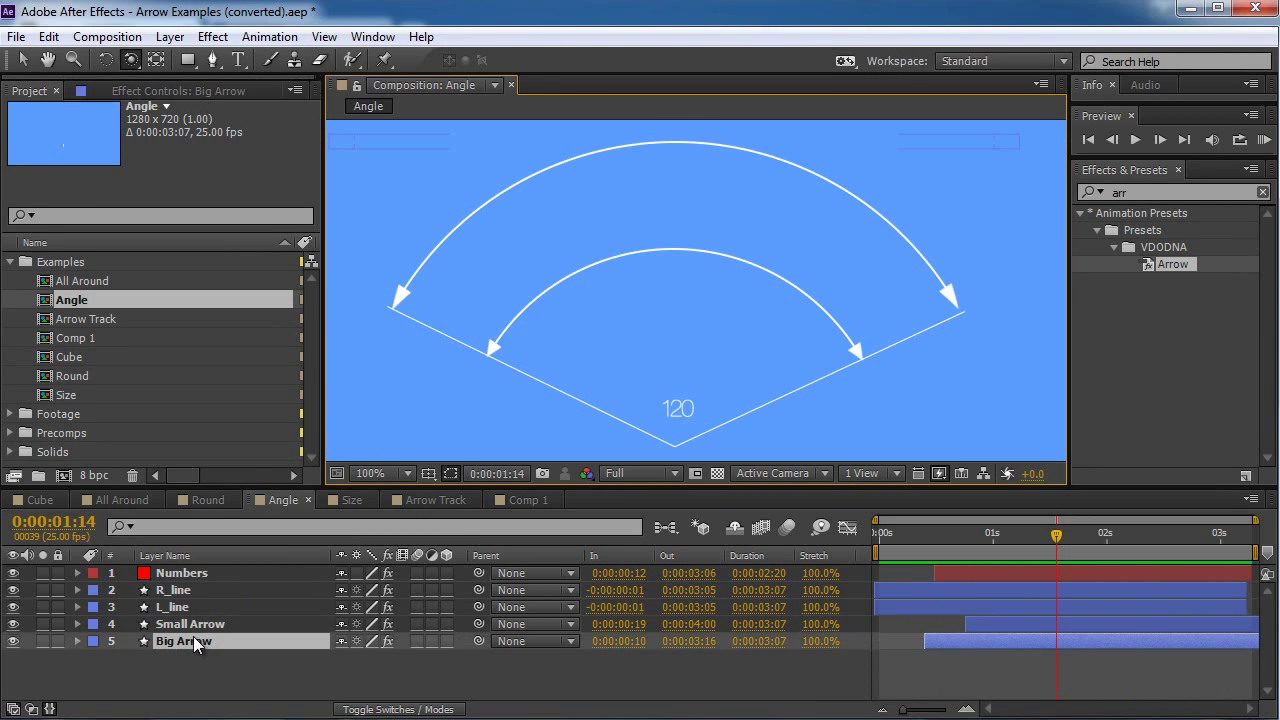
{"action": "left_click", "coordinate": [183, 92]}
{"action": "left_click", "coordinate": [65, 402]}
{"action": "left_click", "coordinate": [27, 401]}
{"action": "left_click", "coordinate": [27, 401]}
{"action": "key", "text": "Delete"}
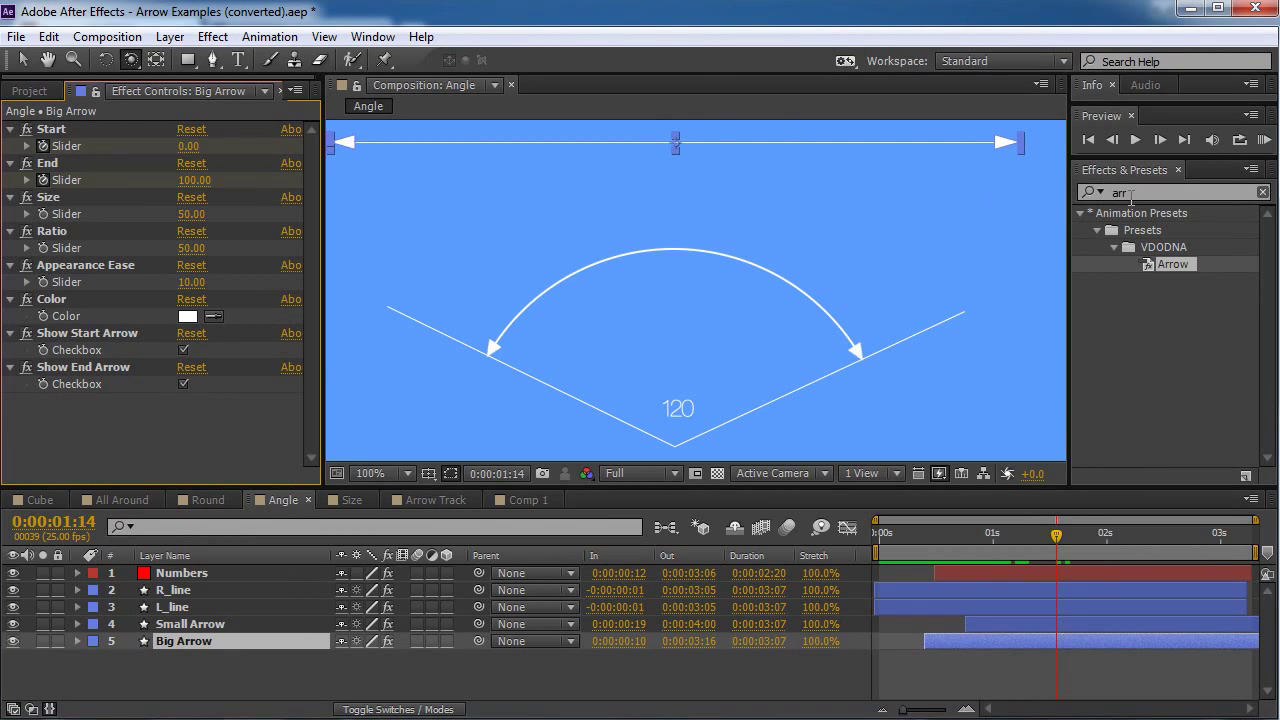
{"action": "left_click", "coordinate": [1096, 194]}
{"action": "type", "text": "be"}
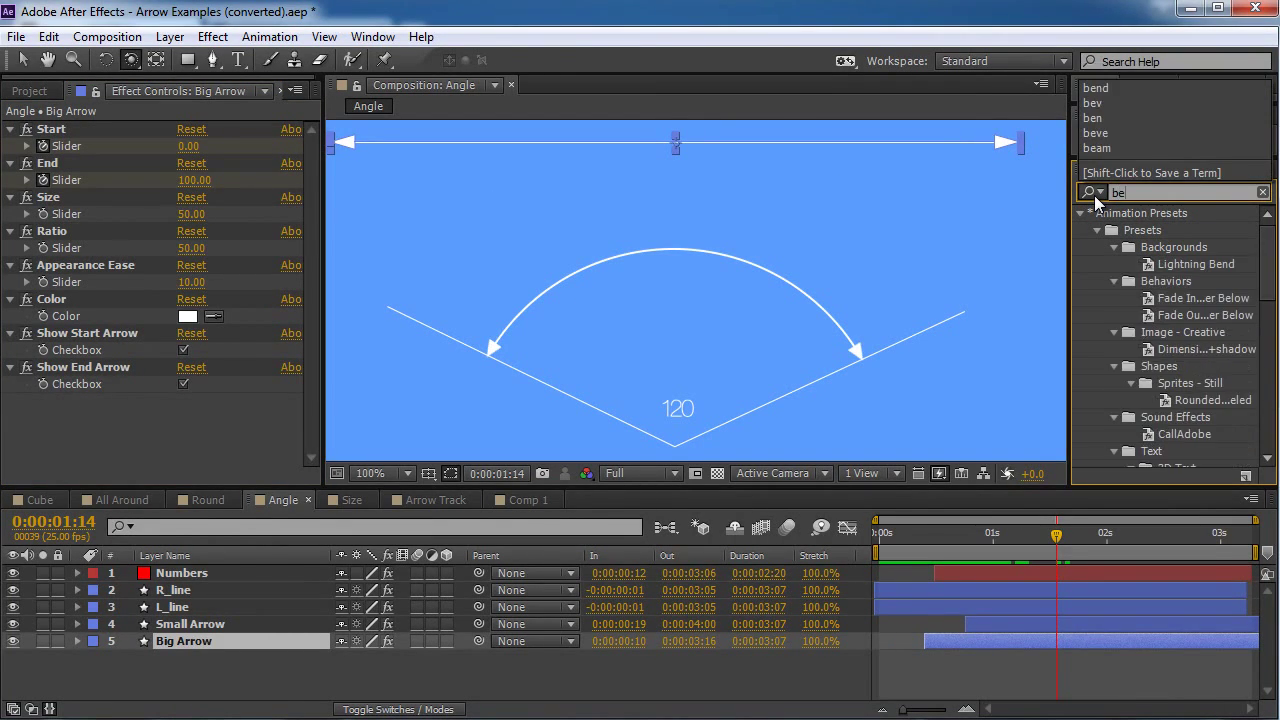
{"action": "type", "text": "nd"}
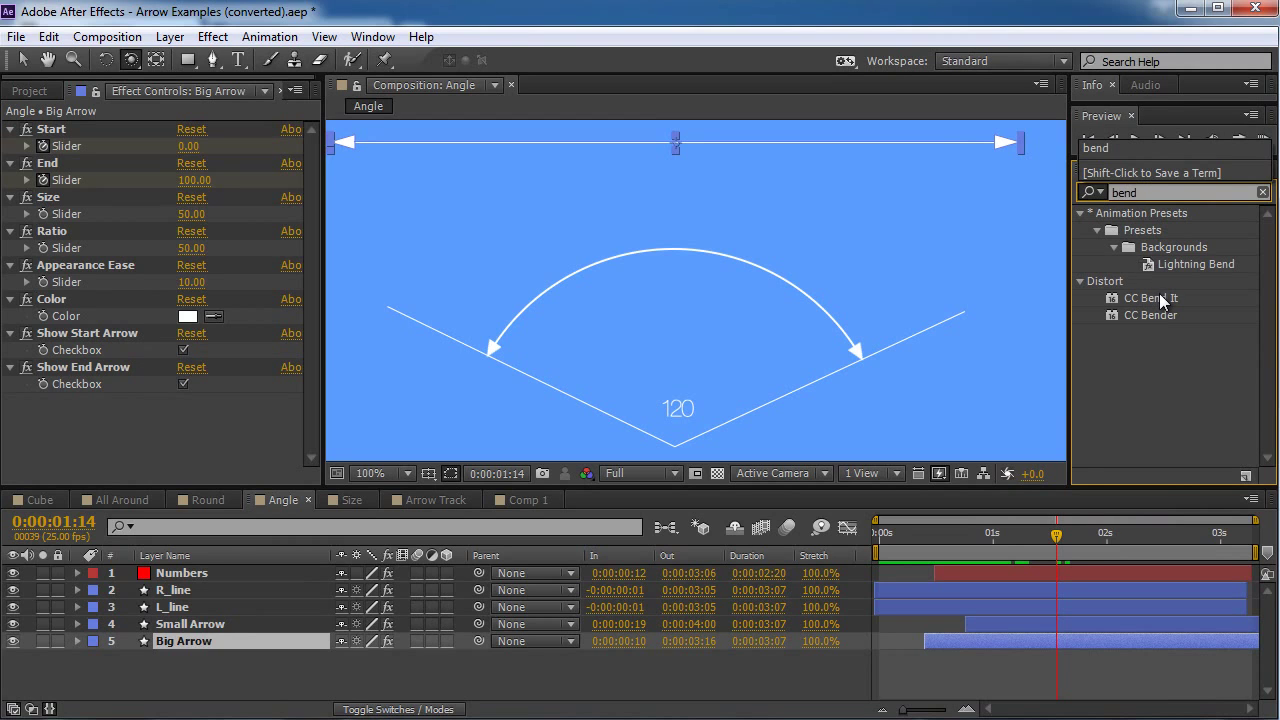
- Apply CC Bend It to Big Arrow and align its Start (640,210) and End (985,210) handles on the arrow
{"action": "left_click_drag", "start_coordinate": [1159, 295], "coordinate": [240, 645]}
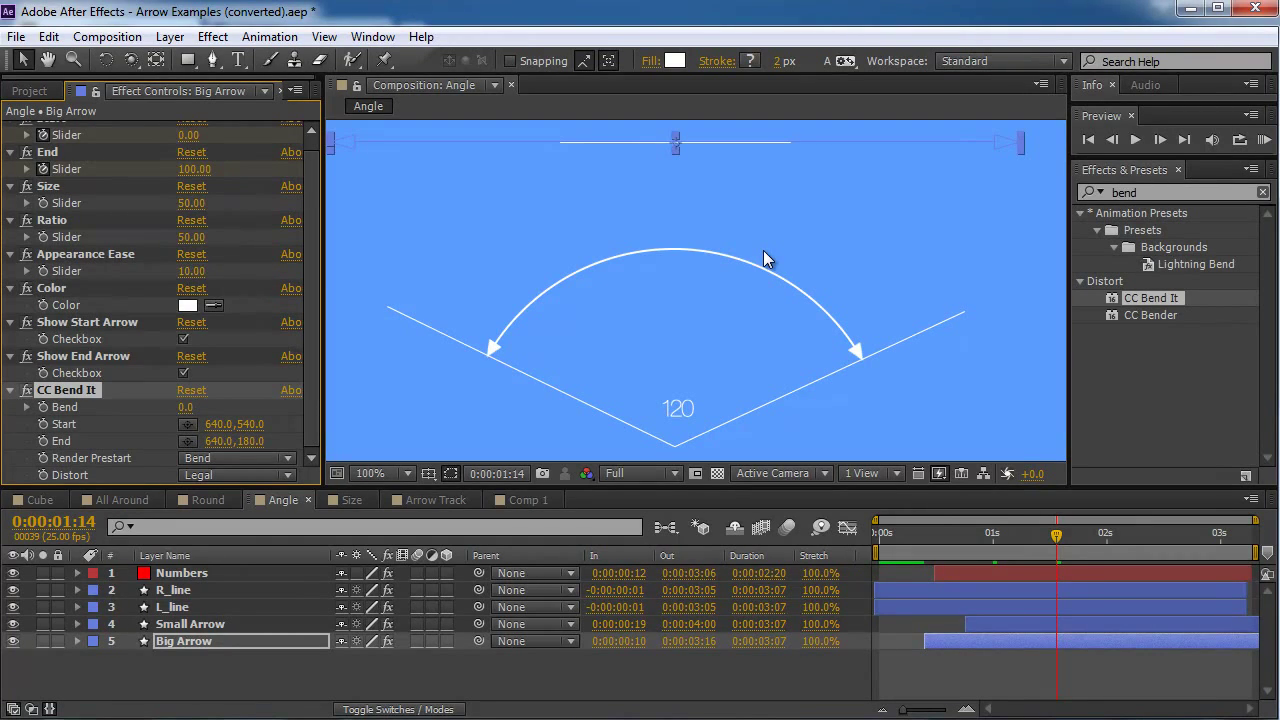
{"action": "key", "text": "grave"}
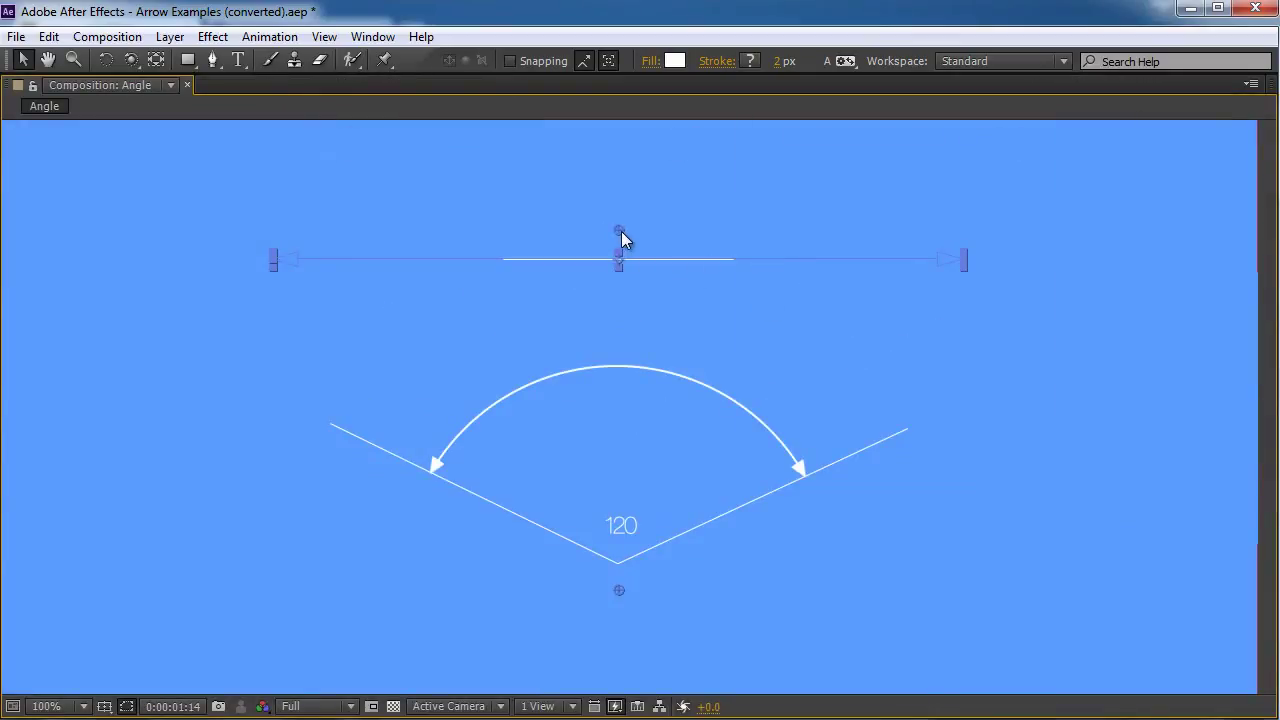
{"action": "left_click_drag", "start_coordinate": [621, 231], "coordinate": [970, 265]}
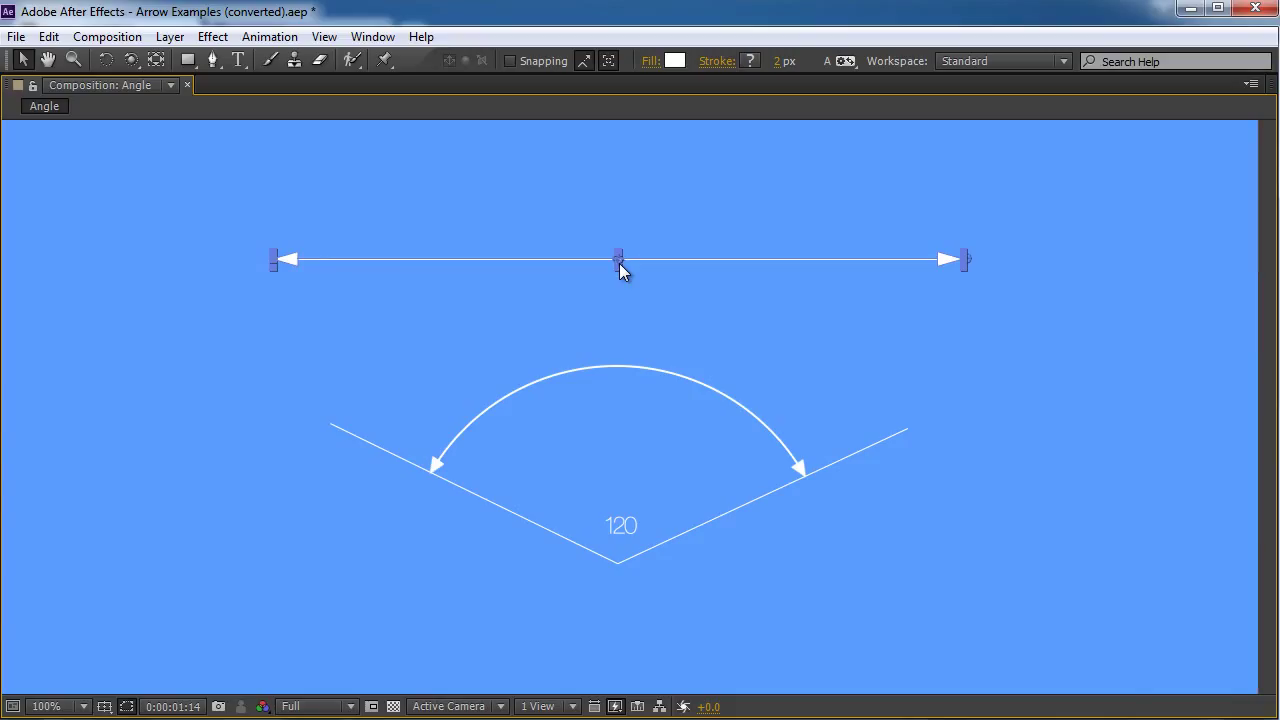
{"action": "scroll", "coordinate": [619, 268], "scroll_direction": "up", "scroll_amount": 4}
{"action": "left_click_drag", "start_coordinate": [620, 268], "coordinate": [701, 457]}
{"action": "scroll", "coordinate": [701, 457], "scroll_direction": "up", "scroll_amount": 2}
{"action": "key", "text": "v"}
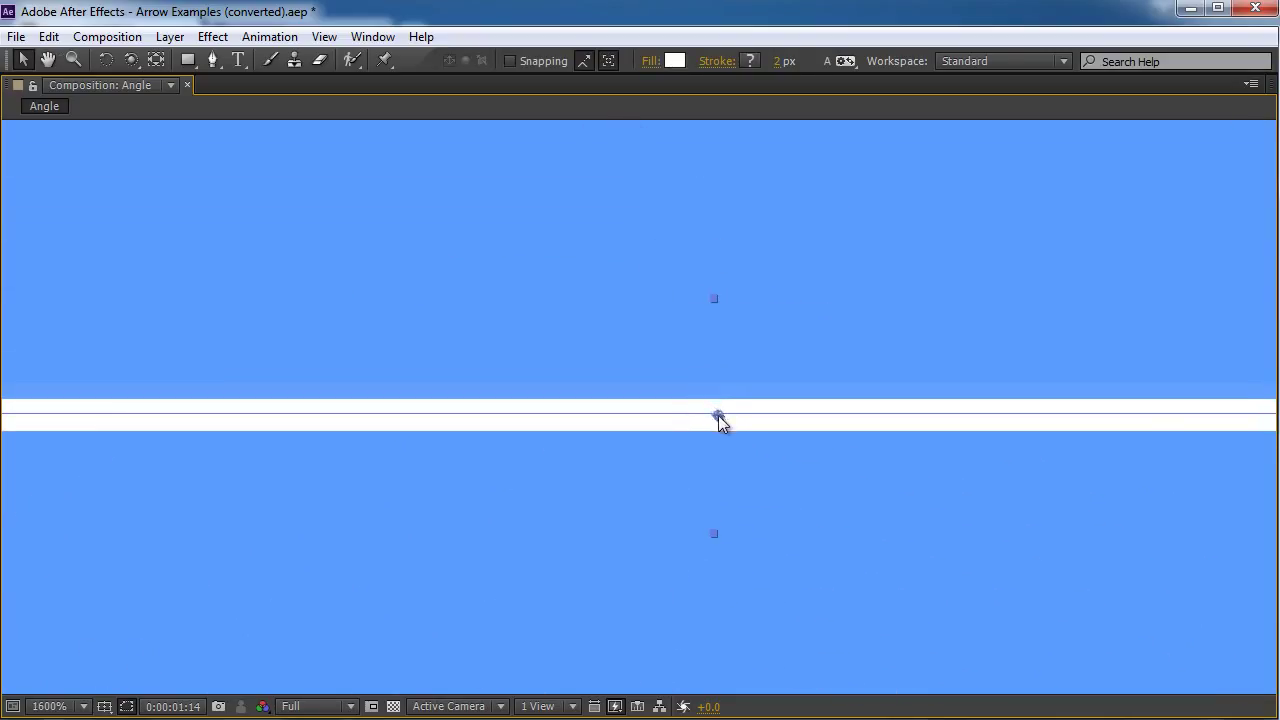
{"action": "scroll", "coordinate": [750, 427], "scroll_direction": "down", "scroll_amount": 4}
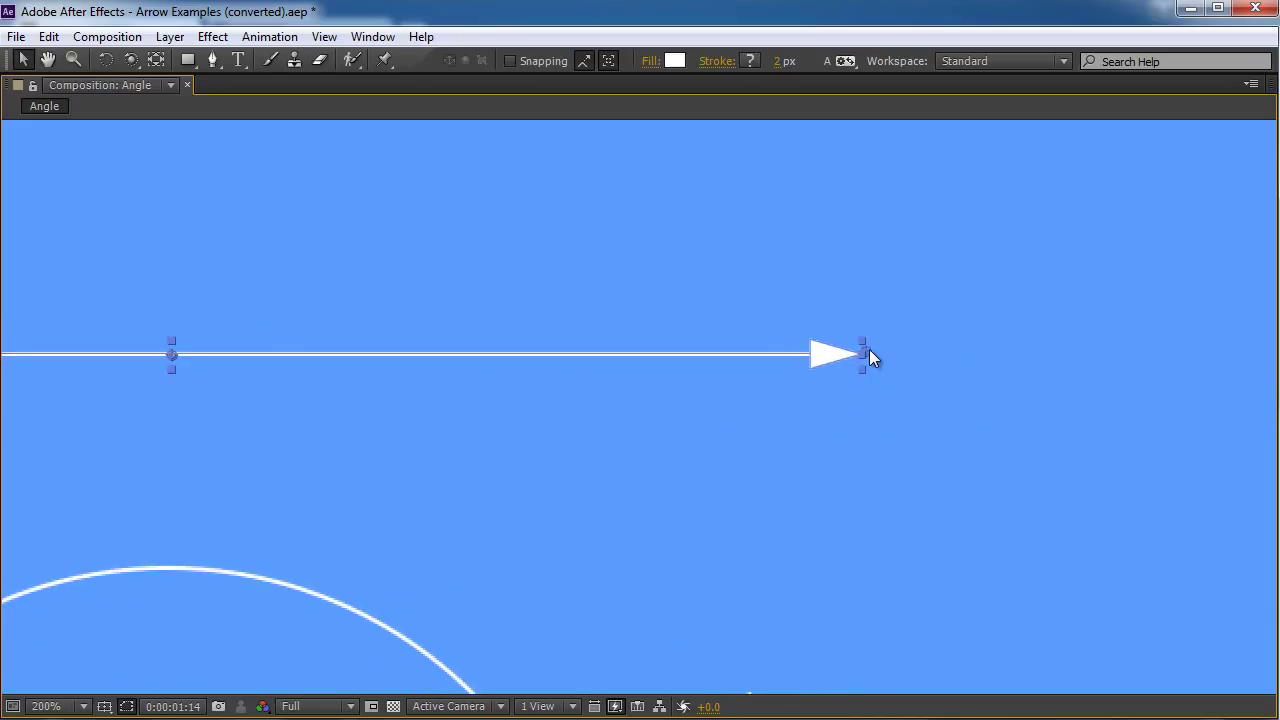
{"action": "scroll", "coordinate": [864, 355], "scroll_direction": "down", "scroll_amount": 5}
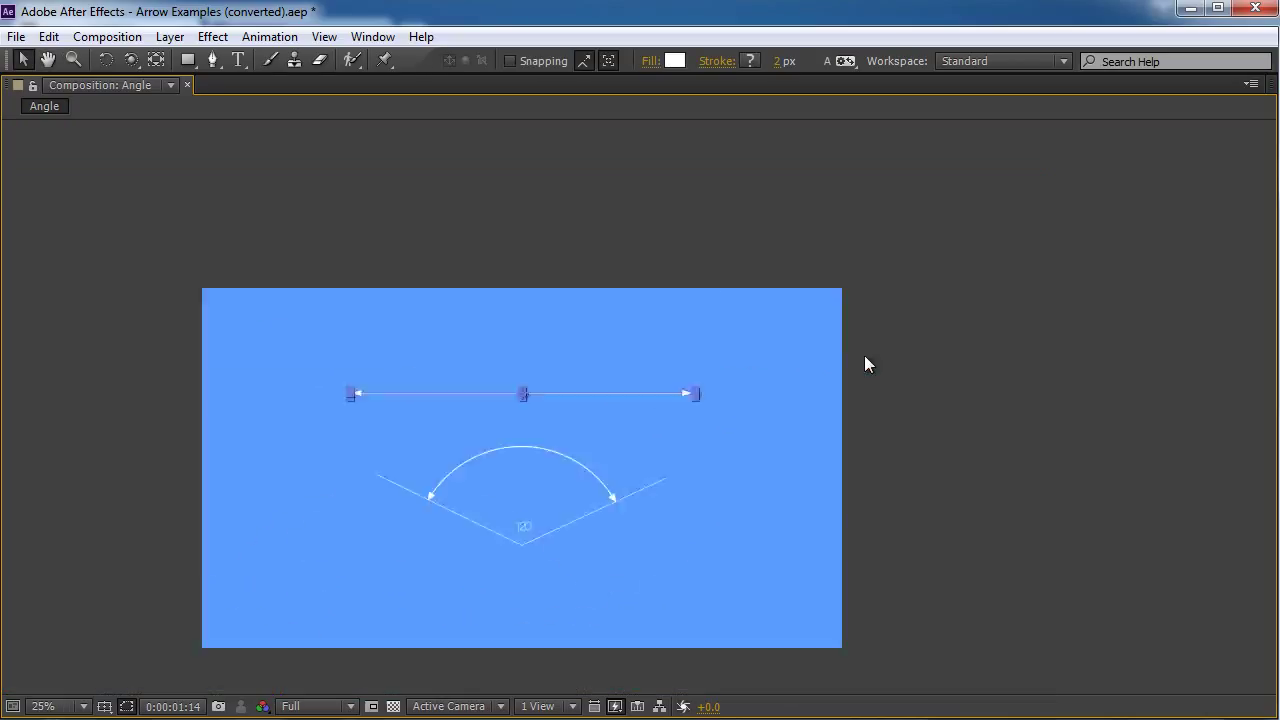
{"action": "left_click_drag", "start_coordinate": [751, 386], "coordinate": [812, 350]}
- Scrub CC Bend It's Bend value to arc the Big Arrow one way, then the other
{"action": "key", "text": "grave"}
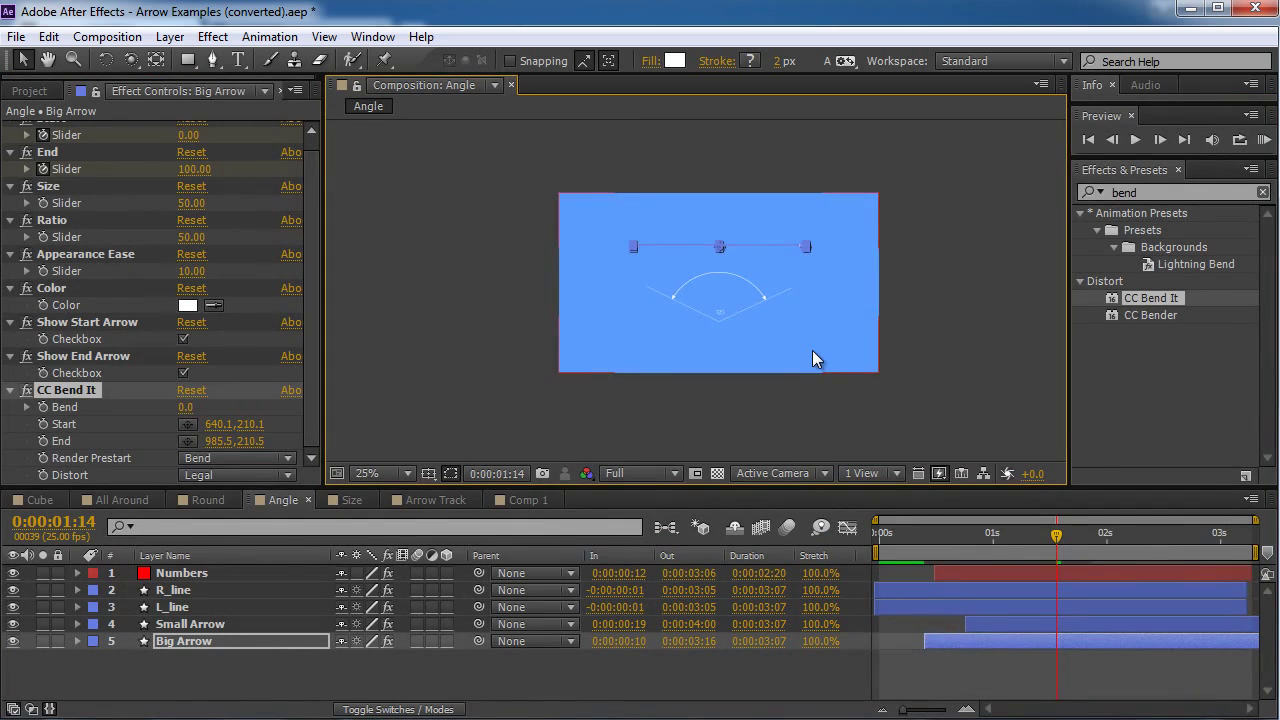
{"action": "scroll", "coordinate": [545, 250], "scroll_direction": "up", "scroll_amount": 1}
{"action": "left_click_drag", "start_coordinate": [366, 319], "coordinate": [349, 351]}
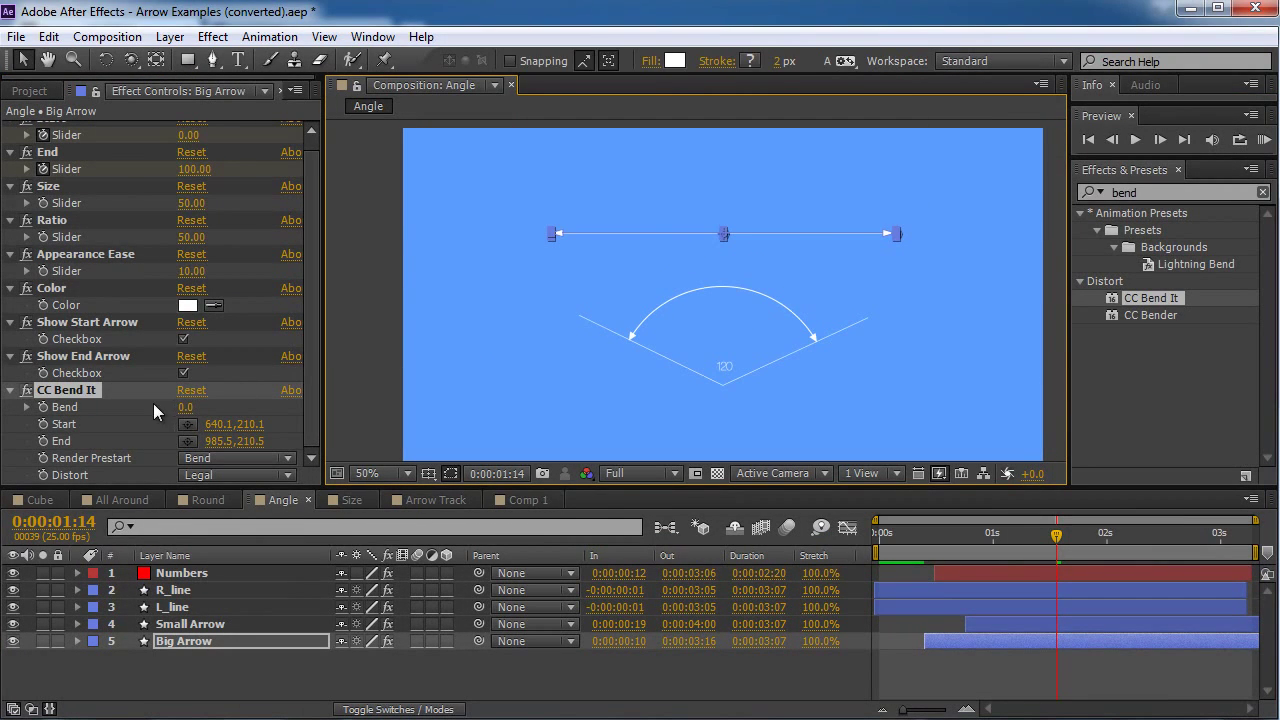
{"action": "left_click_drag", "start_coordinate": [186, 407], "coordinate": [233, 419]}
{"action": "left_click_drag", "start_coordinate": [1067, 547], "coordinate": [1038, 545]}
{"action": "left_click_drag", "start_coordinate": [190, 407], "coordinate": [119, 401]}
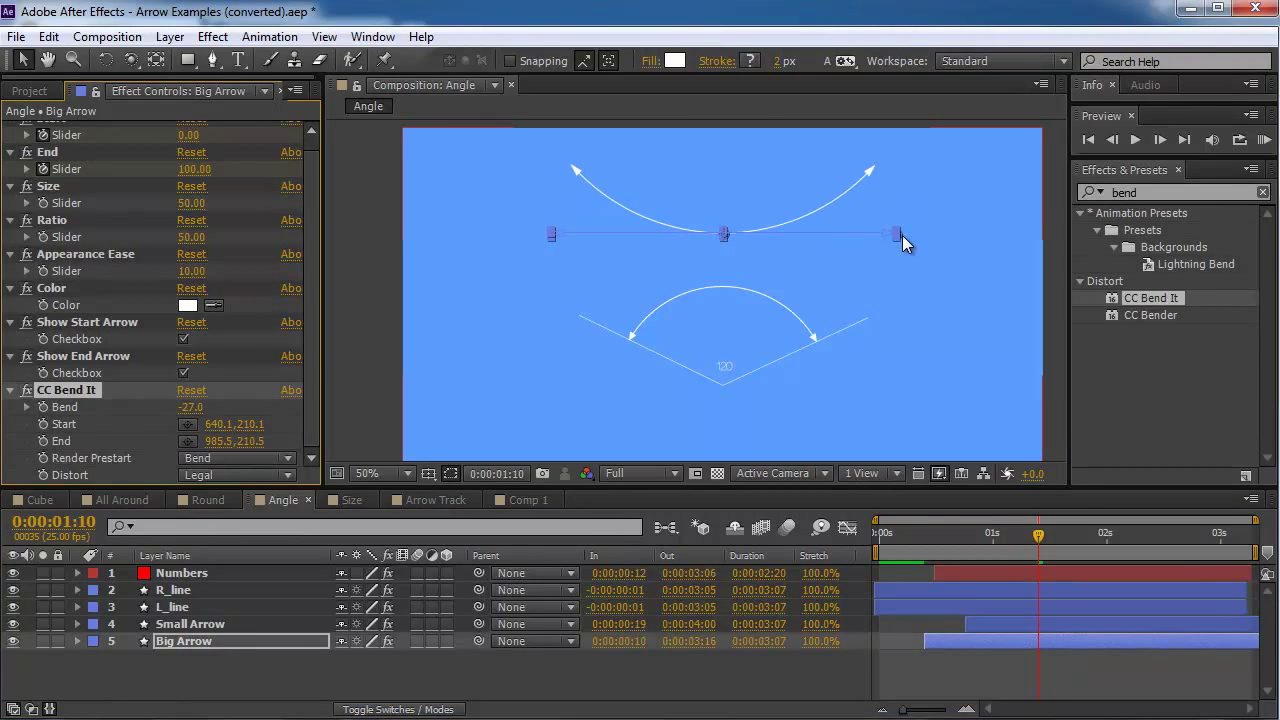
- Try moving the bend End point and the arrow, undo both, then delete CC Bend It
{"action": "left_click_drag", "start_coordinate": [902, 235], "coordinate": [855, 236]}
{"action": "key", "text": "ctrl+z"}
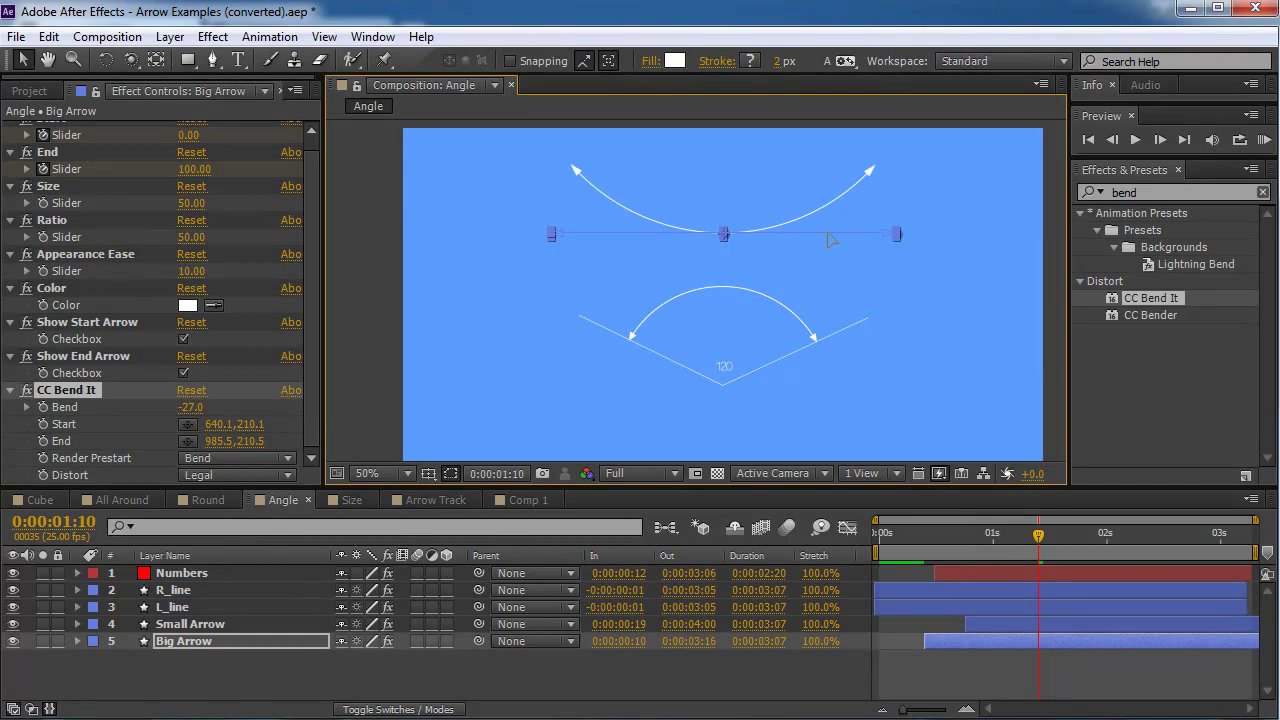
{"action": "left_click_drag", "start_coordinate": [829, 234], "coordinate": [913, 266]}
{"action": "key", "text": "ctrl+z"}
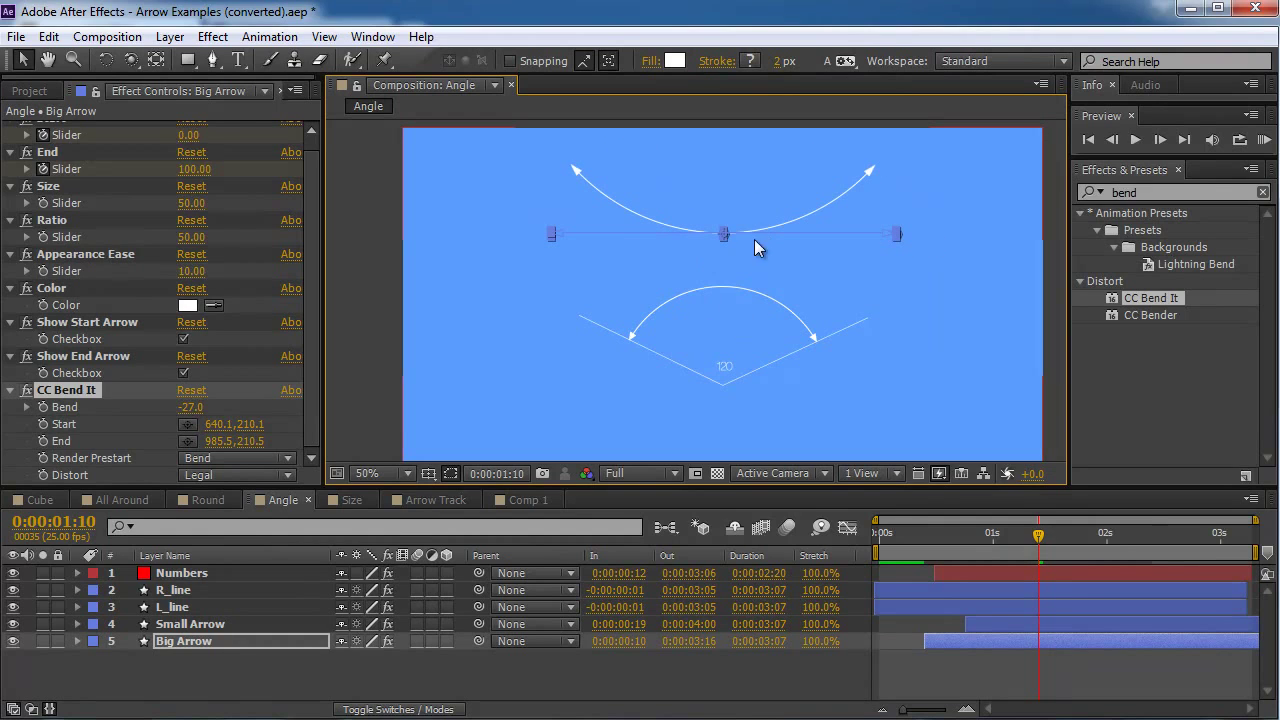
{"action": "left_click", "coordinate": [79, 390]}
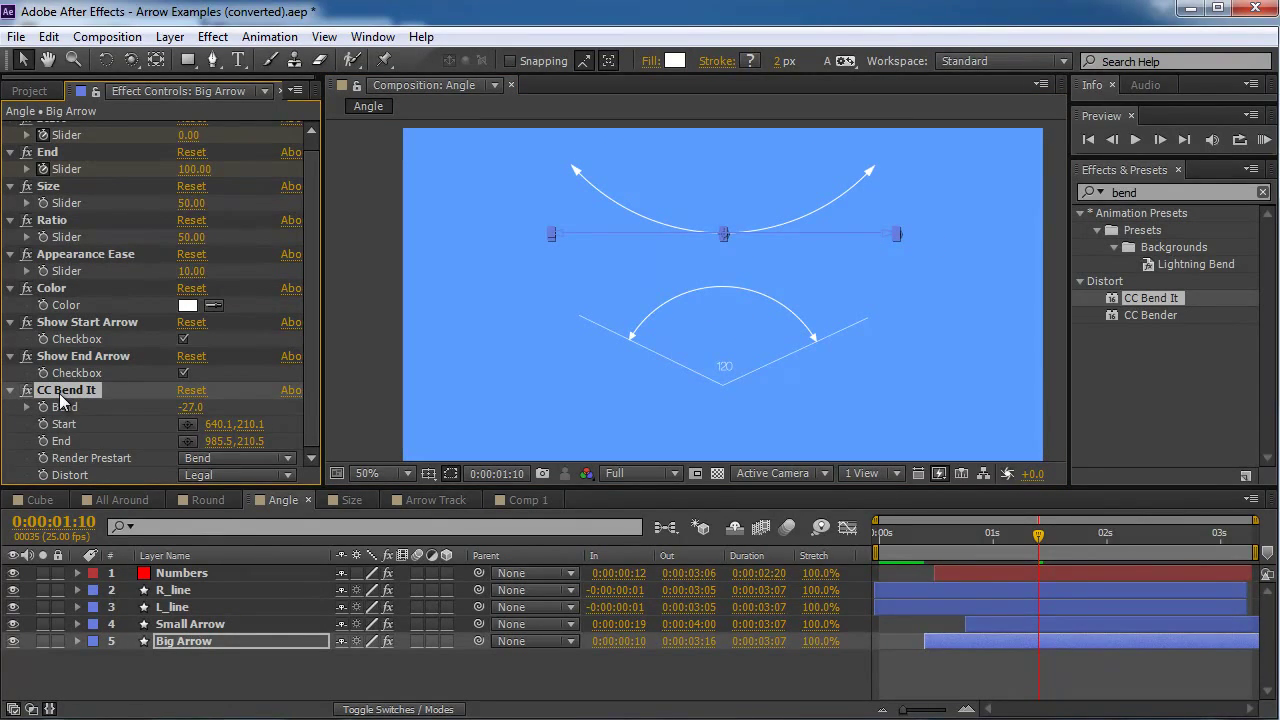
{"action": "key", "text": "Delete"}
{"action": "left_click", "coordinate": [216, 640]}
- Pre-compose Big Arrow as Big Arrow Comp 1 and paste CC Bend It, bending to 34 above the inner arc
{"action": "key", "text": "ctrl+shift+c"}
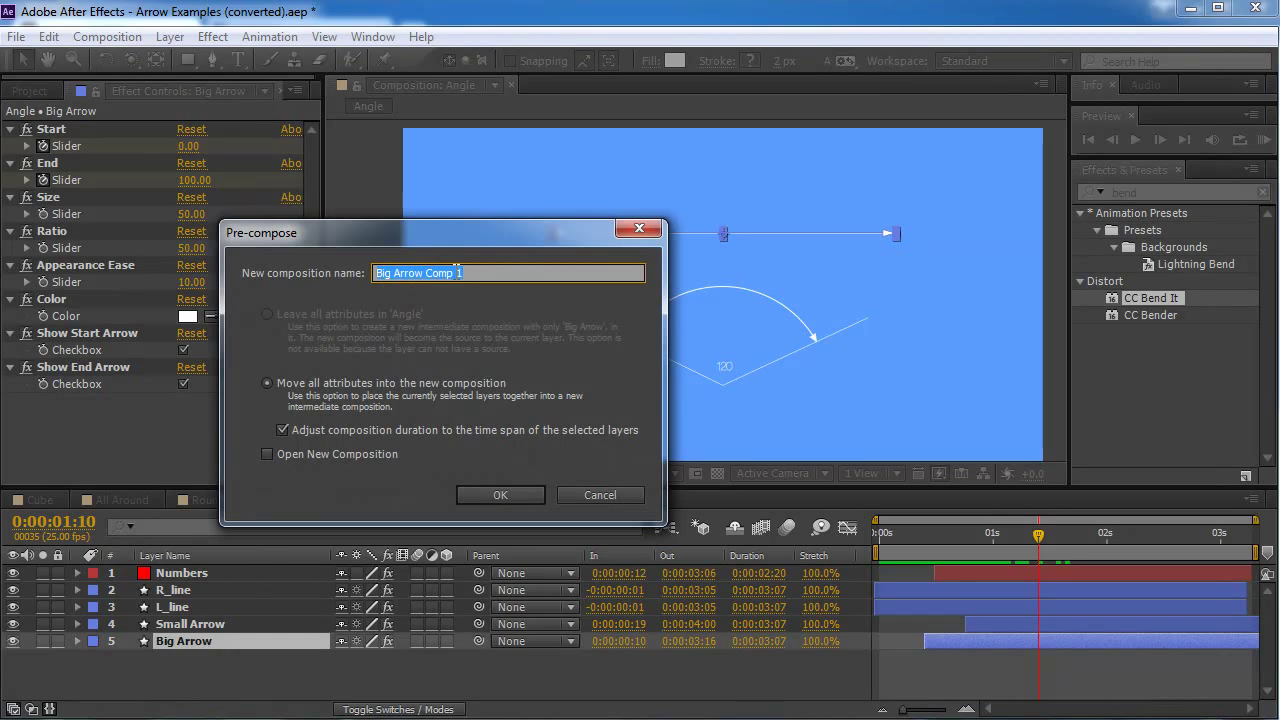
{"action": "left_click", "coordinate": [495, 490]}
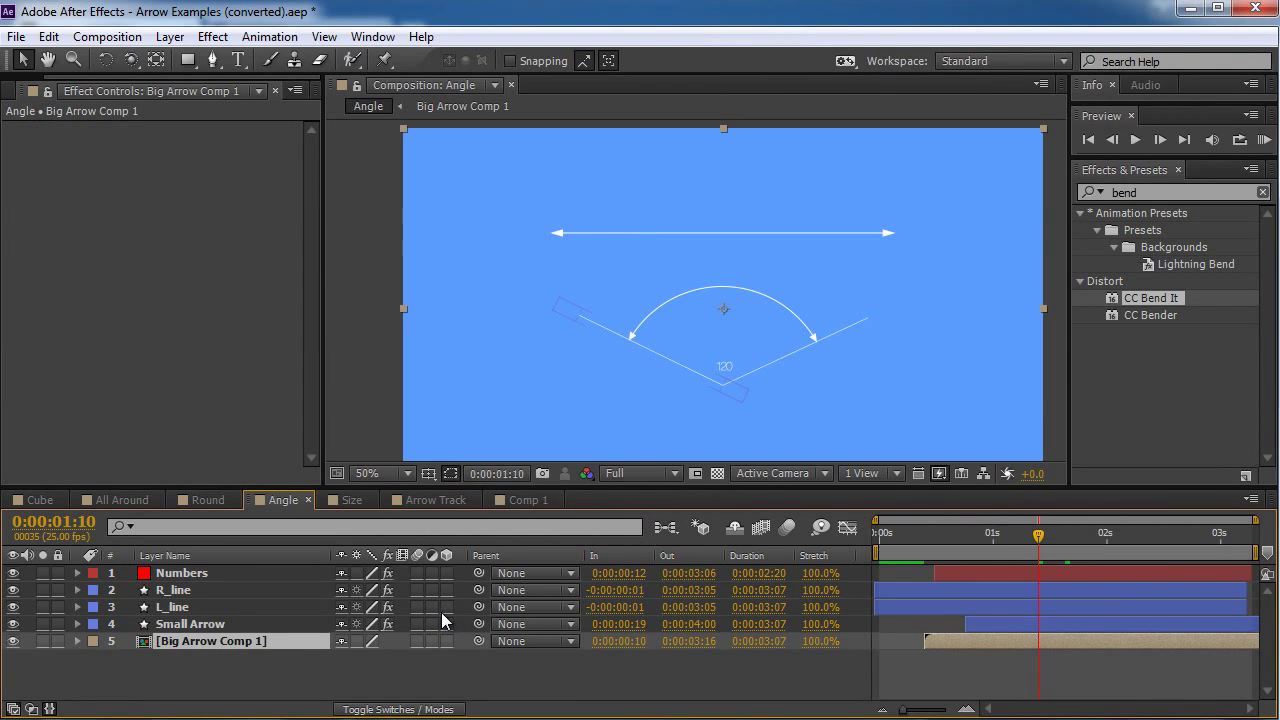
{"action": "key", "text": "ctrl+alt+shift+e"}
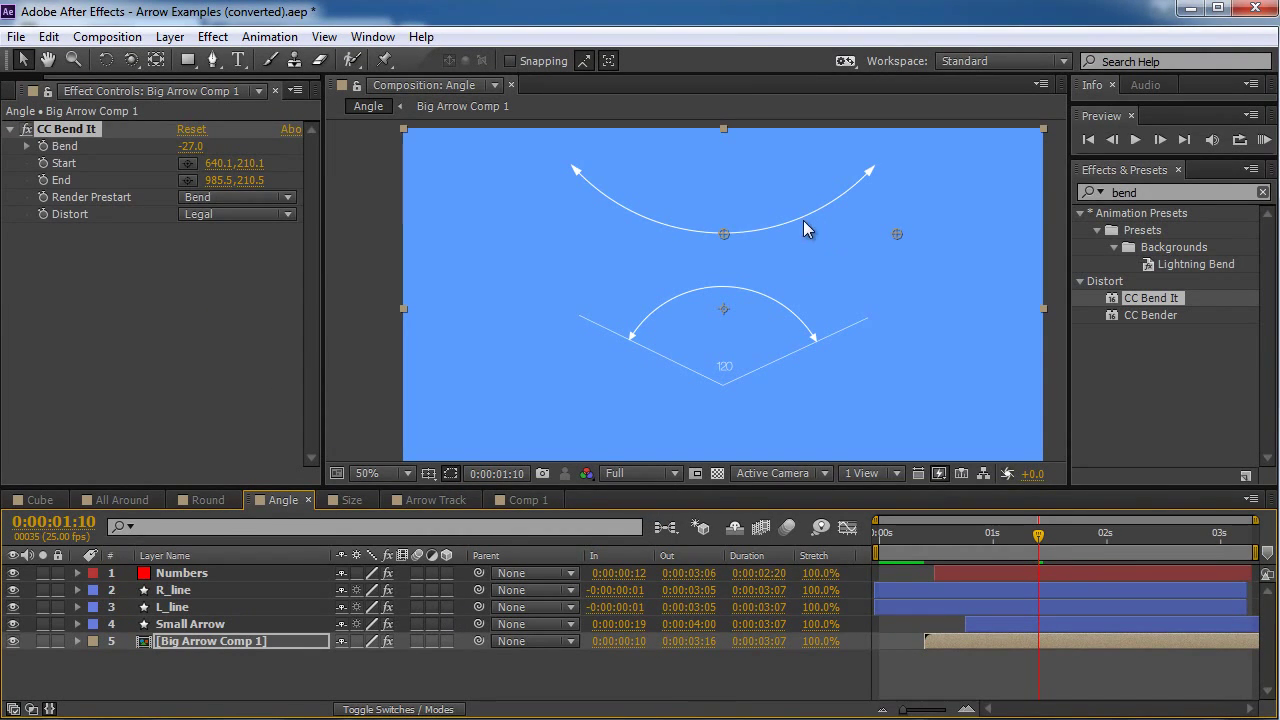
{"action": "left_click_drag", "start_coordinate": [190, 146], "coordinate": [261, 151]}
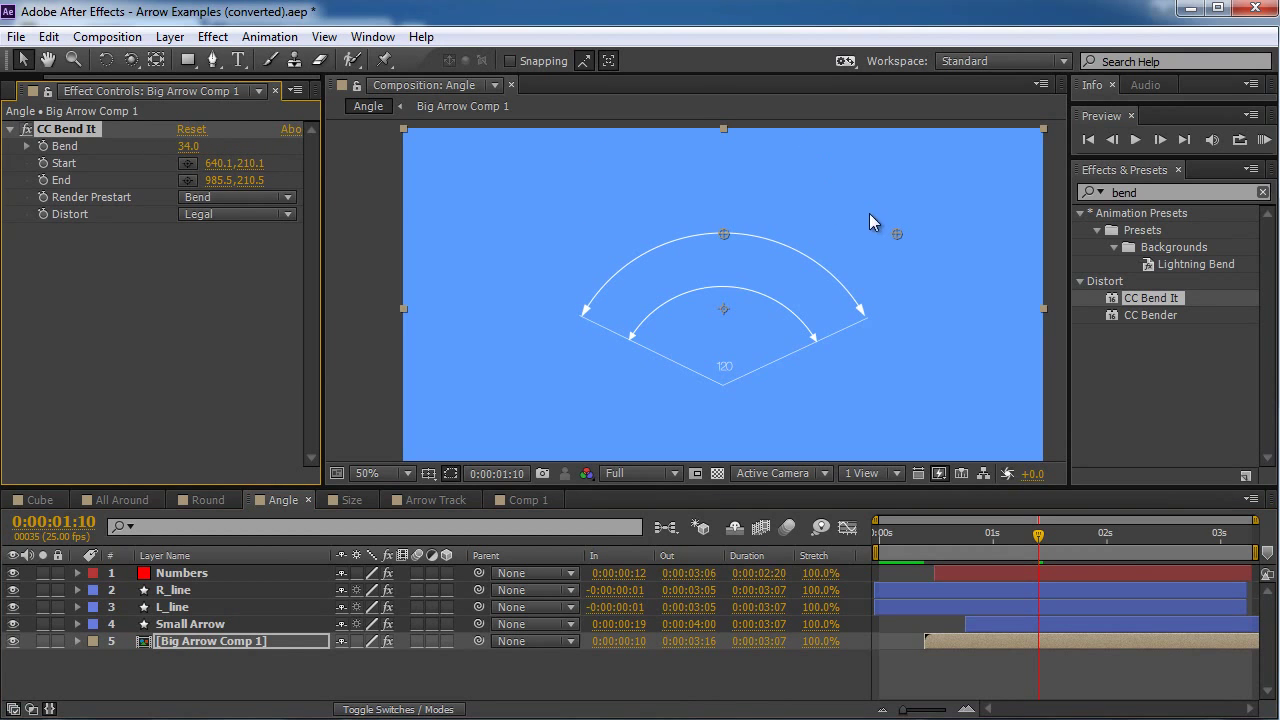
{"action": "mouse_move", "coordinate": [786, 212]}
{"action": "left_mouse_down"}
{"action": "mouse_move", "coordinate": [650, 221]}
{"action": "mouse_move", "coordinate": [797, 170]}
{"action": "mouse_move", "coordinate": [786, 178]}
{"action": "mouse_move", "coordinate": [811, 216]}
{"action": "mouse_move", "coordinate": [736, 216]}
{"action": "mouse_move", "coordinate": [804, 202]}
{"action": "mouse_move", "coordinate": [790, 207]}
{"action": "left_mouse_up"}
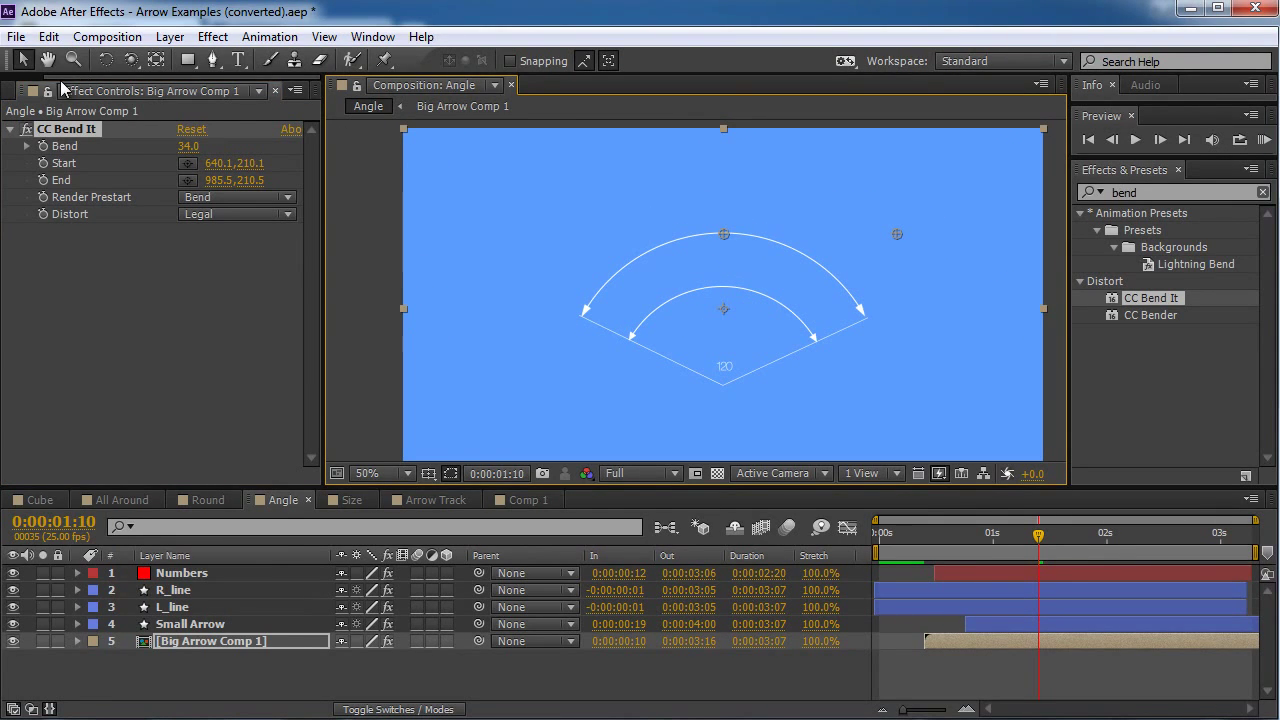
- Open the Arrow Track composition and delete Shape Layers 4 and 3 and both Shadow layers
{"action": "left_click", "coordinate": [28, 91]}
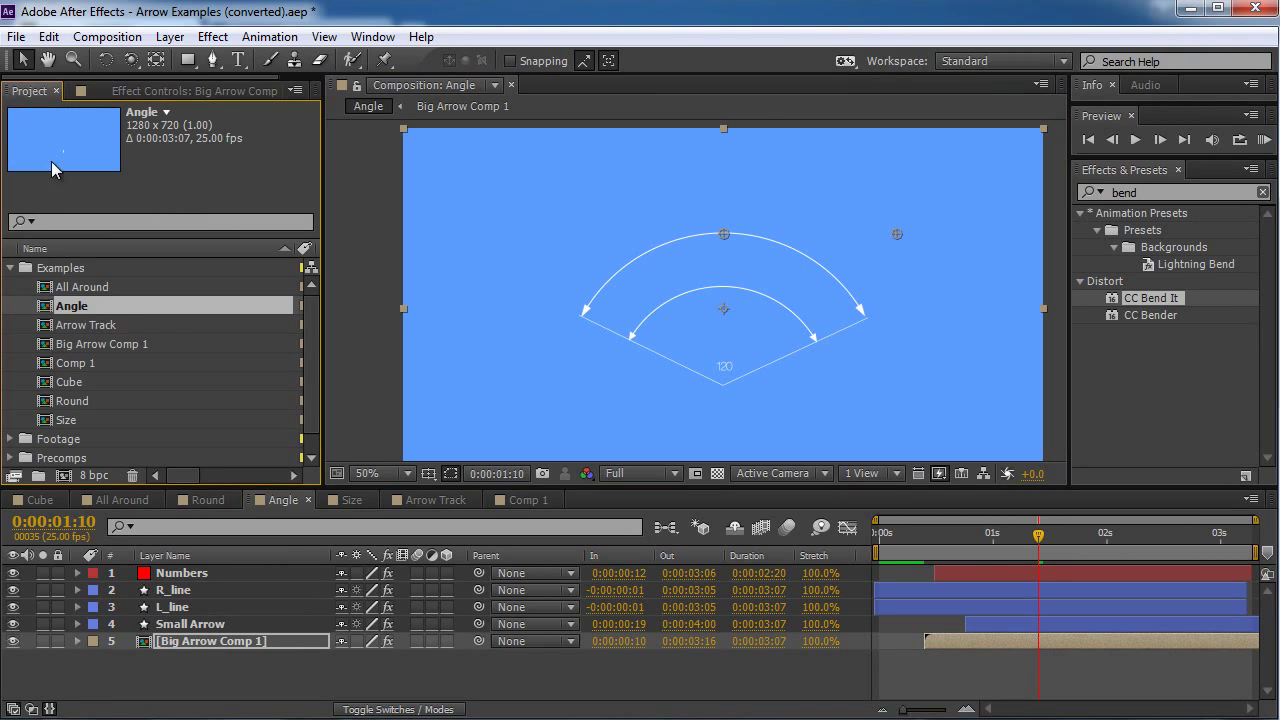
{"action": "left_click", "coordinate": [82, 328]}
{"action": "double_click", "coordinate": [79, 325]}
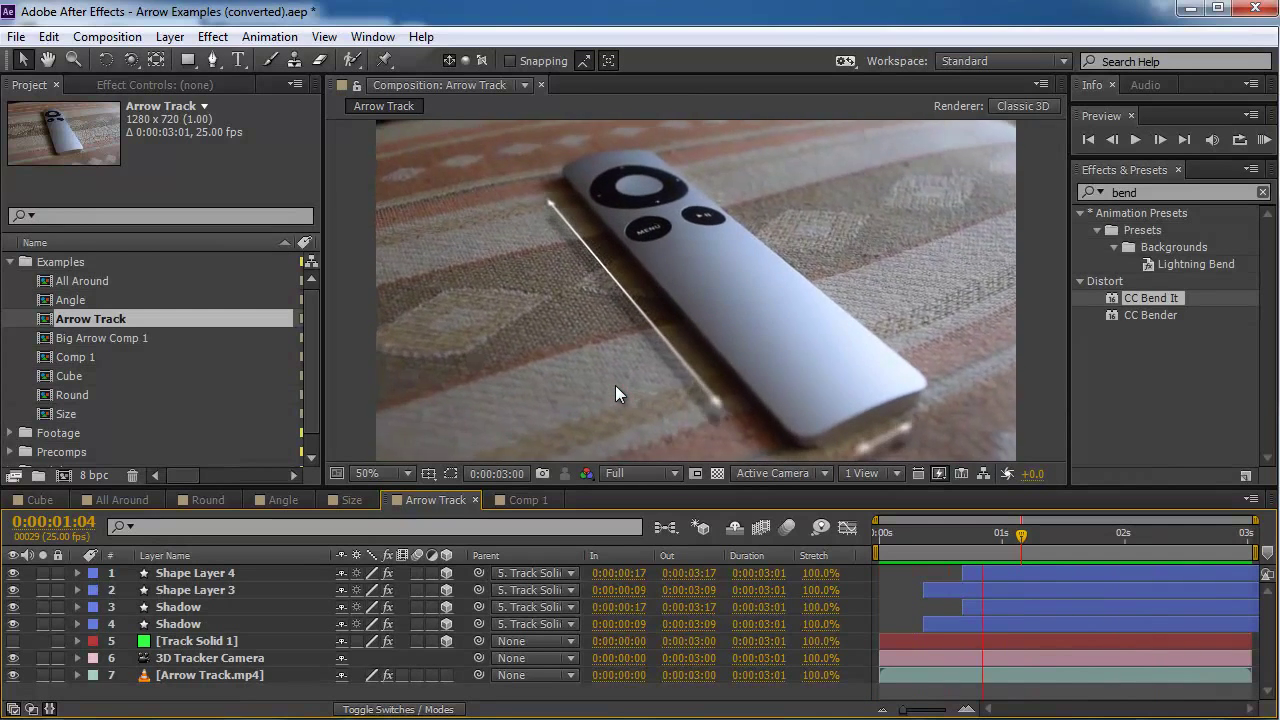
{"action": "key", "text": "space"}
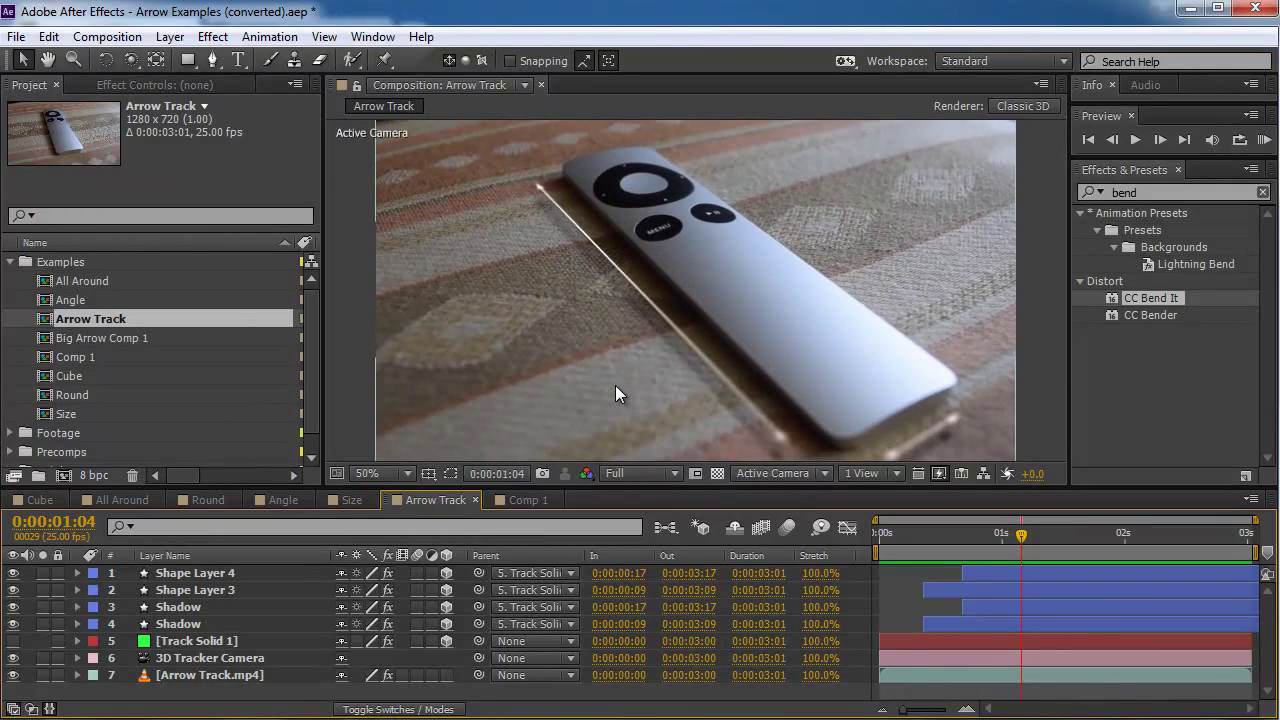
{"action": "left_click", "coordinate": [197, 577]}
{"action": "left_click", "coordinate": [206, 620], "text": "shift"}
{"action": "key", "text": "Delete"}
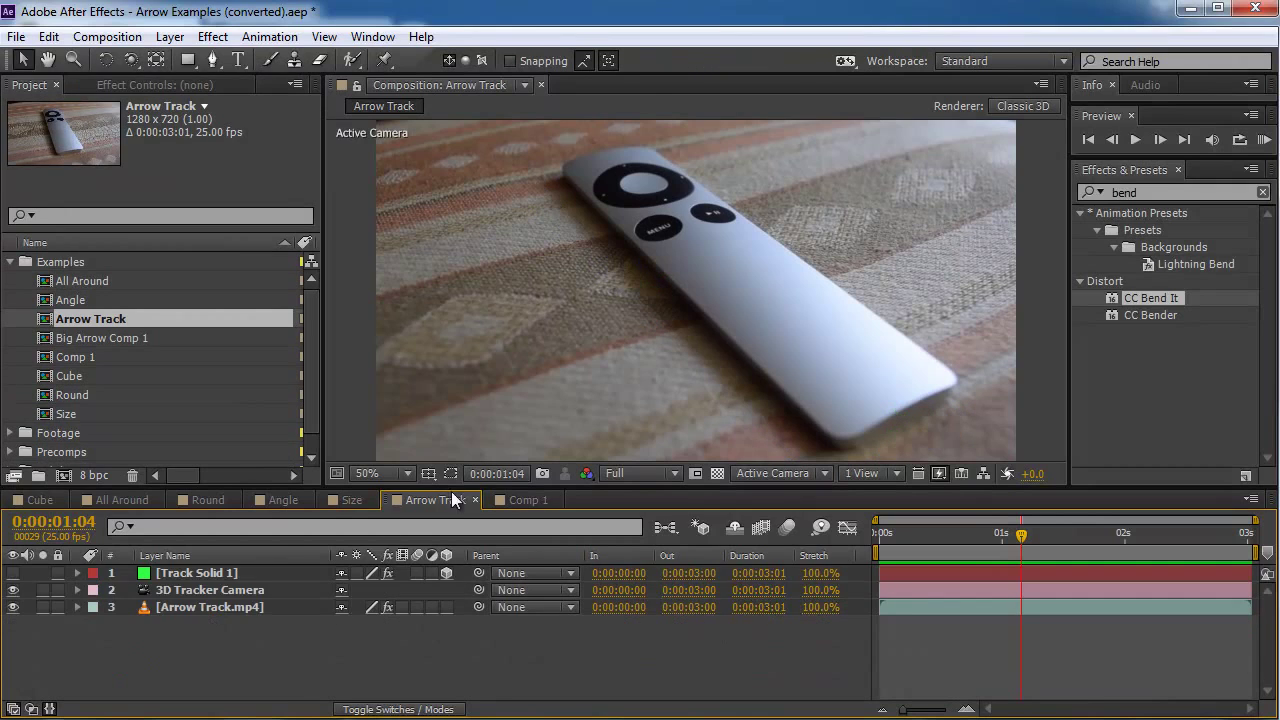
- Show Track Solid 1's grid, preview its tracking over the remote, and park at 0:00:01:11
{"action": "left_click", "coordinate": [13, 573]}
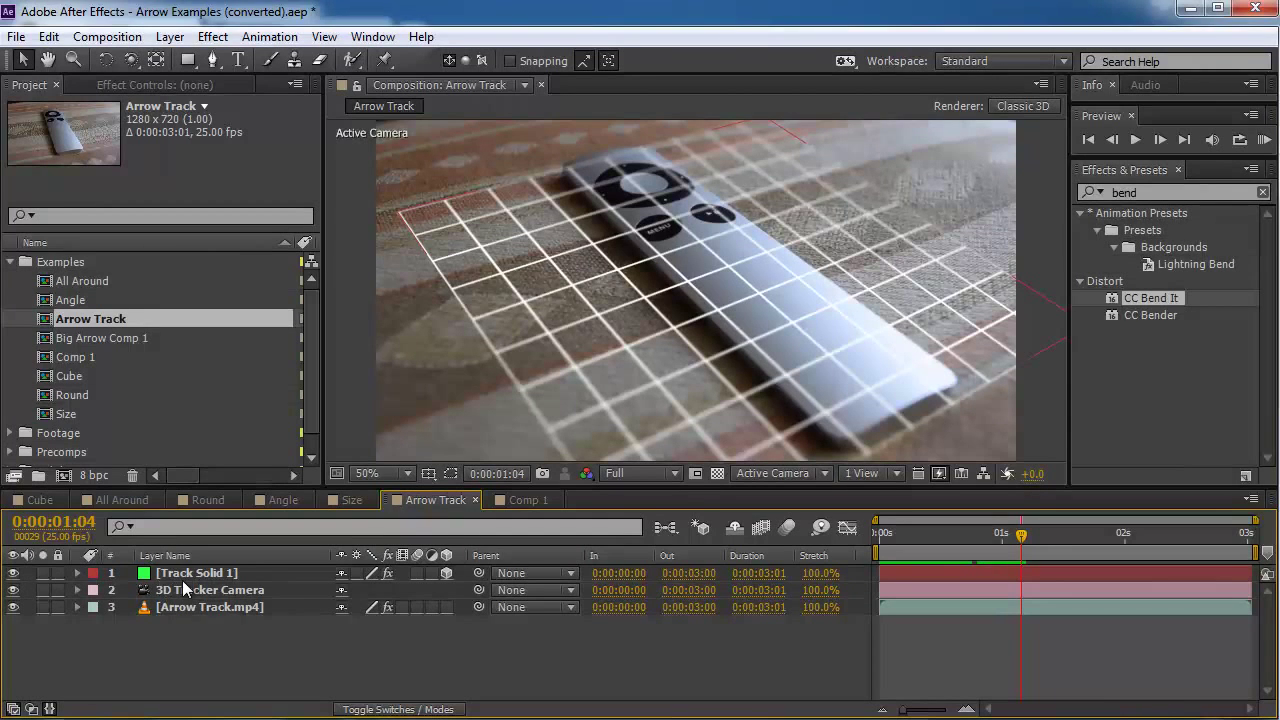
{"action": "left_click", "coordinate": [198, 573]}
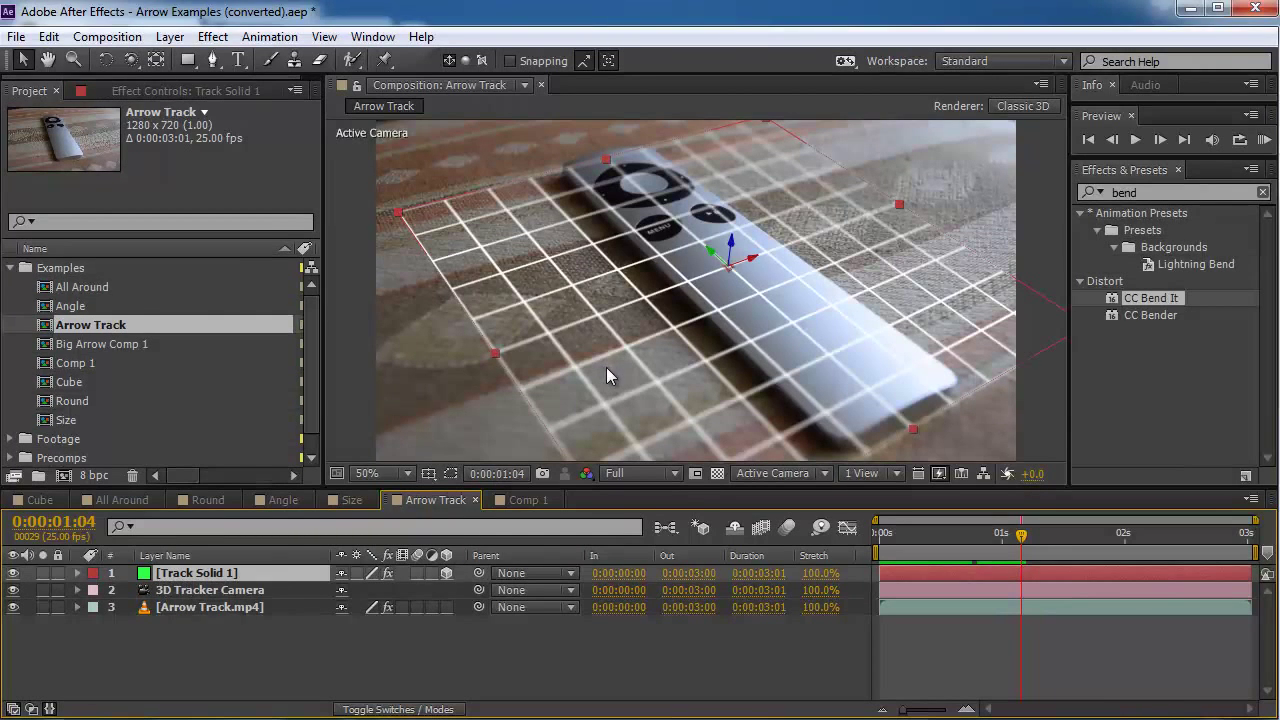
{"action": "key", "text": "KP_0"}
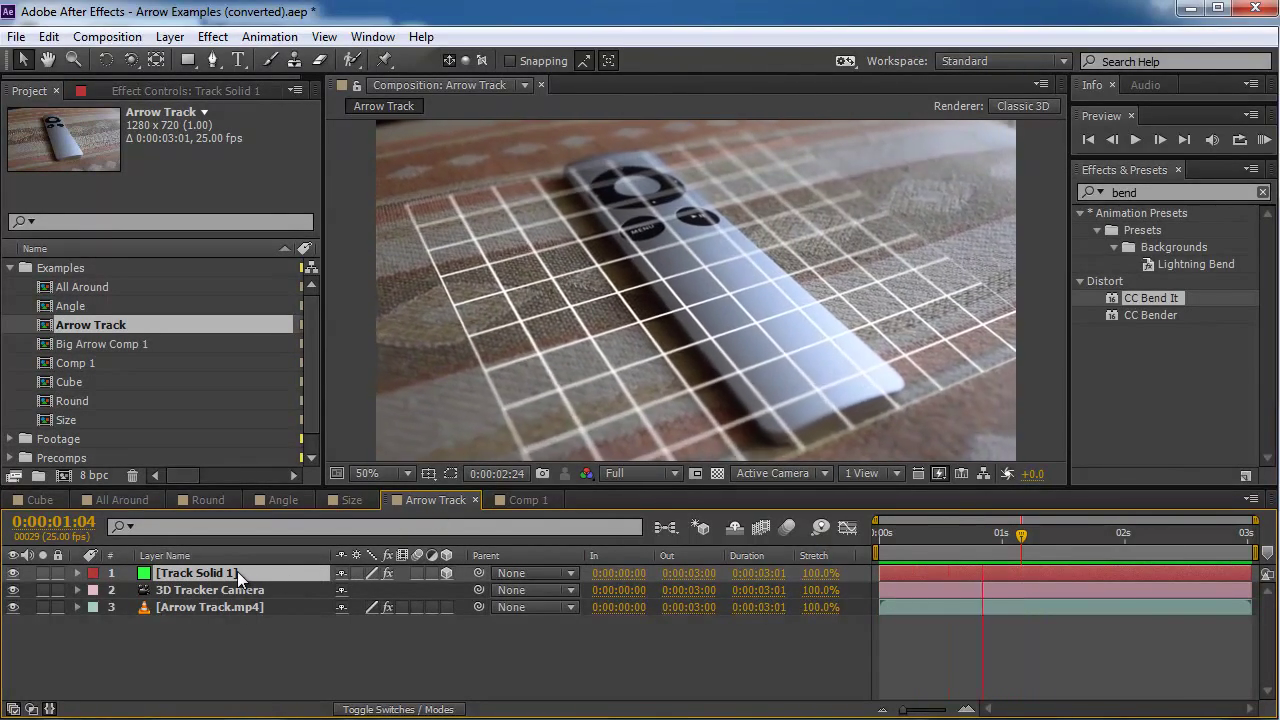
{"action": "key", "text": "space"}
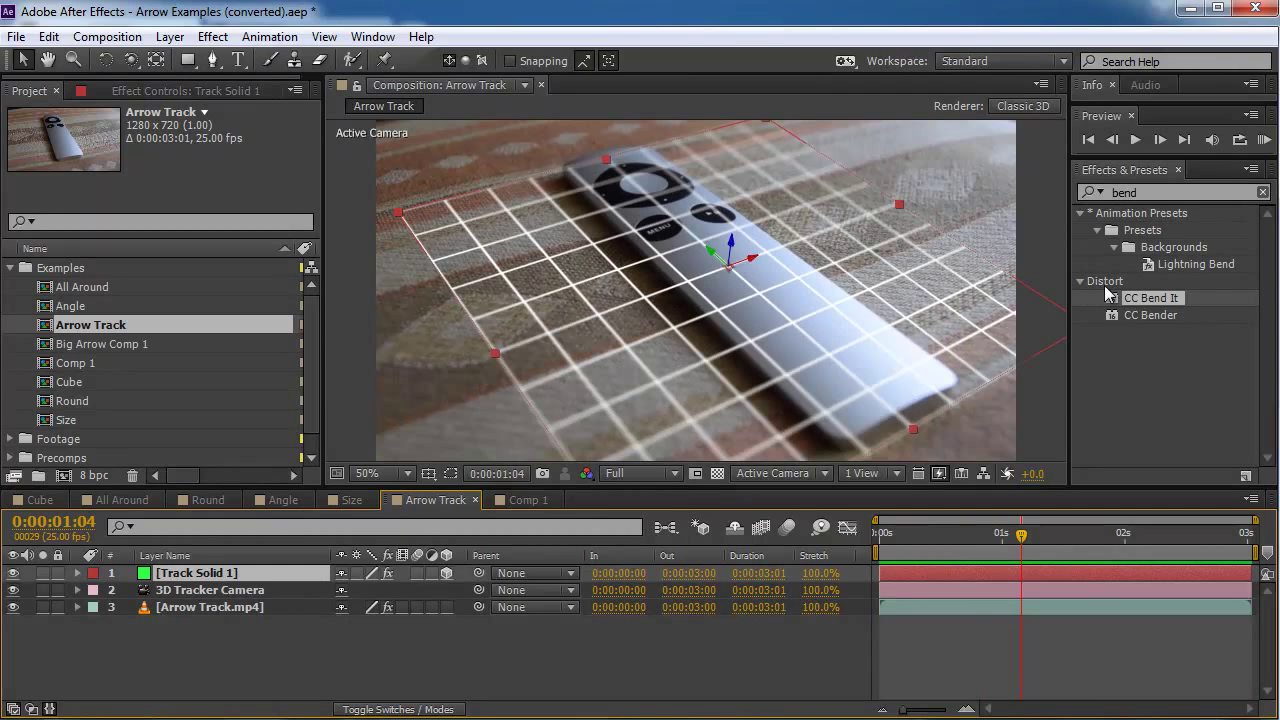
{"action": "left_click_drag", "start_coordinate": [1022, 545], "coordinate": [1056, 537]}
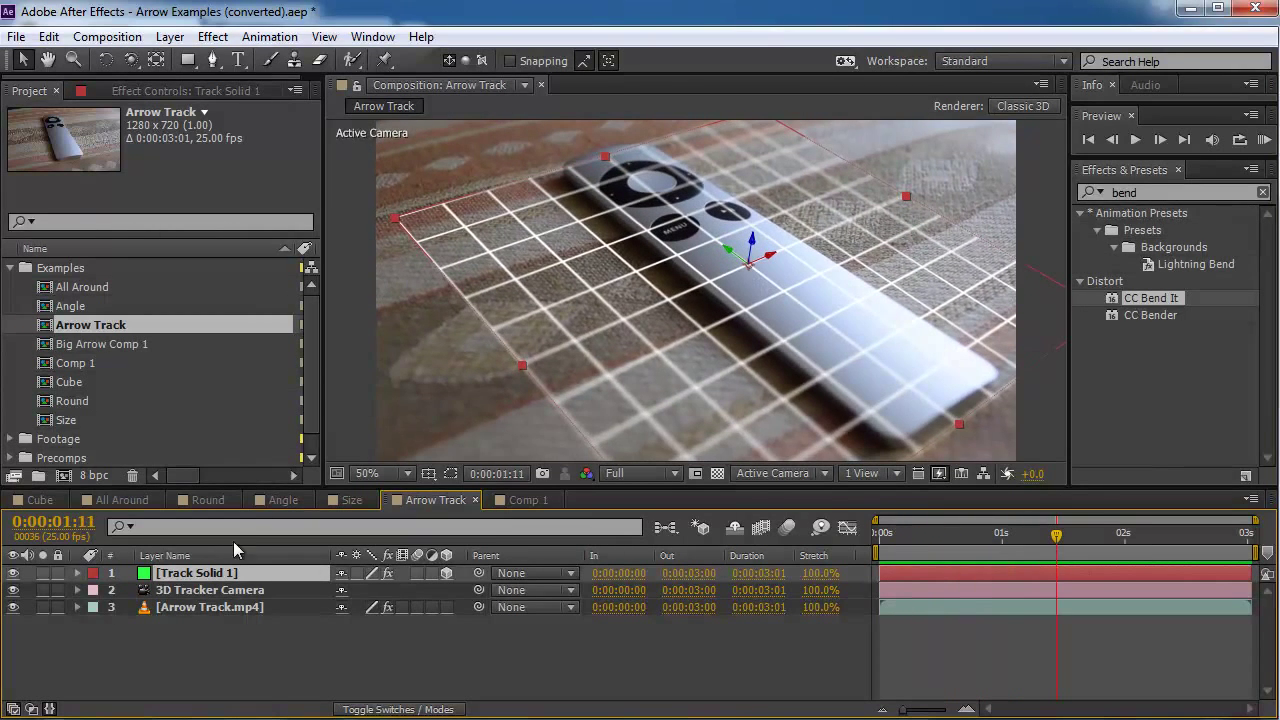
- Add the 'arr' Arrow preset as its own shape layer and hide Track Solid 1
{"action": "left_click", "coordinate": [1120, 192]}
{"action": "type", "text": "arr"}
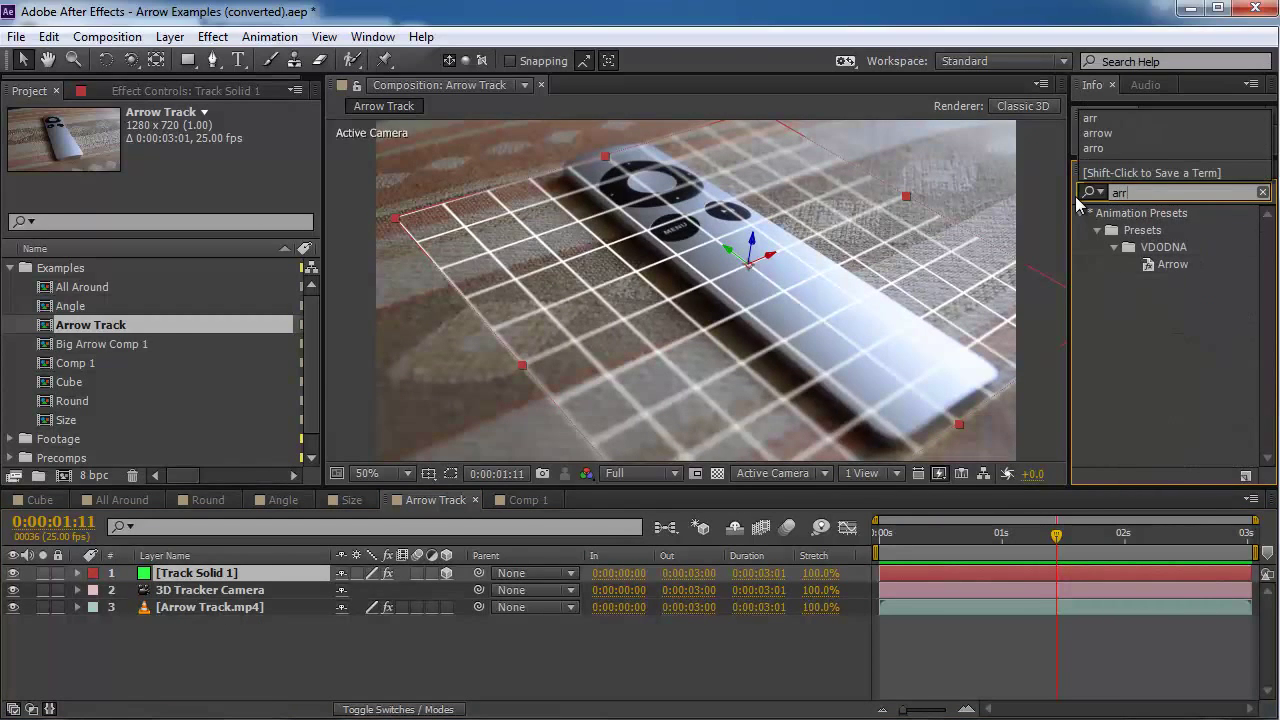
{"action": "double_click", "coordinate": [1166, 266]}
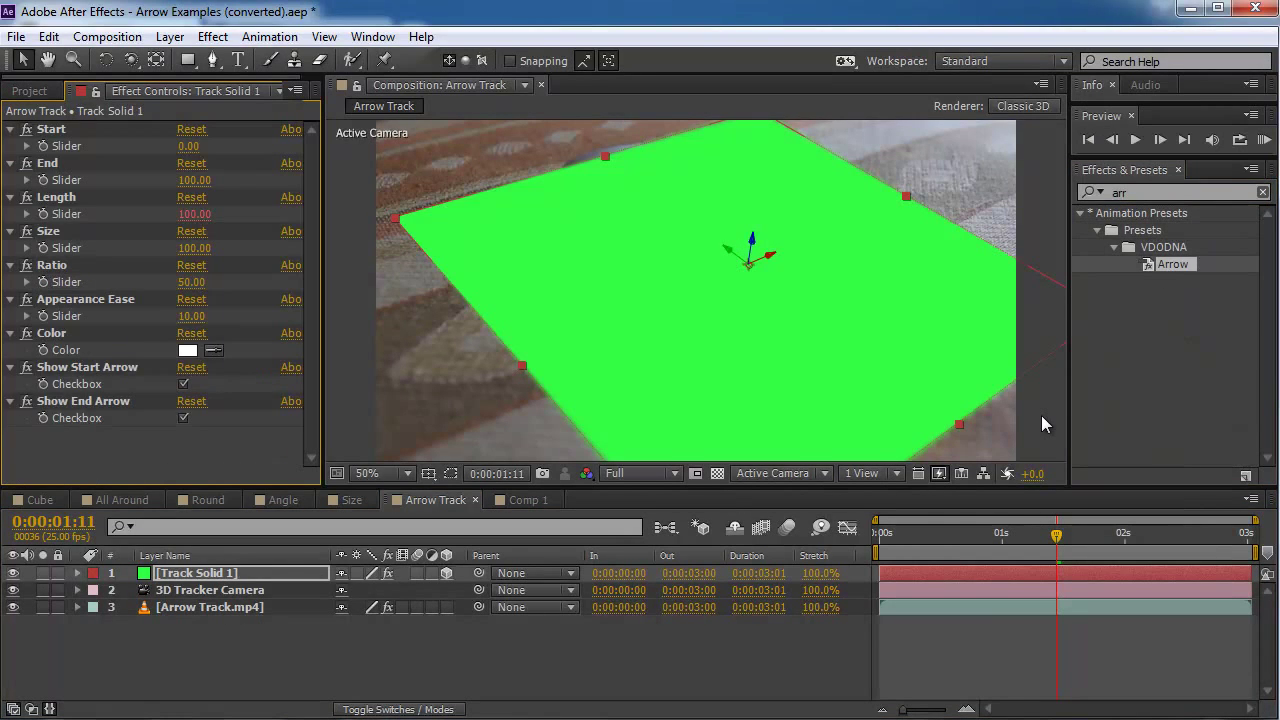
{"action": "key", "text": "ctrl+z"}
{"action": "left_click", "coordinate": [340, 650]}
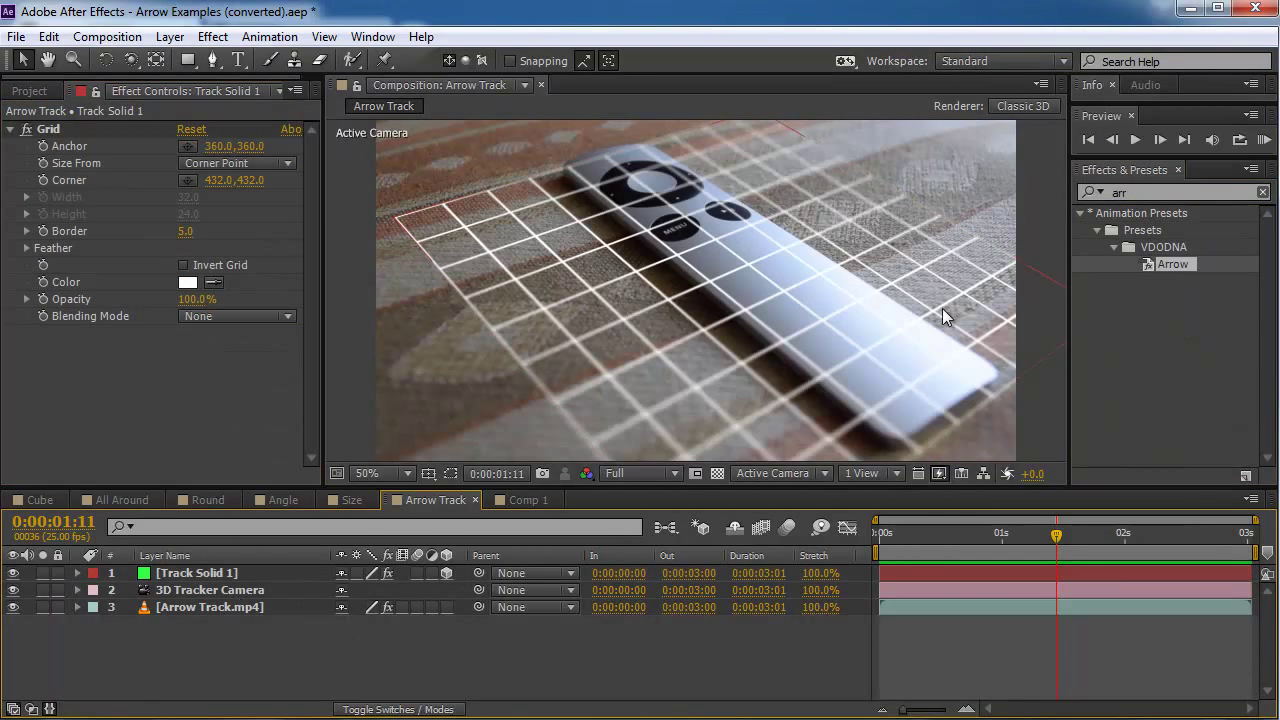
{"action": "double_click", "coordinate": [1169, 265]}
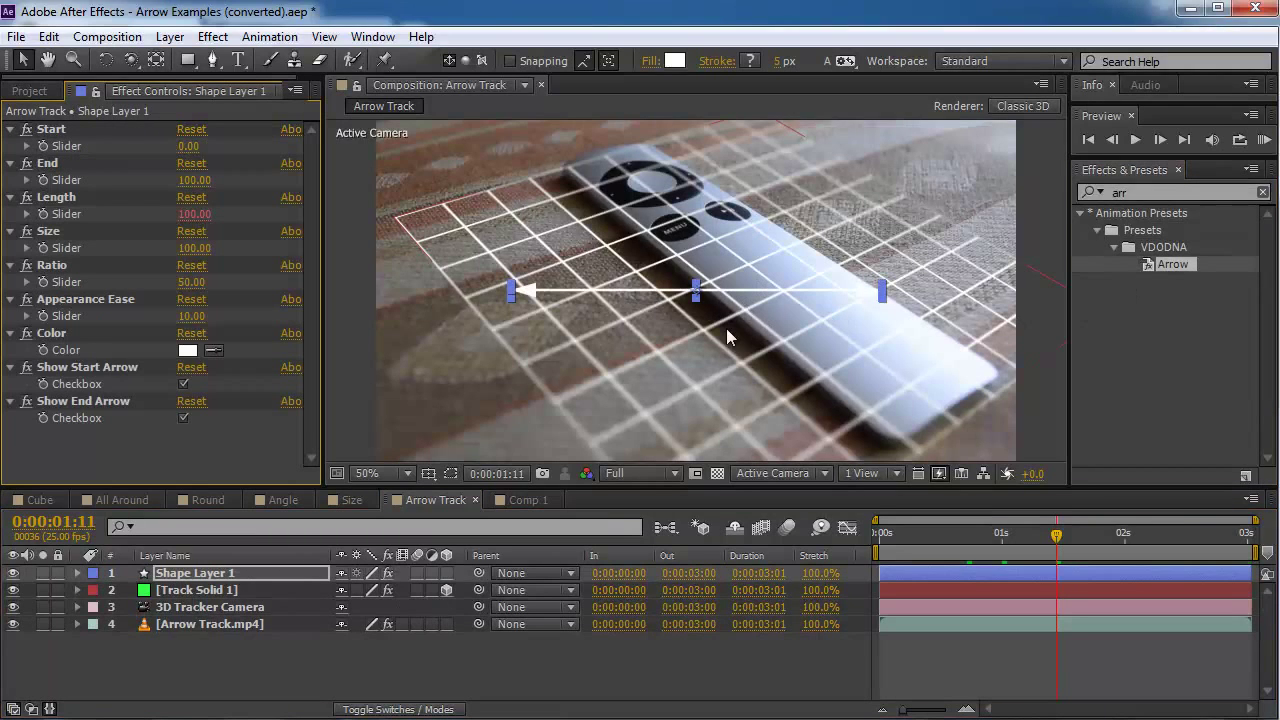
{"action": "left_click", "coordinate": [13, 591]}
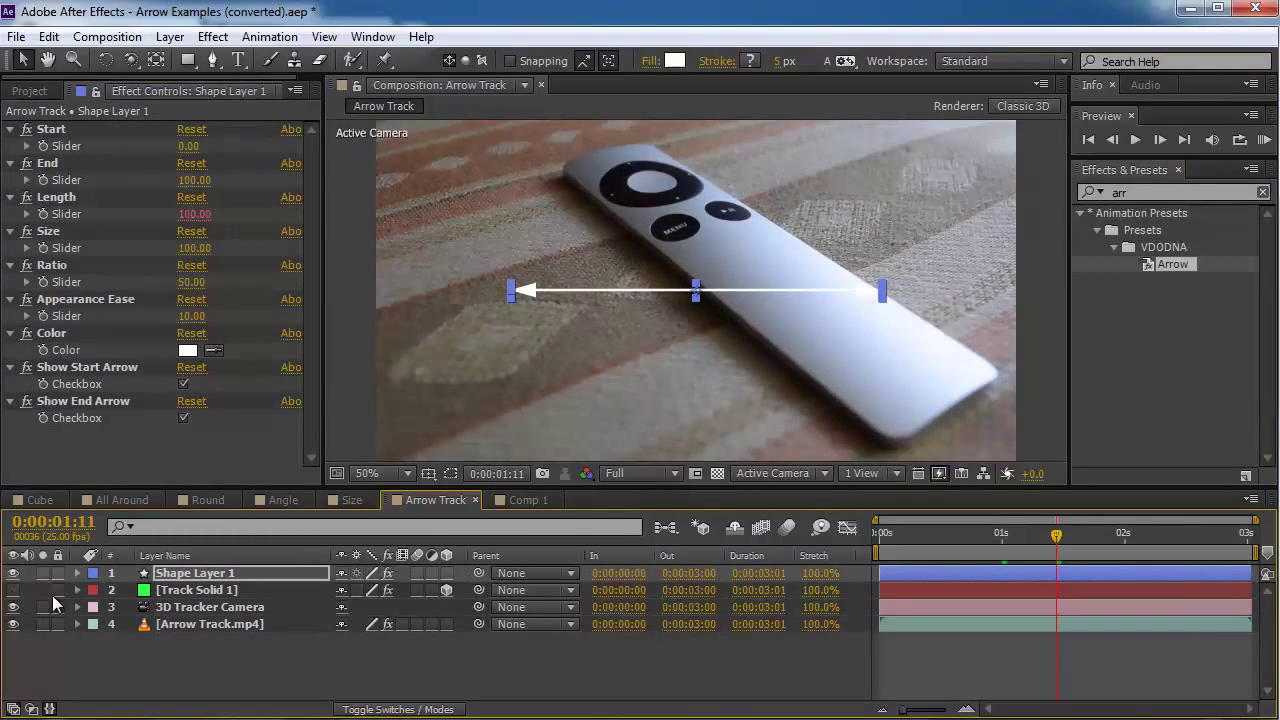
- Make the arrow 3D, parent it to Track Solid 1, and rotate it along the remote's edge
{"action": "left_click", "coordinate": [446, 573]}
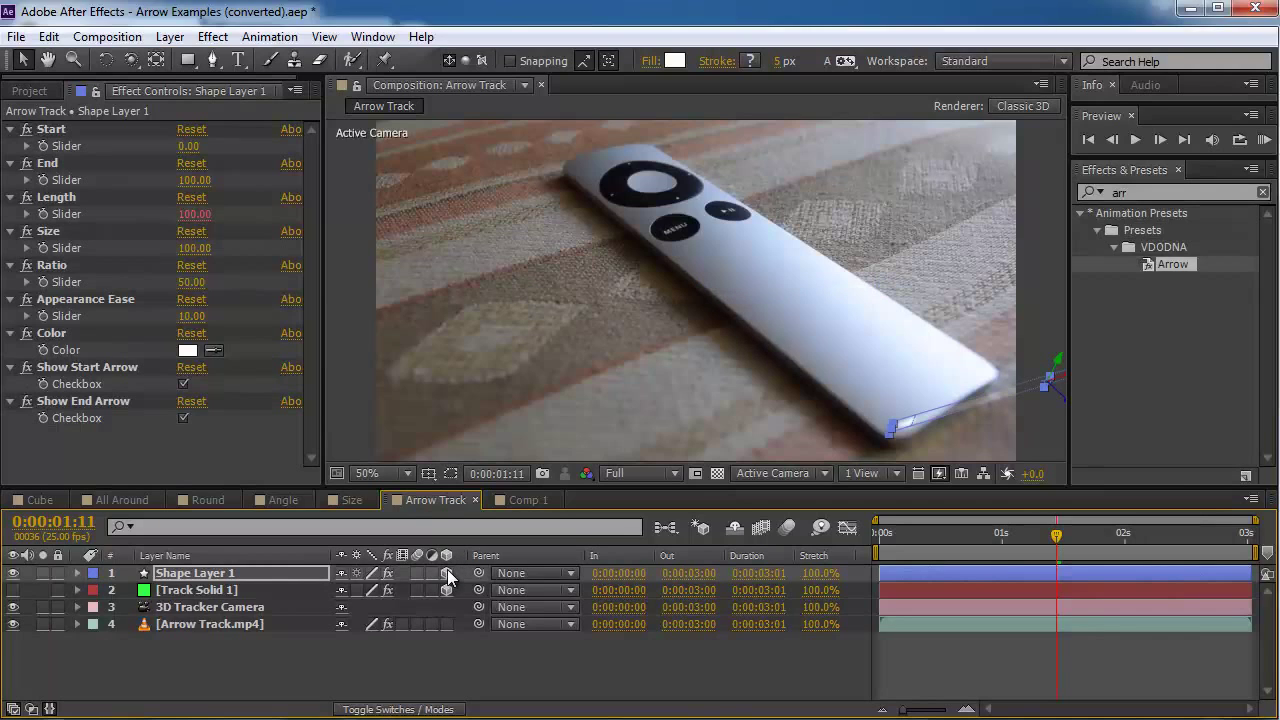
{"action": "left_click_drag", "start_coordinate": [479, 573], "coordinate": [219, 592]}
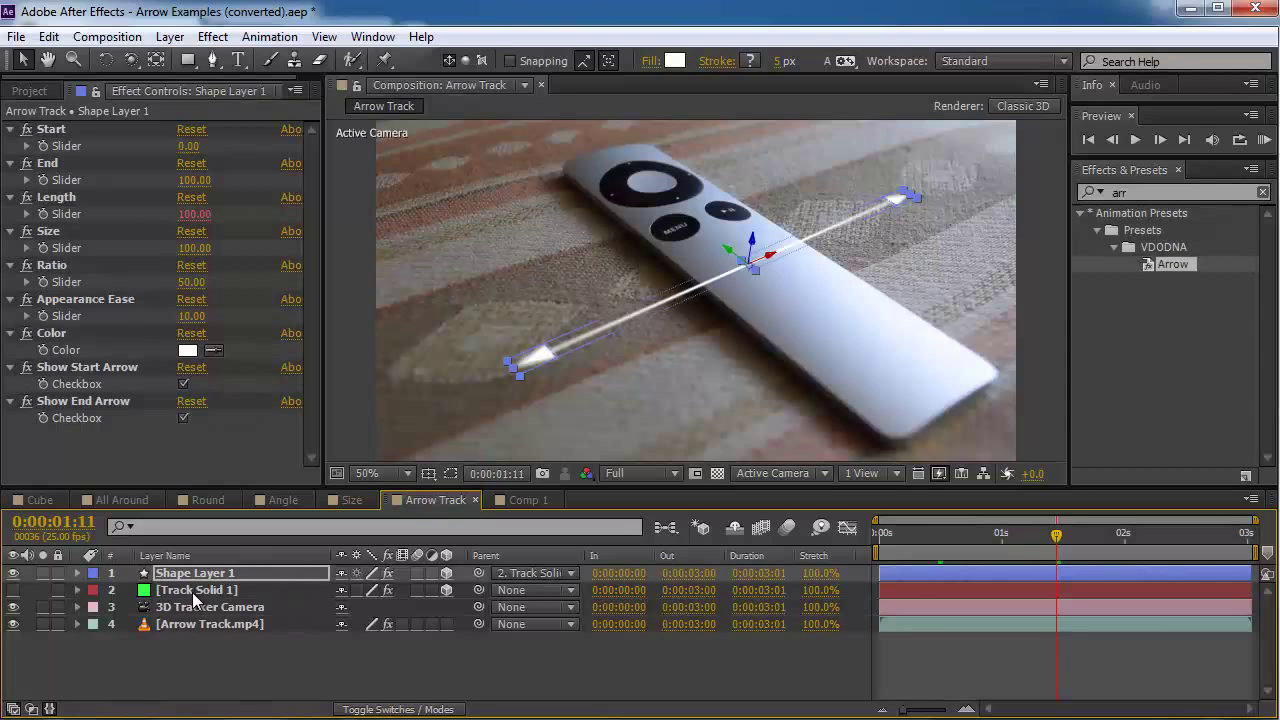
{"action": "key", "text": "w"}
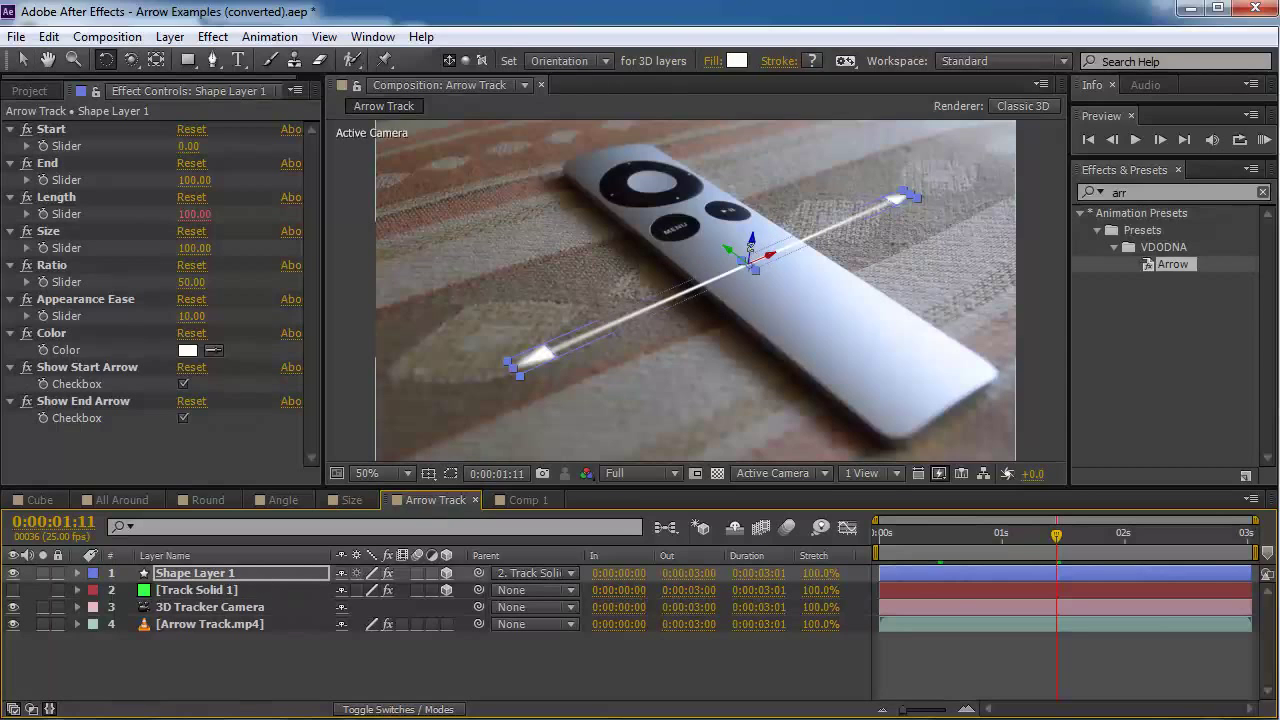
{"action": "left_click_drag", "start_coordinate": [750, 247], "coordinate": [703, 277]}
{"action": "key", "text": "v"}
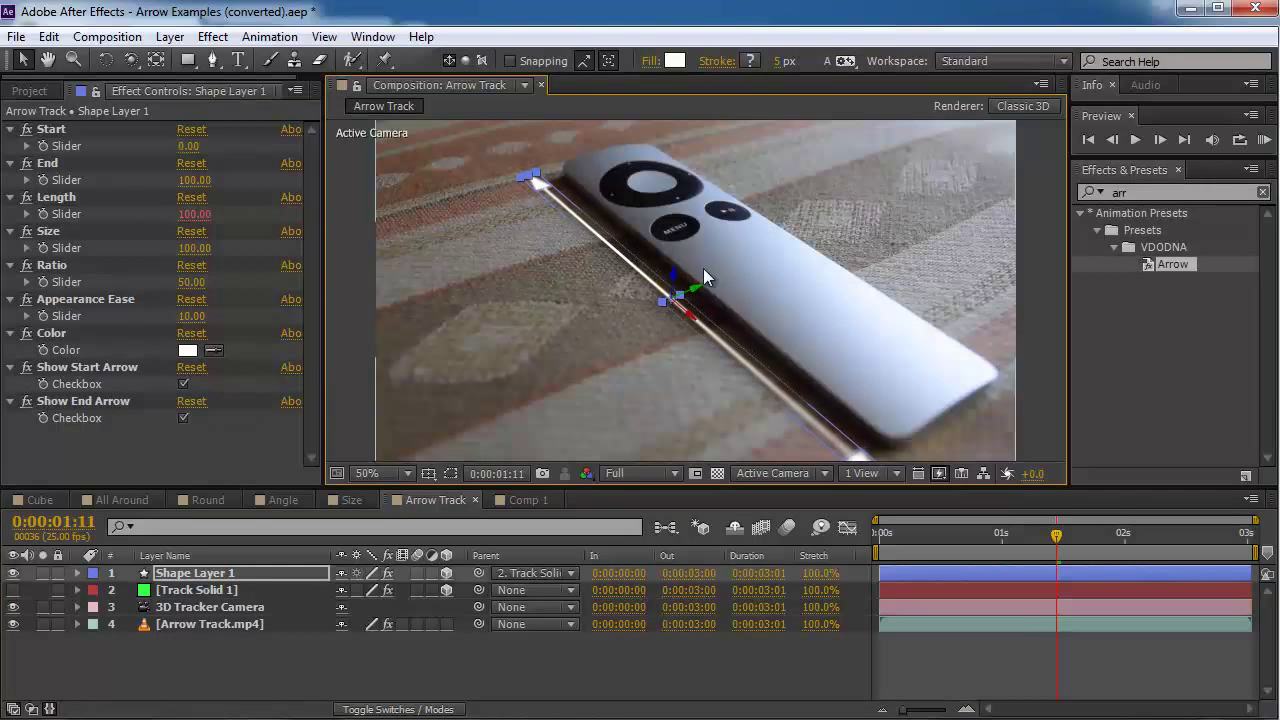
- Scale the arrow to 84% and lower its End value to 0 near one second
{"action": "key", "text": "s"}
{"action": "left_click_drag", "start_coordinate": [397, 590], "coordinate": [376, 591]}
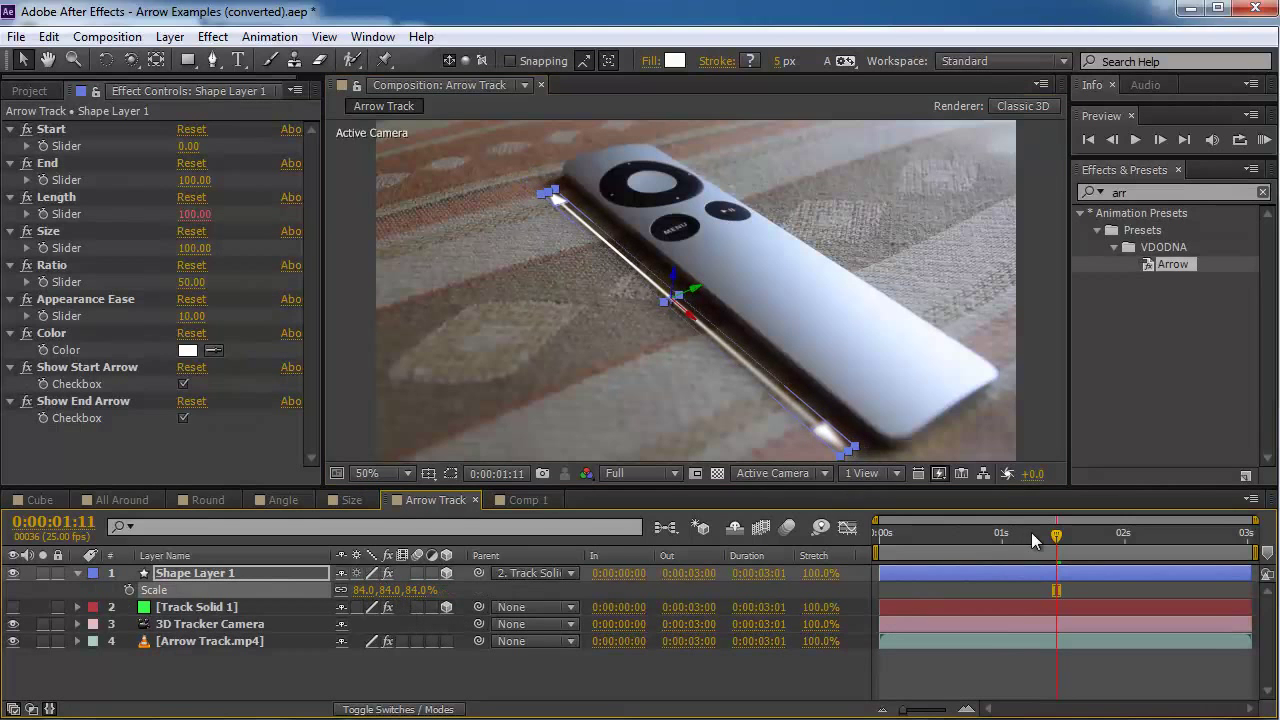
{"action": "left_click_drag", "start_coordinate": [1054, 535], "coordinate": [1001, 540]}
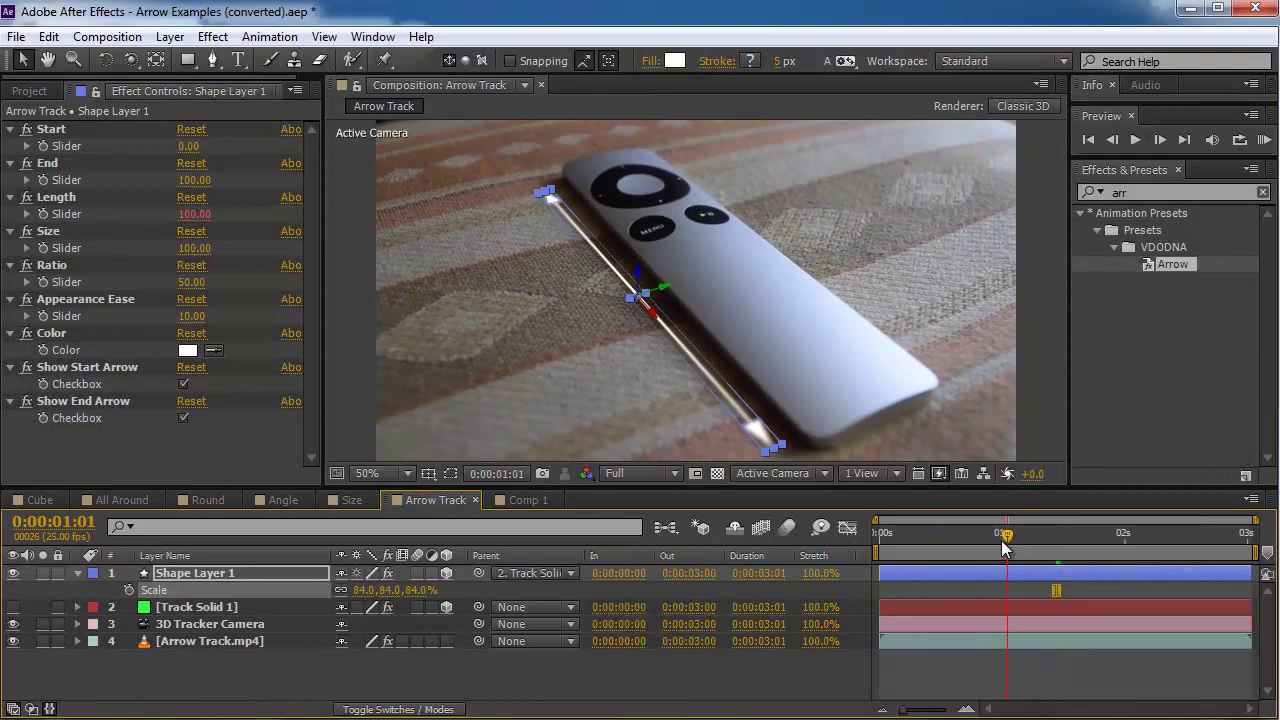
{"action": "mouse_move", "coordinate": [194, 180]}
{"action": "left_mouse_down"}
{"action": "mouse_move", "coordinate": [72, 176]}
{"action": "mouse_move", "coordinate": [180, 182]}
{"action": "left_mouse_up"}
- Set the arrow's End to 0 and keyframe it at 0:00:00:00
{"action": "left_click", "coordinate": [193, 181]}
{"action": "type", "text": "0"}
{"action": "key", "text": "Return"}
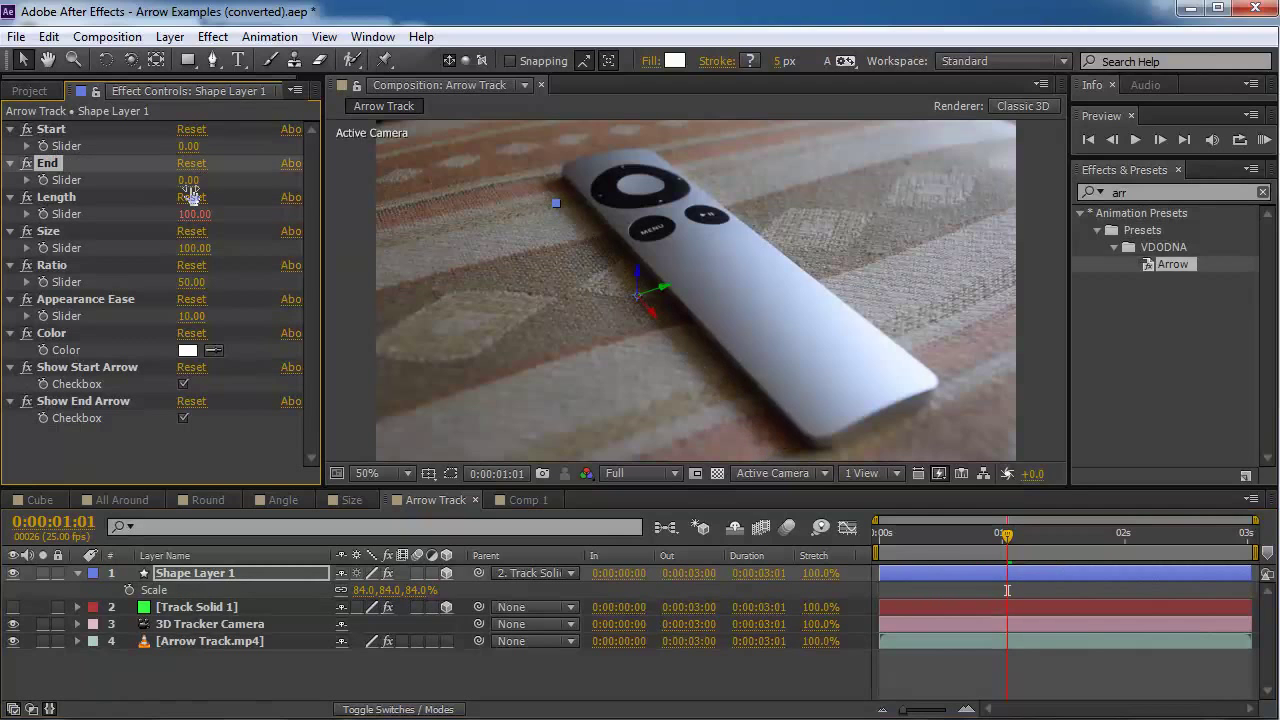
{"action": "left_click", "coordinate": [880, 533]}
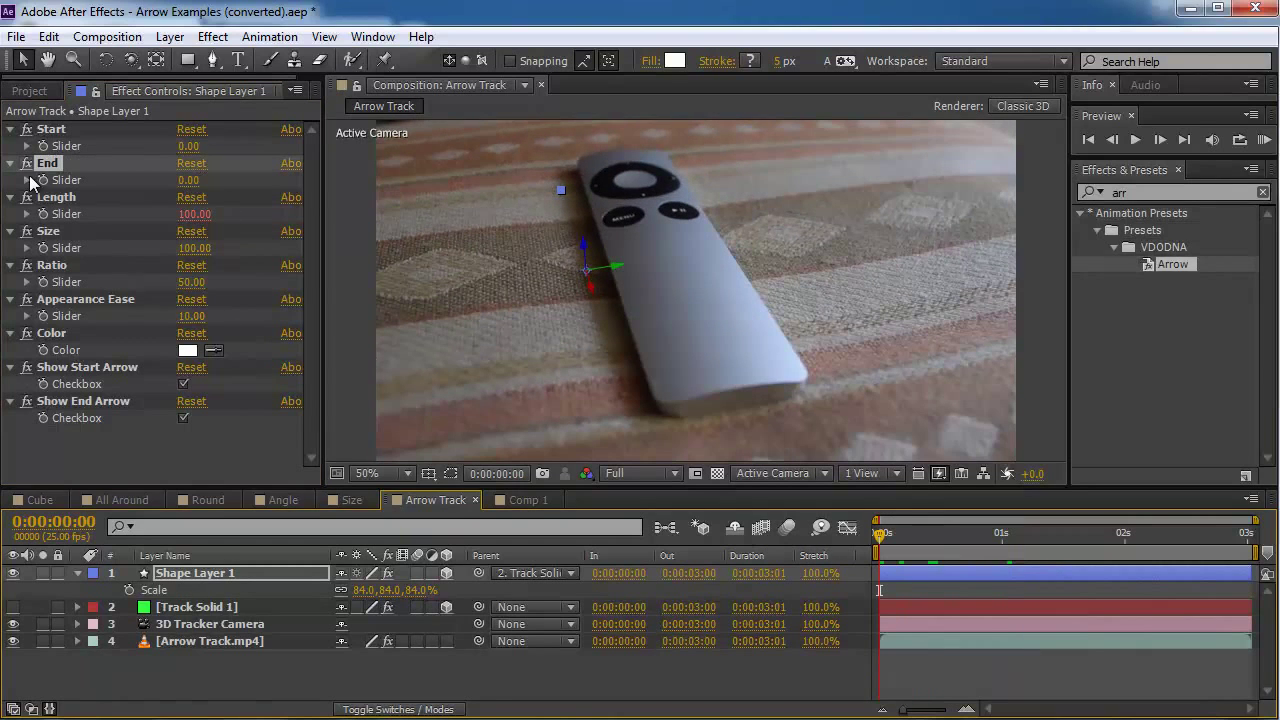
{"action": "left_click", "coordinate": [43, 180]}
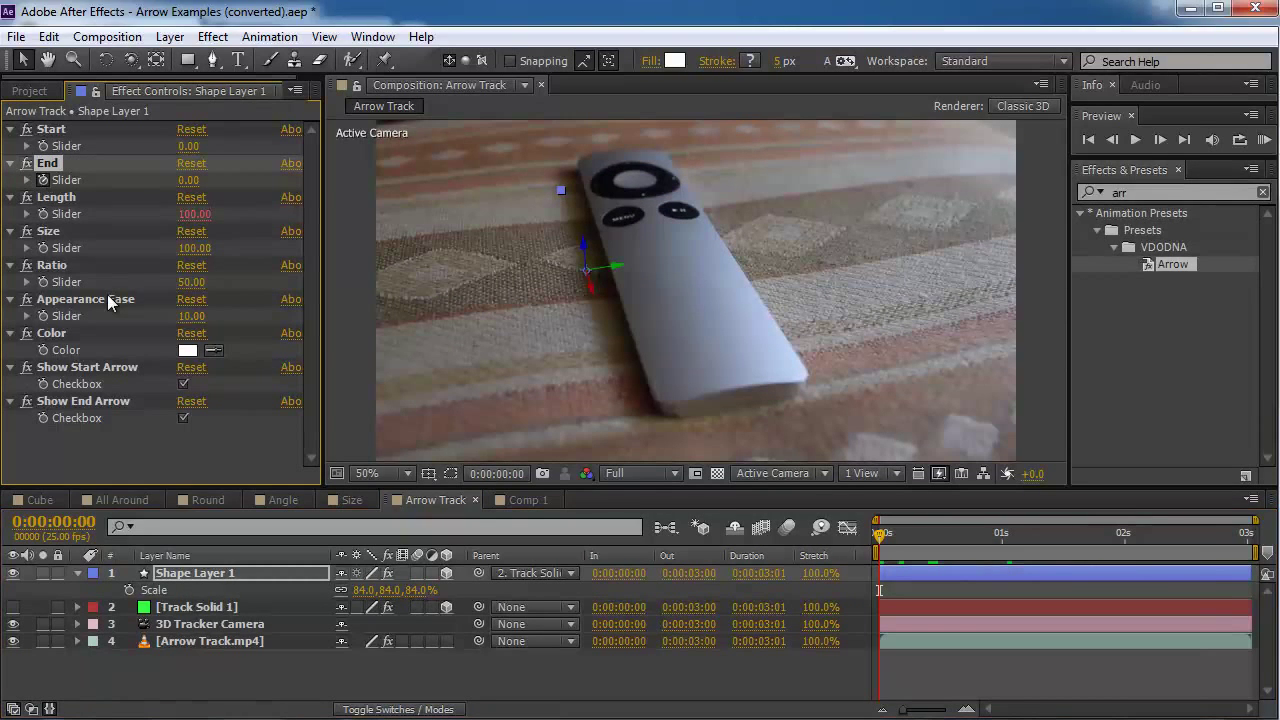
- Keyframe End at 100 at 0:00:01:00, preview the draw-on, and reveal the End keyframes
{"action": "left_click", "coordinate": [996, 538]}
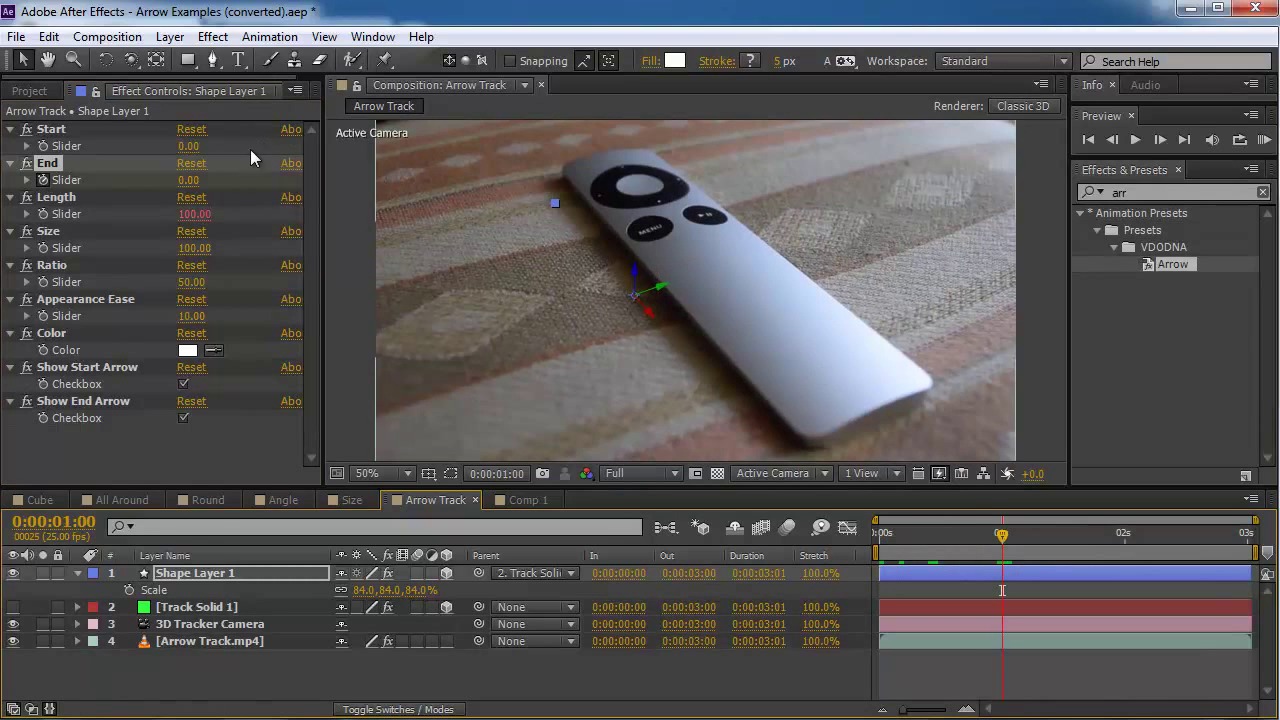
{"action": "left_click", "coordinate": [188, 181]}
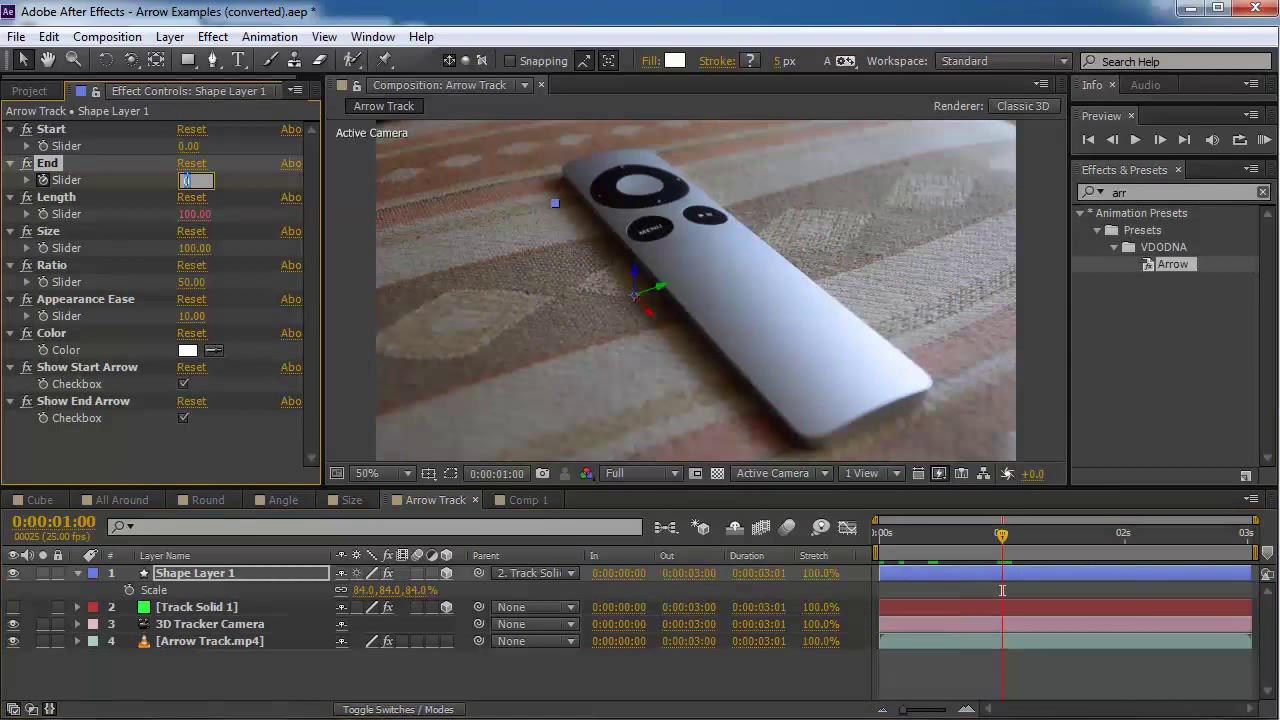
{"action": "type", "text": "100"}
{"action": "key", "text": "Return"}
{"action": "key", "text": "KP_0"}
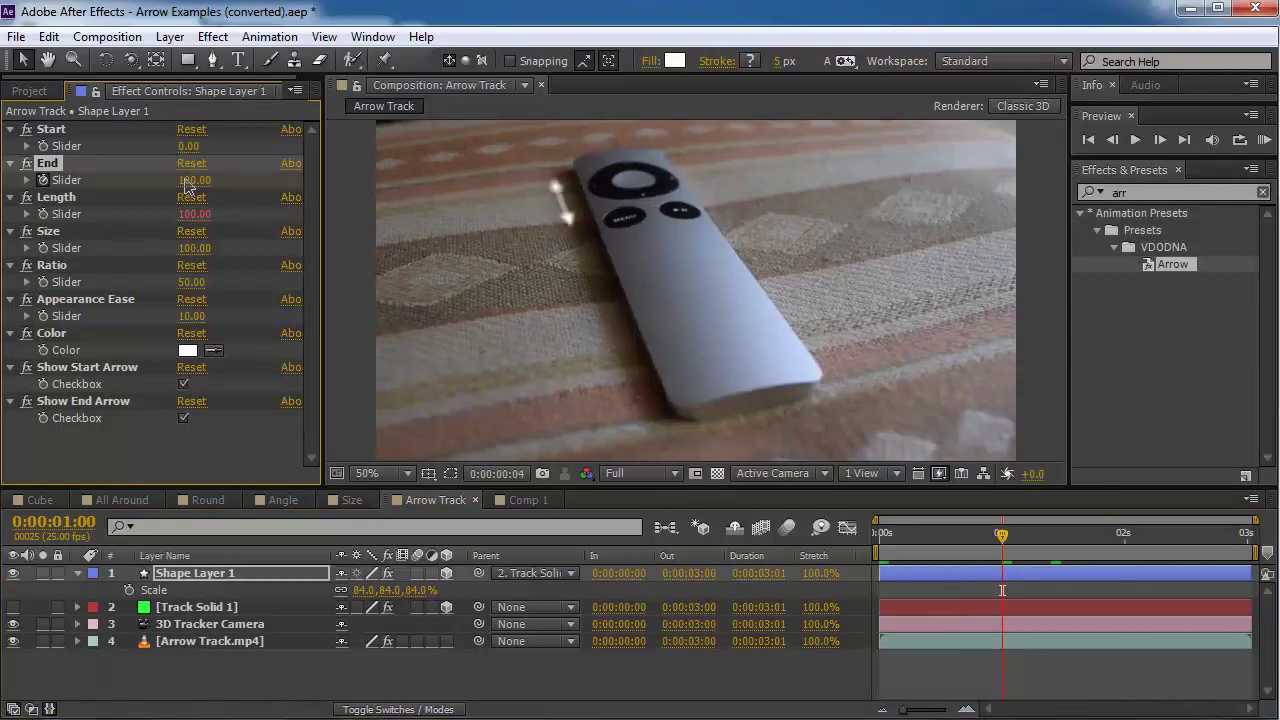
{"action": "left_click", "coordinate": [961, 578]}
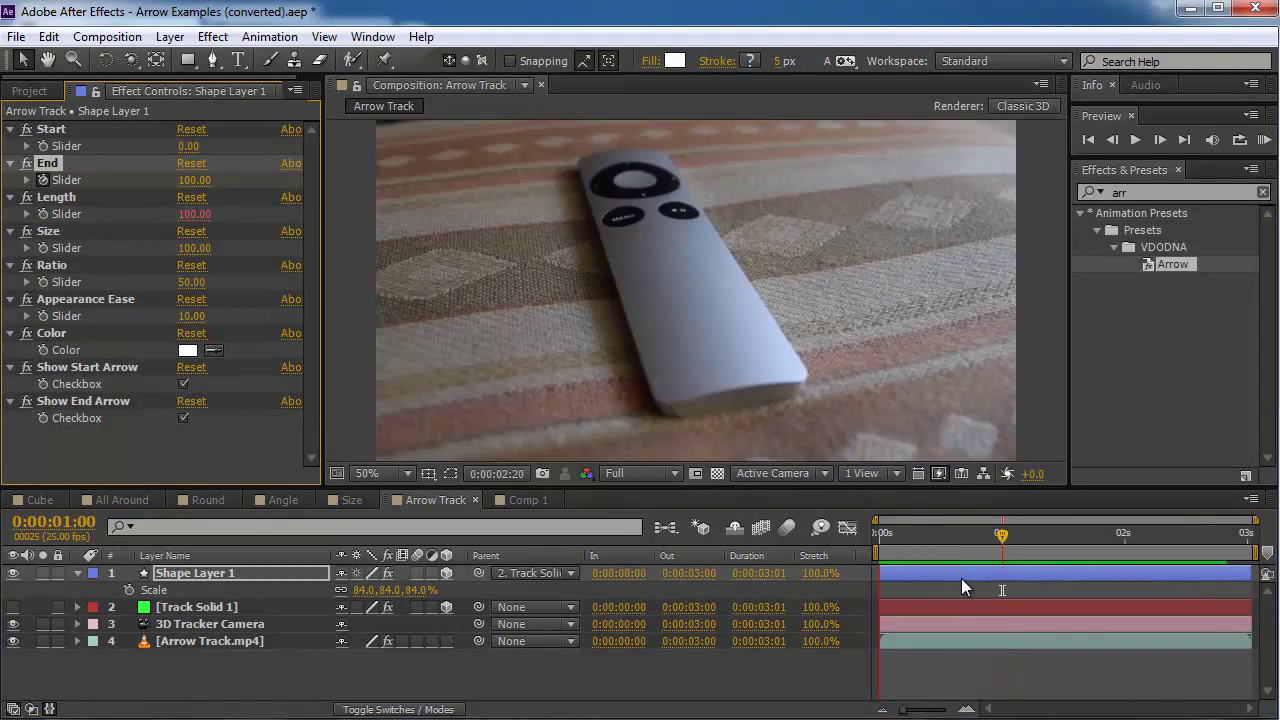
{"action": "key", "text": "u"}
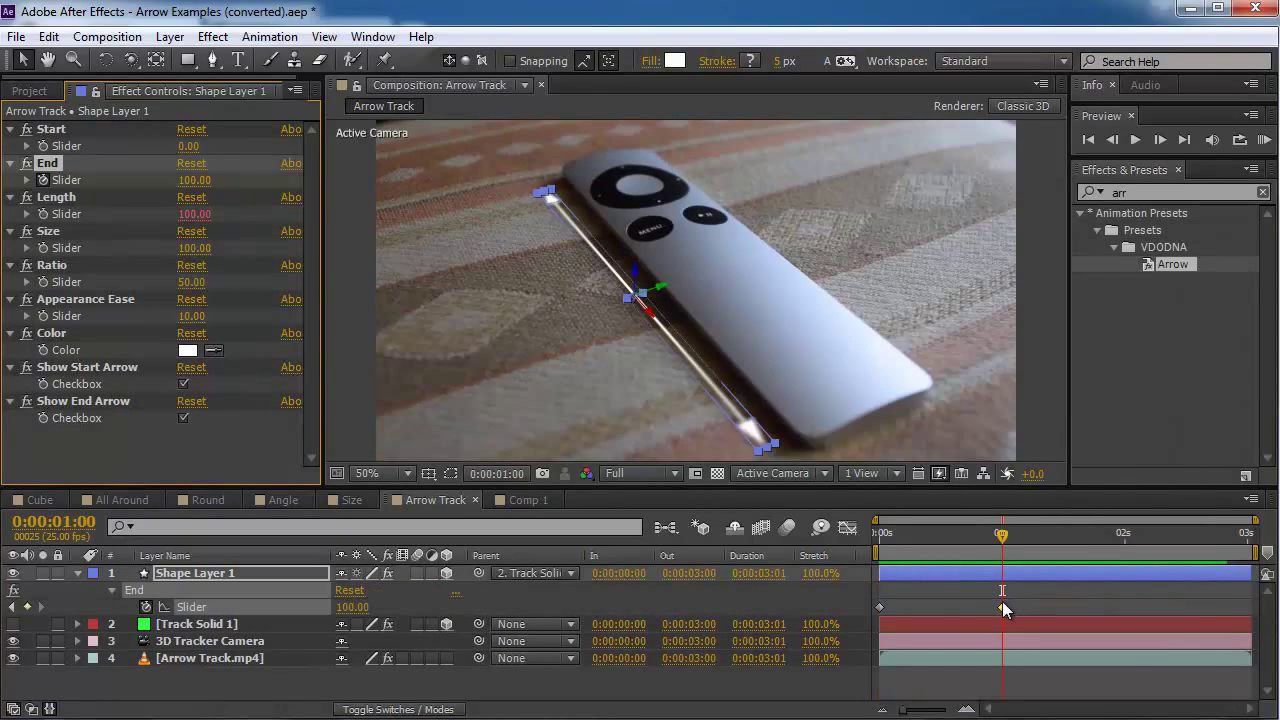
{"action": "right_click", "coordinate": [1002, 607]}
{"action": "left_click", "coordinate": [1003, 657]}
- Duplicate the arrow as Shape Layer 2, rotate it to a new angle, and move it along X
{"action": "left_click", "coordinate": [232, 572]}
{"action": "key", "text": "ctrl+d"}
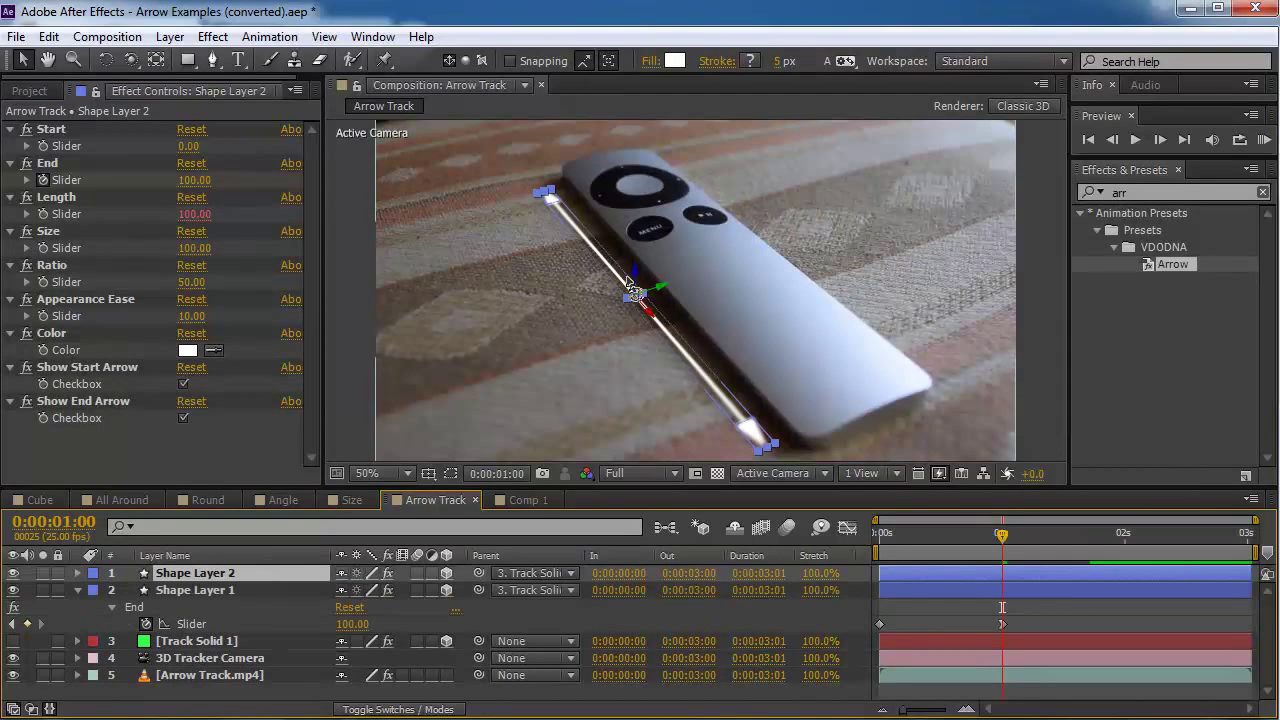
{"action": "key", "text": "w"}
{"action": "left_click_drag", "start_coordinate": [632, 283], "coordinate": [816, 300]}
{"action": "key", "text": "v"}
{"action": "left_click_drag", "start_coordinate": [1002, 536], "coordinate": [1061, 540]}
{"action": "left_click_drag", "start_coordinate": [879, 427], "coordinate": [943, 362]}
- Keep the second arrow's Length at 25 beside the remote's end and run a RAM preview
{"action": "key", "text": "s"}
{"action": "mouse_move", "coordinate": [371, 597]}
{"action": "left_mouse_down"}
{"action": "mouse_move", "coordinate": [385, 597]}
{"action": "mouse_move", "coordinate": [371, 597]}
{"action": "left_mouse_up"}
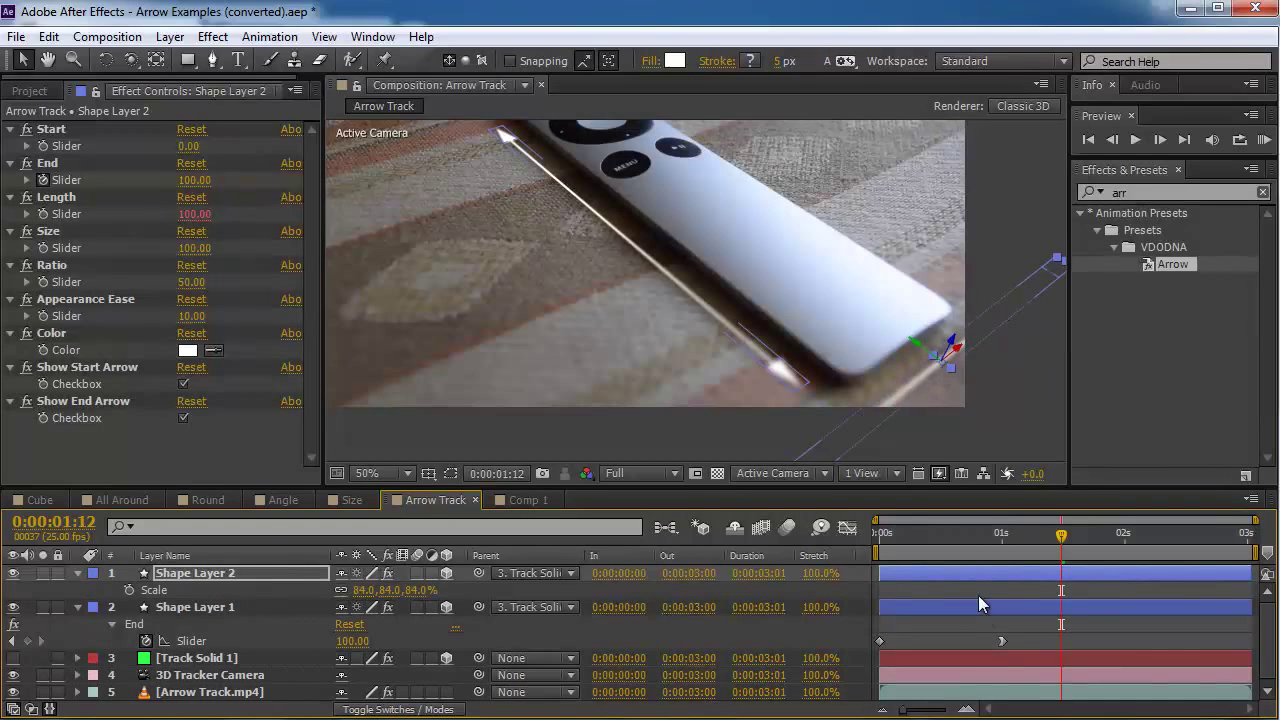
{"action": "left_click_drag", "start_coordinate": [1062, 540], "coordinate": [1031, 549]}
{"action": "left_click_drag", "start_coordinate": [195, 216], "coordinate": [124, 219]}
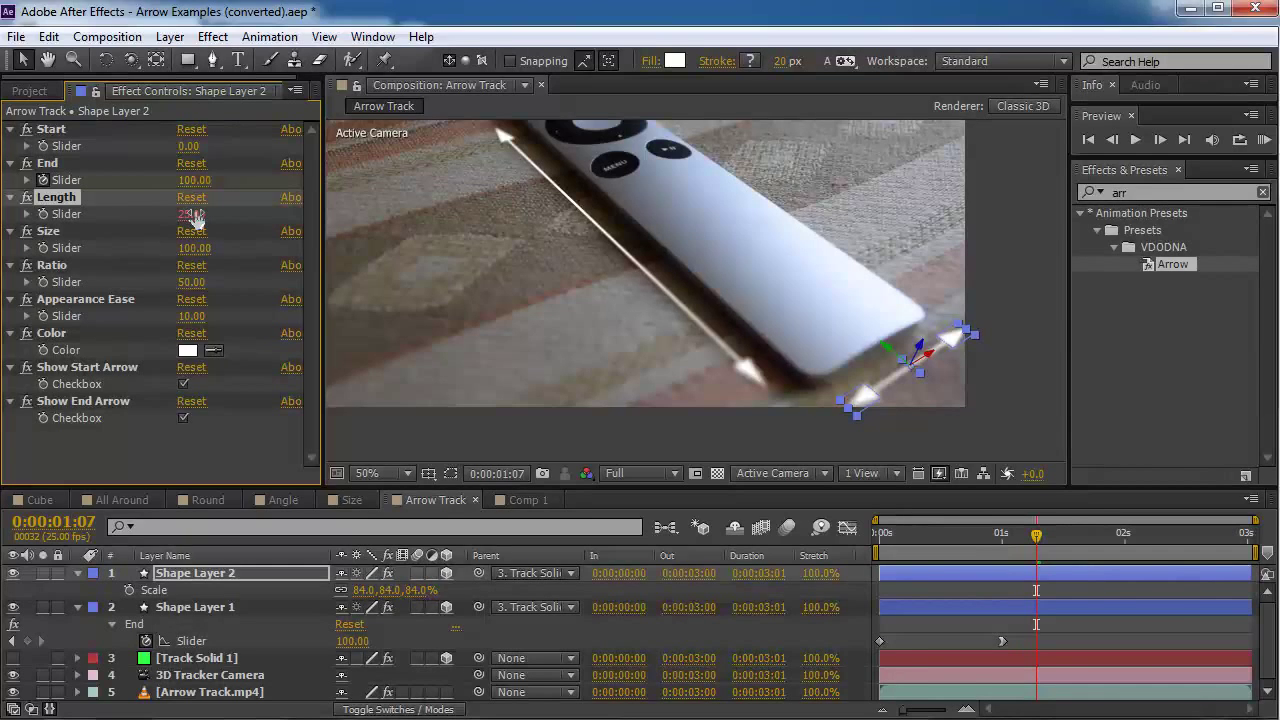
{"action": "left_click_drag", "start_coordinate": [195, 212], "coordinate": [205, 265]}
{"action": "key", "text": "ctrl+z"}
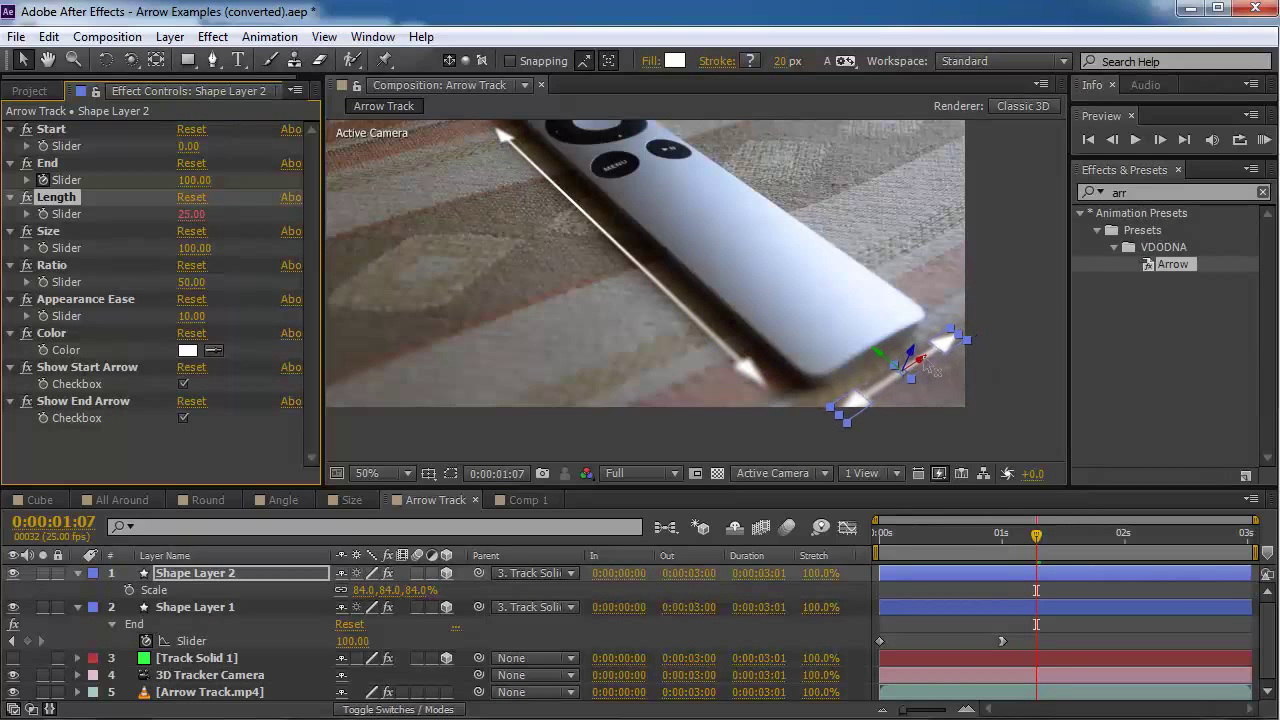
{"action": "key", "text": "KP_0"}
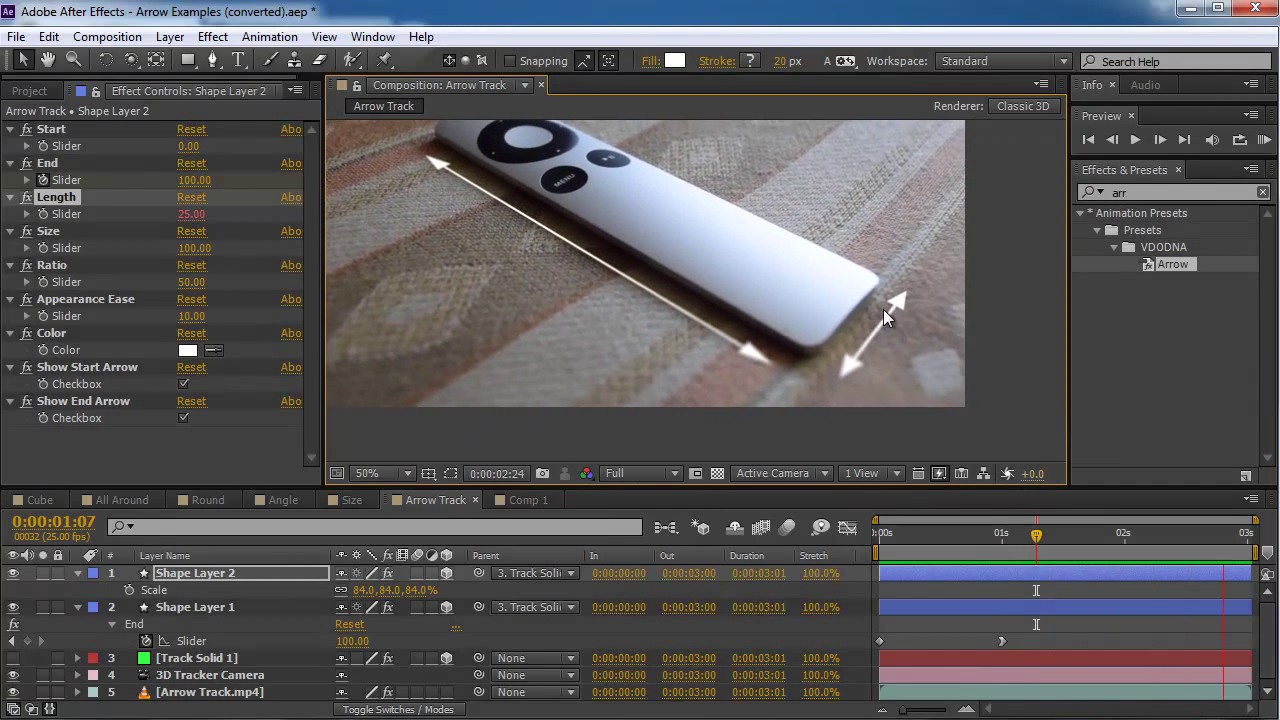
- Duplicate both arrows, offset the copies slightly up-right, and move Shape Layer 2 below Shape Layer 3
{"action": "key", "text": "space"}
{"action": "left_click", "coordinate": [204, 607]}
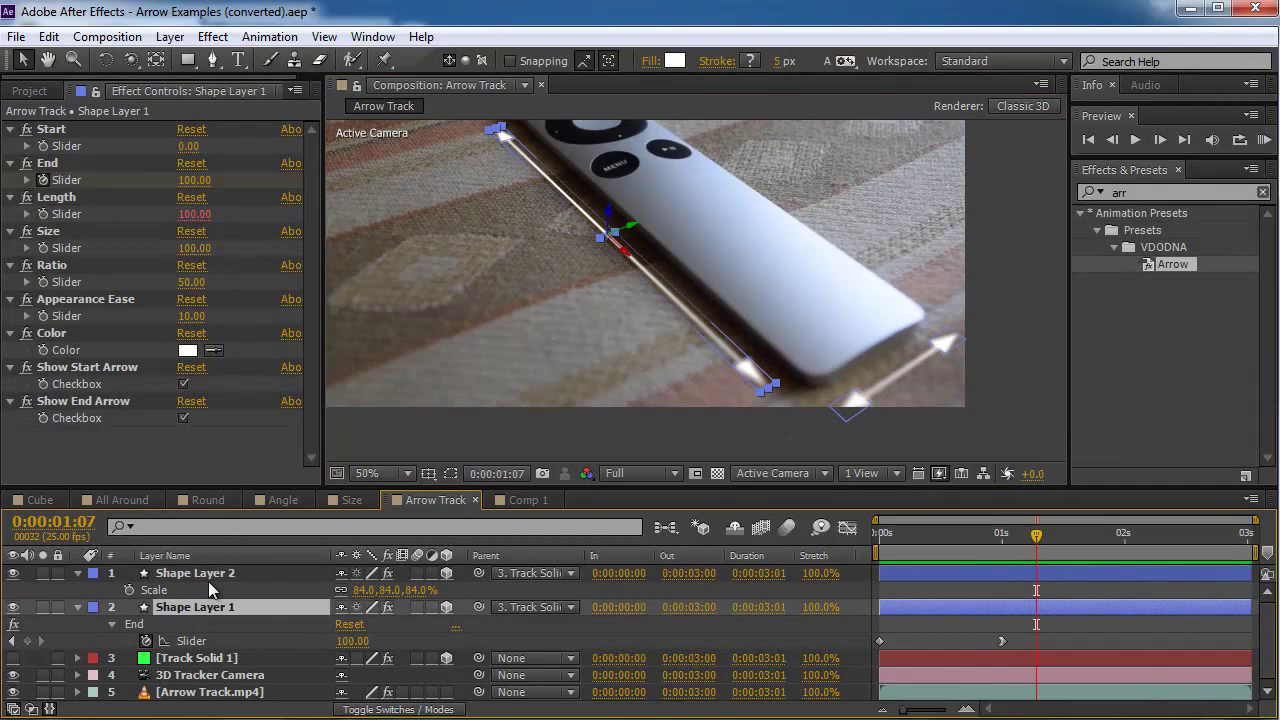
{"action": "left_click", "coordinate": [208, 576], "text": "ctrl"}
{"action": "key", "text": "ctrl+d"}
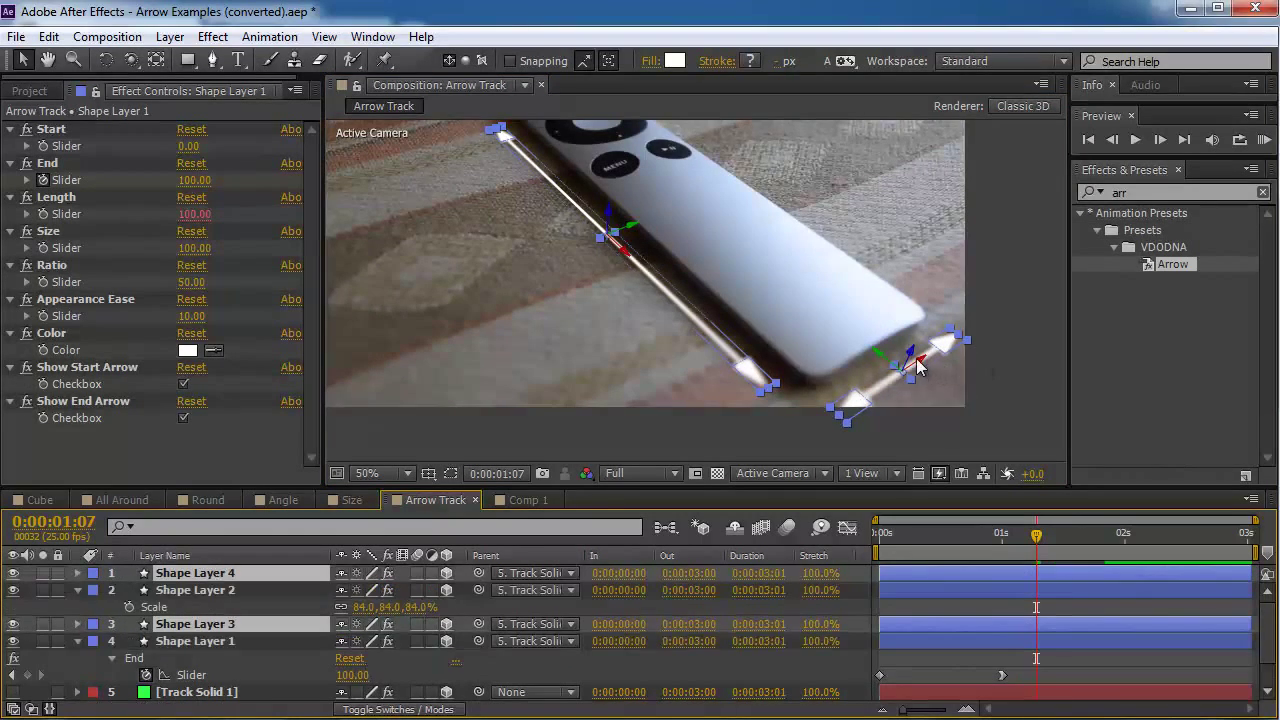
{"action": "left_click_drag", "start_coordinate": [918, 358], "coordinate": [936, 336]}
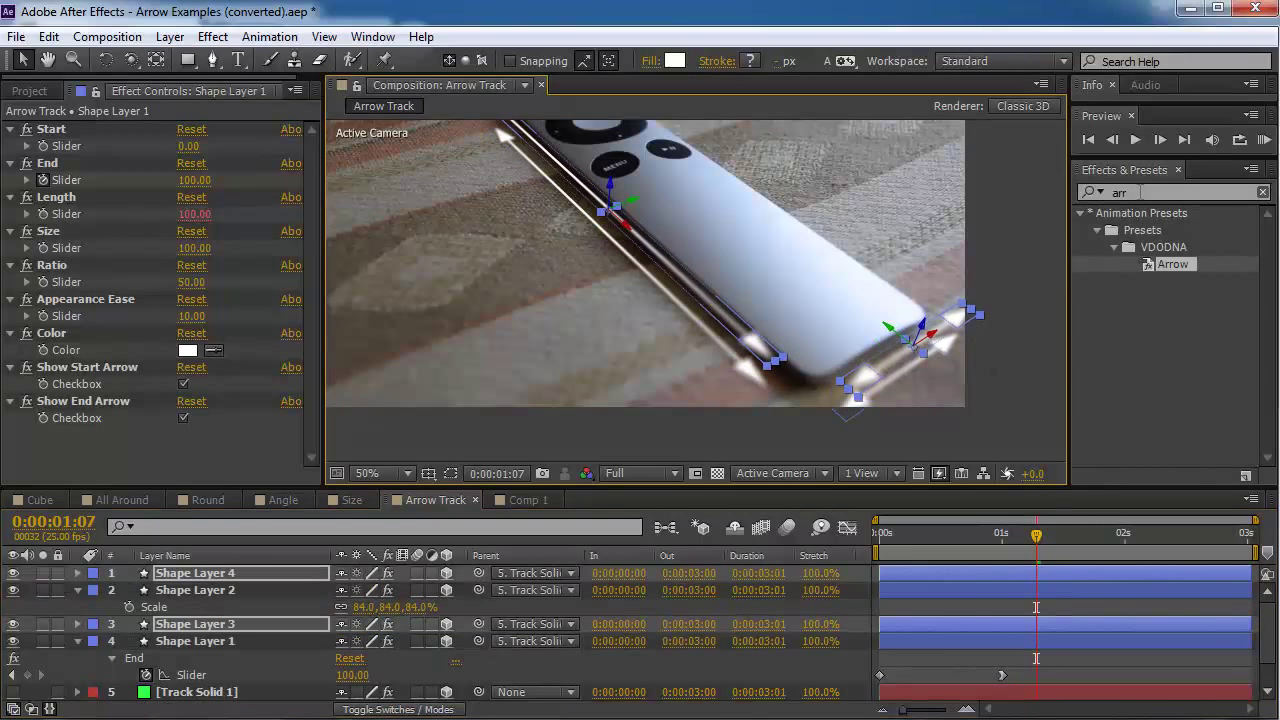
{"action": "left_click_drag", "start_coordinate": [235, 592], "coordinate": [227, 631]}
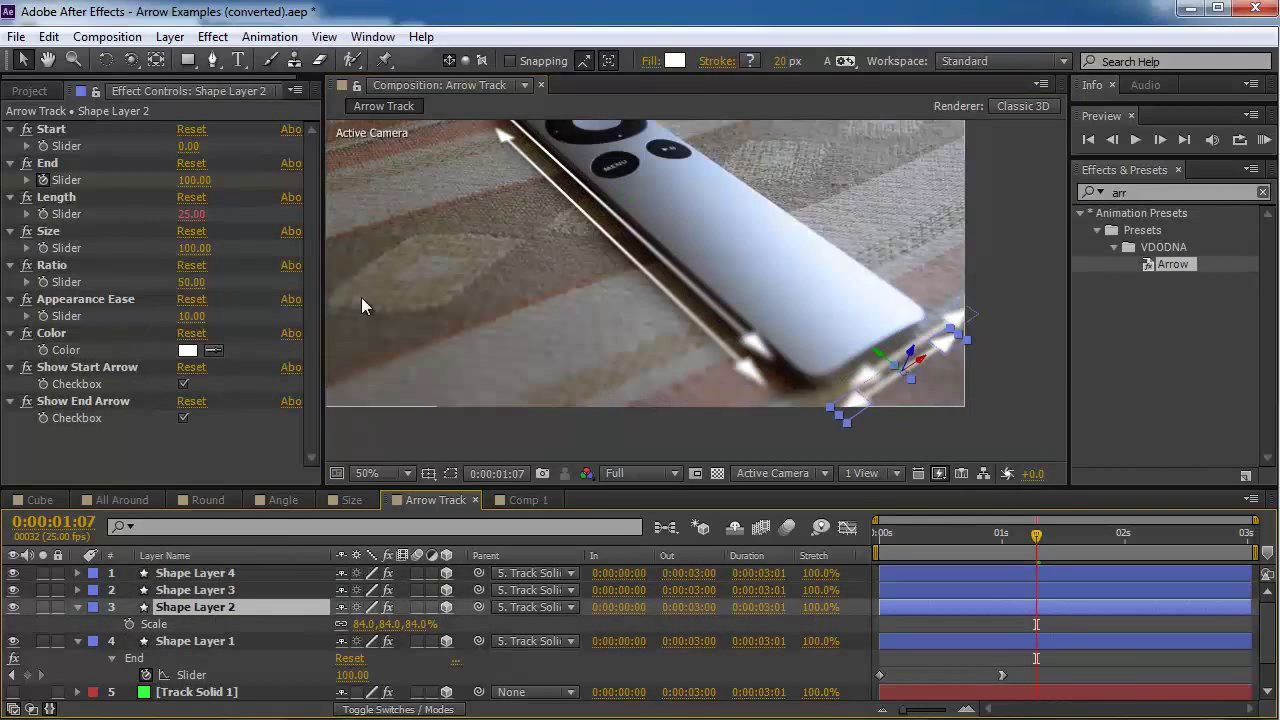
- Set the arrow Color to 000000 on Shape Layers 2 and 1
{"action": "left_click", "coordinate": [187, 350]}
{"action": "type", "text": "000000"}
{"action": "left_click", "coordinate": [1265, 305]}
{"action": "left_click", "coordinate": [228, 642]}
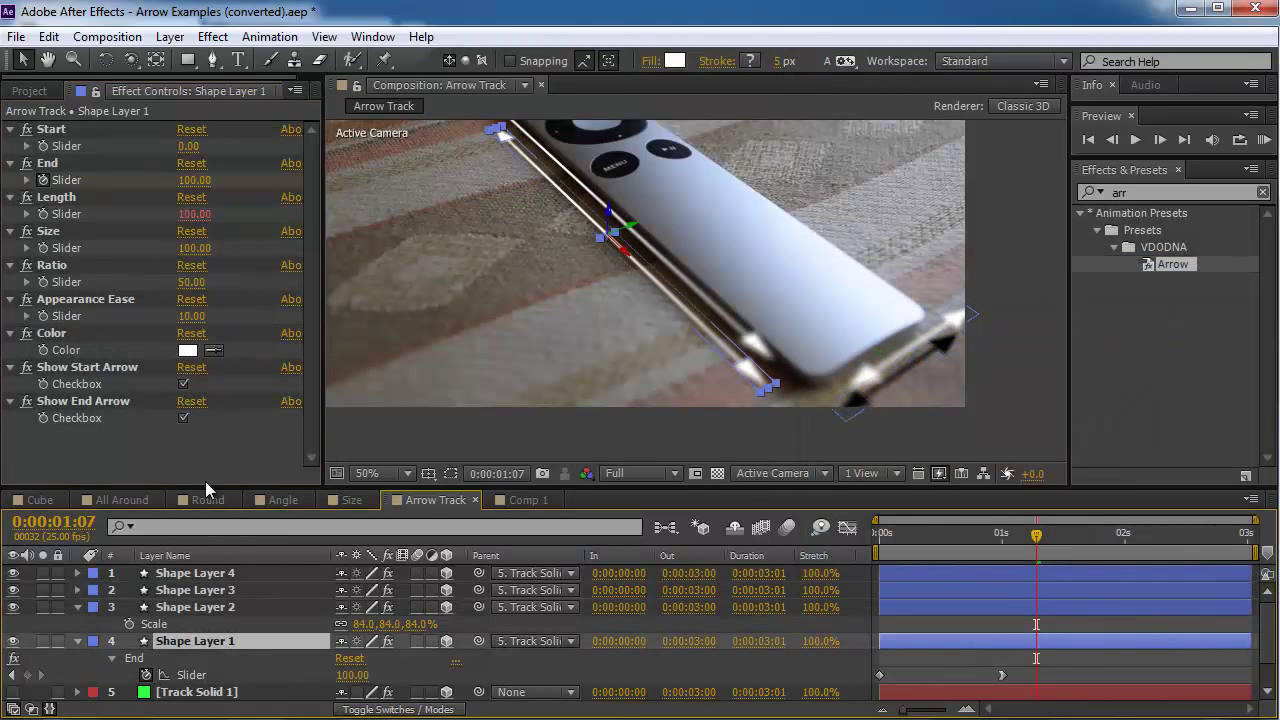
{"action": "left_click", "coordinate": [187, 350]}
{"action": "type", "text": "000000"}
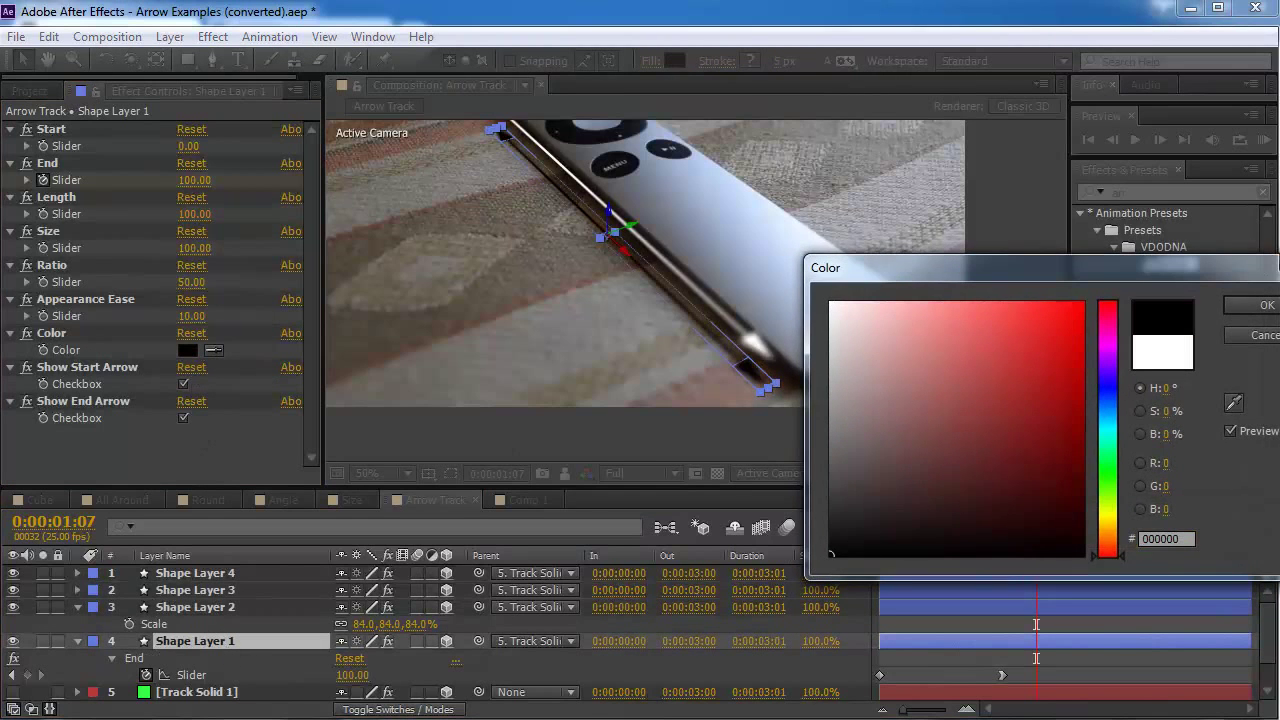
{"action": "left_click", "coordinate": [1265, 305]}
{"action": "left_click", "coordinate": [1175, 193]}
- Apply Fast Blur to Shape Layer 2 with Blurriness 32 and preview the shadowed arrows
{"action": "type", "text": "fast"}
{"action": "left_click_drag", "start_coordinate": [1158, 414], "coordinate": [280, 606]}
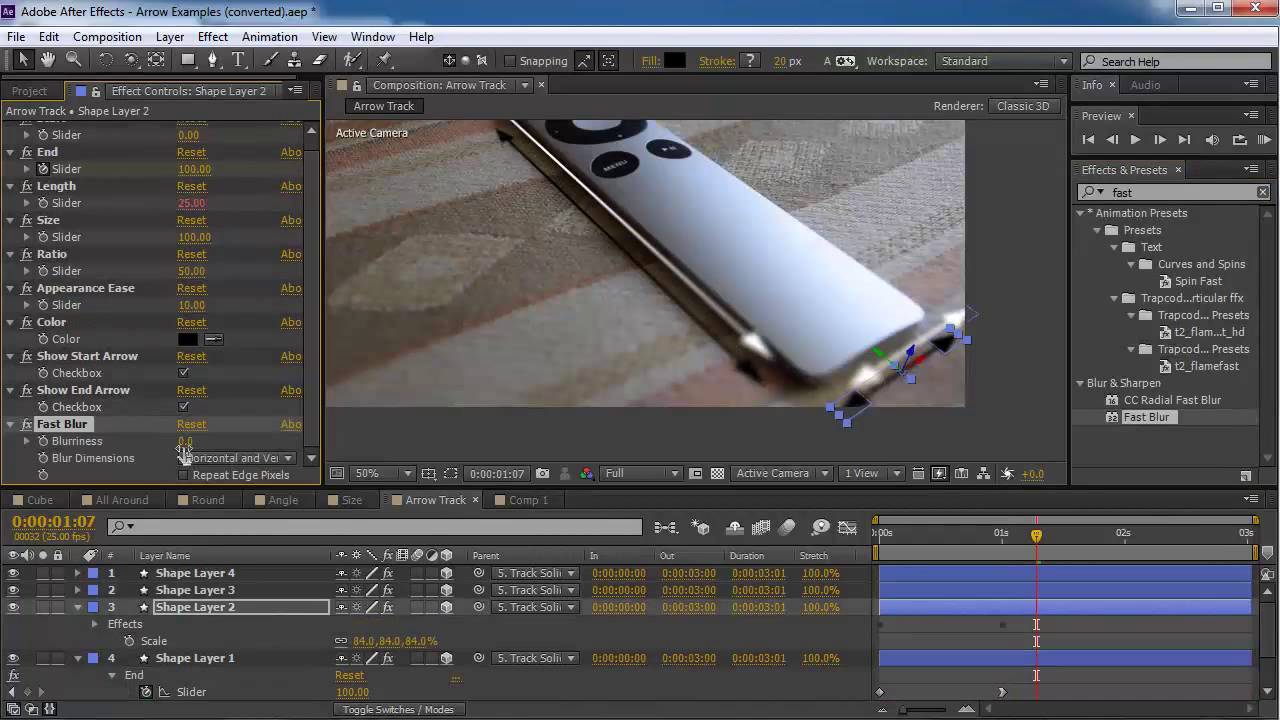
{"action": "left_click_drag", "start_coordinate": [195, 444], "coordinate": [213, 447]}
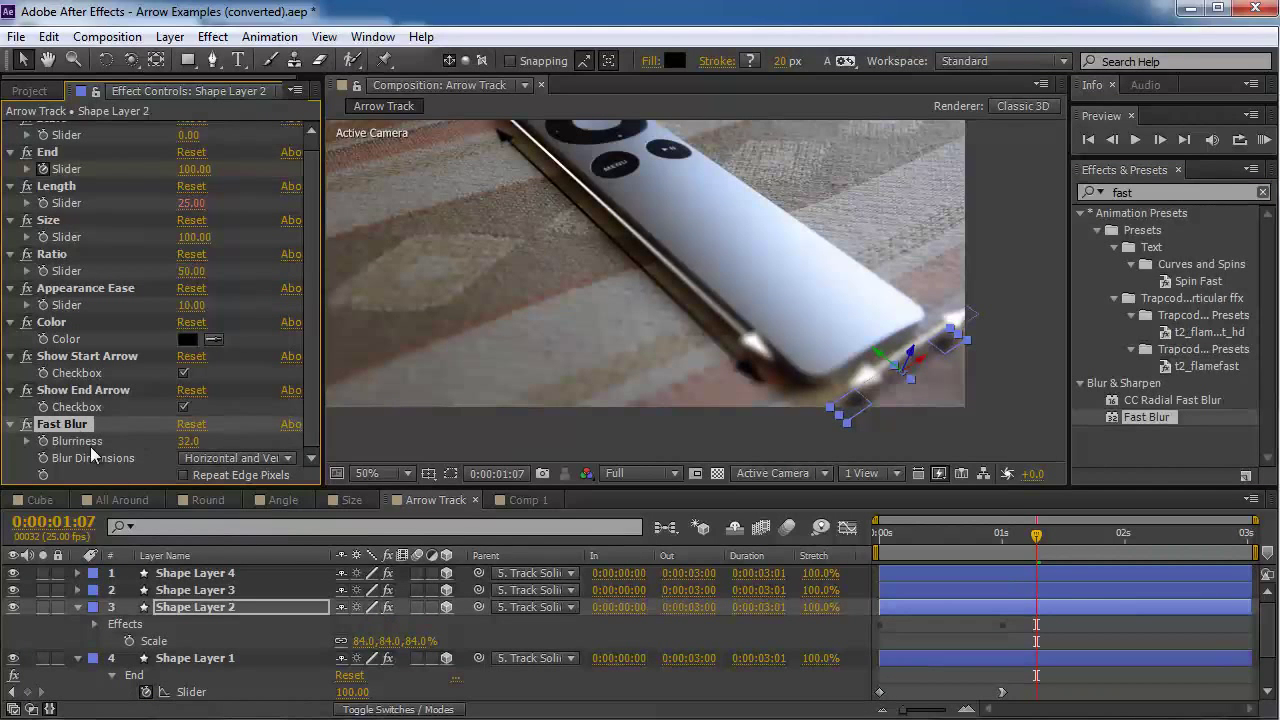
{"action": "left_click", "coordinate": [762, 378]}
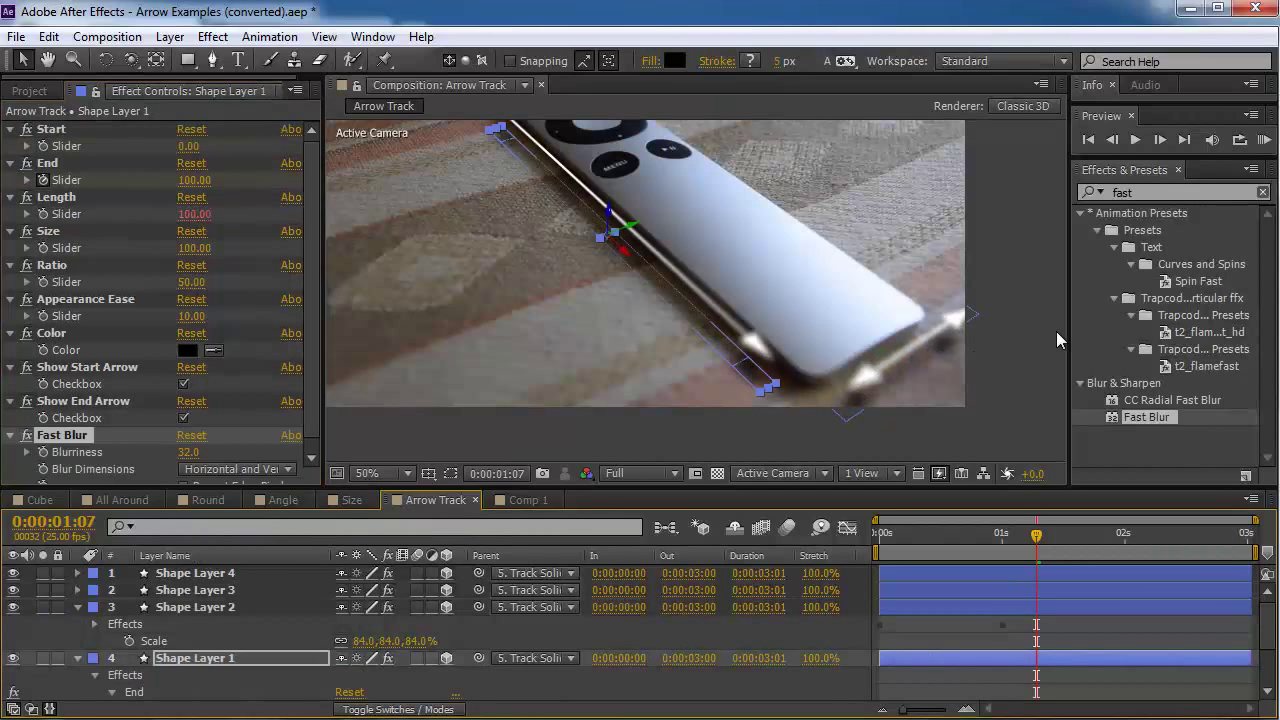
{"action": "left_click", "coordinate": [1012, 352]}
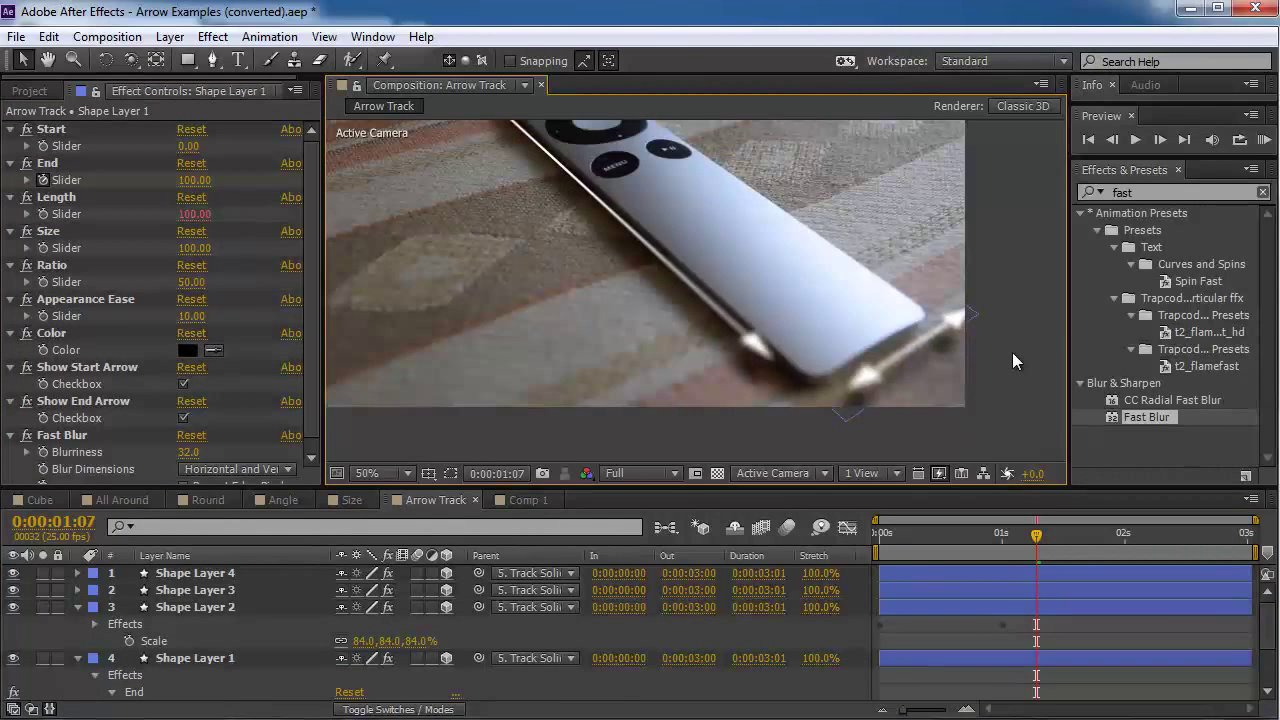
{"action": "key", "text": "shift+slash"}
{"action": "key", "text": "KP_0"}
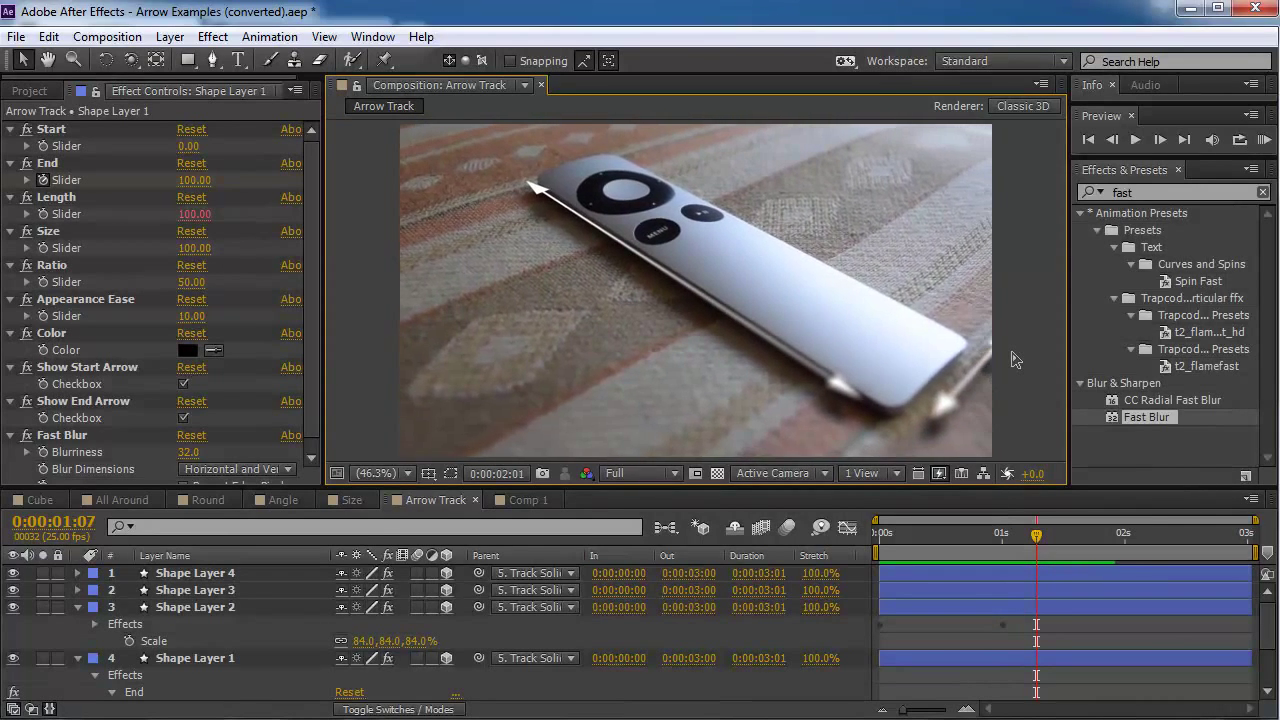
{"action": "left_click", "coordinate": [190, 634]}
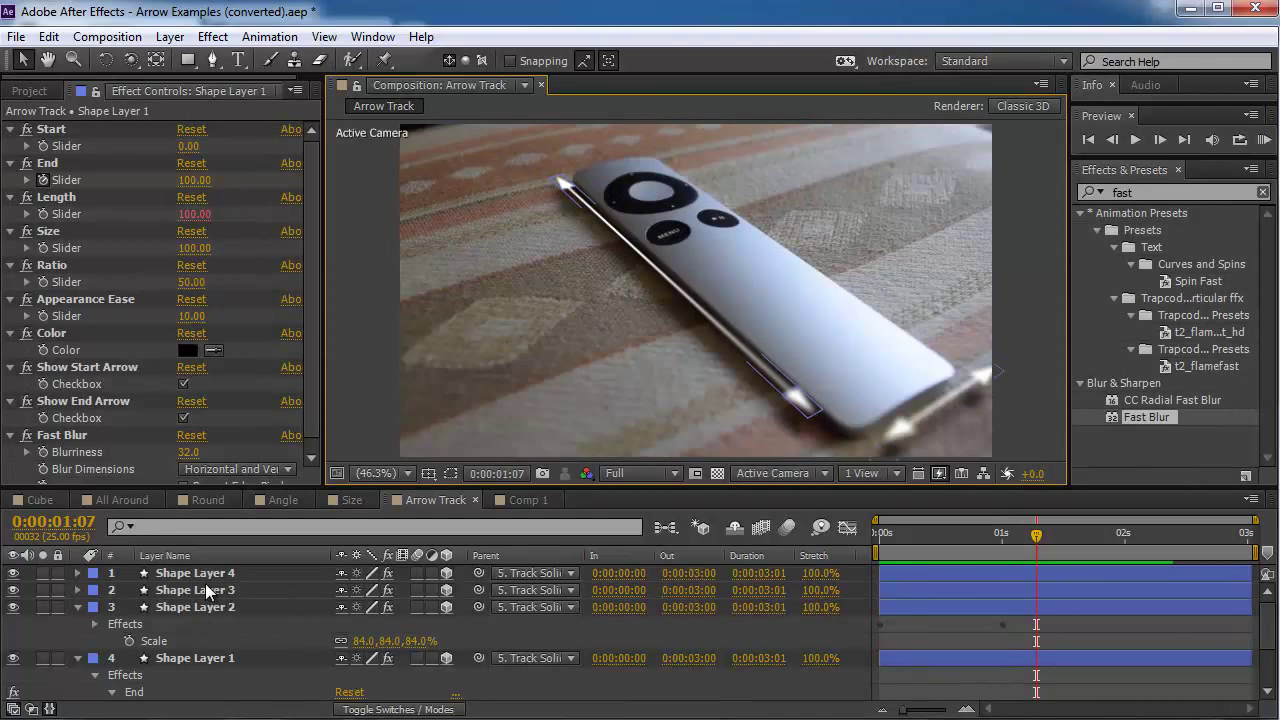
- Nudge Shape Layers 3, 4 and 1 slightly down-right and preview again
{"action": "left_click", "coordinate": [205, 576]}
{"action": "left_click", "coordinate": [224, 592]}
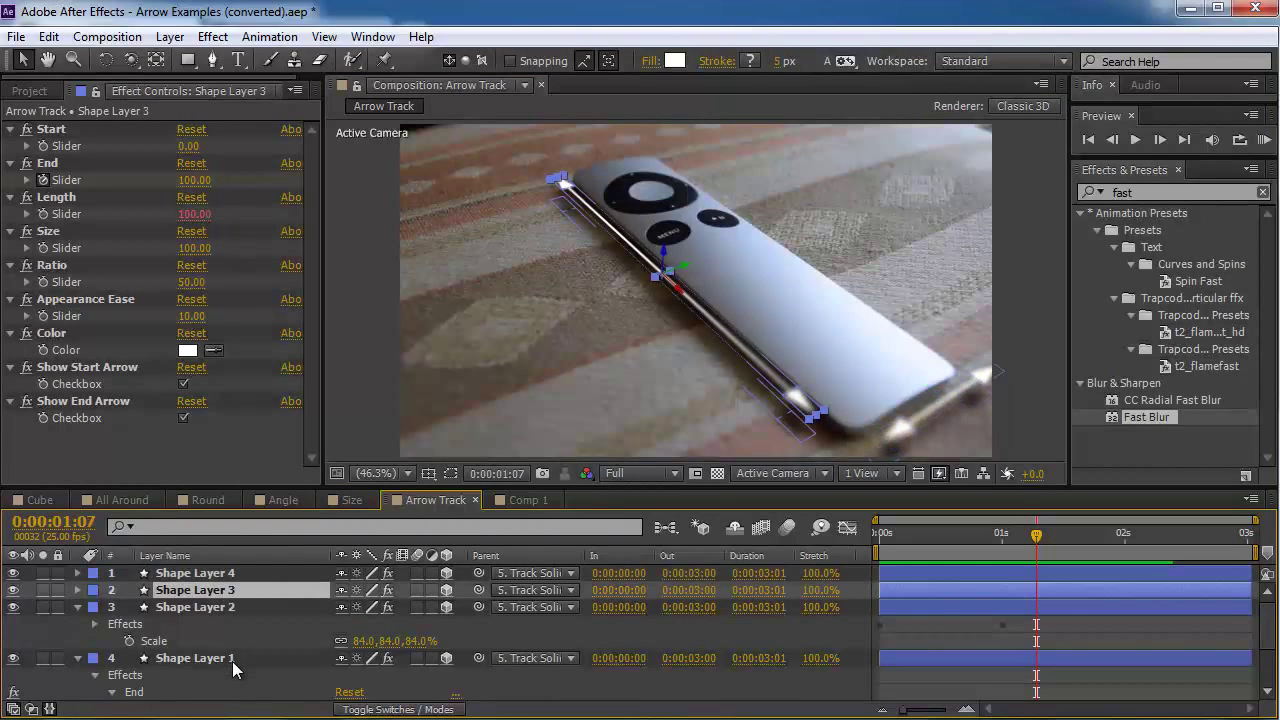
{"action": "left_click", "coordinate": [232, 661], "text": "ctrl"}
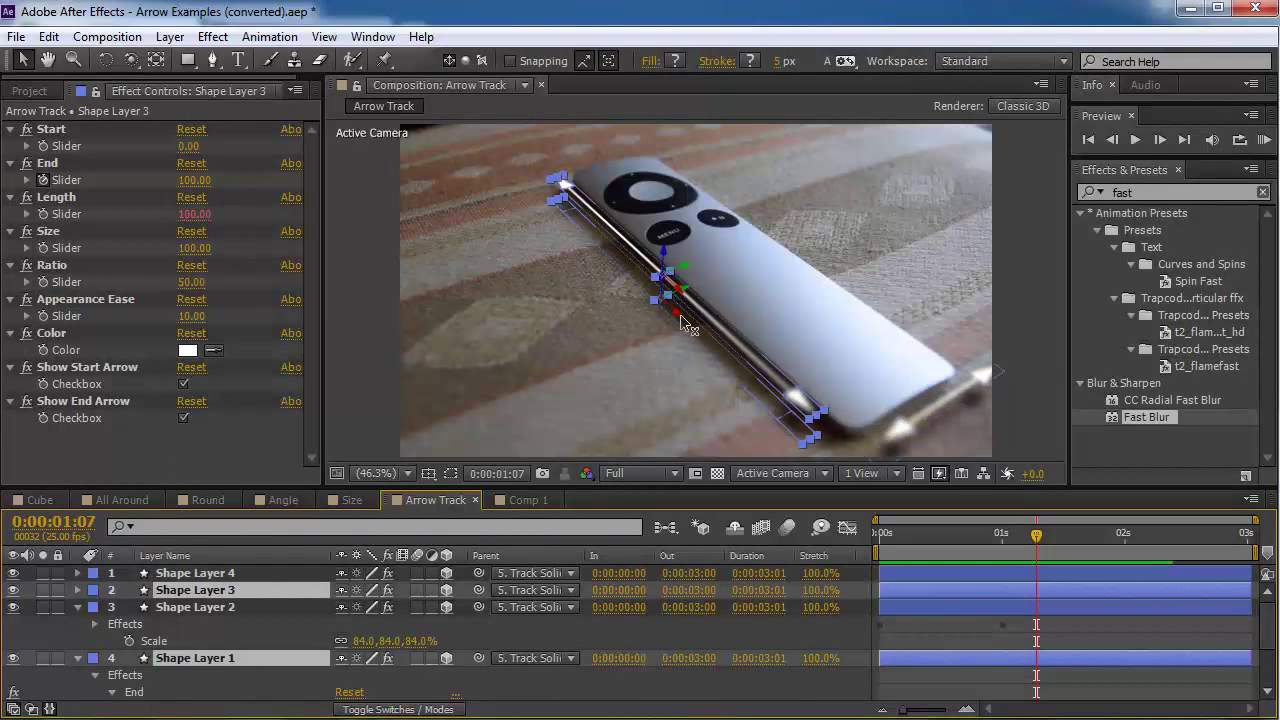
{"action": "left_click_drag", "start_coordinate": [680, 314], "coordinate": [738, 270]}
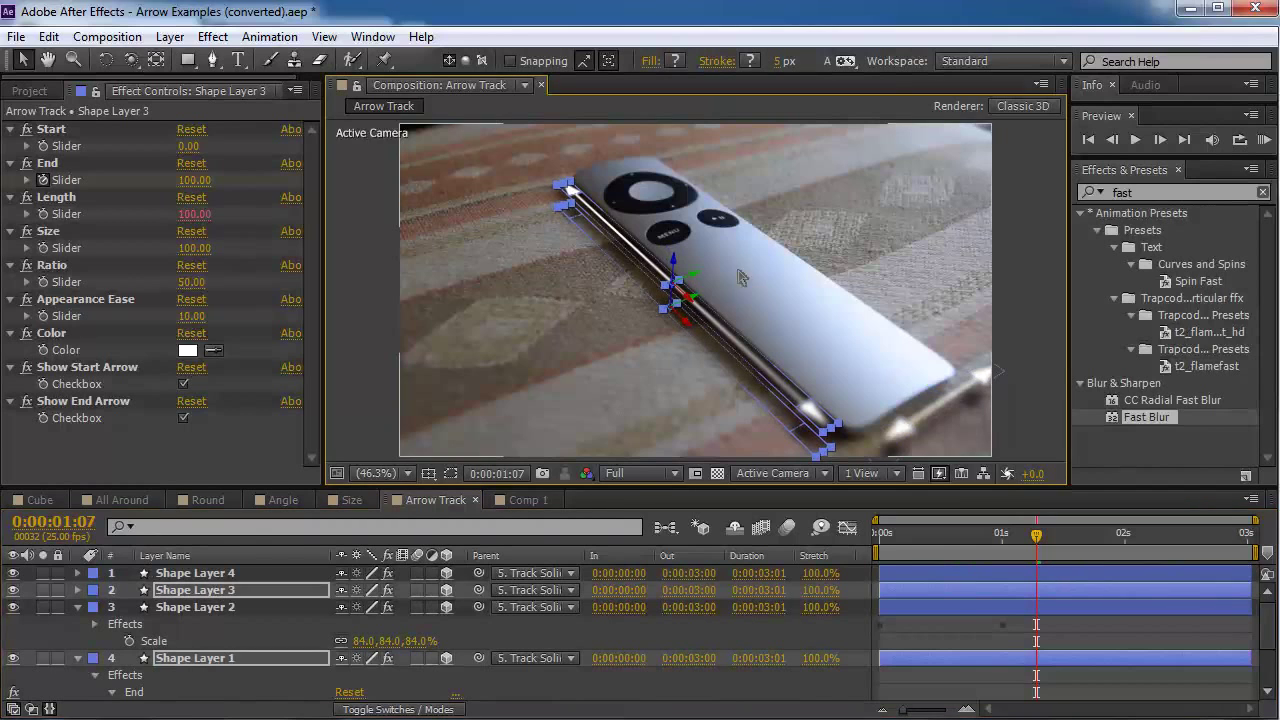
{"action": "key", "text": "KP_0"}
{"action": "left_click", "coordinate": [28, 90]}
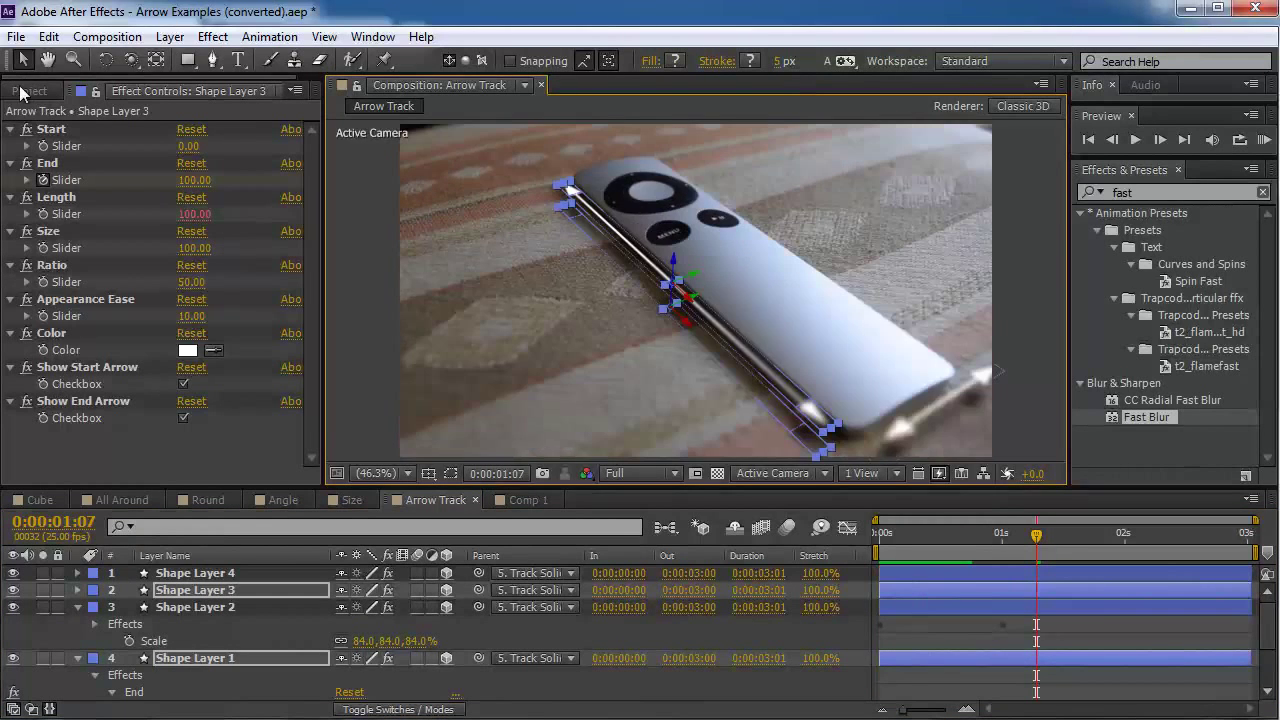
- Review Big Arrow Comp 1's animation, then open the Cube composition
{"action": "left_click", "coordinate": [28, 90]}
{"action": "left_click", "coordinate": [129, 344]}
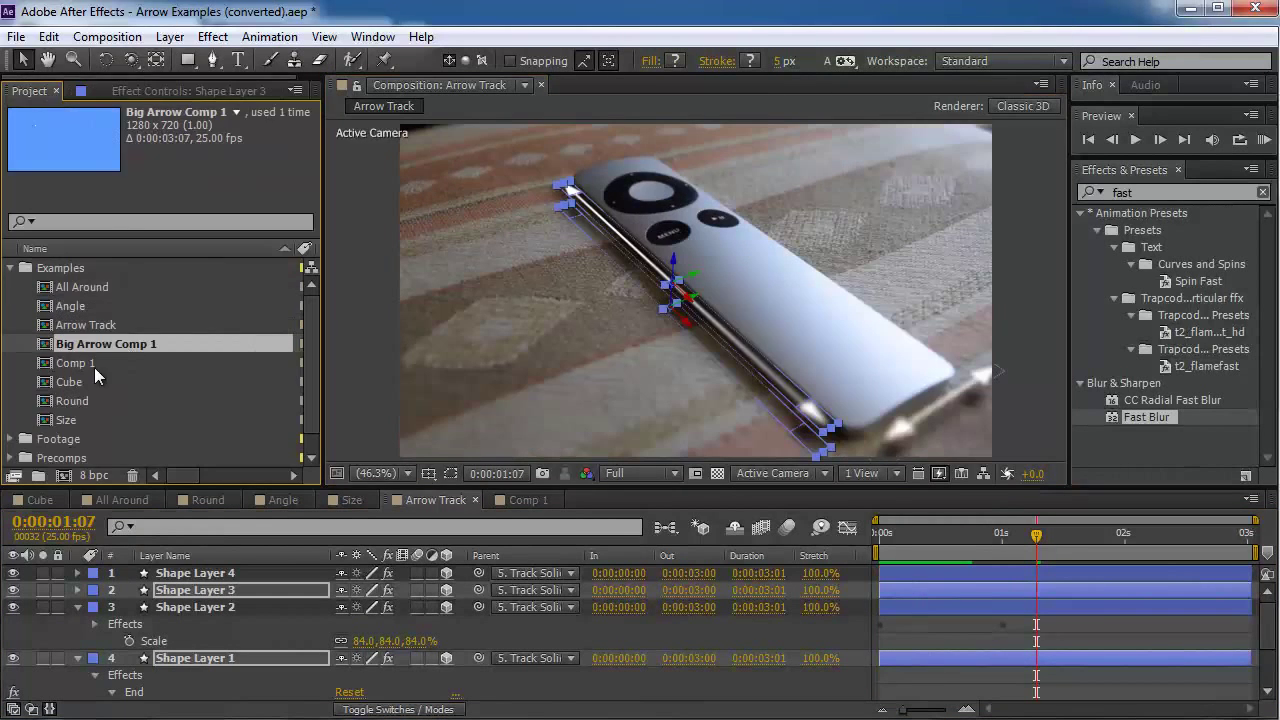
{"action": "double_click", "coordinate": [95, 348]}
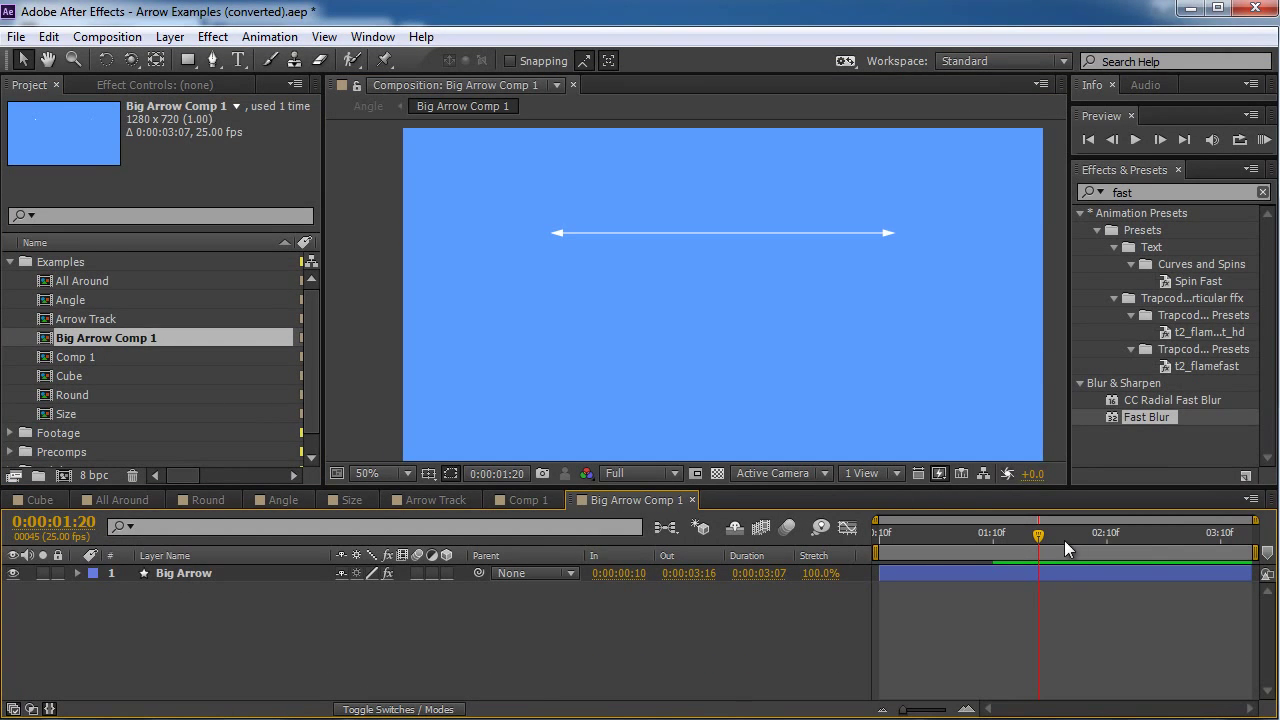
{"action": "mouse_move", "coordinate": [1037, 536]}
{"action": "left_mouse_down"}
{"action": "mouse_move", "coordinate": [919, 546]}
{"action": "mouse_move", "coordinate": [1056, 536]}
{"action": "left_mouse_up"}
{"action": "left_click", "coordinate": [78, 356]}
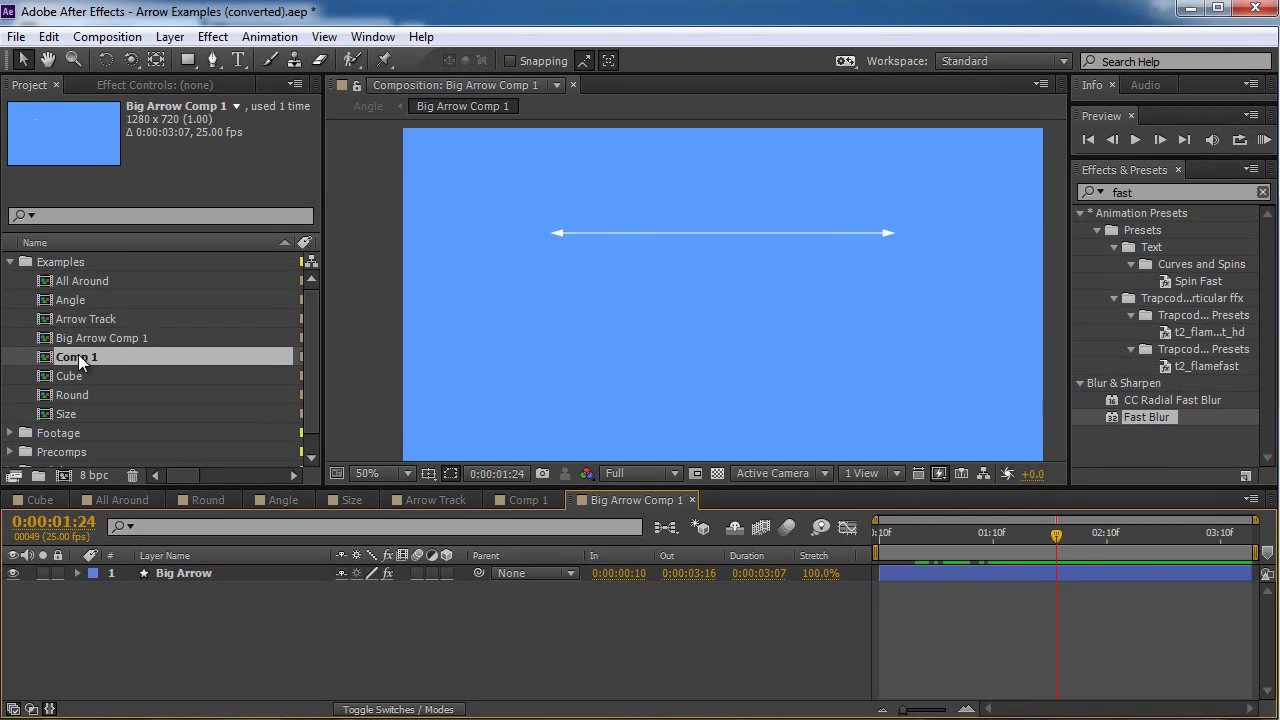
{"action": "left_click", "coordinate": [82, 376]}
{"action": "double_click", "coordinate": [82, 376]}
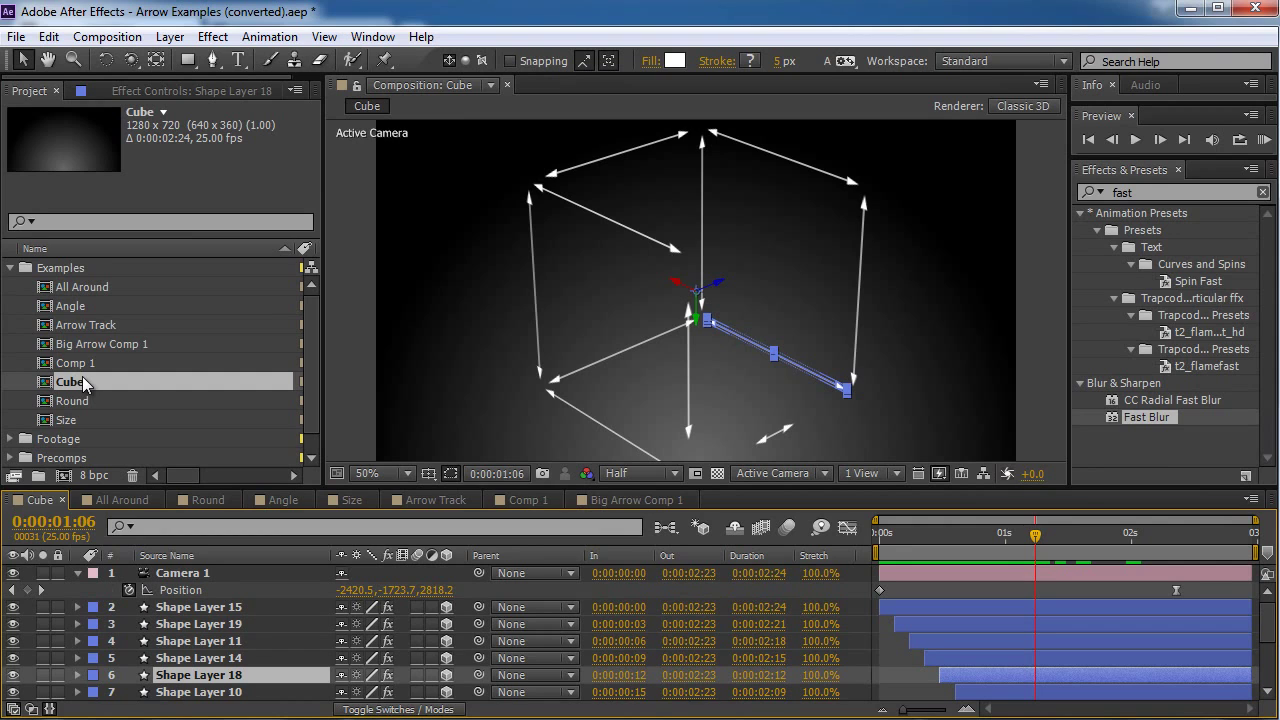
- Scrub the arrow cube animation and orbit Camera 1 to view the cube from another angle
{"action": "left_click_drag", "start_coordinate": [1028, 540], "coordinate": [1103, 557]}
{"action": "scroll", "coordinate": [963, 645], "scroll_direction": "down", "scroll_amount": 5}
{"action": "scroll", "coordinate": [965, 645], "scroll_direction": "up", "scroll_amount": 5}
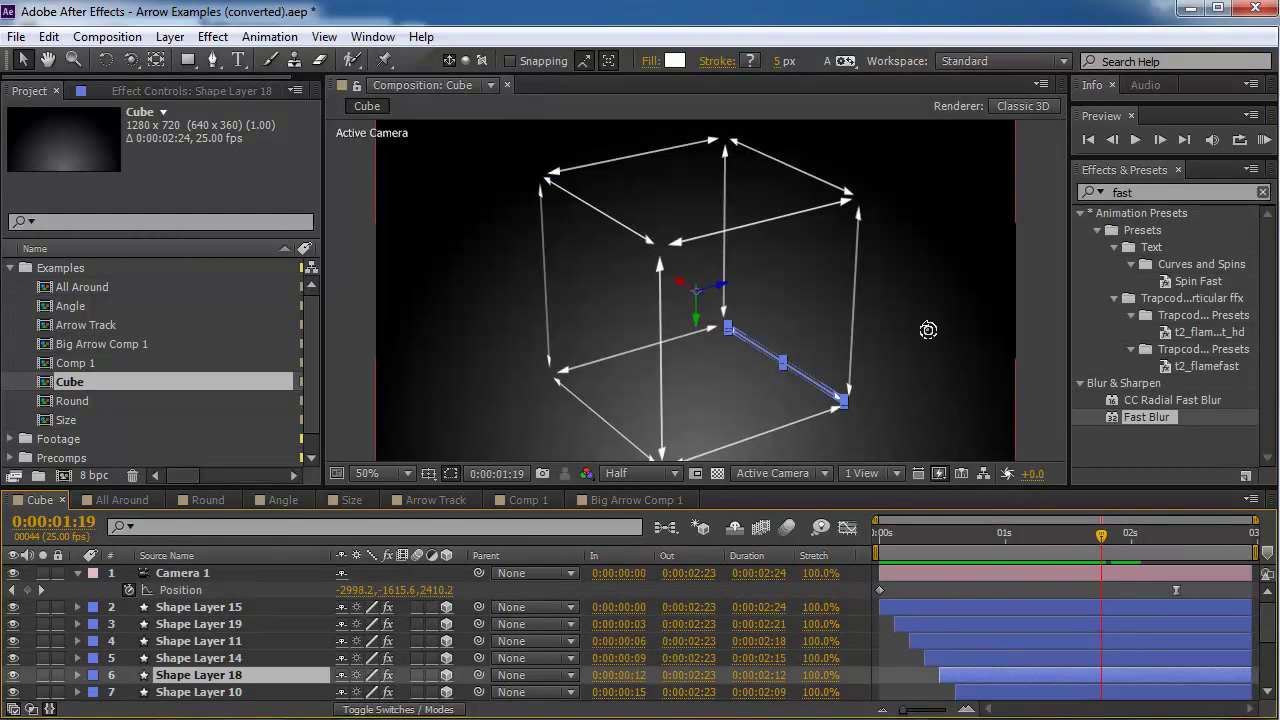
{"action": "key", "text": "c"}
{"action": "left_click_drag", "start_coordinate": [947, 274], "coordinate": [994, 279]}
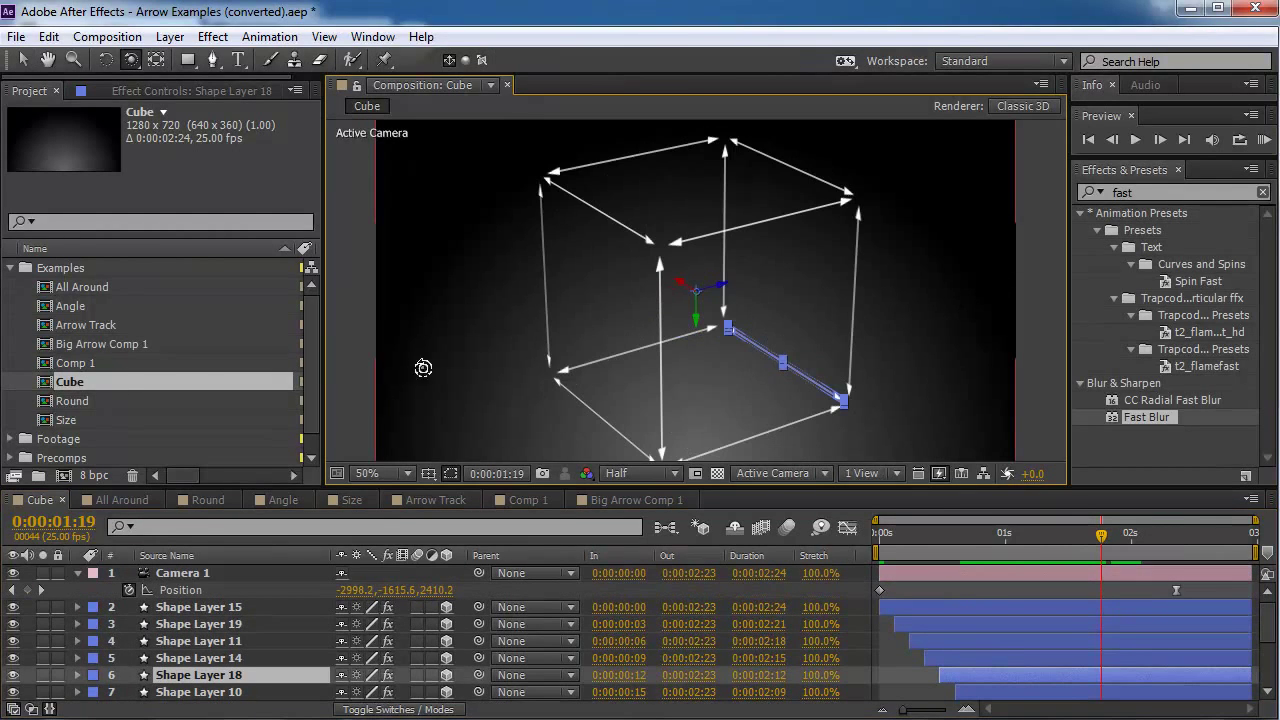
{"action": "double_click", "coordinate": [85, 402]}
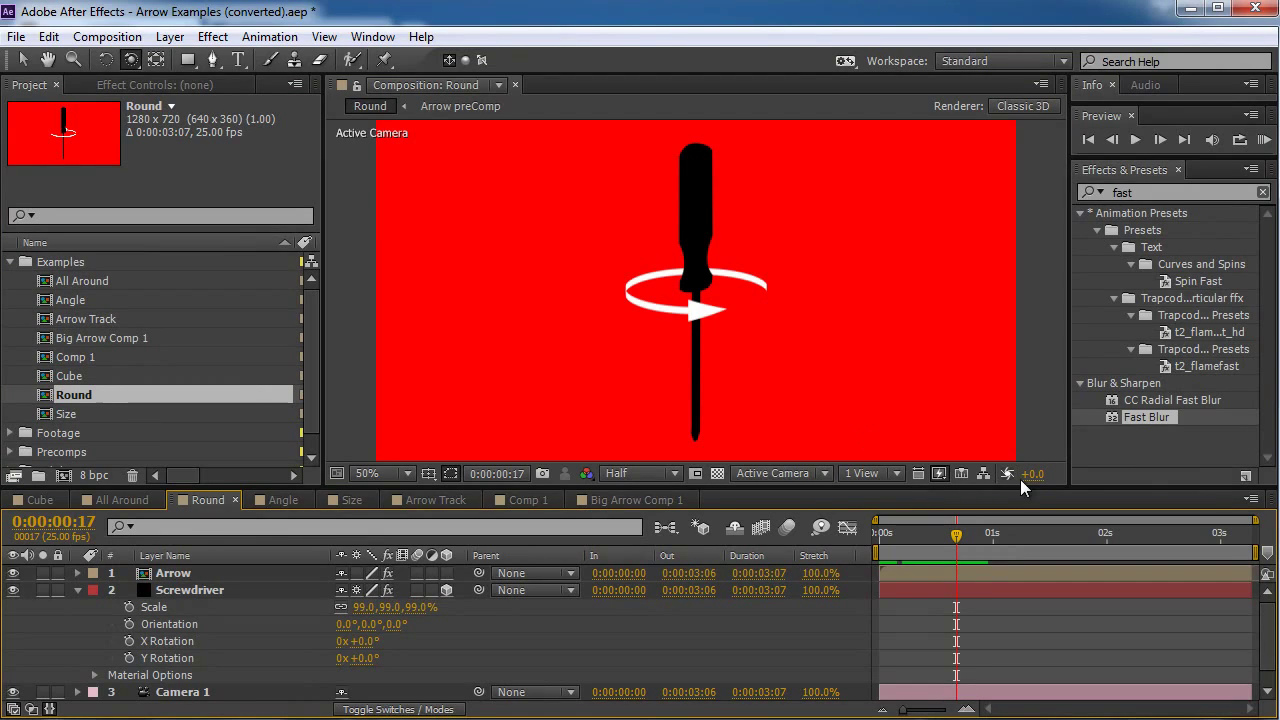
{"action": "key", "text": "space"}
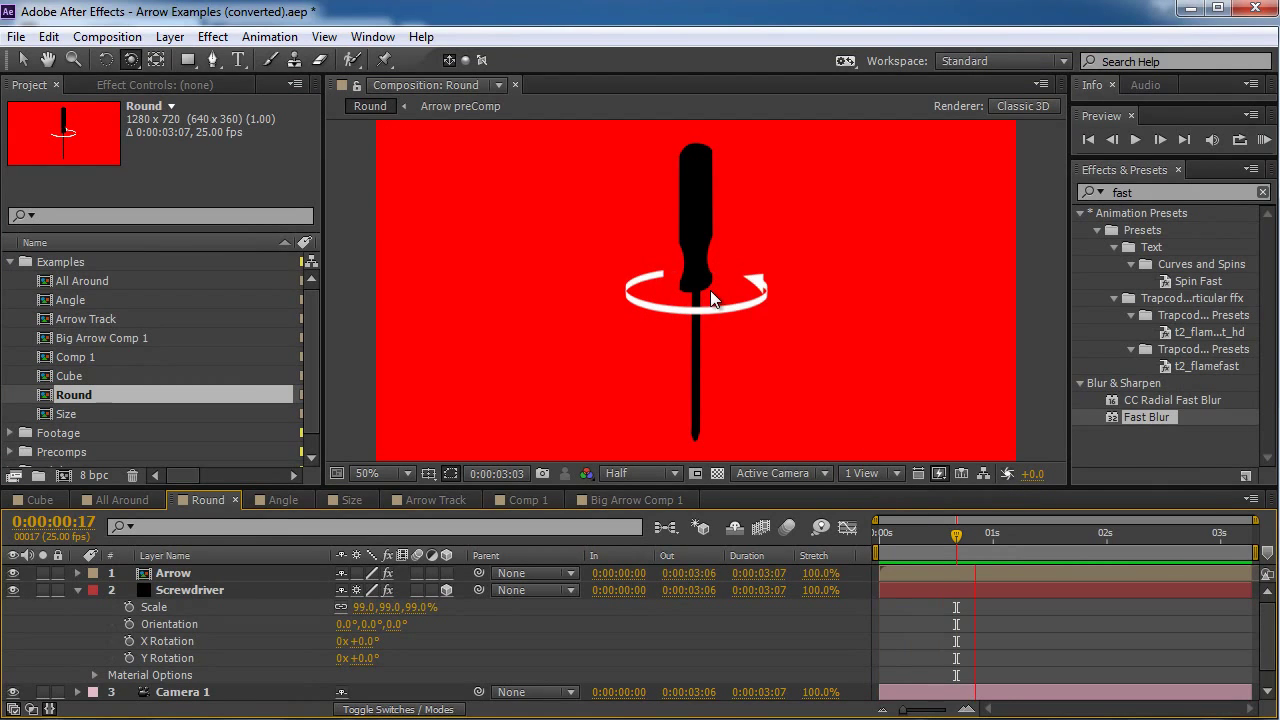
{"action": "left_click", "coordinate": [732, 296]}
{"action": "left_click_drag", "start_coordinate": [751, 303], "coordinate": [736, 324]}
{"action": "left_click", "coordinate": [201, 574]}
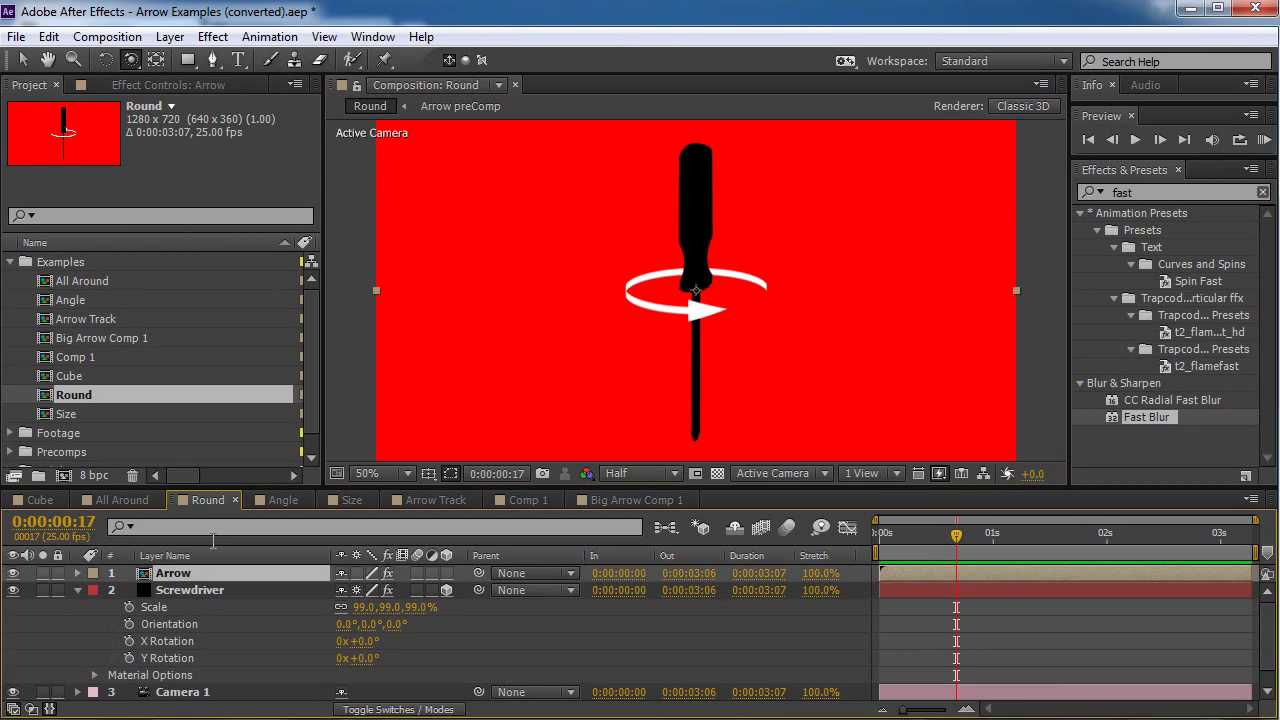
{"action": "left_click", "coordinate": [154, 84]}
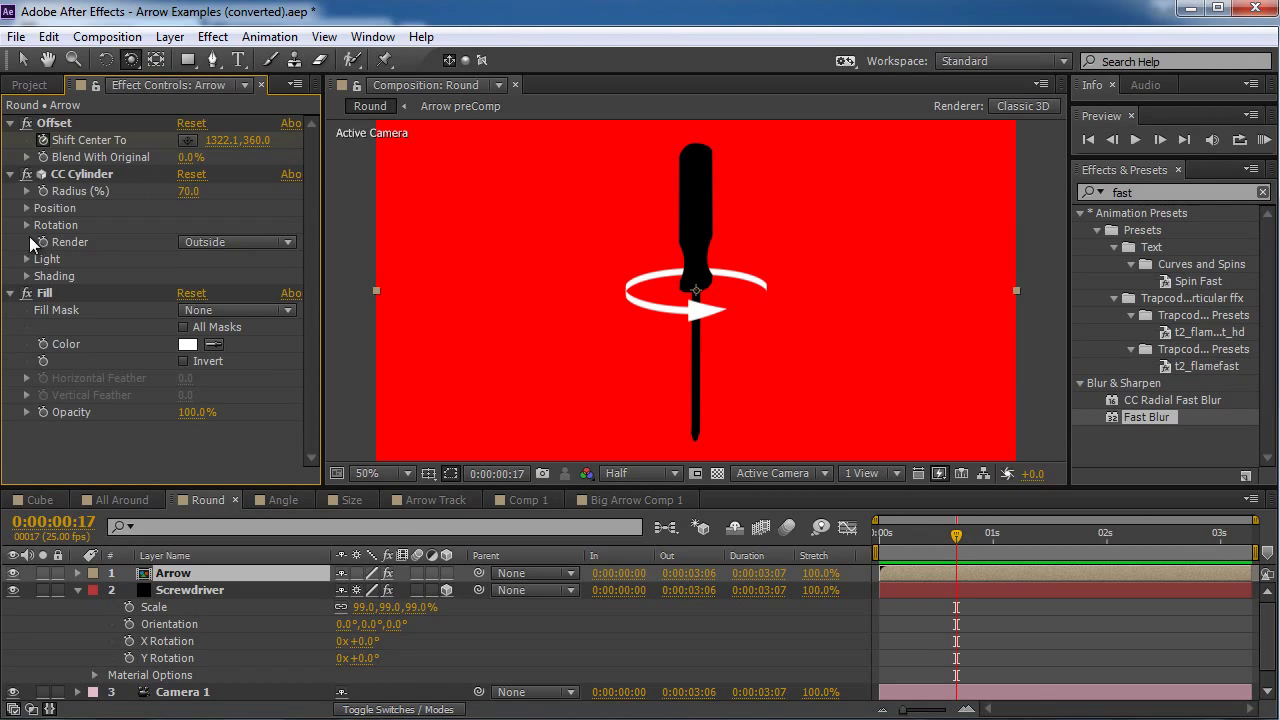
{"action": "left_click", "coordinate": [26, 174]}
{"action": "left_click", "coordinate": [26, 174]}
{"action": "left_click", "coordinate": [26, 174]}
{"action": "left_click", "coordinate": [26, 174]}
{"action": "left_click", "coordinate": [26, 174]}
{"action": "left_click", "coordinate": [26, 174]}
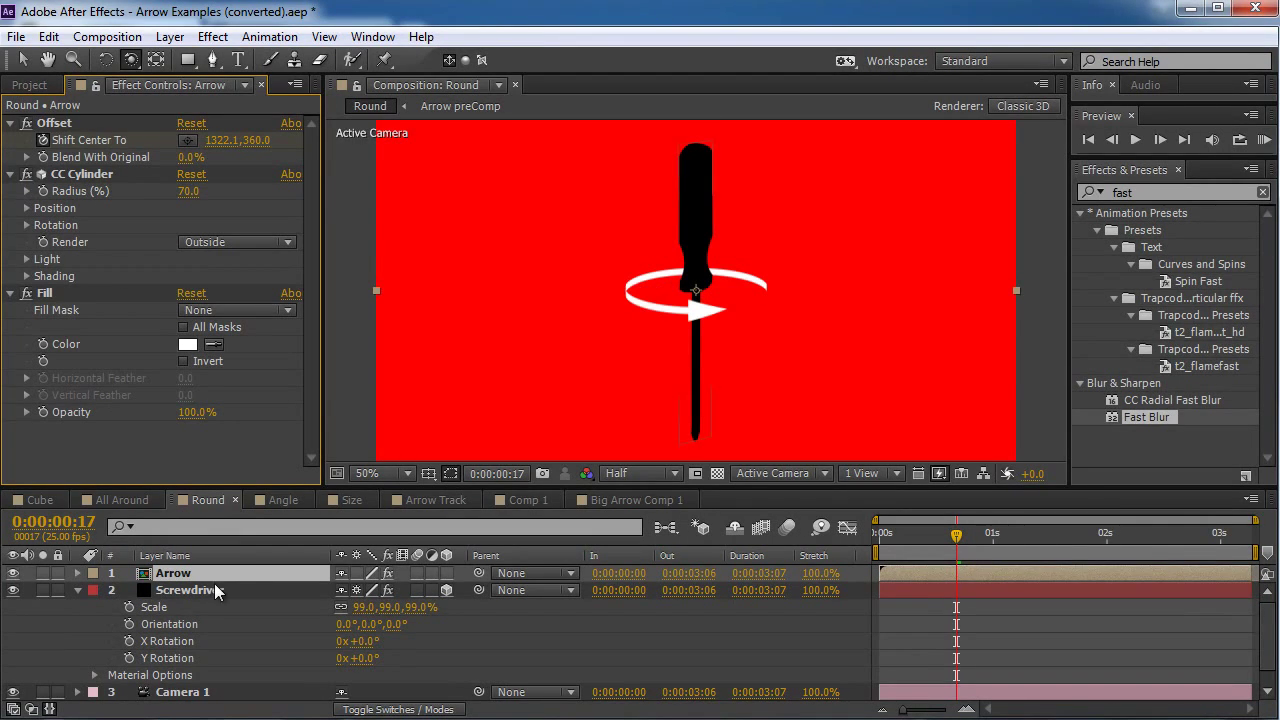
{"action": "scroll", "coordinate": [207, 576], "scroll_direction": "down", "scroll_amount": 1}
{"action": "left_click", "coordinate": [190, 692]}
- Replace the old arrow layers with a new Arrow preset arrow without a start arrowhead
{"action": "key", "text": "Delete"}
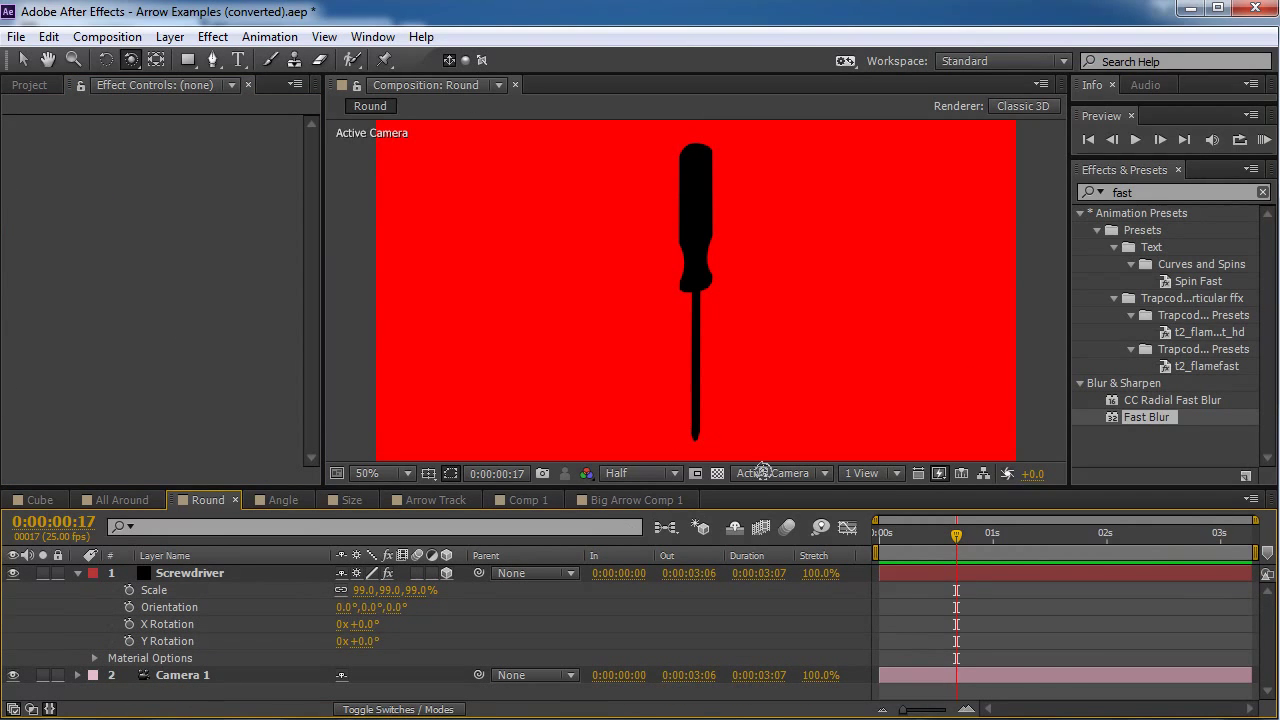
{"action": "left_click", "coordinate": [1155, 191]}
{"action": "type", "text": "arr"}
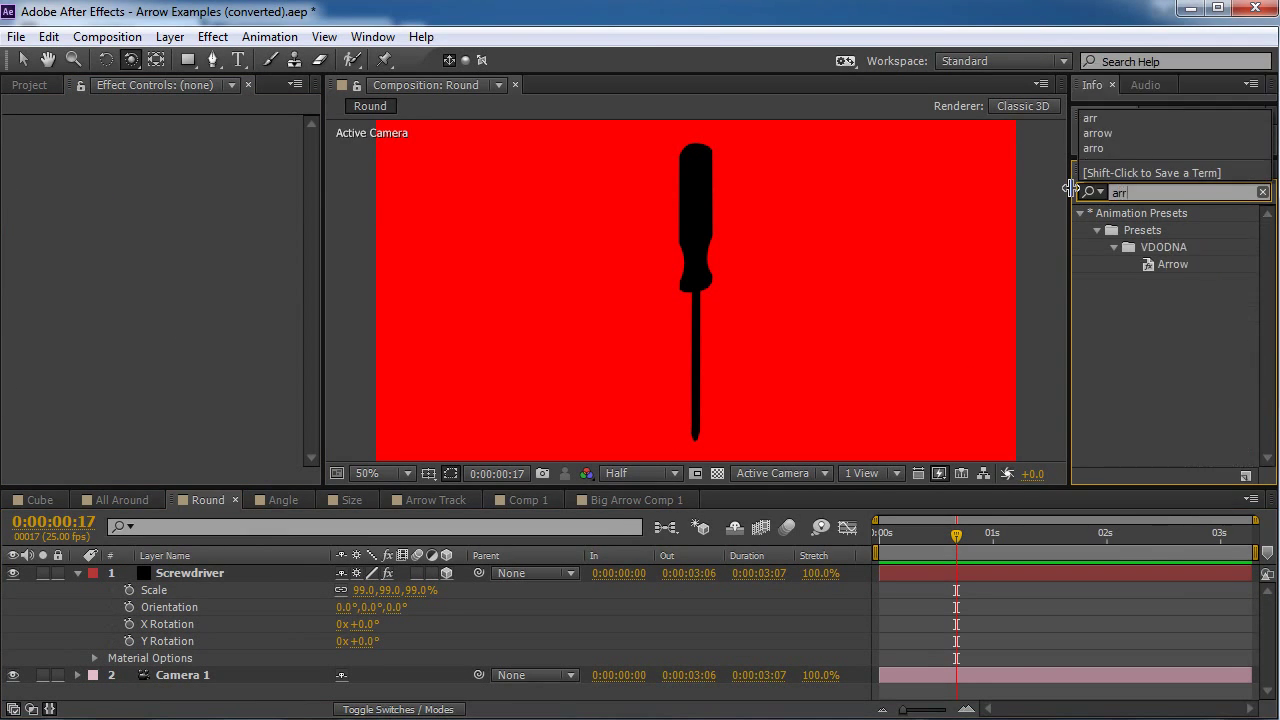
{"action": "double_click", "coordinate": [1166, 264]}
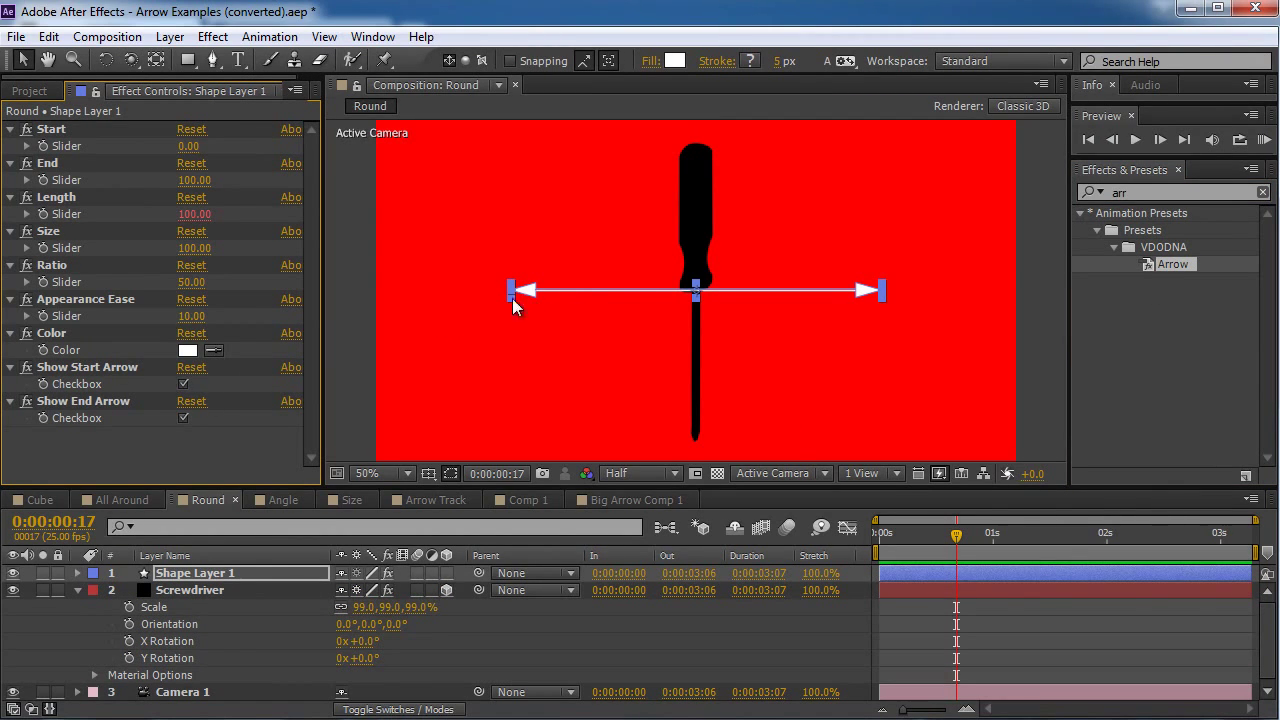
{"action": "left_click", "coordinate": [183, 385]}
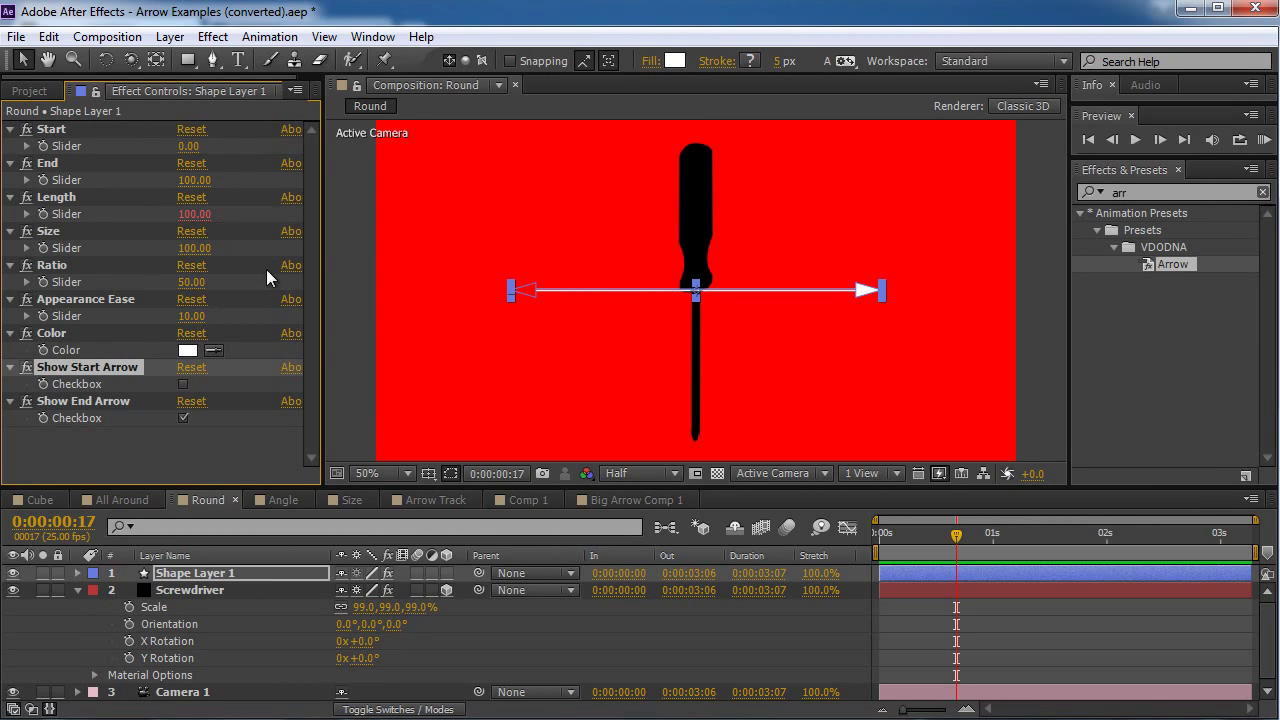
- Scale the arrow to 142% with a 10 px stroke and pre-compose it as Arrow
{"action": "key", "text": "s"}
{"action": "left_click_drag", "start_coordinate": [367, 590], "coordinate": [409, 590]}
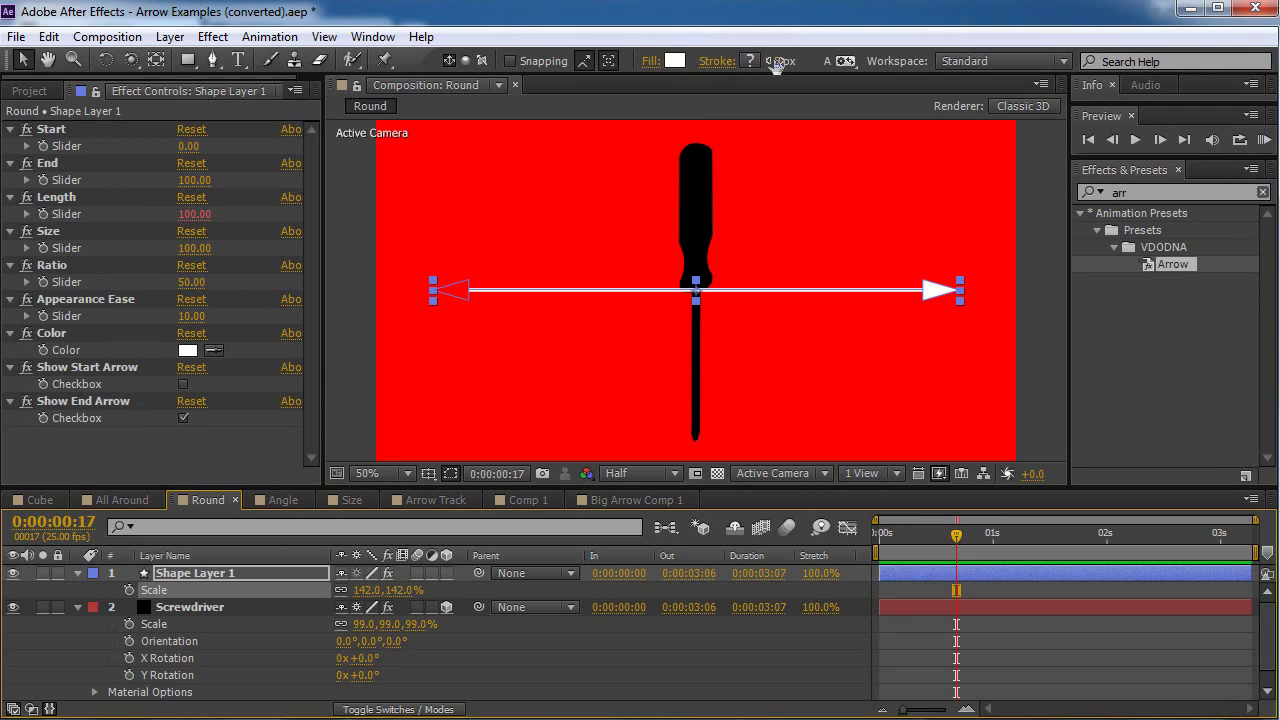
{"action": "left_click", "coordinate": [780, 289]}
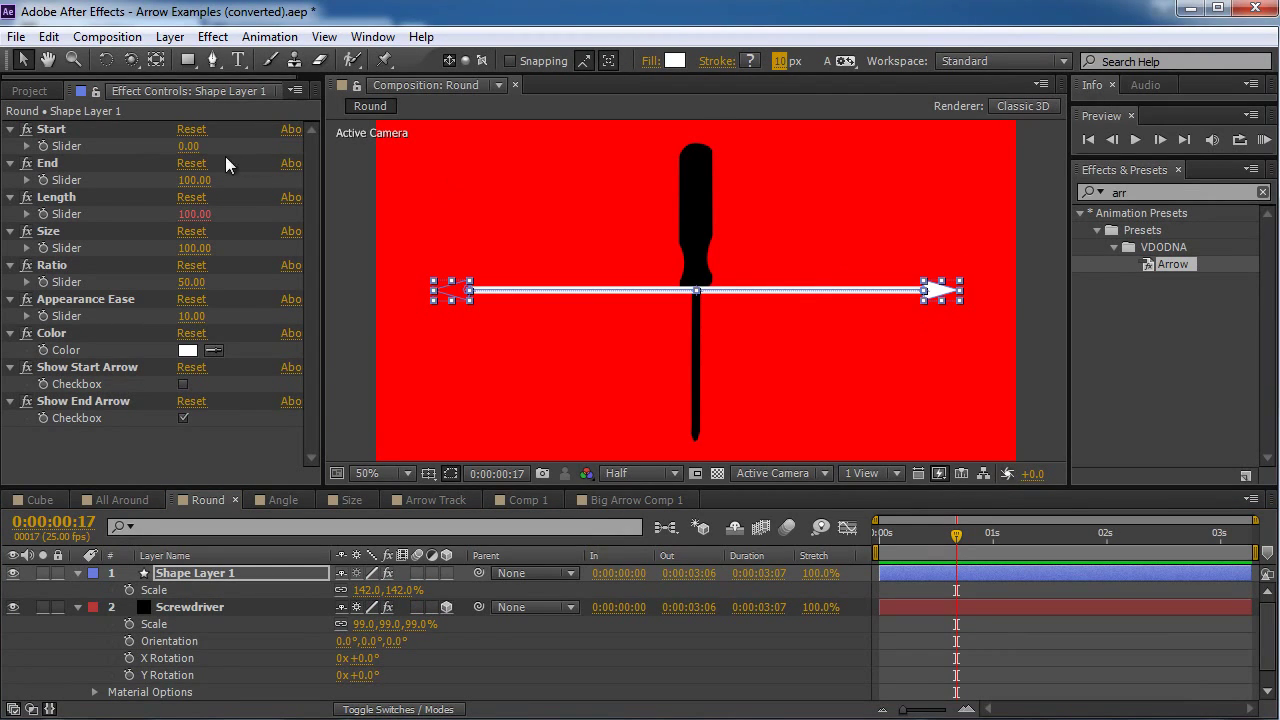
{"action": "left_click", "coordinate": [242, 572]}
{"action": "key", "text": "ctrl+shift+c"}
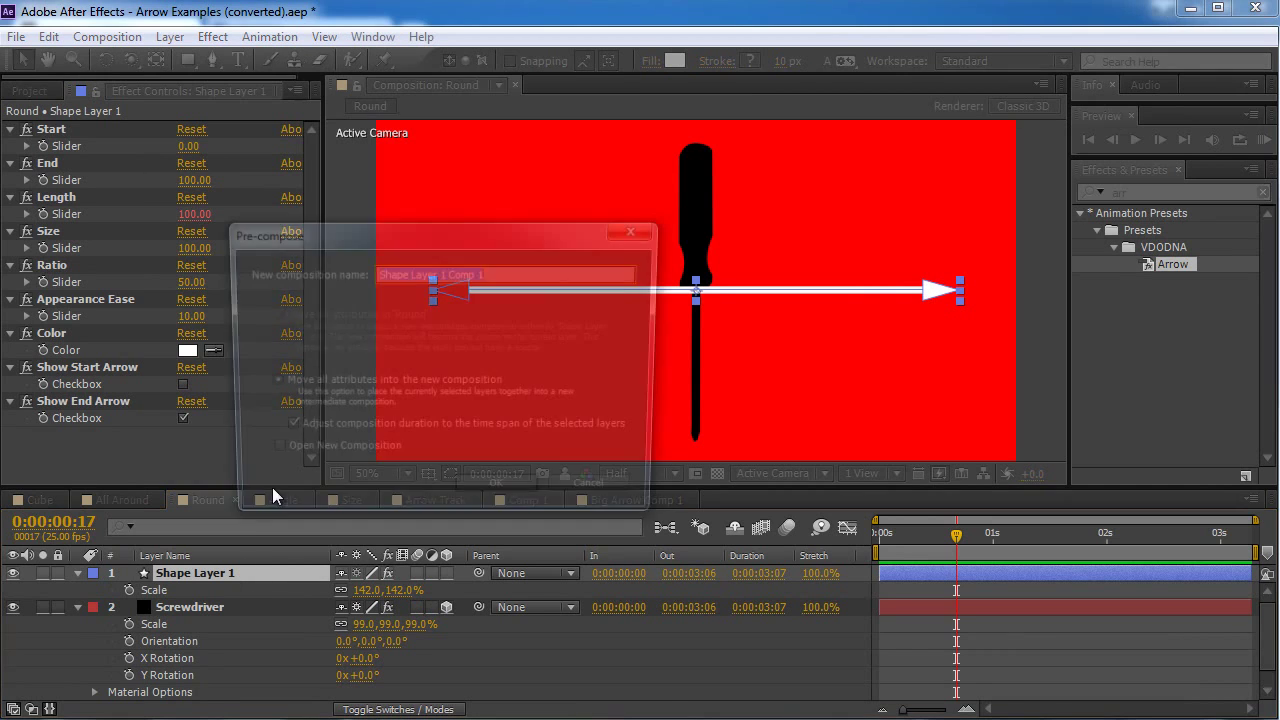
{"action": "type", "text": "Arrow"}
{"action": "key", "text": "Return"}
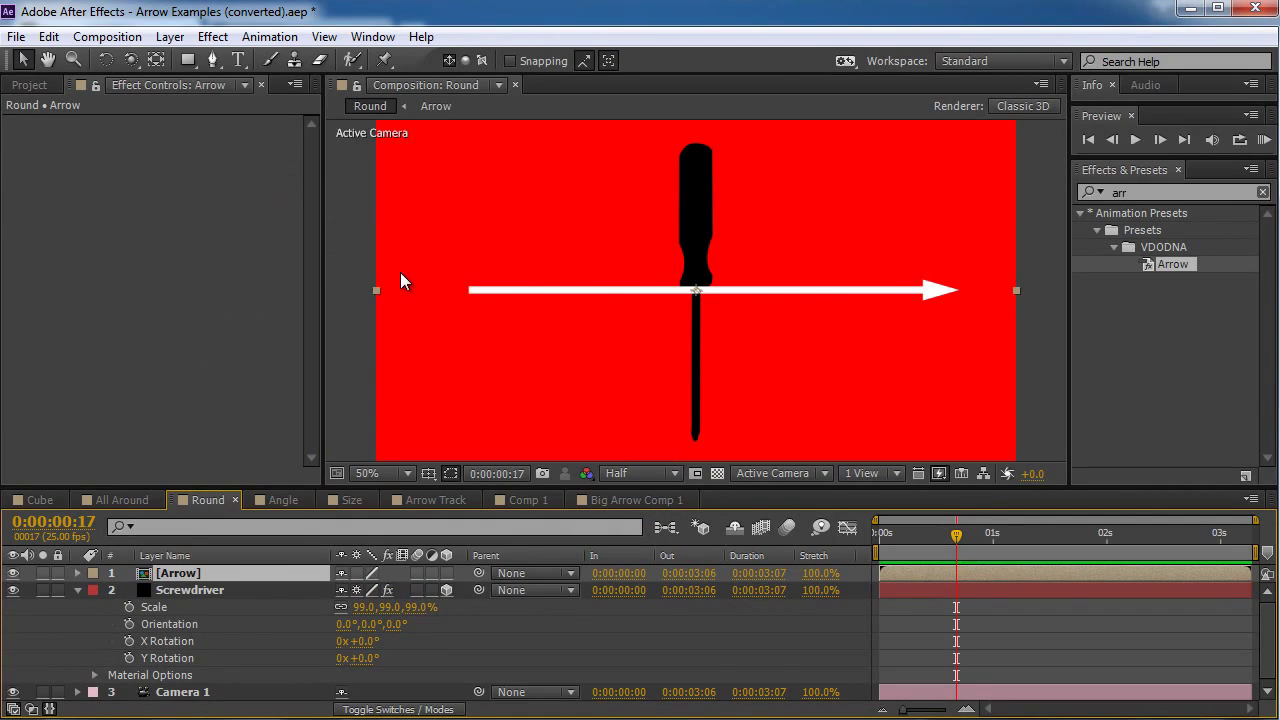
{"action": "left_click", "coordinate": [1120, 192]}
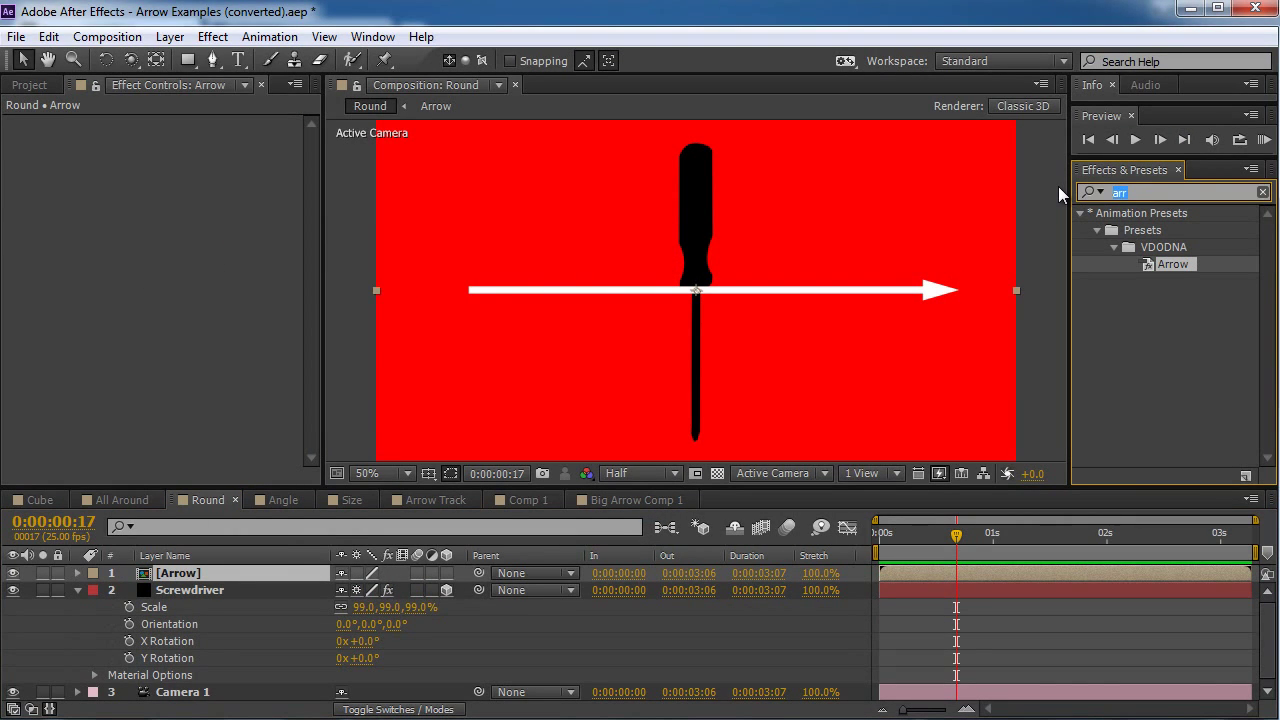
- Apply the Offset effect to the Arrow precomp and test sliding it sideways
{"action": "type", "text": "off"}
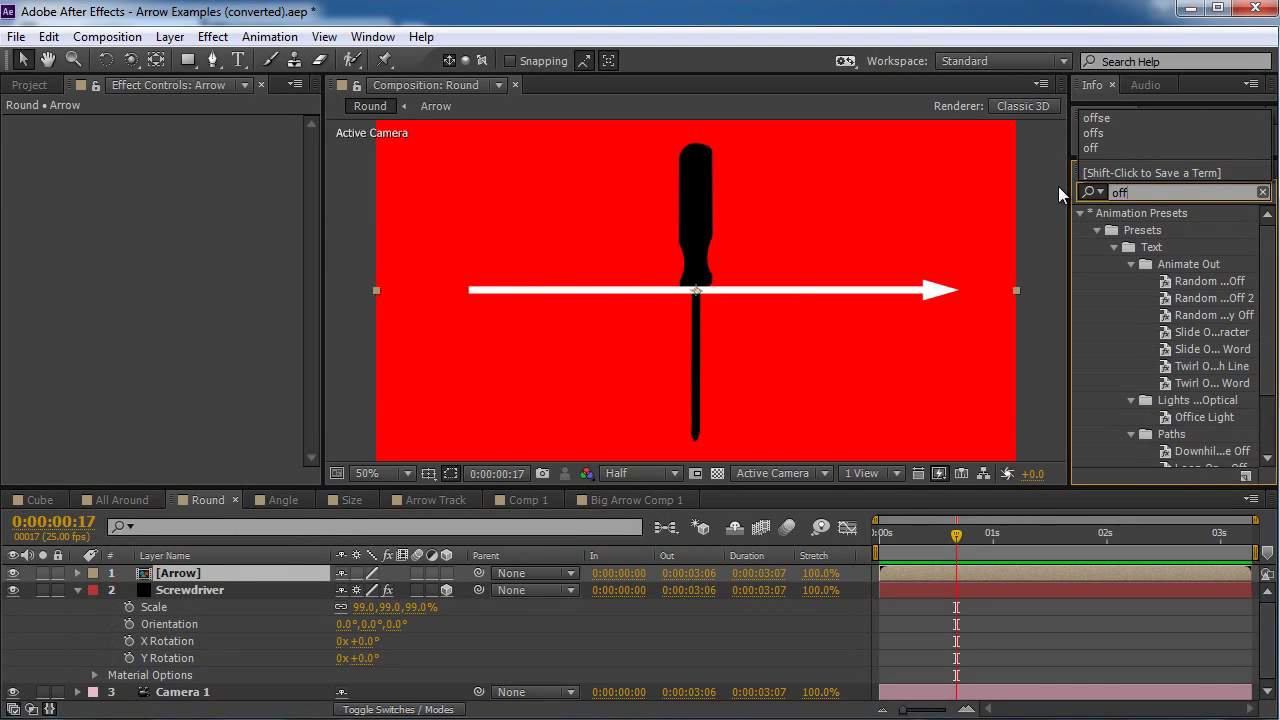
{"action": "type", "text": "s"}
{"action": "left_click_drag", "start_coordinate": [1140, 264], "coordinate": [873, 290]}
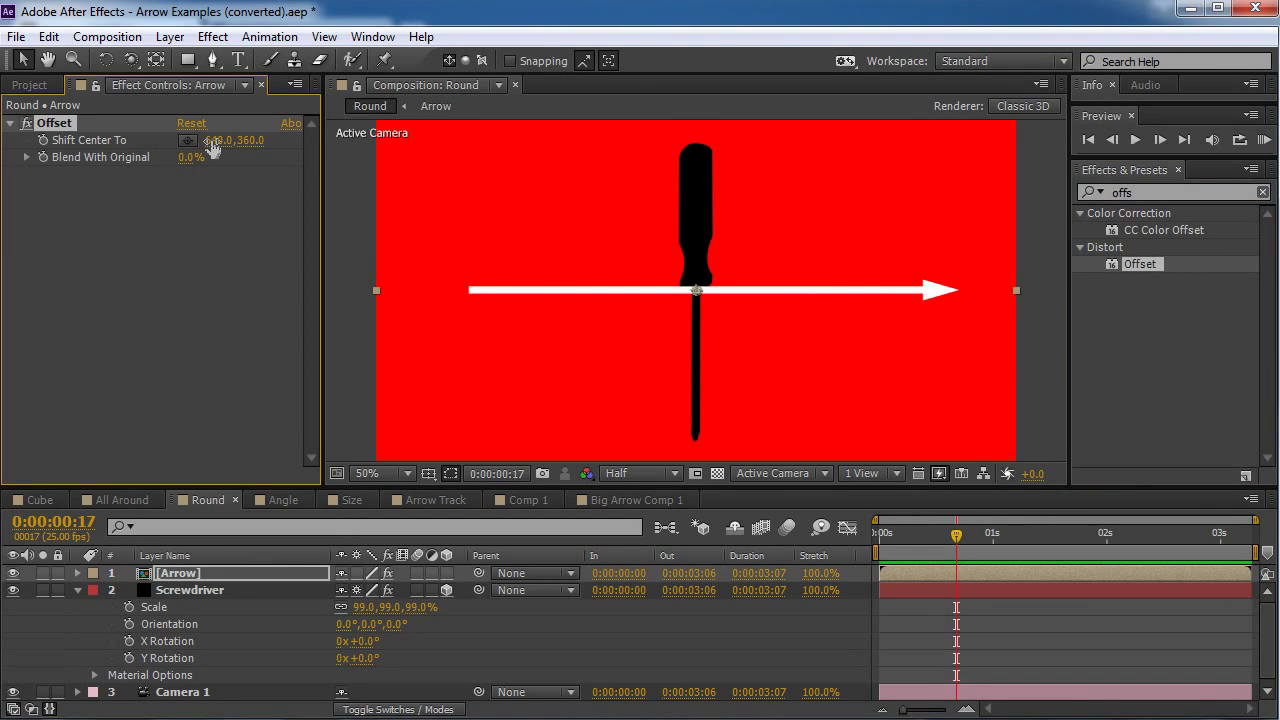
{"action": "left_click_drag", "start_coordinate": [213, 141], "coordinate": [671, 141]}
{"action": "key", "text": "ctrl+z"}
- Keyframe Shift Center To from 640 at the start to 4234 at the end, then preview
{"action": "key", "text": "Home"}
{"action": "left_click", "coordinate": [42, 141]}
{"action": "key", "text": "End"}
{"action": "left_click_drag", "start_coordinate": [226, 142], "coordinate": [634, 188]}
{"action": "key", "text": "space"}
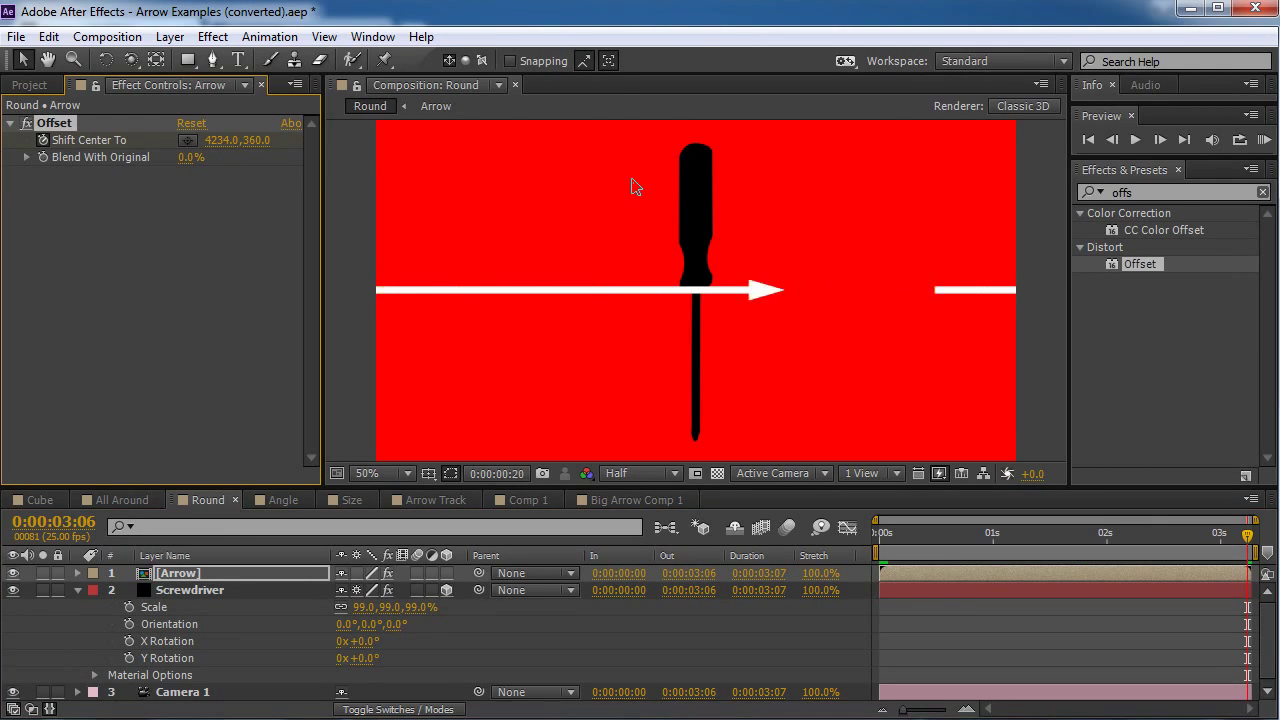
{"action": "left_click", "coordinate": [243, 574]}
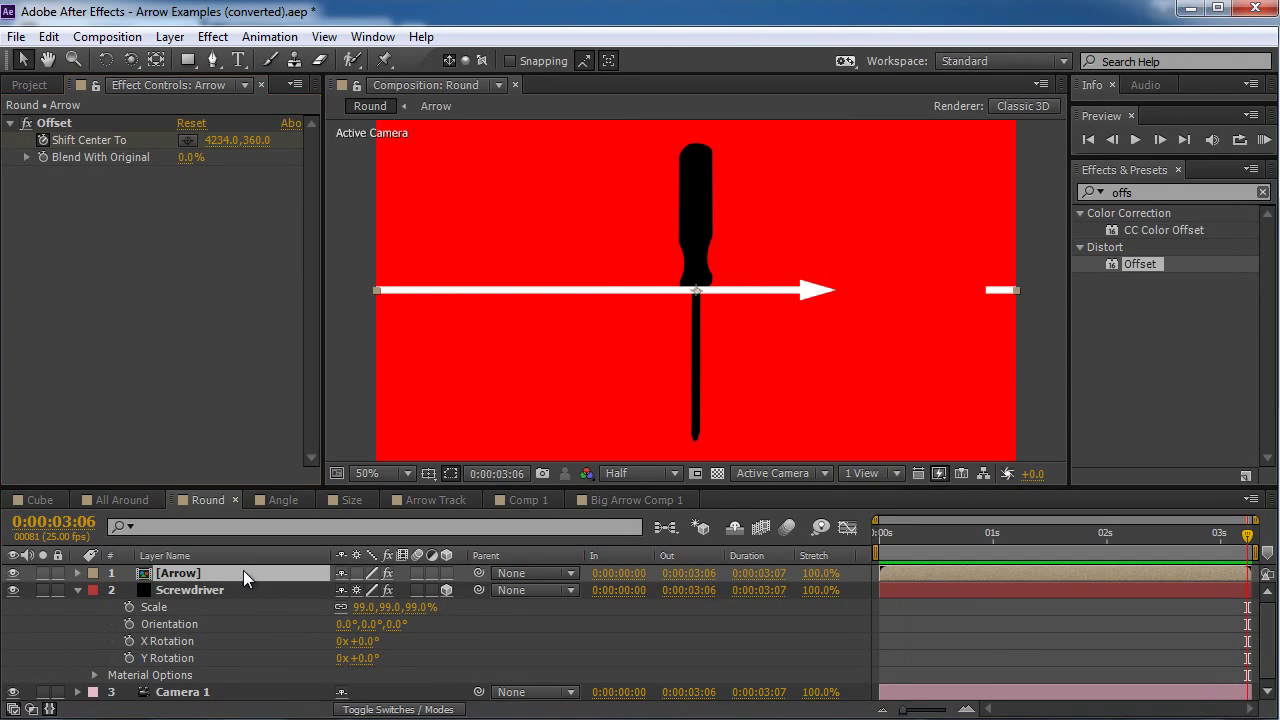
- Apply CC Cylinder to the Arrow layer and orbit the camera to see the ring
{"action": "left_click", "coordinate": [1091, 190]}
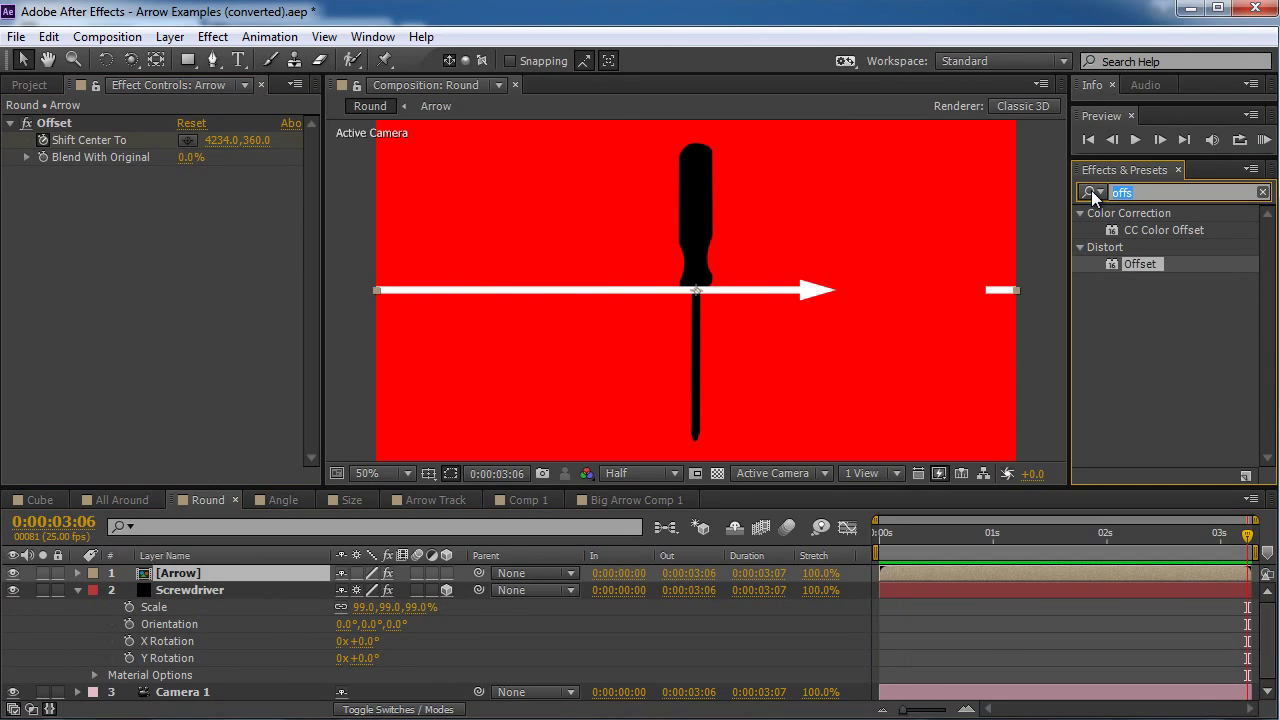
{"action": "type", "text": "cy"}
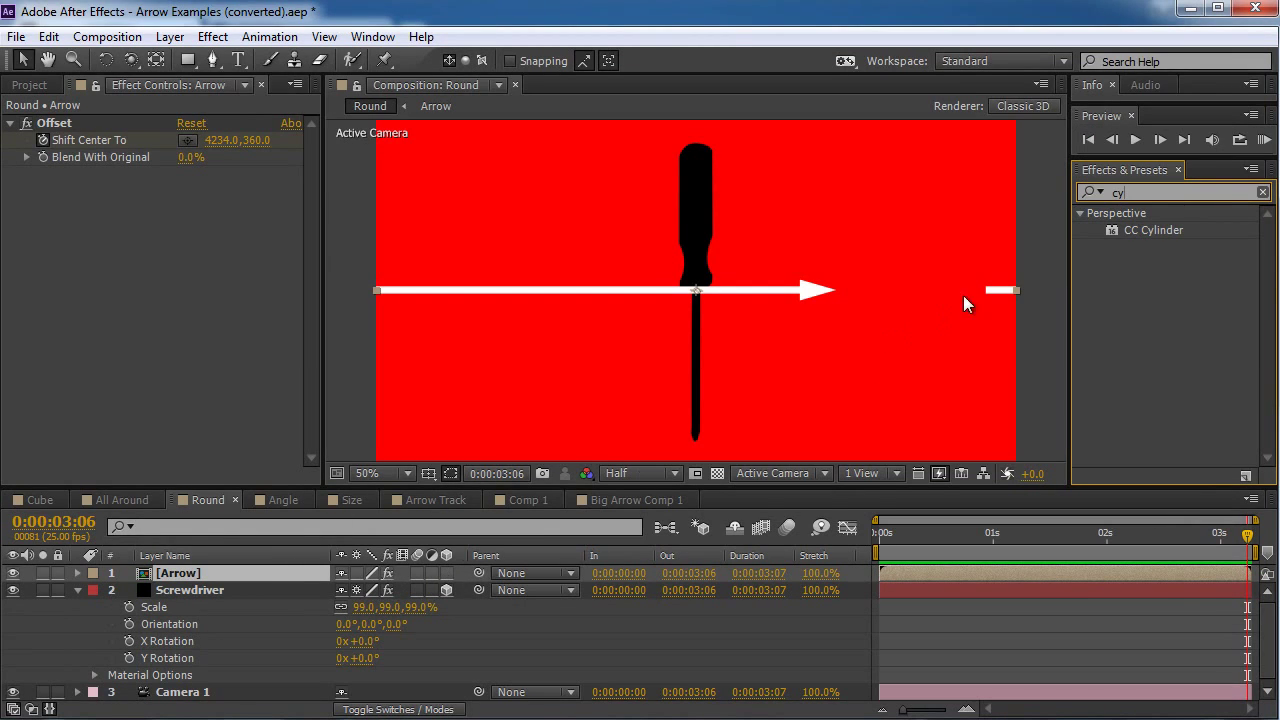
{"action": "left_click_drag", "start_coordinate": [1153, 230], "coordinate": [298, 569]}
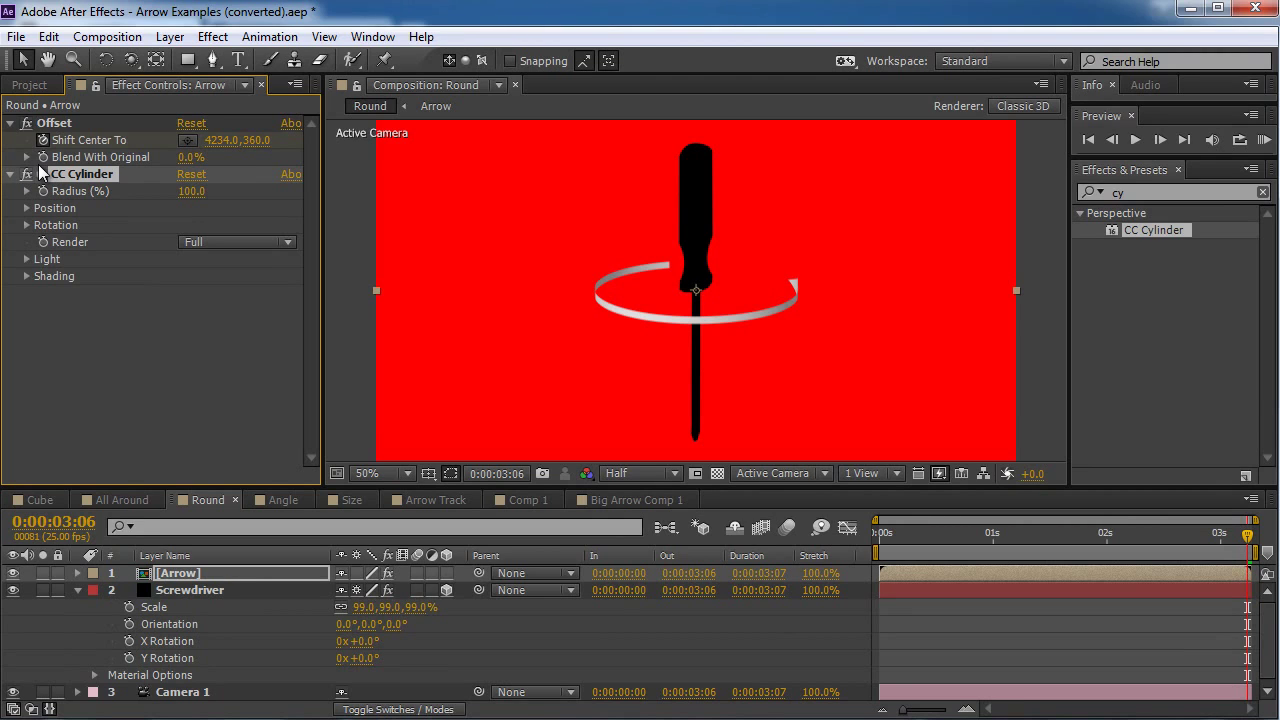
{"action": "key", "text": "c"}
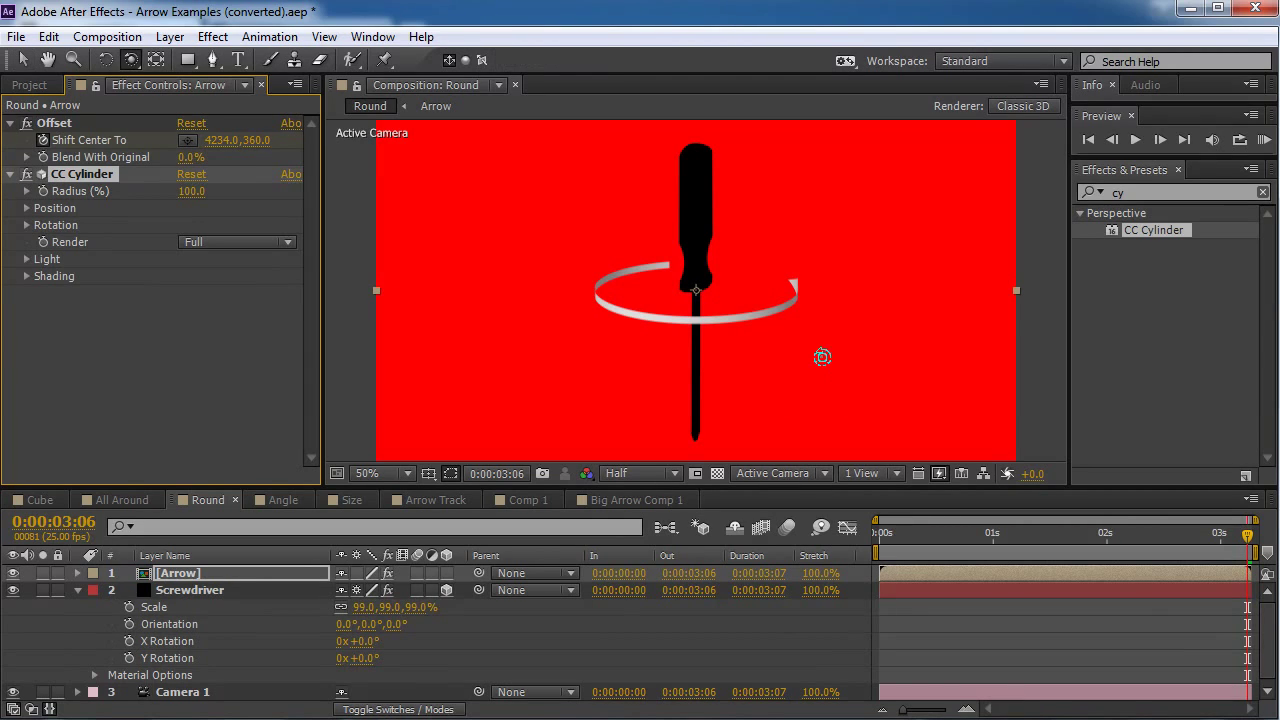
{"action": "mouse_move", "coordinate": [796, 366]}
{"action": "left_mouse_down"}
{"action": "mouse_move", "coordinate": [867, 314]}
{"action": "mouse_move", "coordinate": [876, 285]}
{"action": "mouse_move", "coordinate": [788, 350]}
{"action": "mouse_move", "coordinate": [837, 360]}
{"action": "mouse_move", "coordinate": [780, 366]}
{"action": "mouse_move", "coordinate": [826, 371]}
{"action": "mouse_move", "coordinate": [771, 366]}
{"action": "left_mouse_up"}
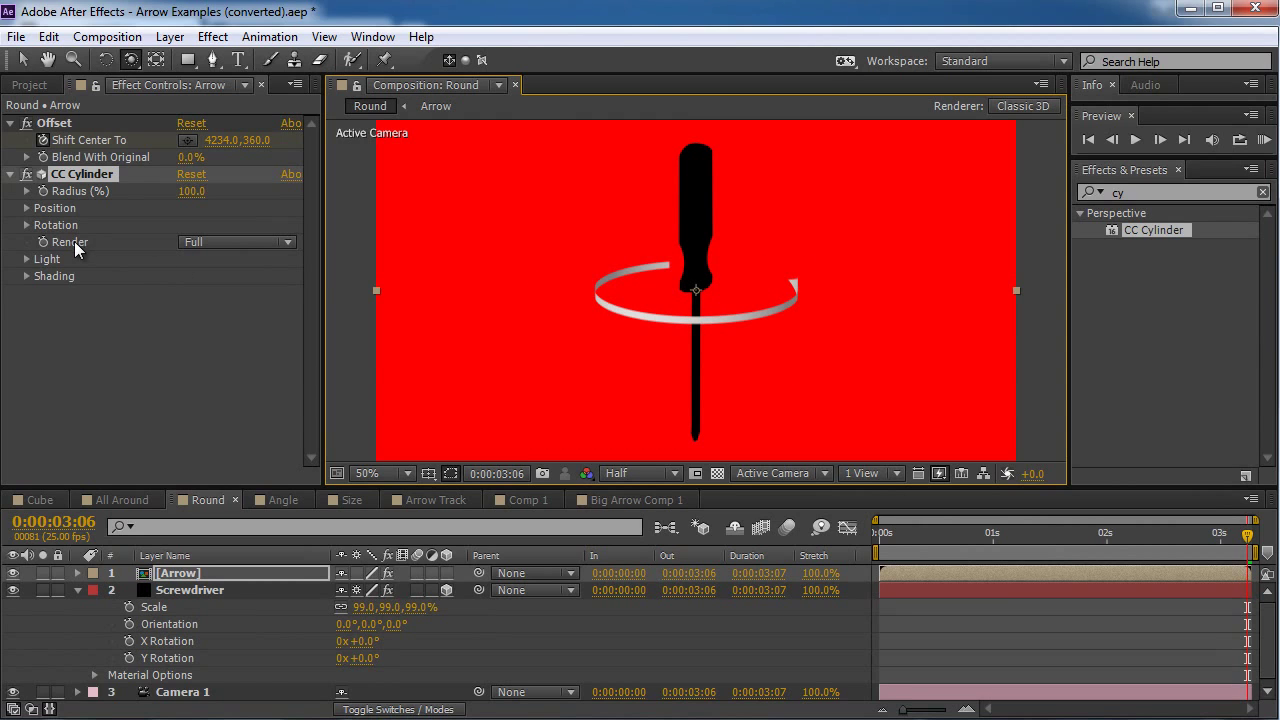
- Raise the cylinder's Ambient shading to 100 and tilt the view of the ring
{"action": "left_click", "coordinate": [28, 277]}
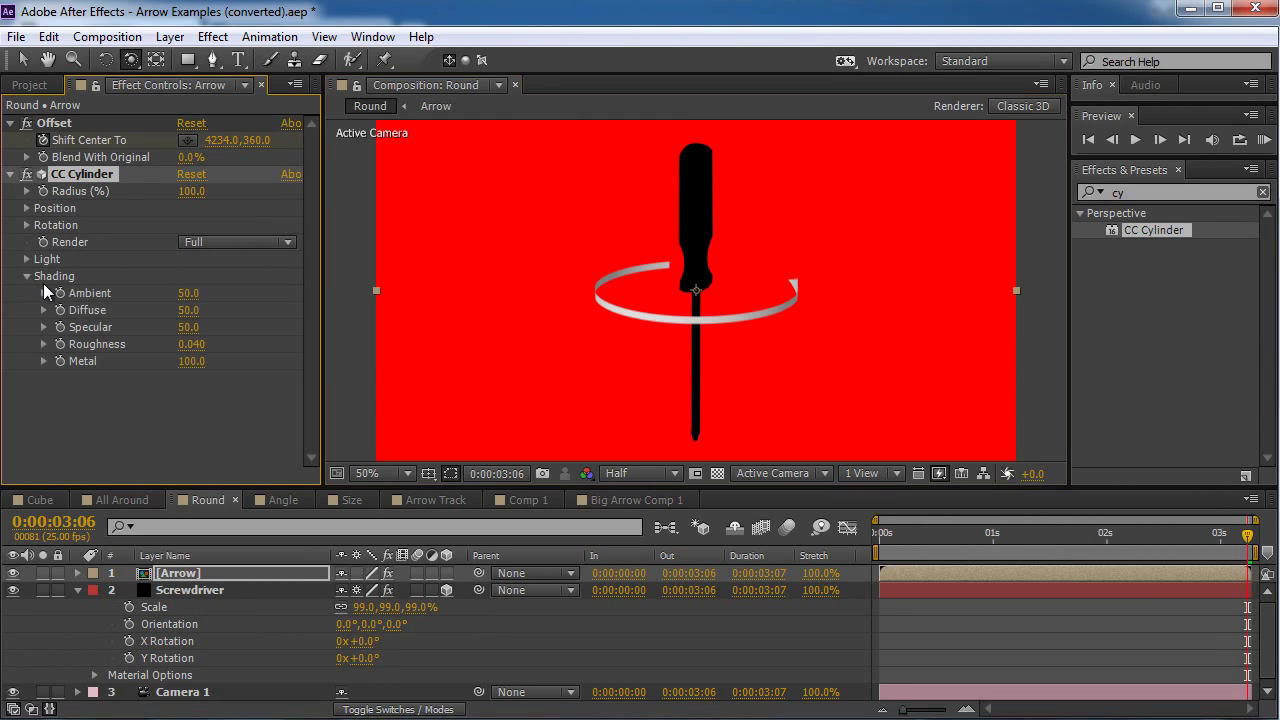
{"action": "left_click", "coordinate": [184, 293]}
{"action": "type", "text": "100"}
{"action": "key", "text": "Return"}
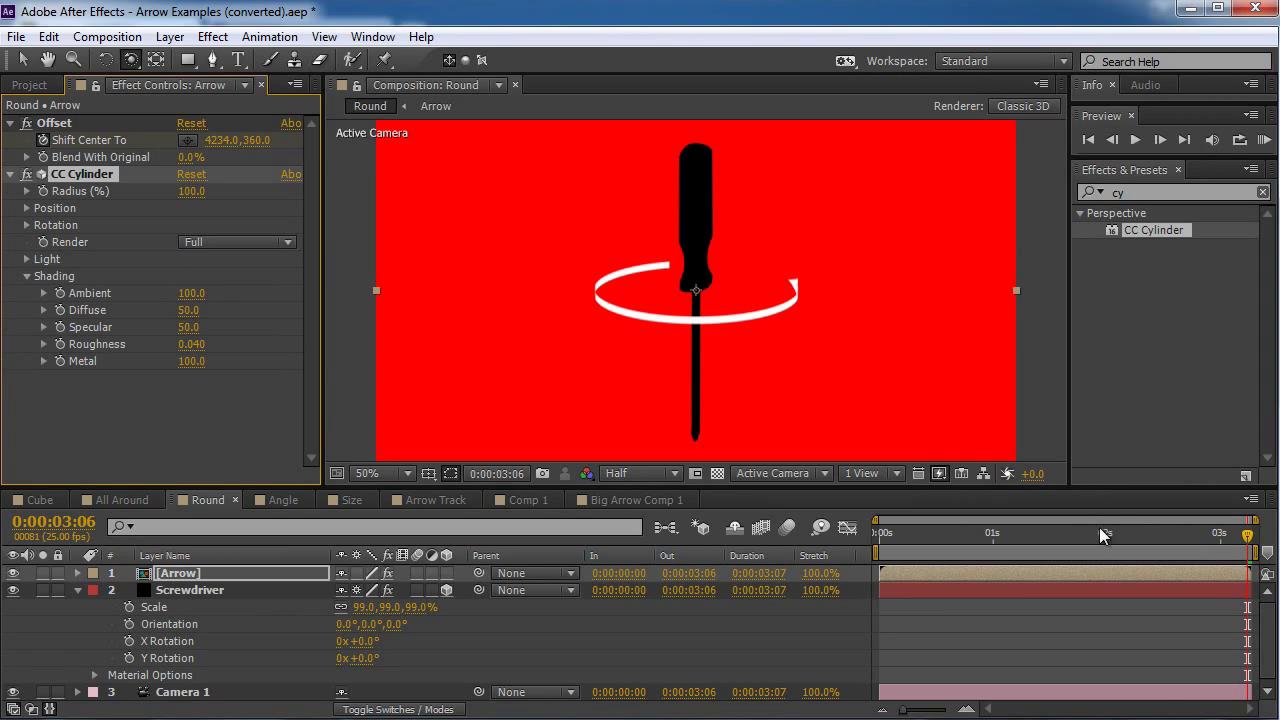
{"action": "left_click_drag", "start_coordinate": [1183, 540], "coordinate": [1156, 540]}
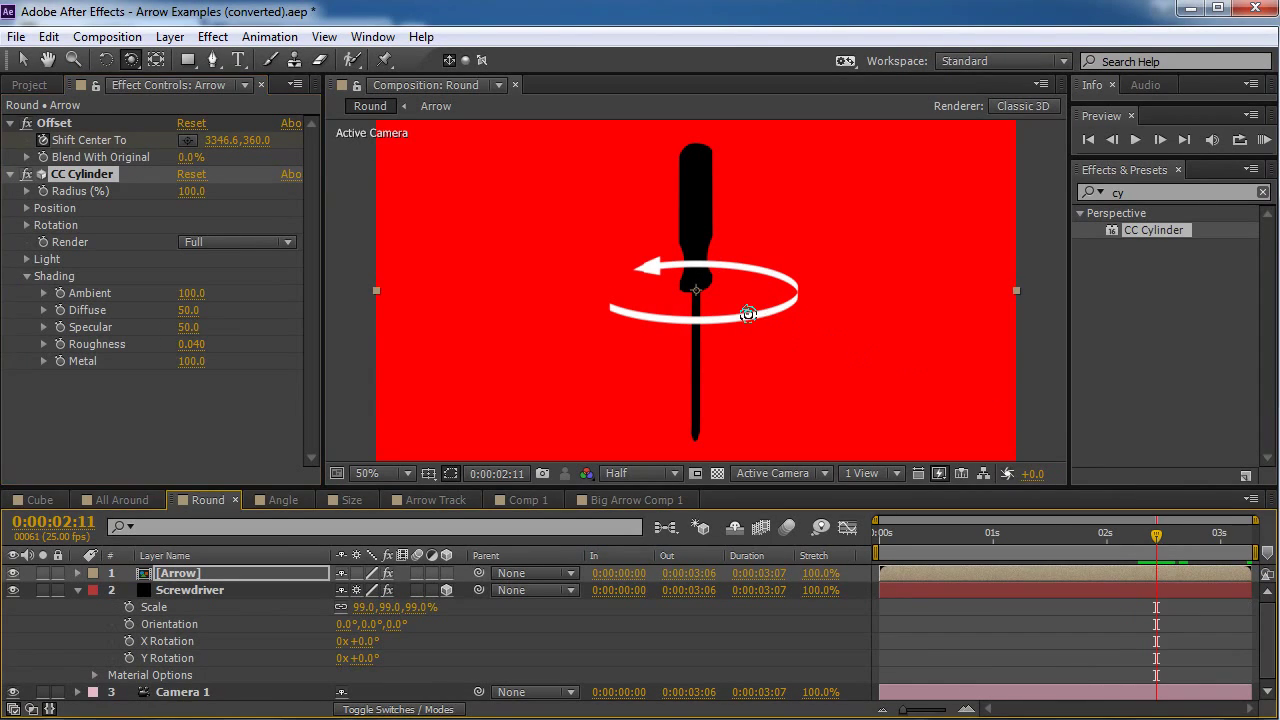
{"action": "mouse_move", "coordinate": [754, 310]}
{"action": "left_mouse_down"}
{"action": "mouse_move", "coordinate": [757, 257]}
{"action": "mouse_move", "coordinate": [744, 329]}
{"action": "left_mouse_up"}
{"action": "left_click", "coordinate": [251, 573]}
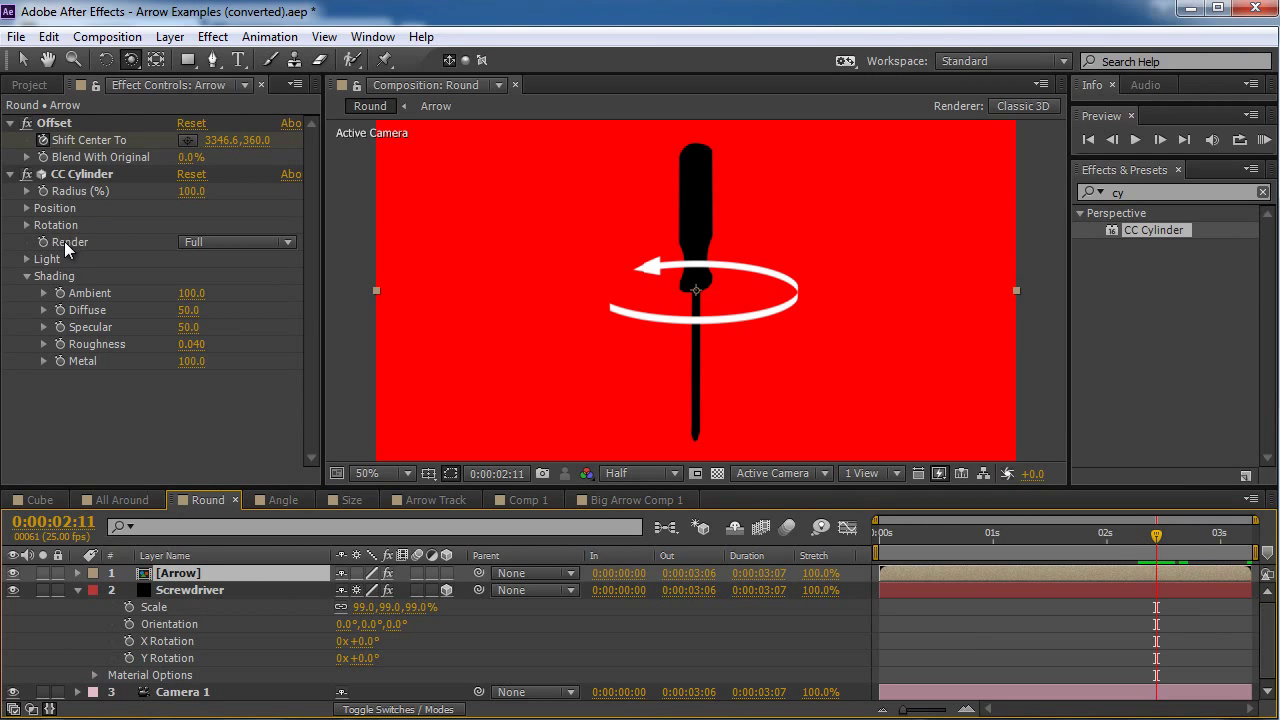
- Compare CC Cylinder's Render modes, leaving this ring rendering Outside
{"action": "left_click", "coordinate": [226, 246]}
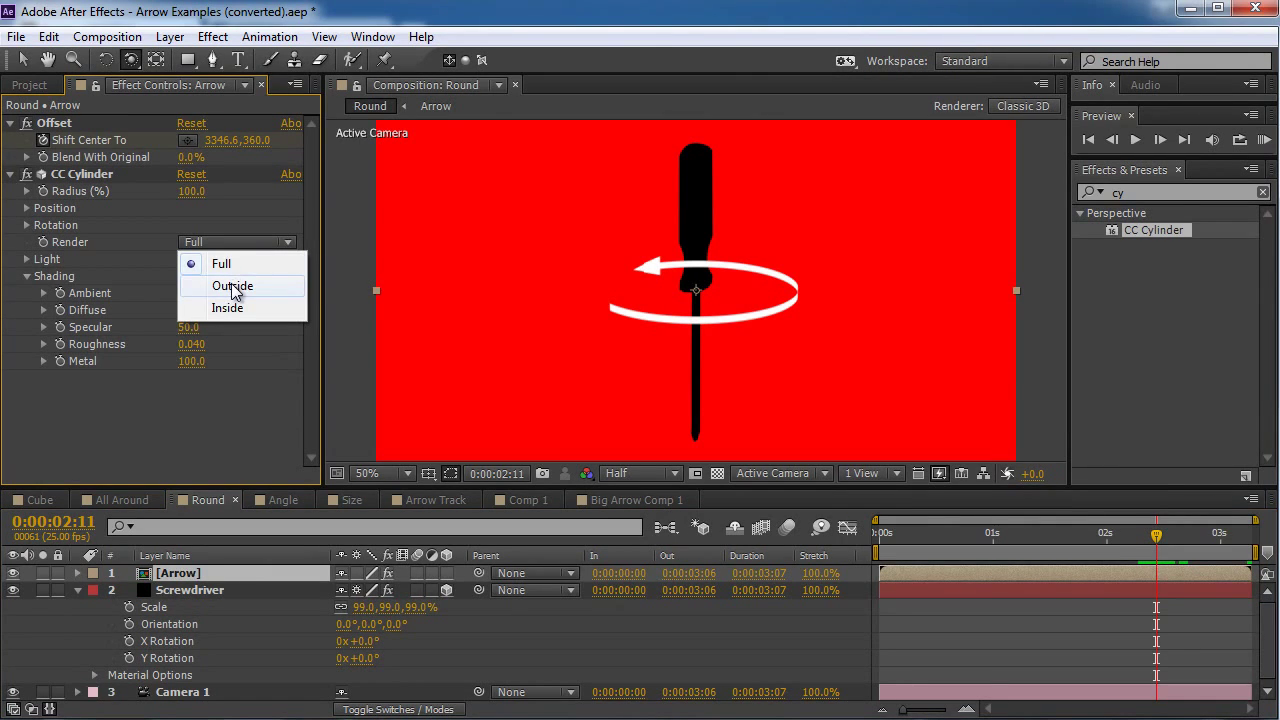
{"action": "left_click", "coordinate": [232, 287]}
{"action": "left_click", "coordinate": [229, 242]}
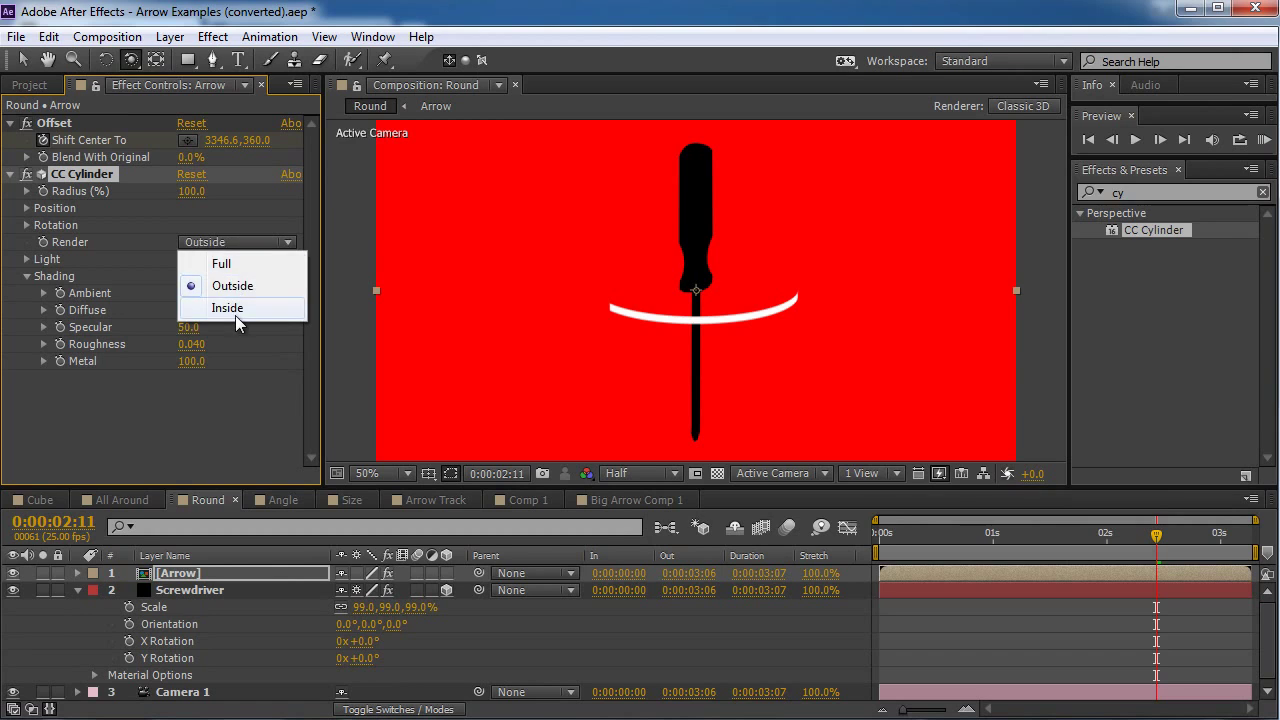
{"action": "left_click", "coordinate": [235, 313]}
{"action": "left_click", "coordinate": [226, 244]}
{"action": "left_click", "coordinate": [232, 276]}
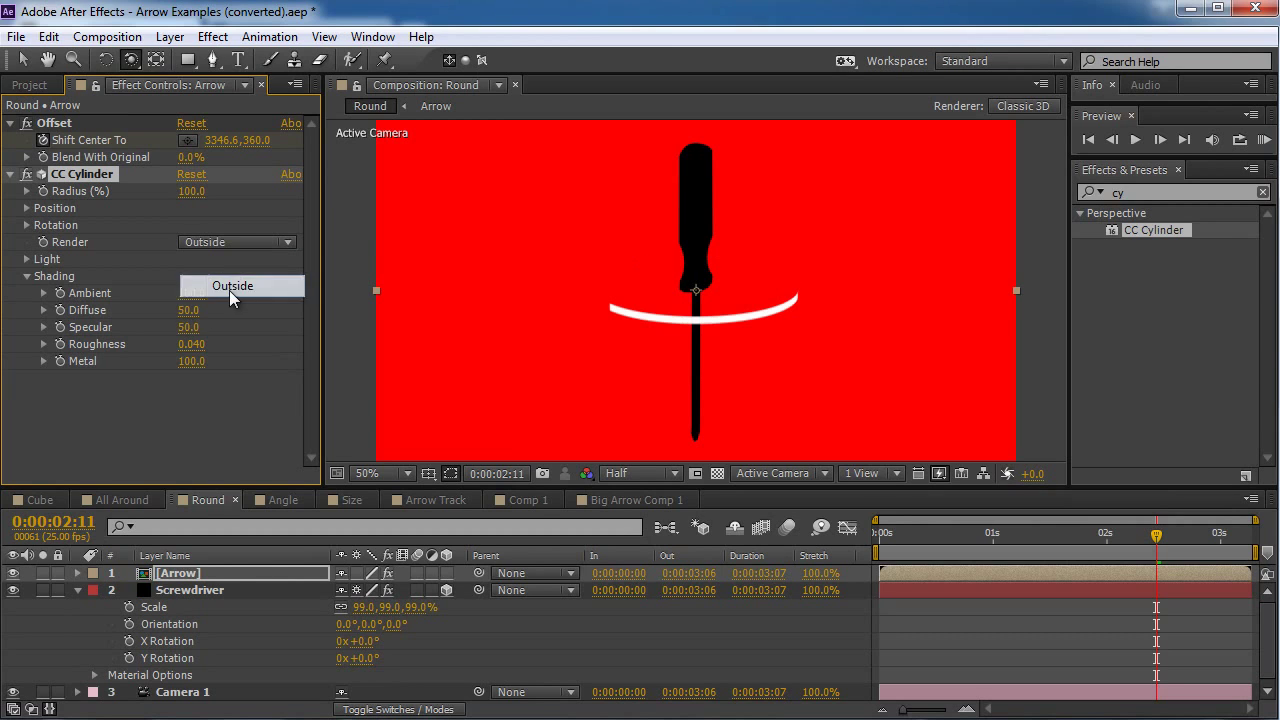
{"action": "left_click", "coordinate": [191, 570]}
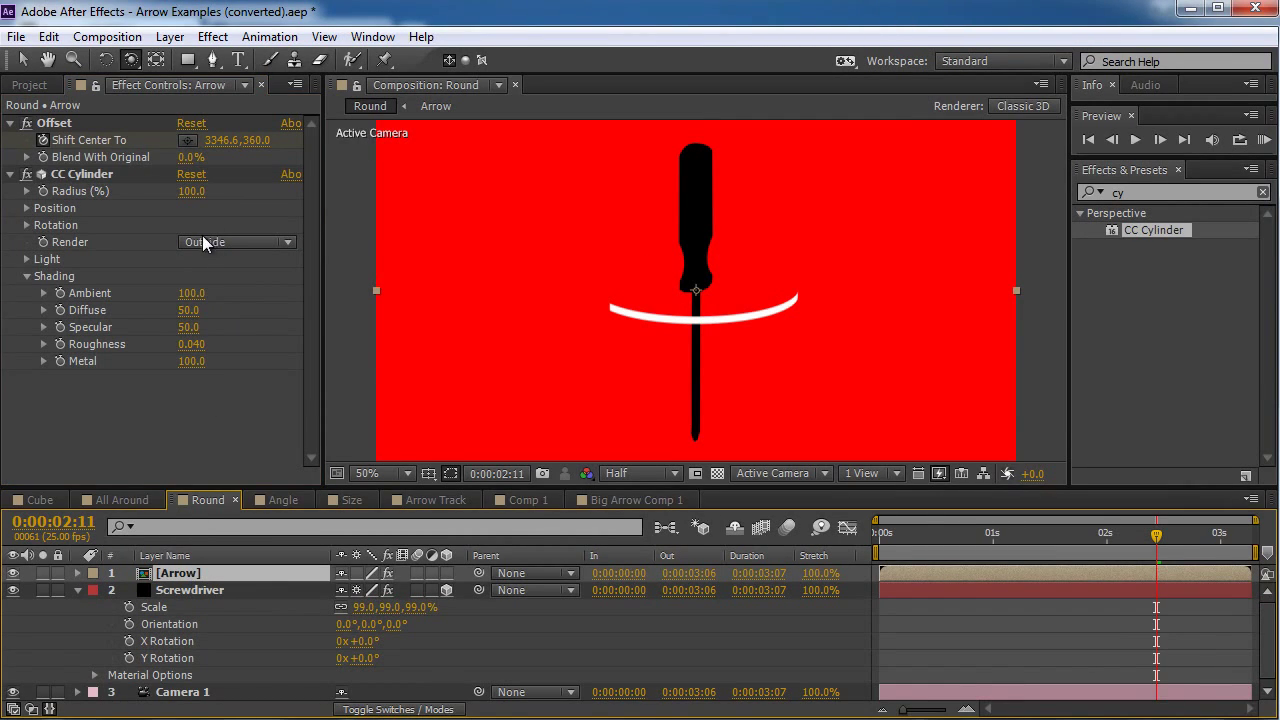
- Duplicate the Arrow layer below the screwdriver and set its cylinder Render to Inside
{"action": "key", "text": "ctrl+d"}
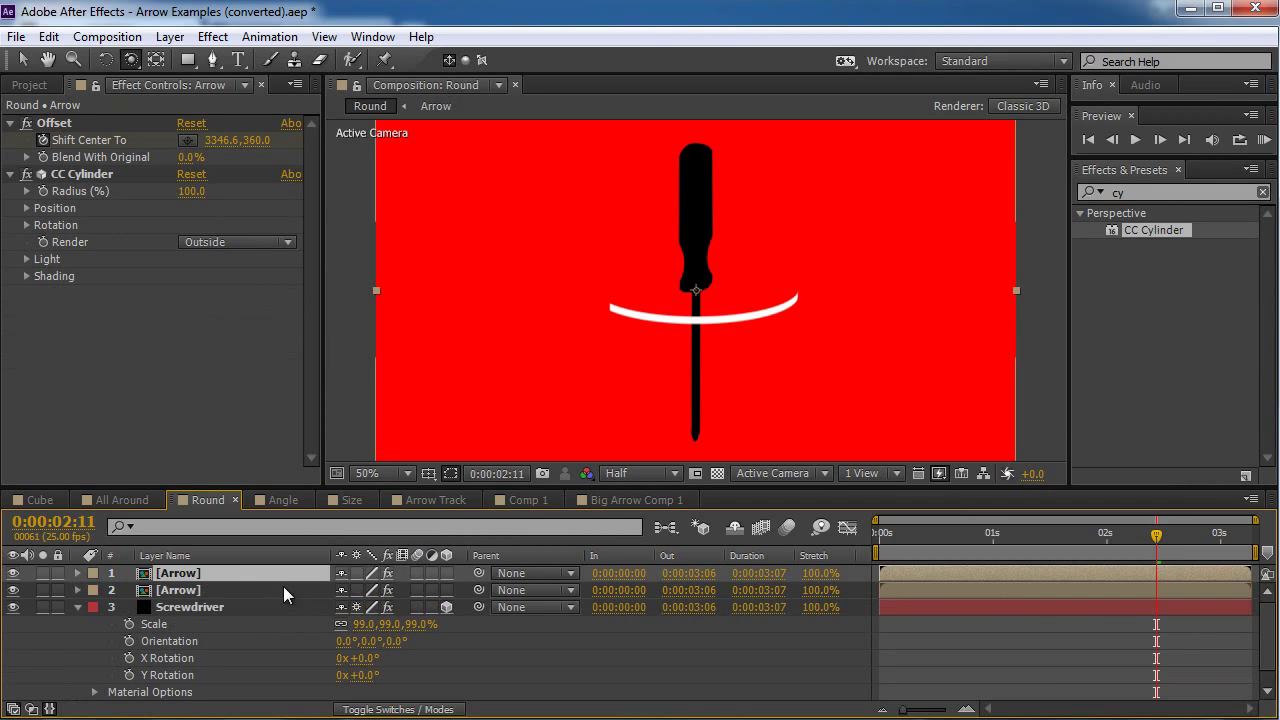
{"action": "left_click", "coordinate": [213, 589]}
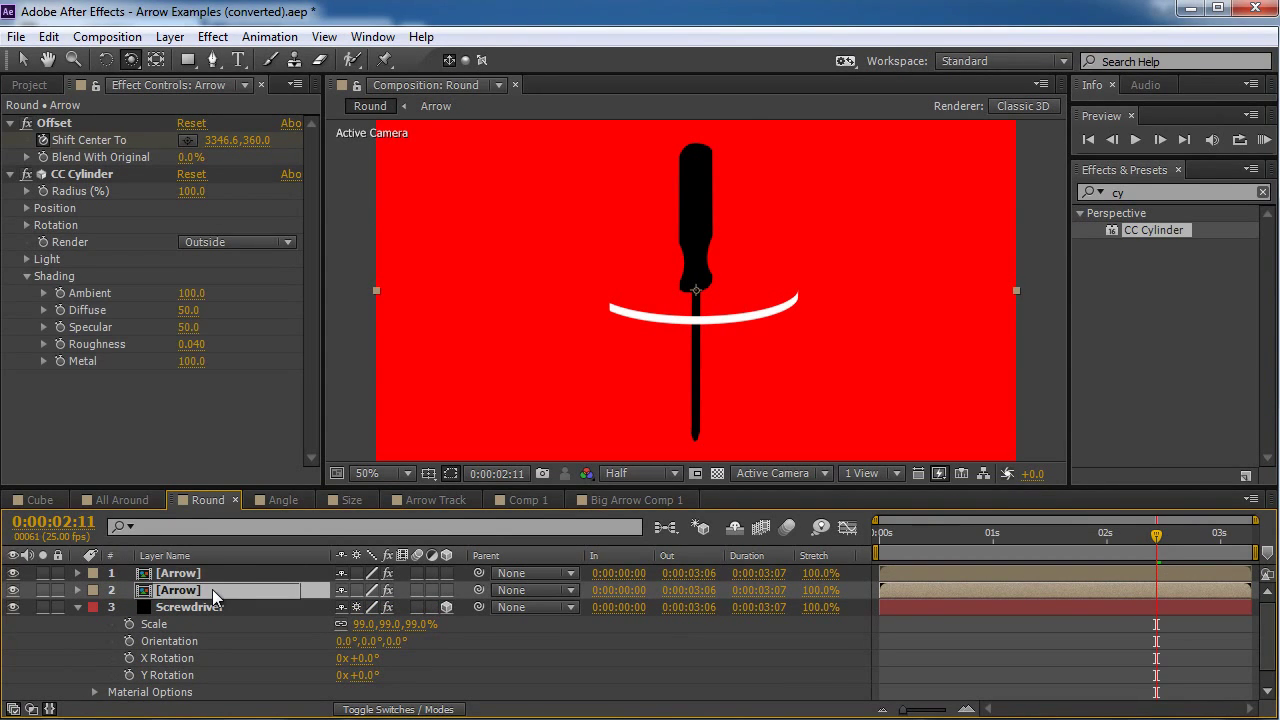
{"action": "left_click_drag", "start_coordinate": [212, 589], "coordinate": [208, 669]}
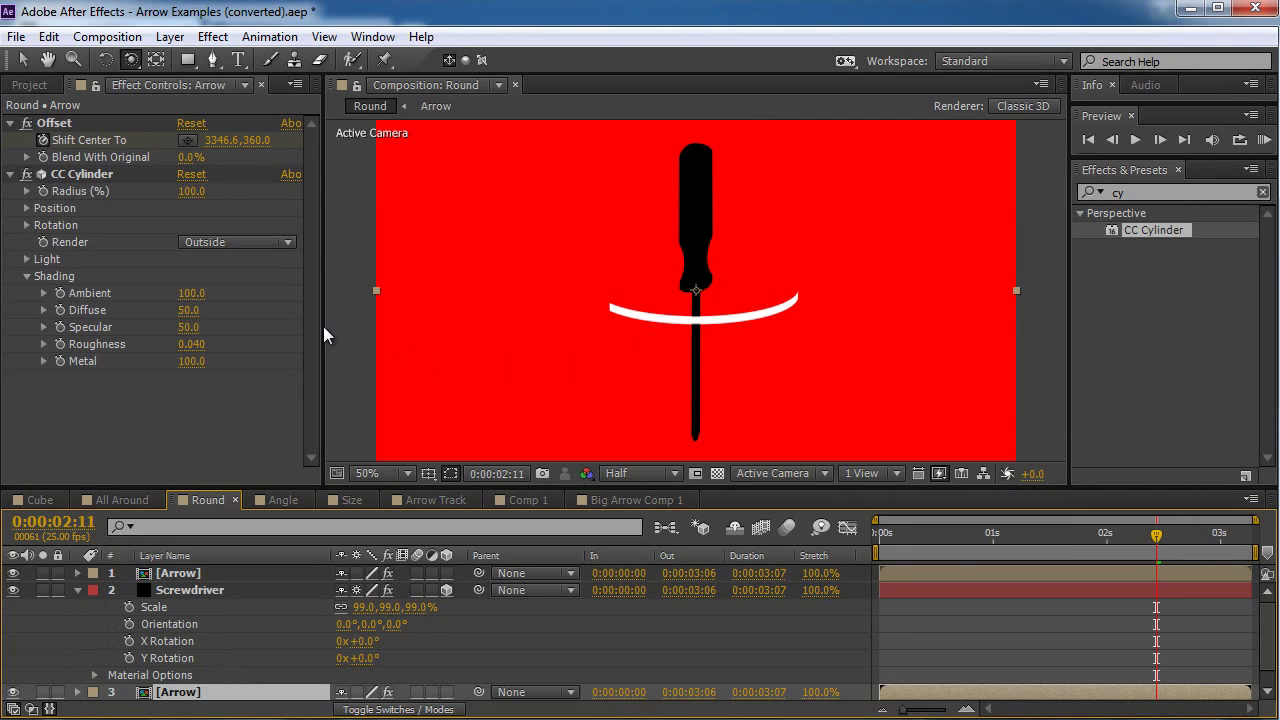
{"action": "left_click", "coordinate": [213, 242]}
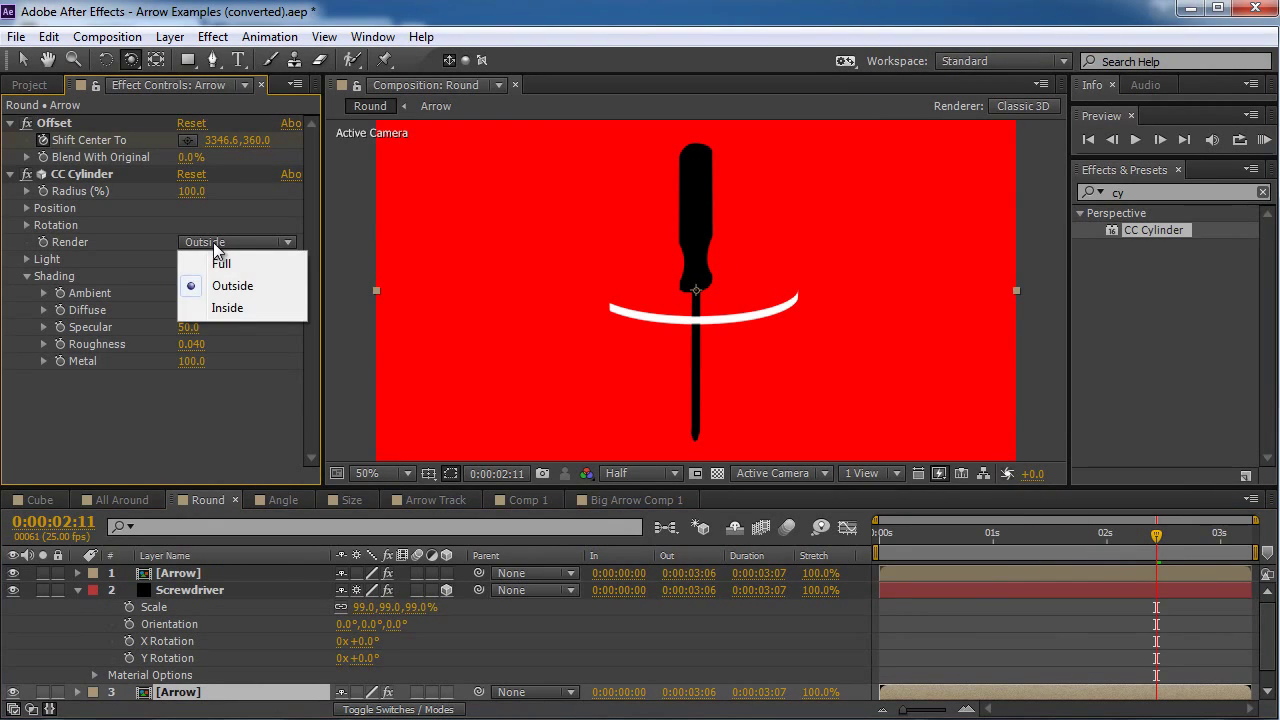
{"action": "left_click", "coordinate": [218, 308]}
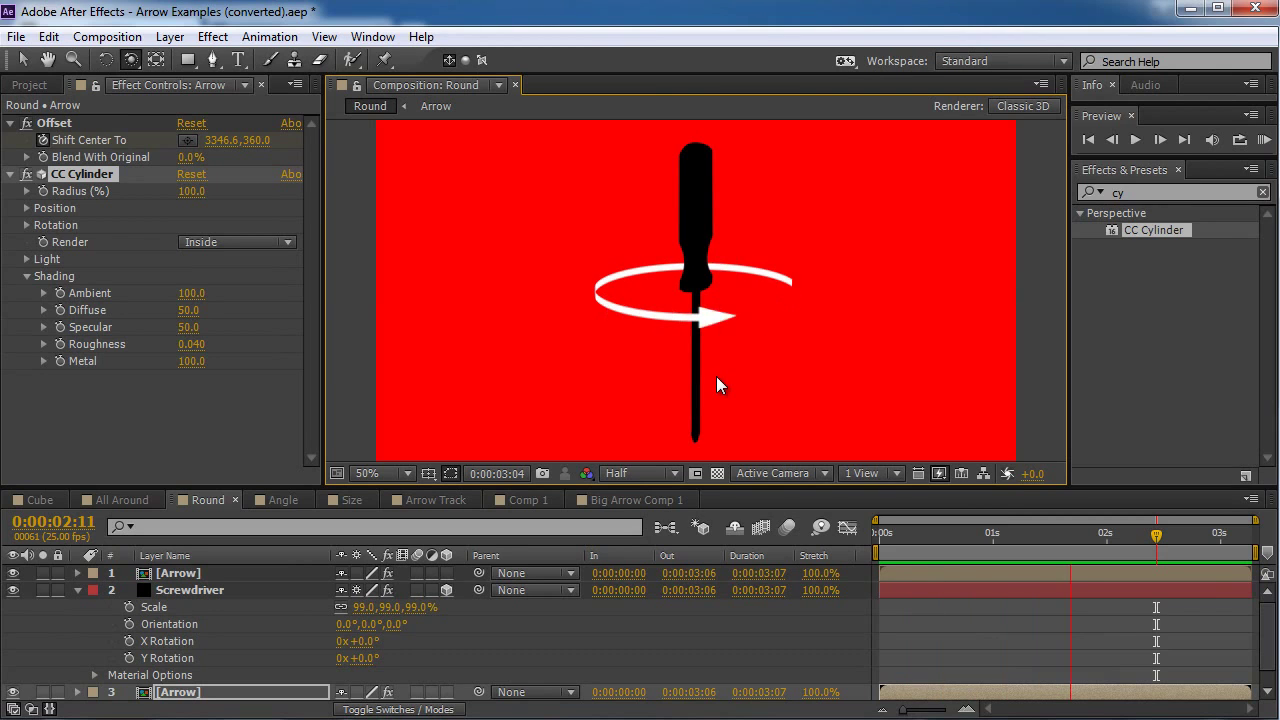
{"action": "key", "text": "space"}
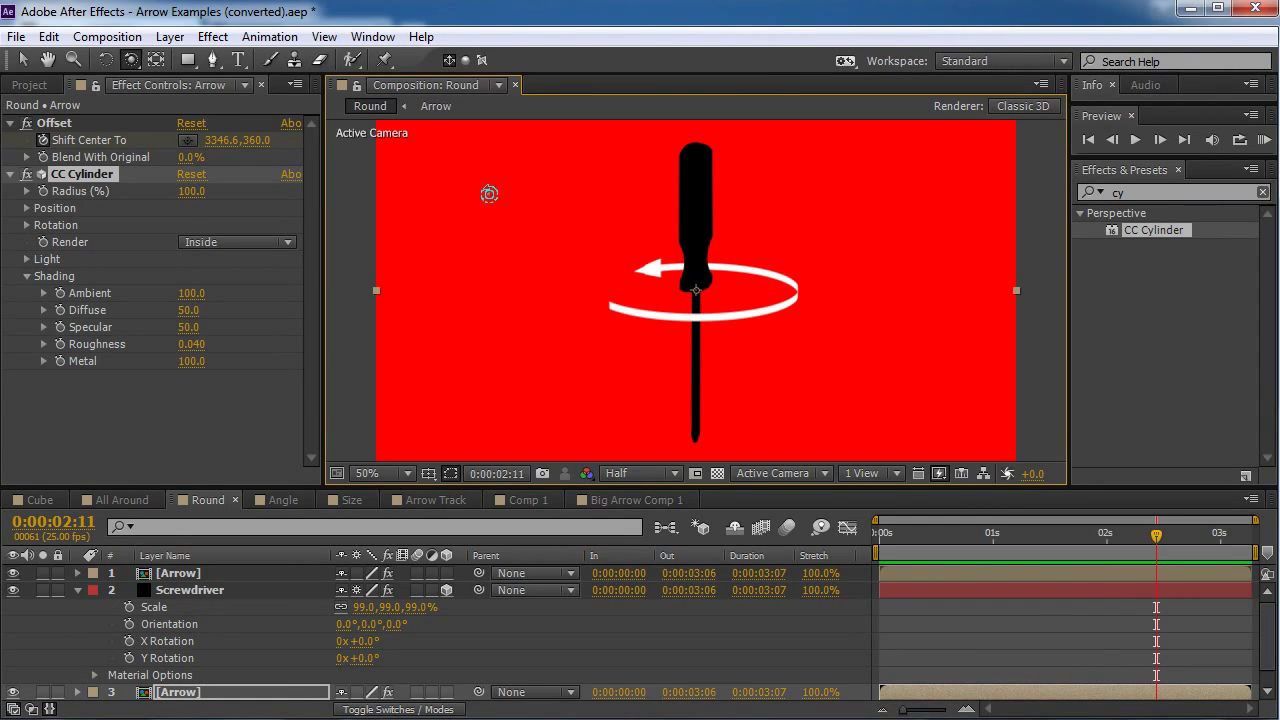
- Open the Size composition from the Project panel and stop the preview
{"action": "left_click", "coordinate": [20, 86]}
{"action": "double_click", "coordinate": [68, 433]}
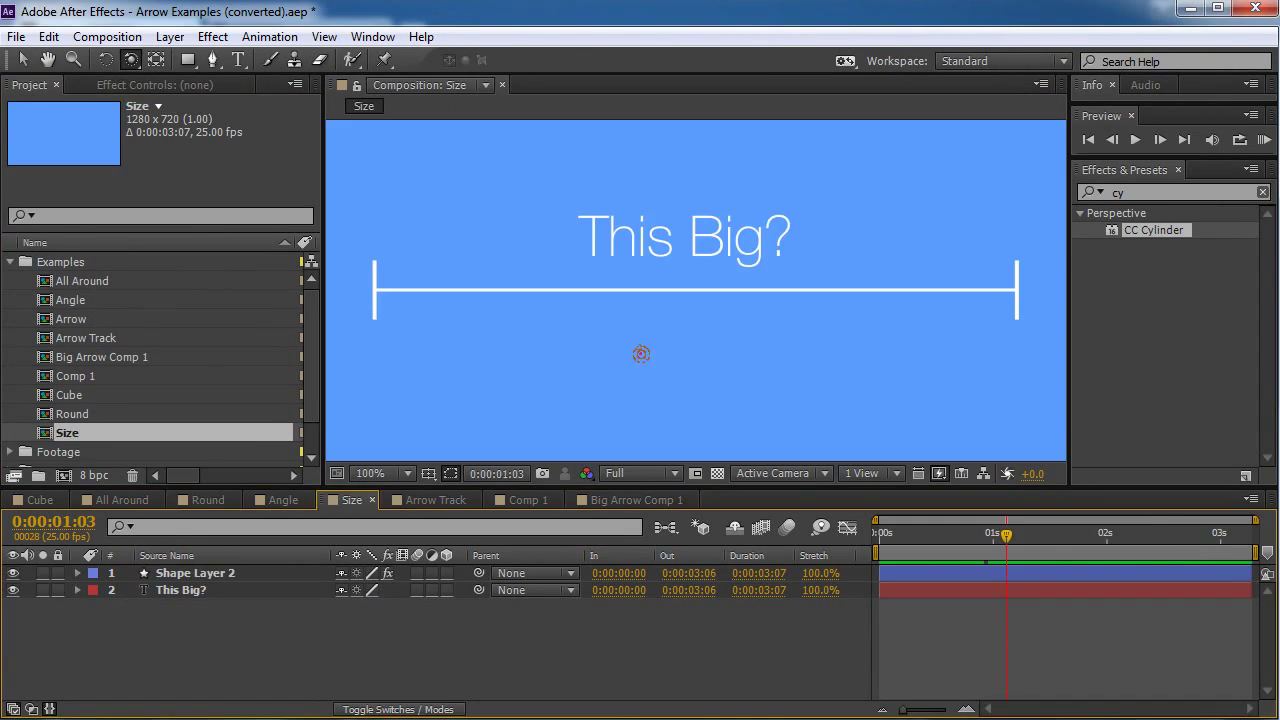
{"action": "left_click", "coordinate": [641, 354]}
{"action": "key", "text": "v"}
- Select the bracket's Shape Layer 2 and inspect its Contents
{"action": "left_click", "coordinate": [181, 590]}
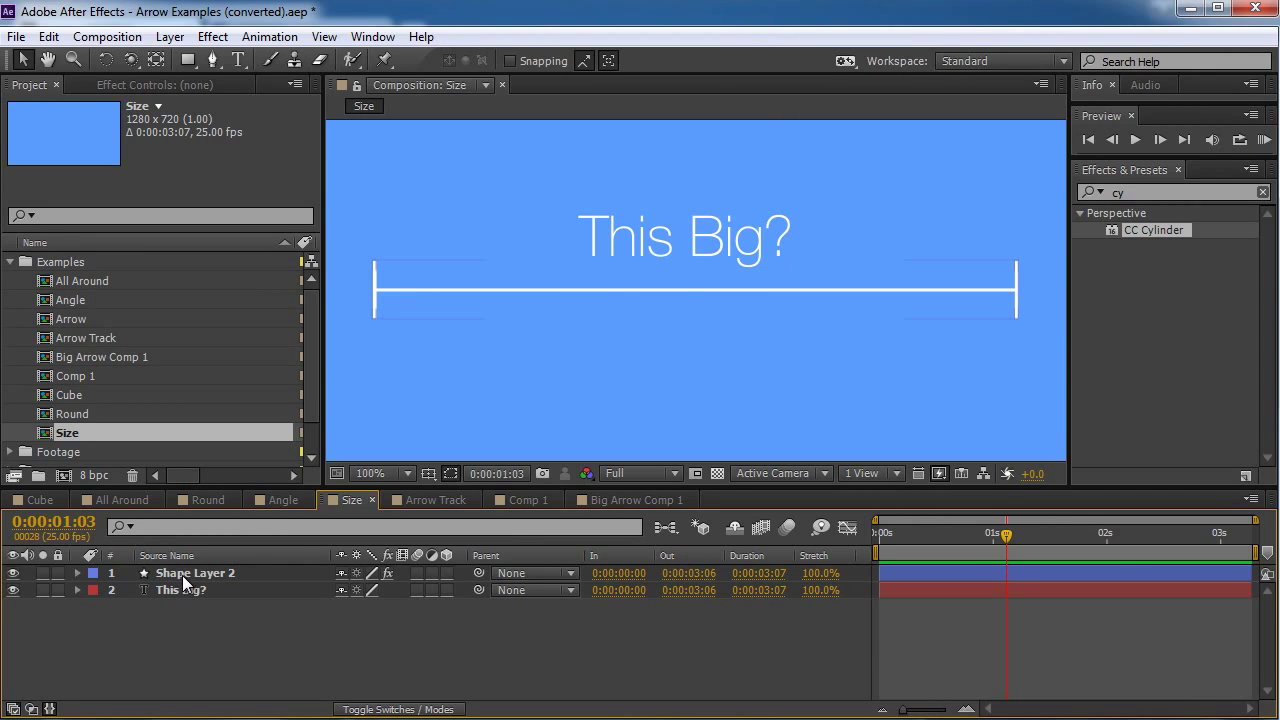
{"action": "left_click", "coordinate": [182, 575]}
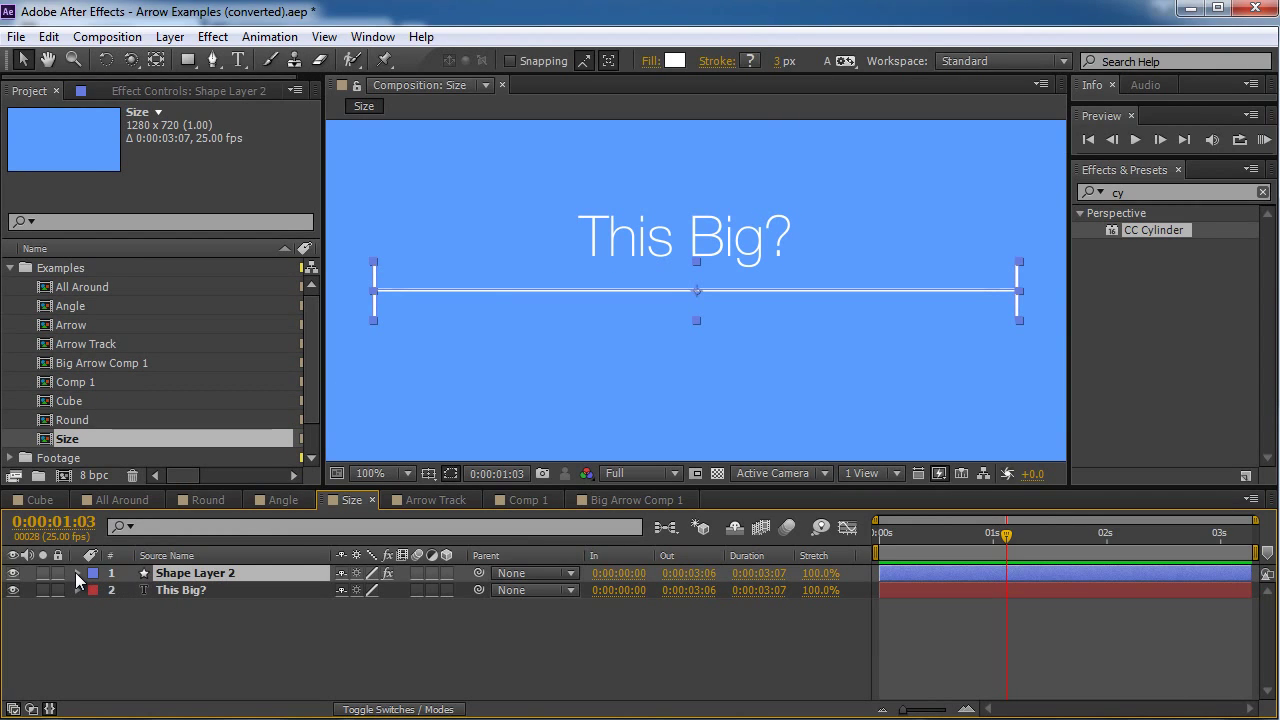
{"action": "left_click", "coordinate": [77, 573]}
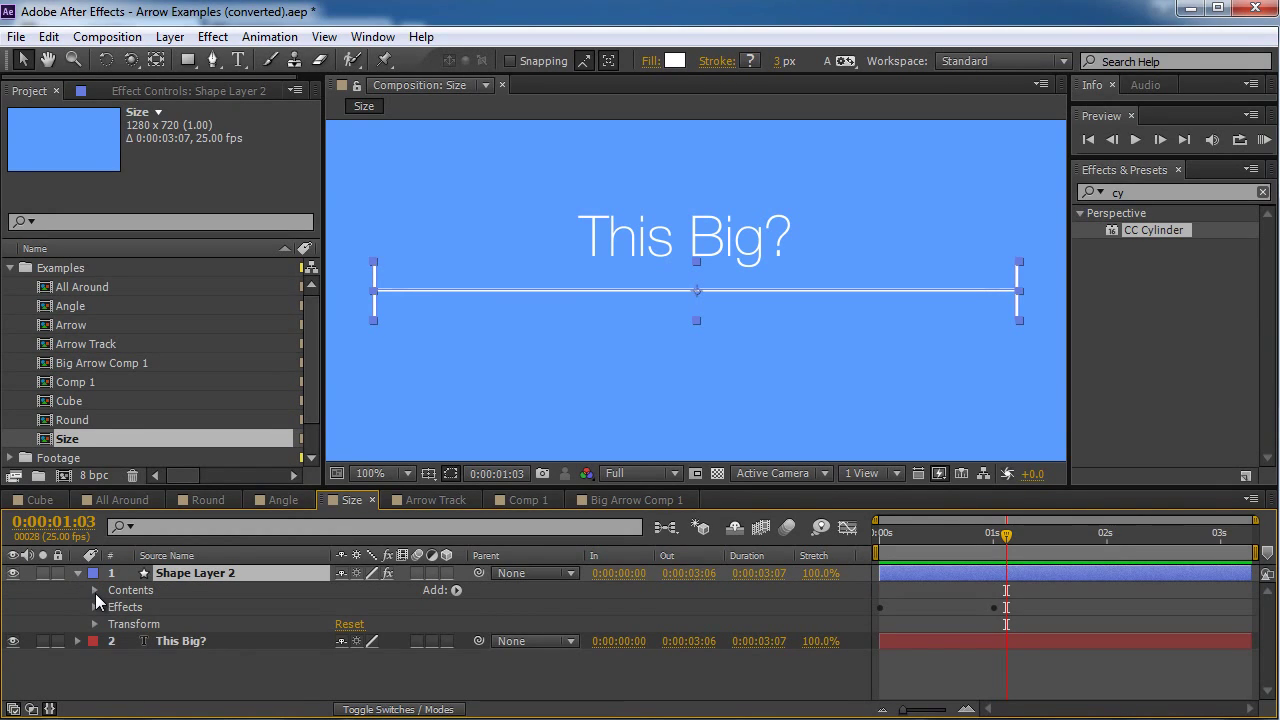
{"action": "left_click", "coordinate": [95, 591]}
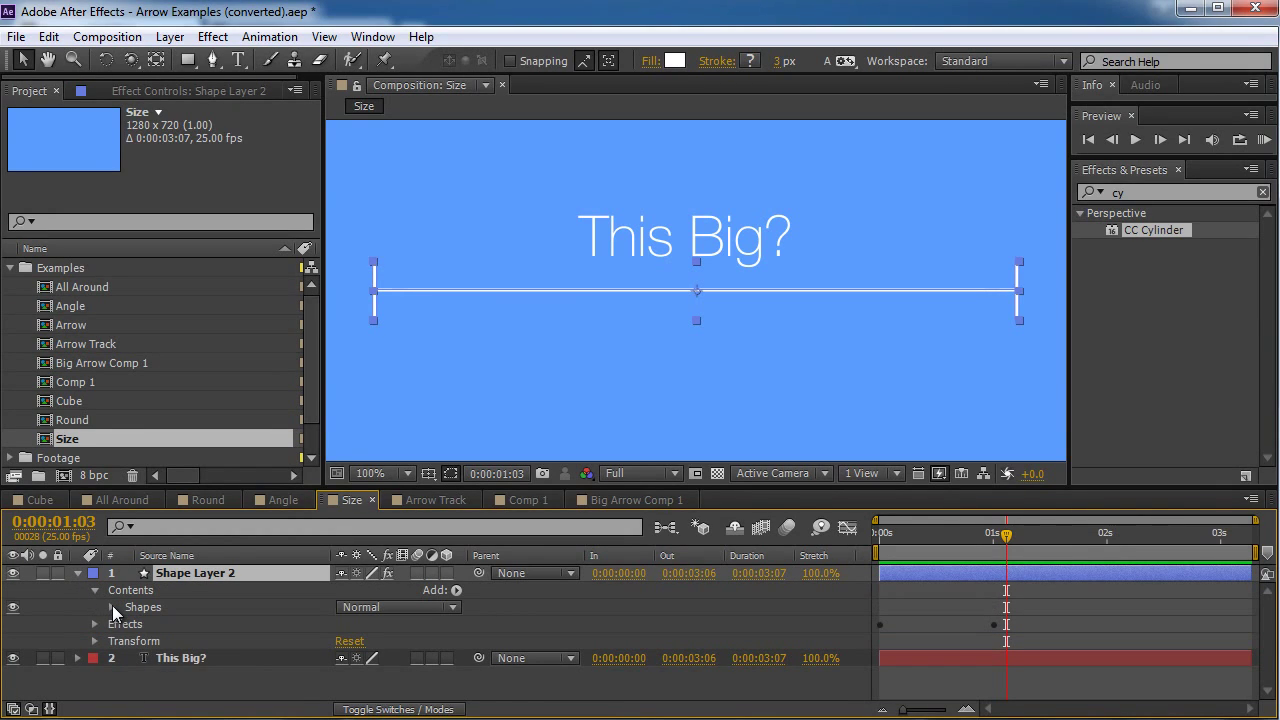
{"action": "left_click", "coordinate": [77, 573]}
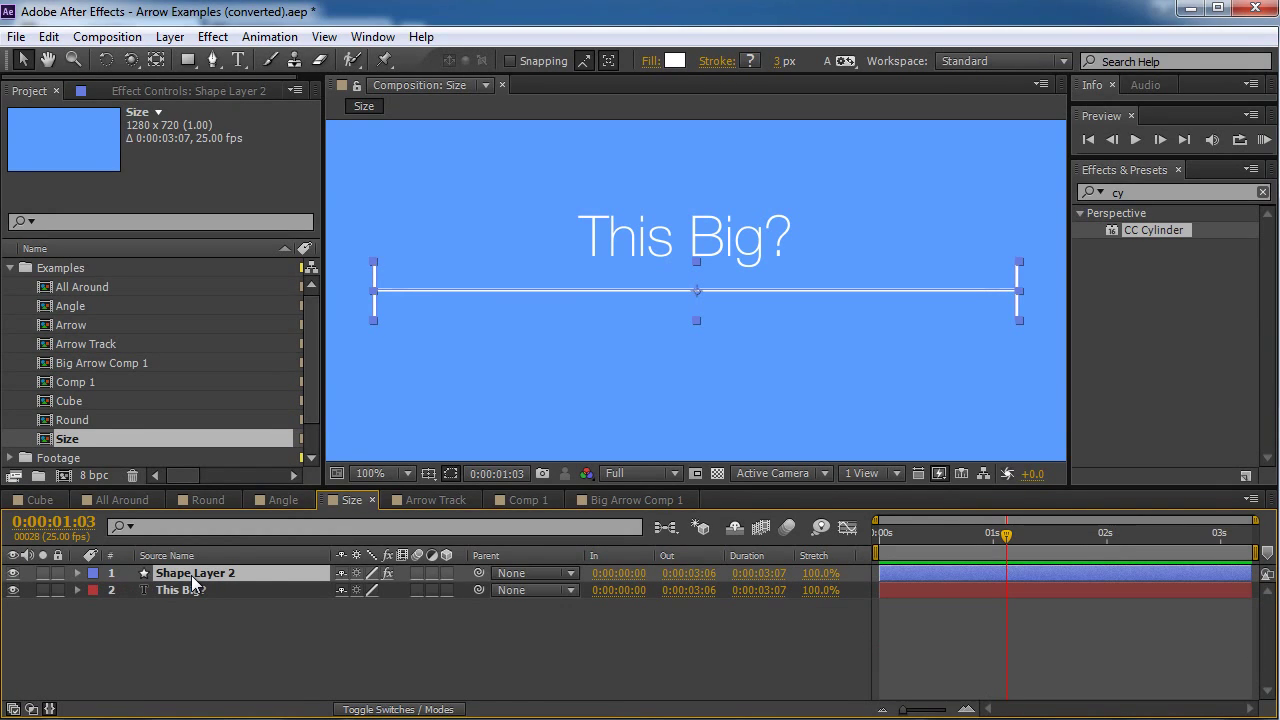
- Delete the old bracket layer and apply the VDODNA Arrow preset found by searching 'arr'
{"action": "key", "text": "Delete"}
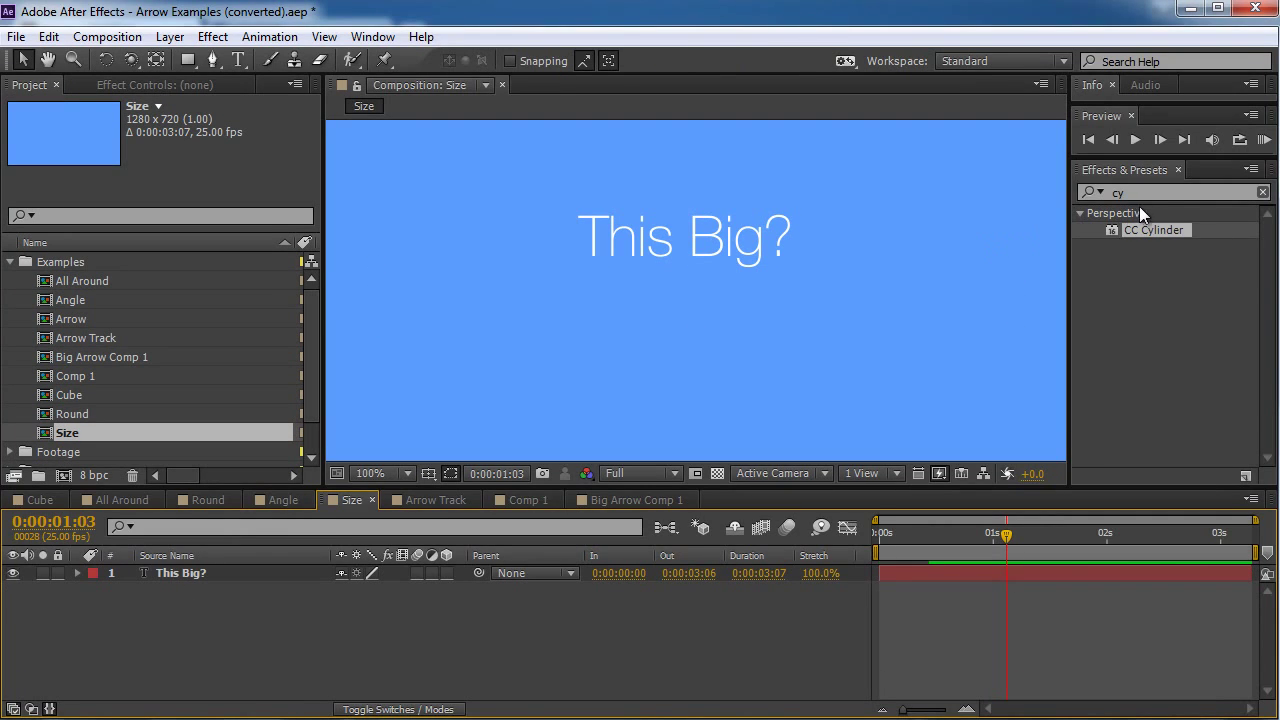
{"action": "left_click", "coordinate": [1143, 192]}
{"action": "key", "text": "BackSpace"}
{"action": "left_click", "coordinate": [1093, 192]}
{"action": "type", "text": "arr"}
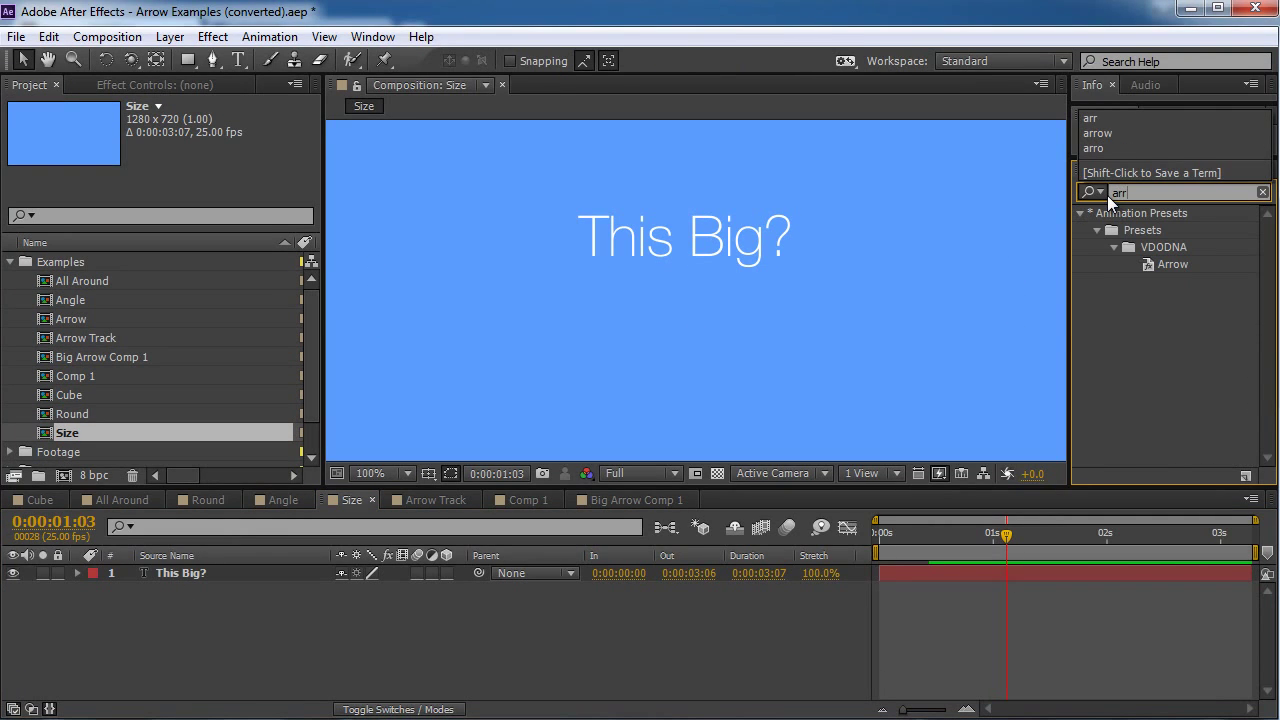
{"action": "double_click", "coordinate": [1171, 263]}
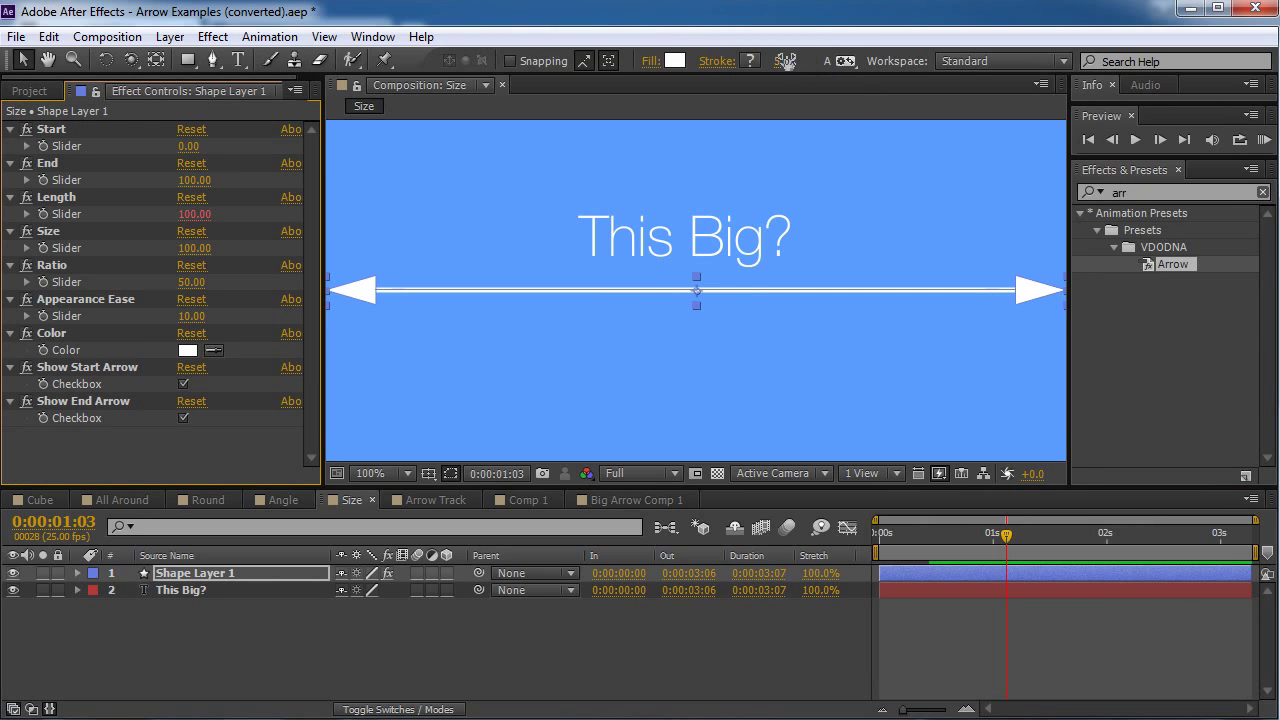
- Set the arrow line's stroke width to 2 and fine-tune it
{"action": "left_click", "coordinate": [785, 62]}
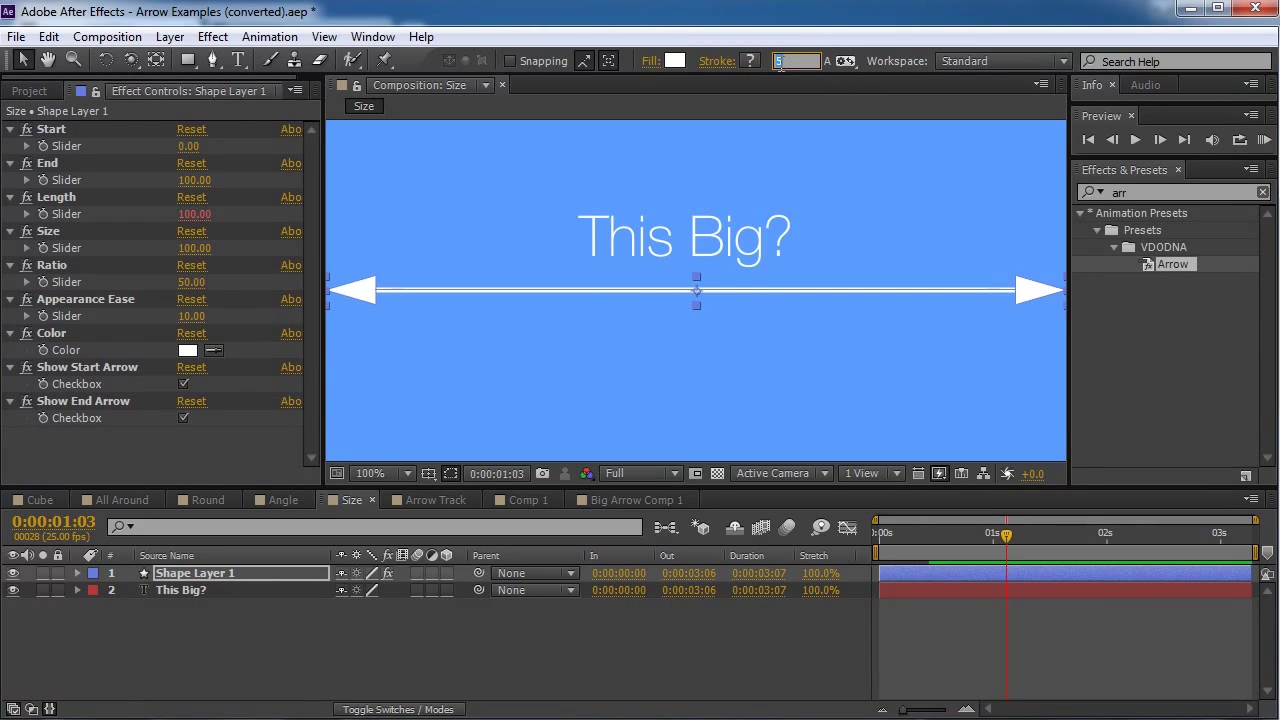
{"action": "type", "text": "2"}
{"action": "key", "text": "Return"}
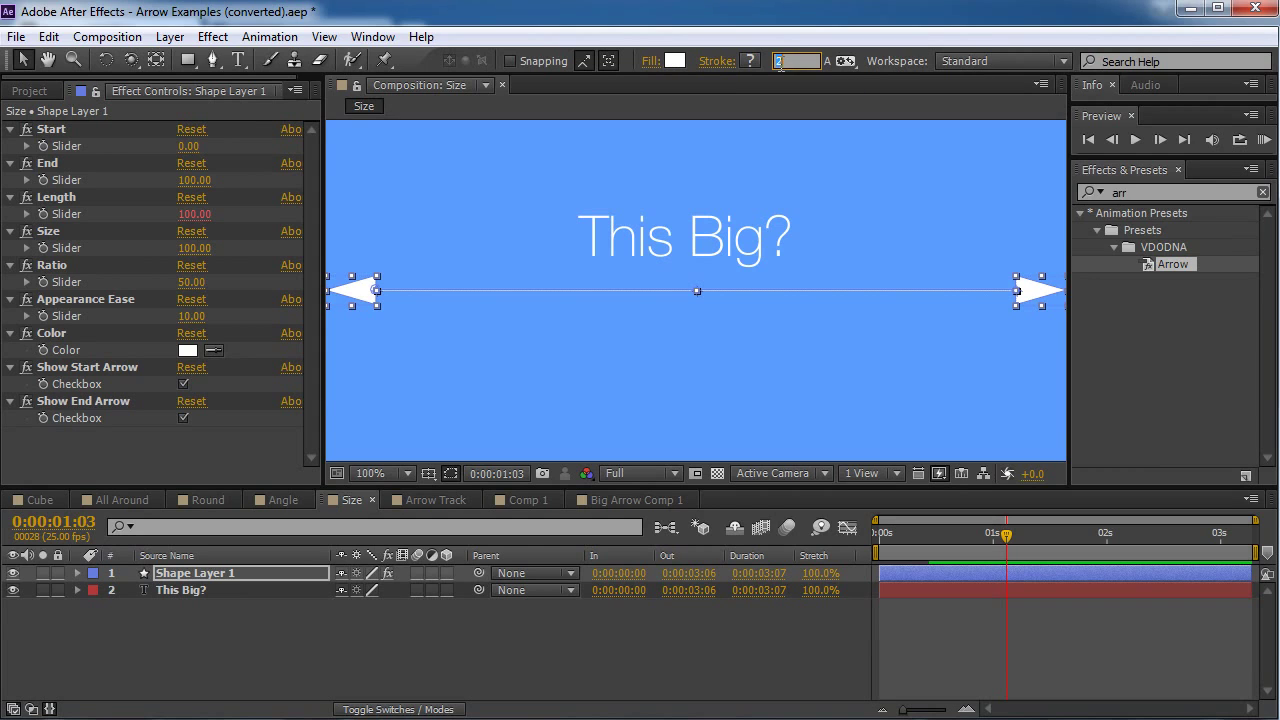
{"action": "left_click_drag", "start_coordinate": [779, 62], "coordinate": [781, 64]}
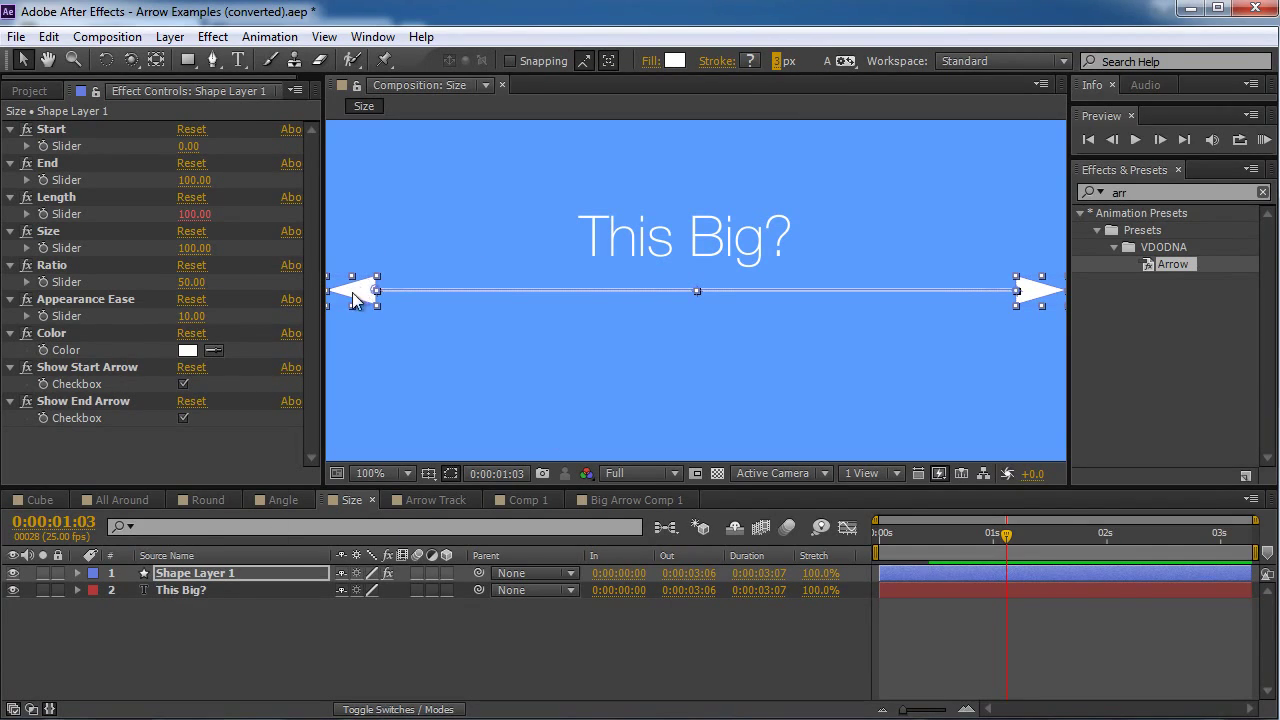
- Set the Start Arrow's Polystar Path 1 to 4 points with 45° rotation
{"action": "left_click", "coordinate": [77, 572]}
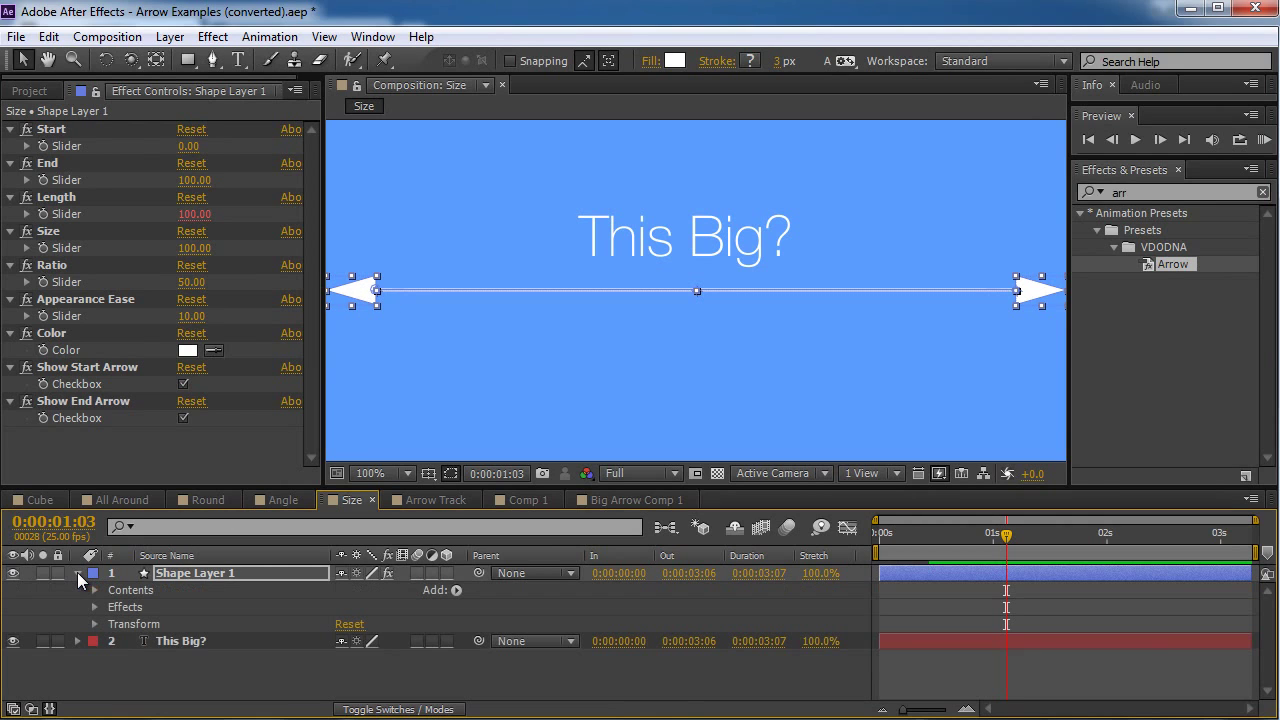
{"action": "left_click", "coordinate": [95, 590]}
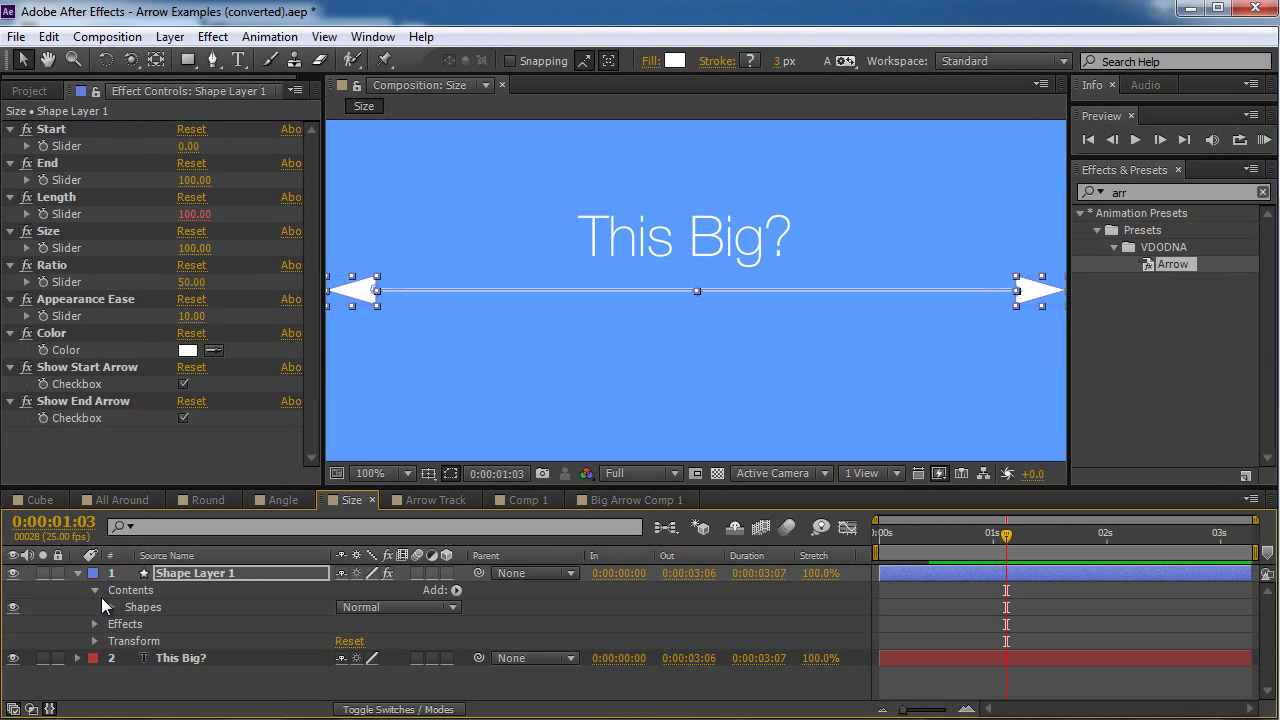
{"action": "left_click", "coordinate": [109, 607]}
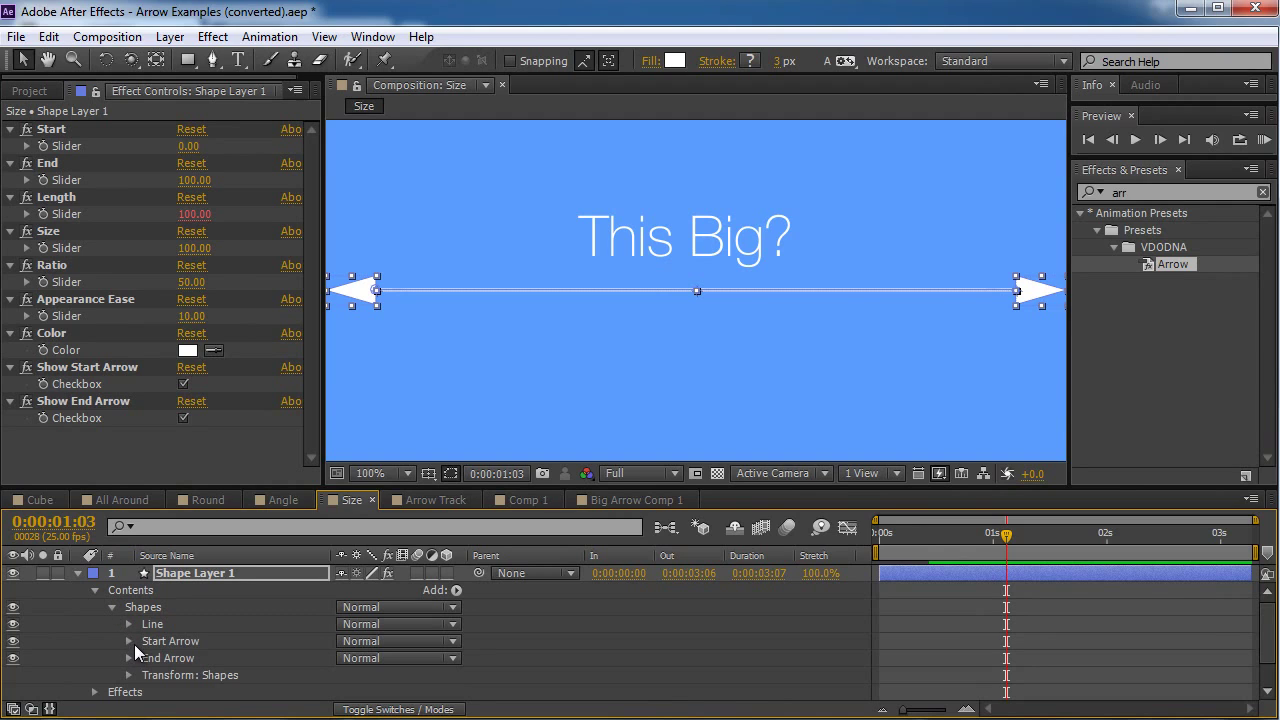
{"action": "left_click", "coordinate": [129, 641]}
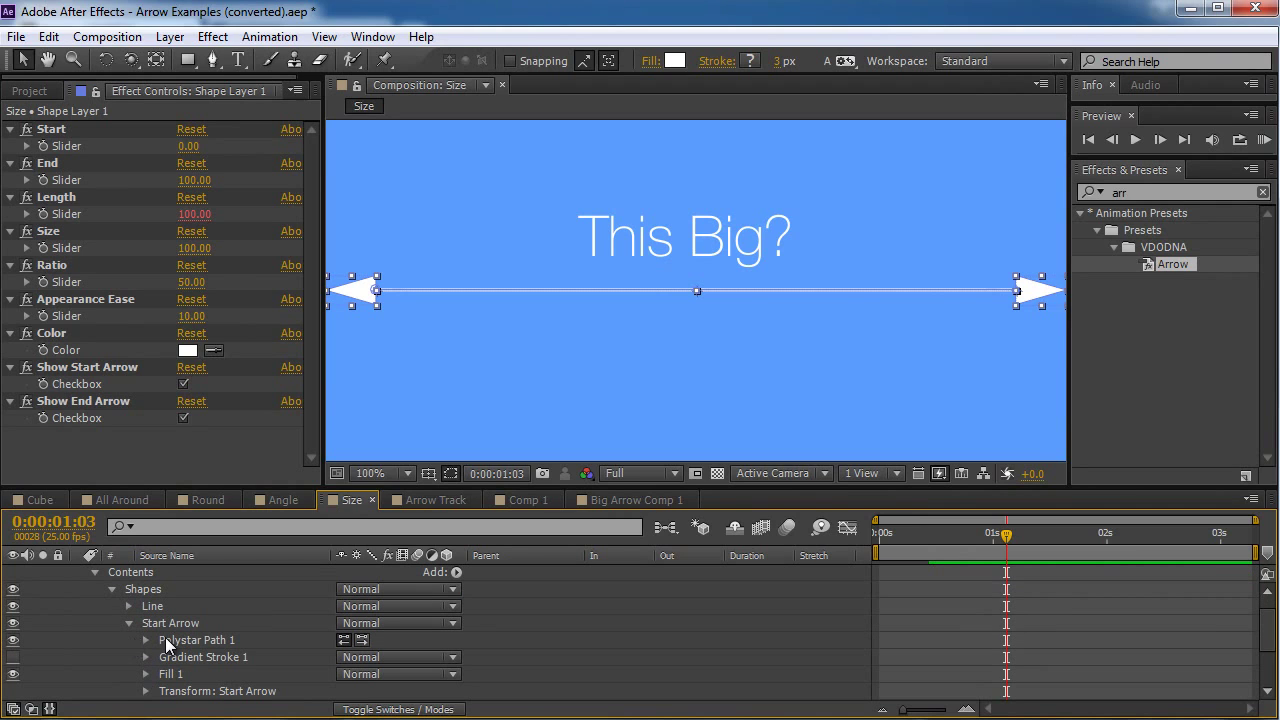
{"action": "left_click", "coordinate": [146, 640]}
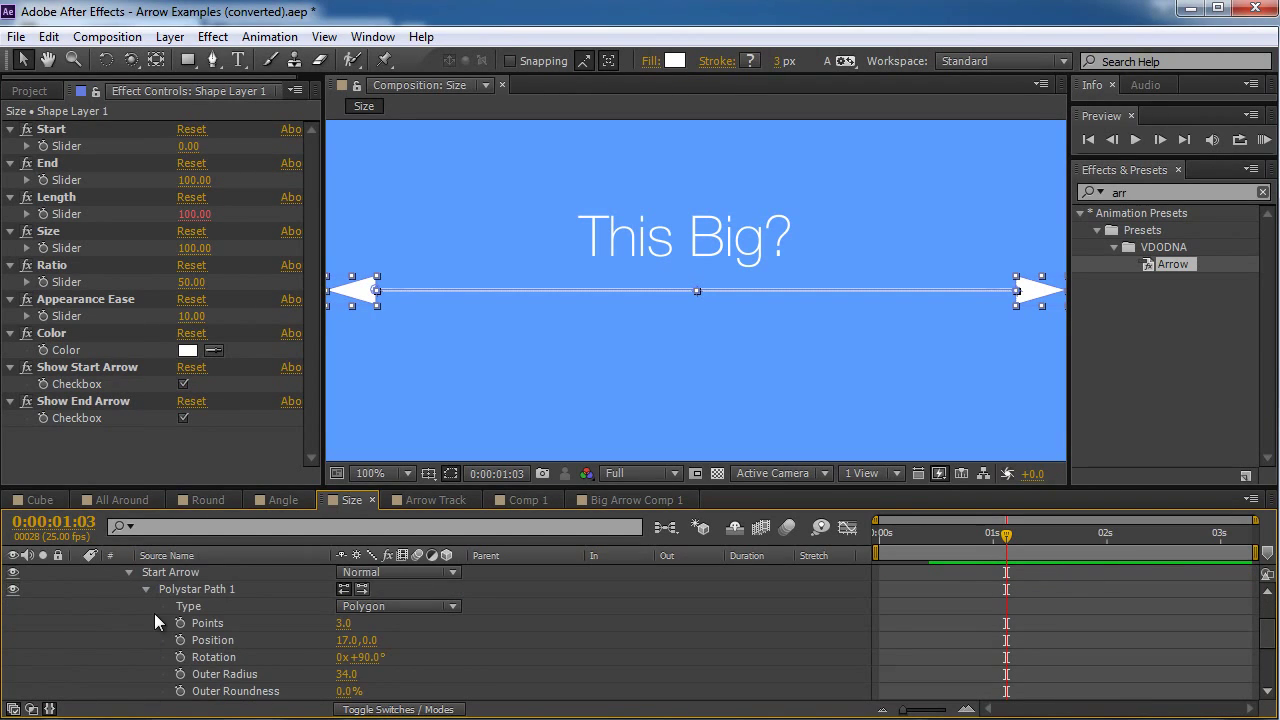
{"action": "left_click", "coordinate": [344, 623]}
{"action": "type", "text": "4"}
{"action": "key", "text": "Return"}
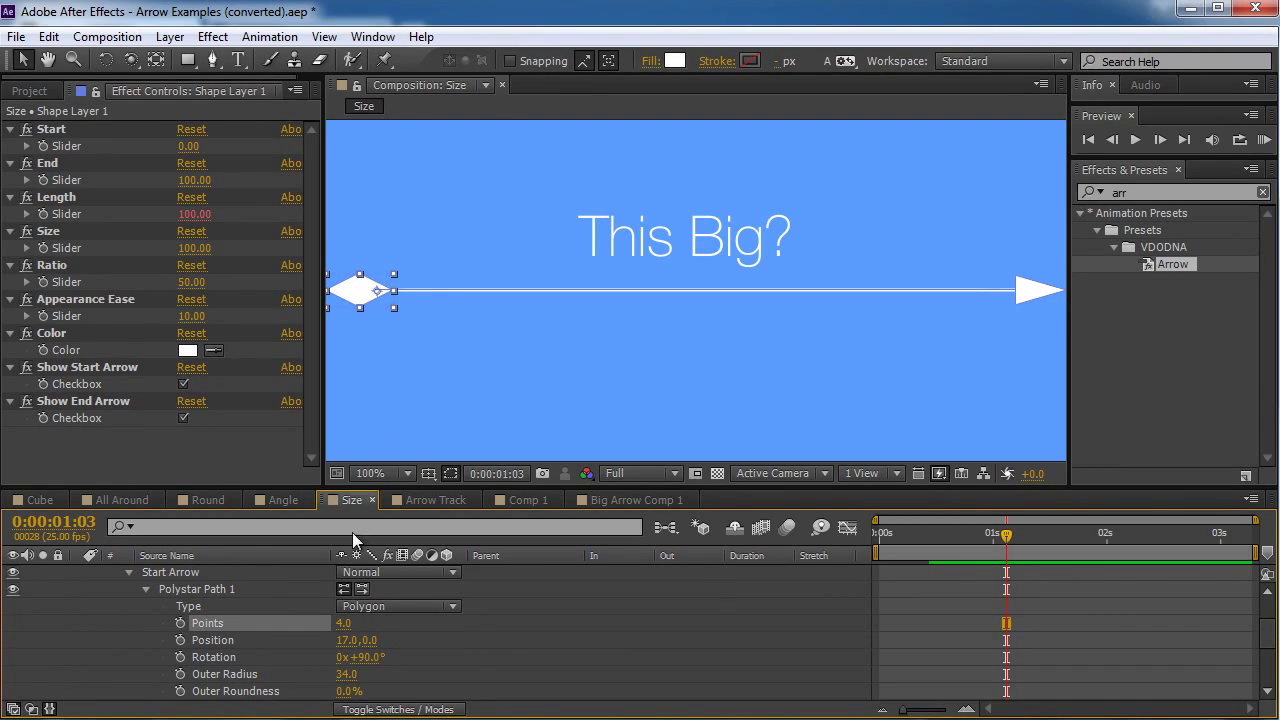
{"action": "left_click", "coordinate": [360, 658]}
{"action": "type", "text": "45"}
{"action": "key", "text": "Return"}
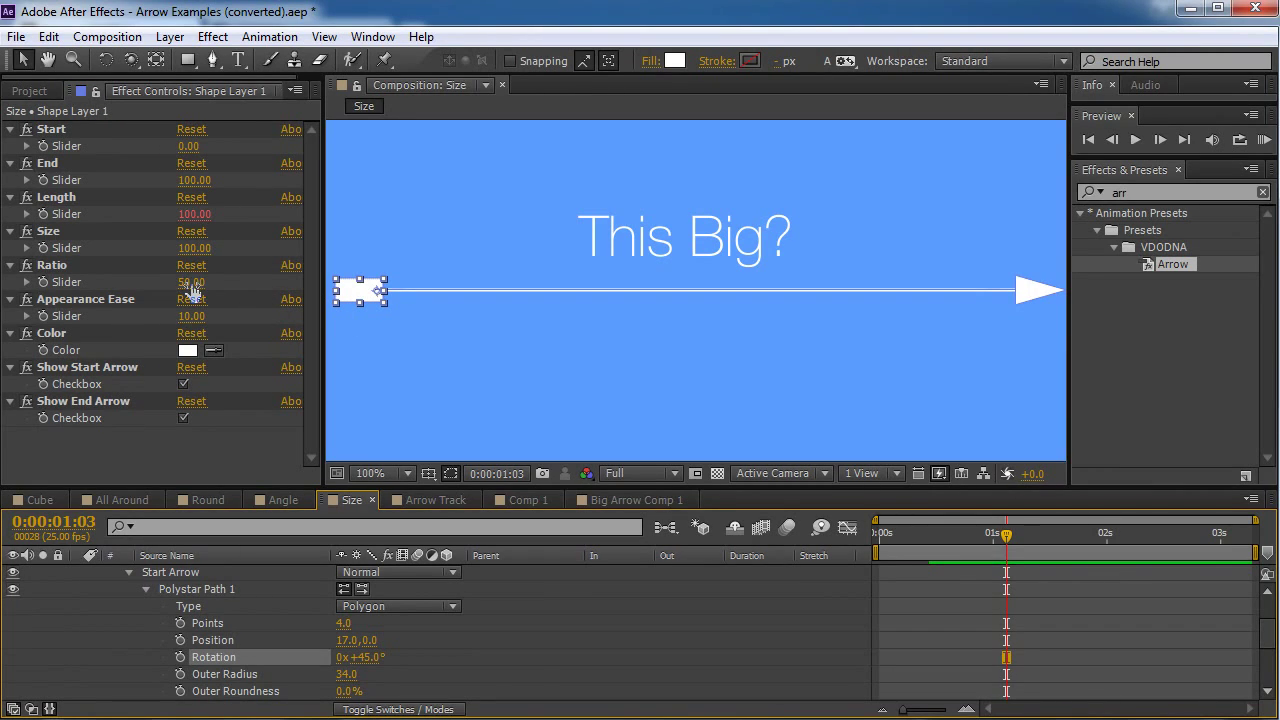
- Scrub arrowhead Ratio up to 2455 and Size down to 7.70, then reselect the start polygon path
{"action": "left_click_drag", "start_coordinate": [190, 286], "coordinate": [420, 277]}
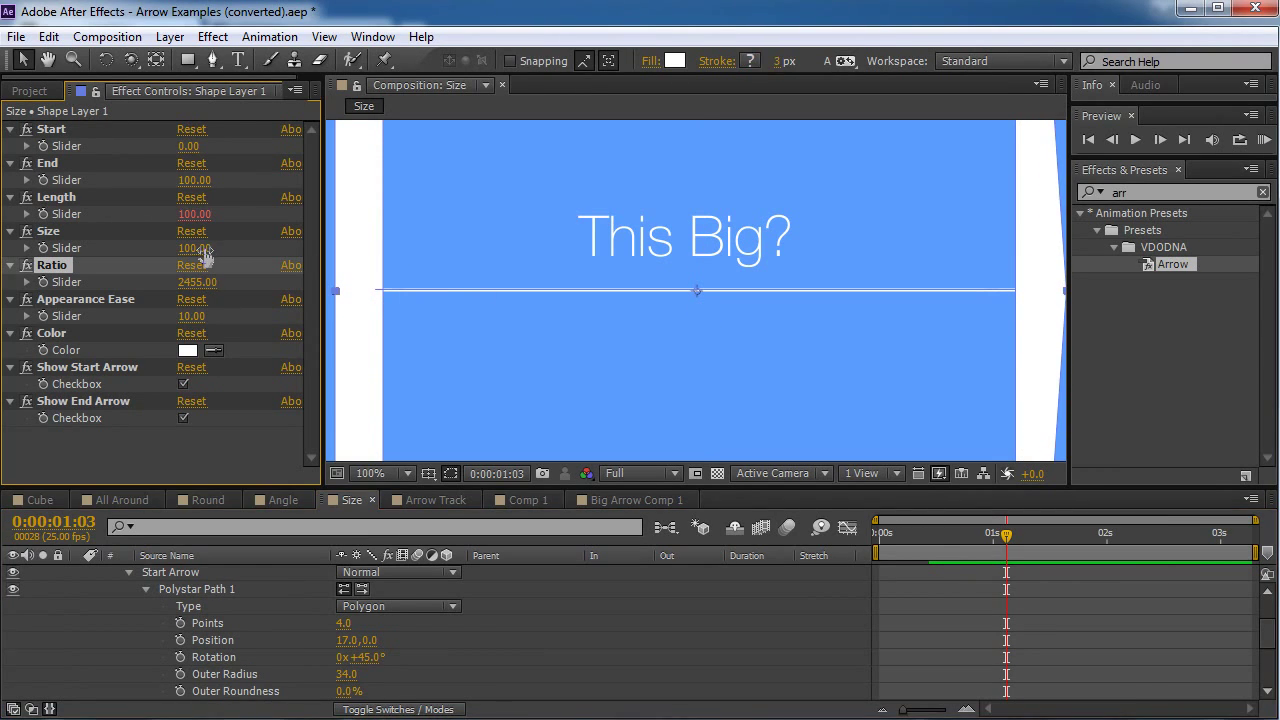
{"action": "mouse_move", "coordinate": [196, 248]}
{"action": "left_mouse_down"}
{"action": "mouse_move", "coordinate": [126, 252]}
{"action": "mouse_move", "coordinate": [186, 248]}
{"action": "left_mouse_up"}
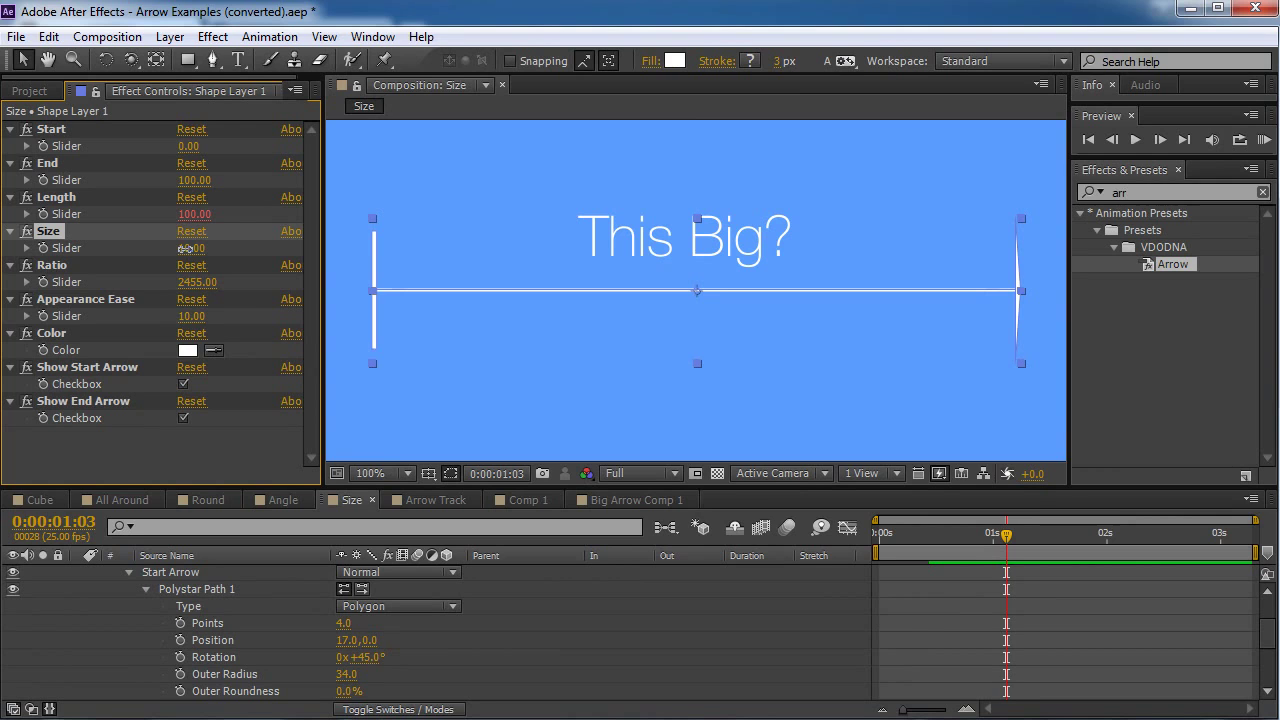
{"action": "left_click", "coordinate": [630, 391]}
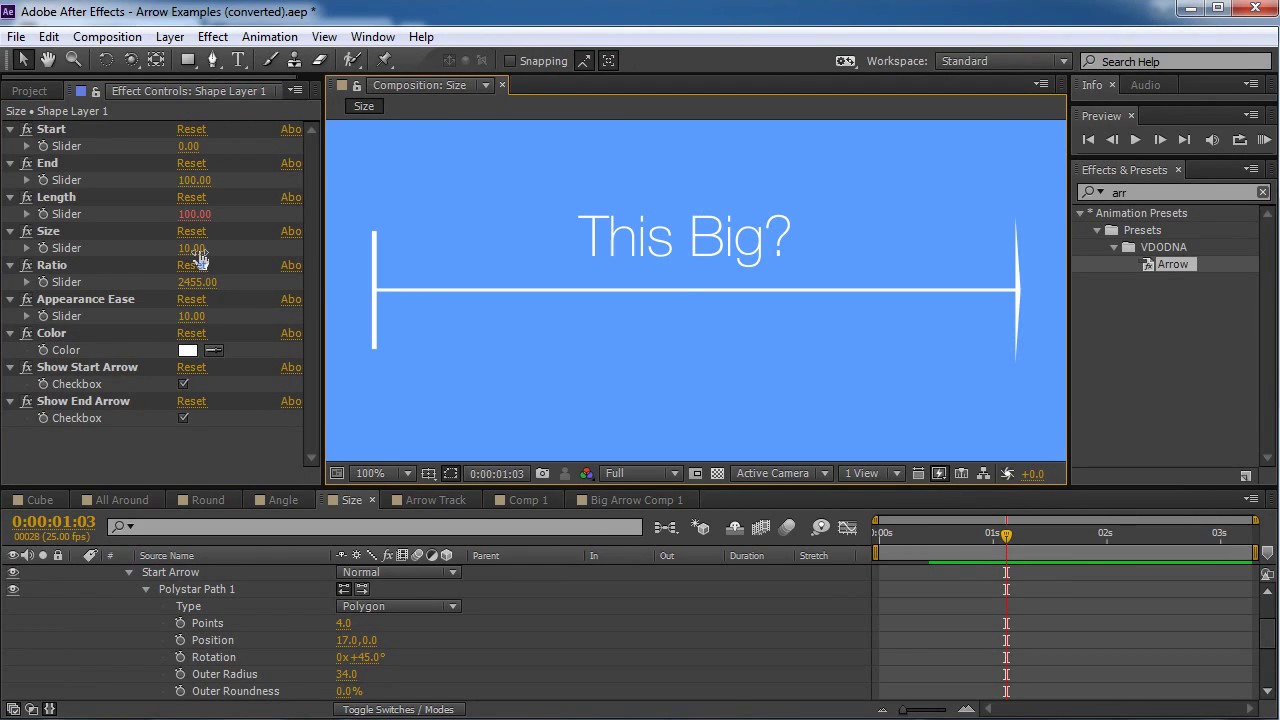
{"action": "left_click_drag", "start_coordinate": [198, 258], "coordinate": [170, 258]}
{"action": "left_click", "coordinate": [446, 377]}
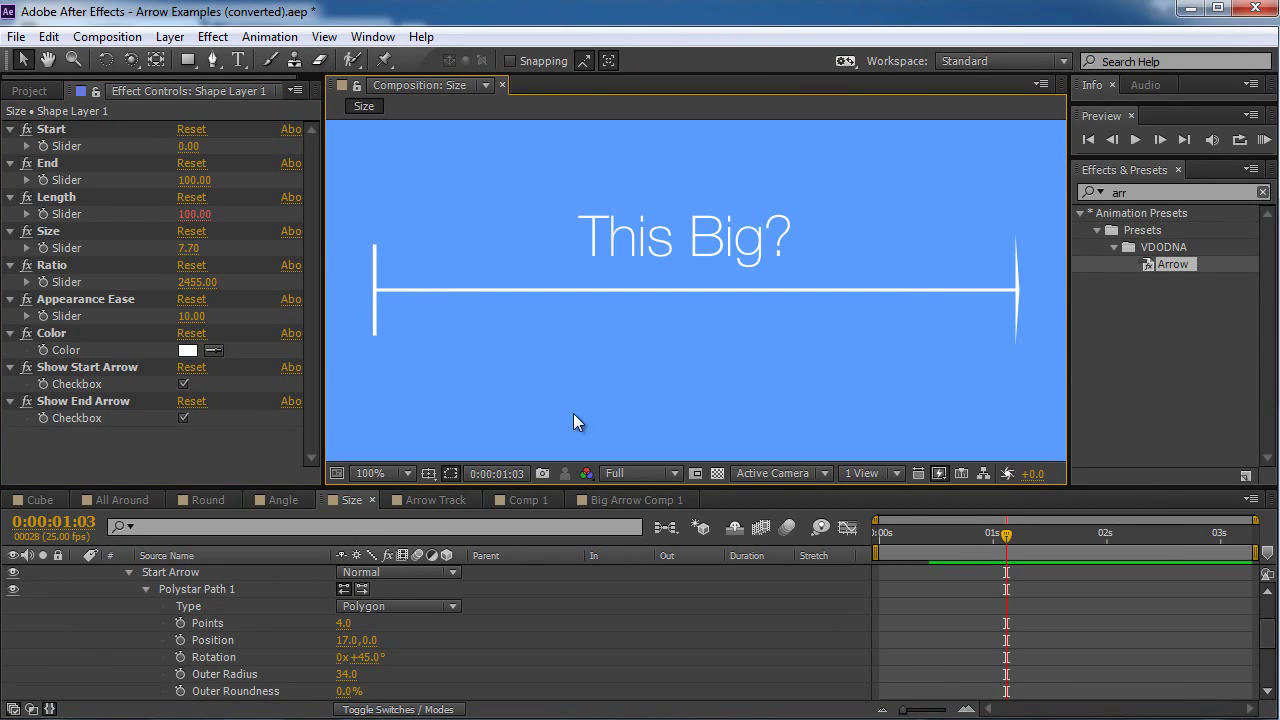
{"action": "left_click", "coordinate": [1021, 267]}
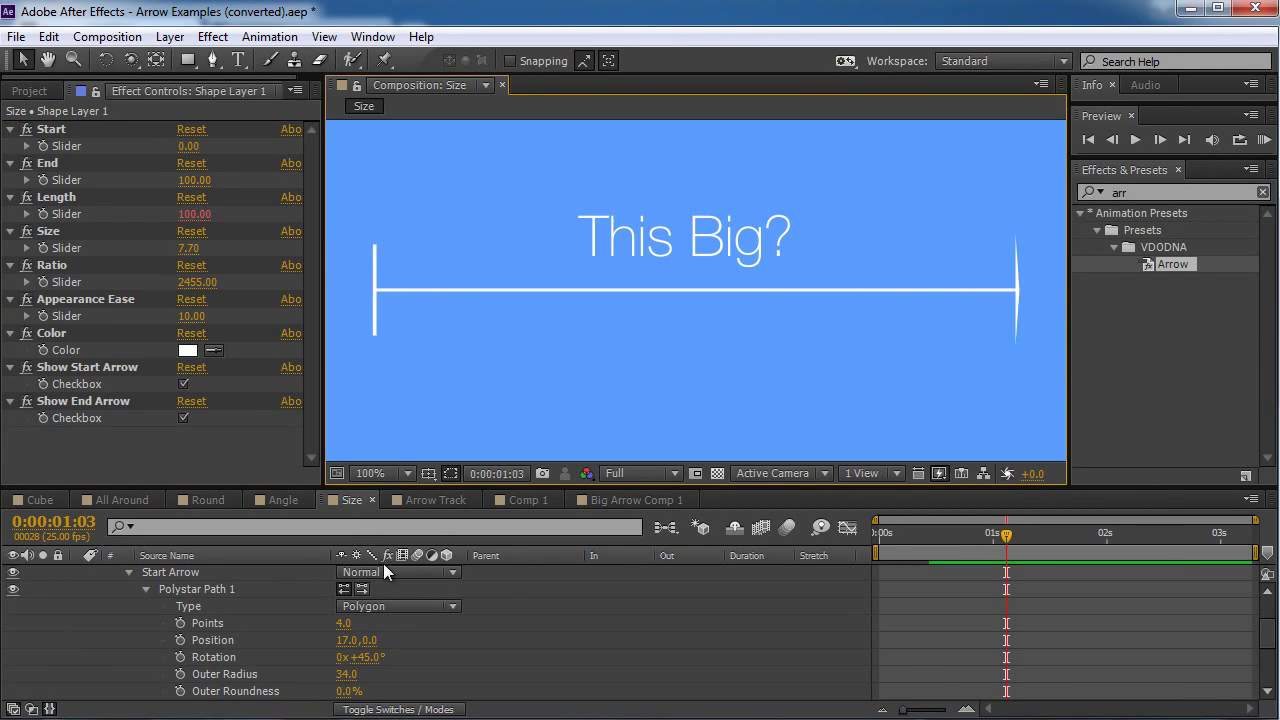
{"action": "left_click", "coordinate": [209, 590]}
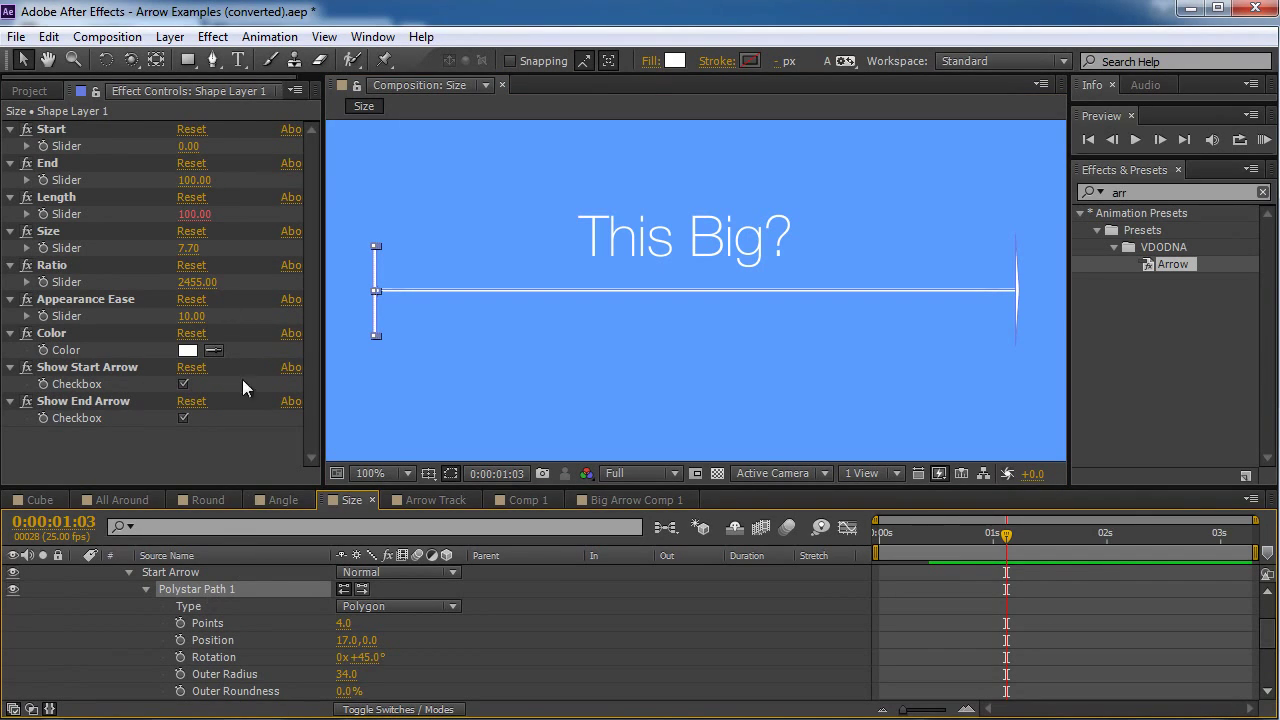
- Copy the Start Arrow's flat cap Polystar Path onto the End Arrow's Polystar Path 1
{"action": "left_click", "coordinate": [48, 36]}
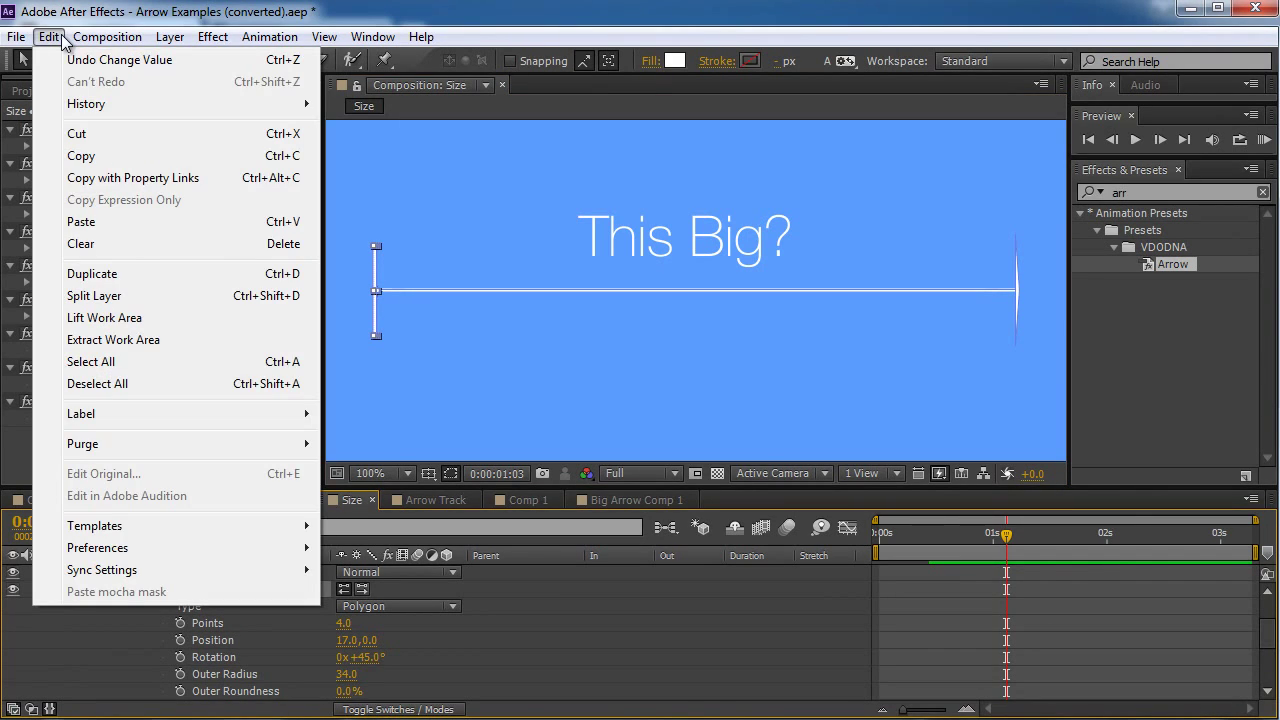
{"action": "left_click", "coordinate": [86, 157]}
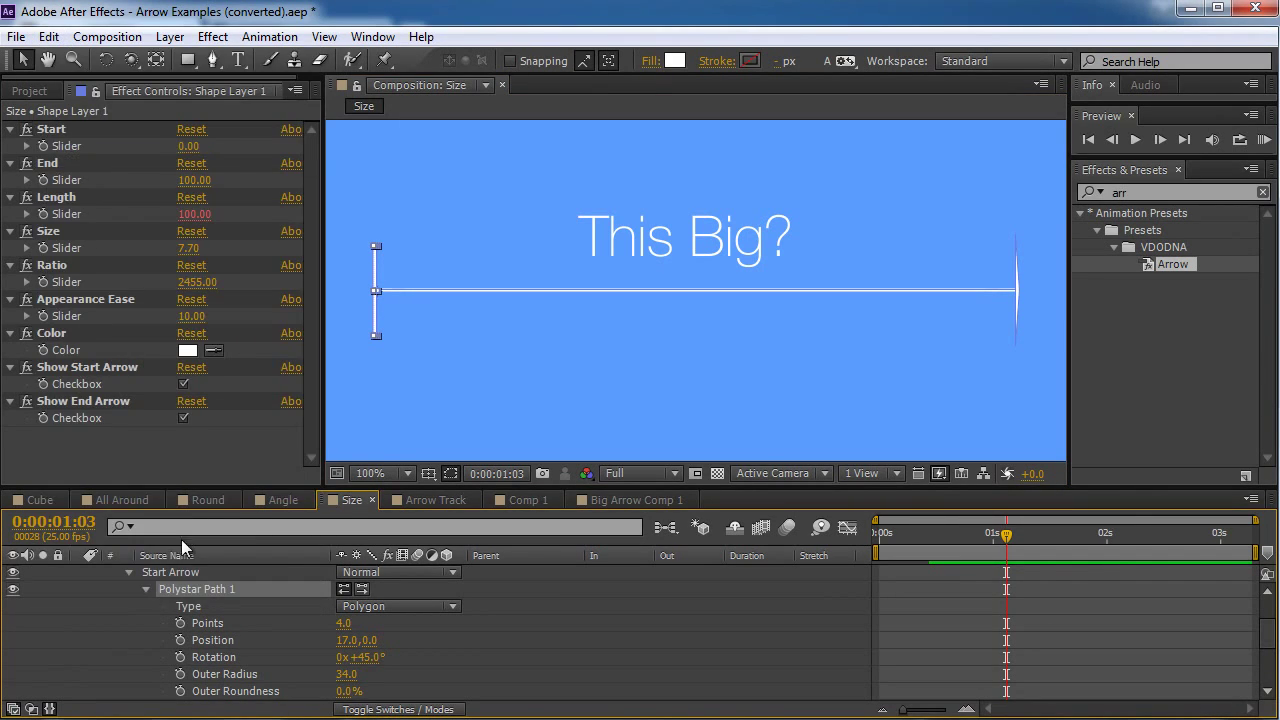
{"action": "left_click", "coordinate": [128, 573]}
{"action": "left_click", "coordinate": [129, 623]}
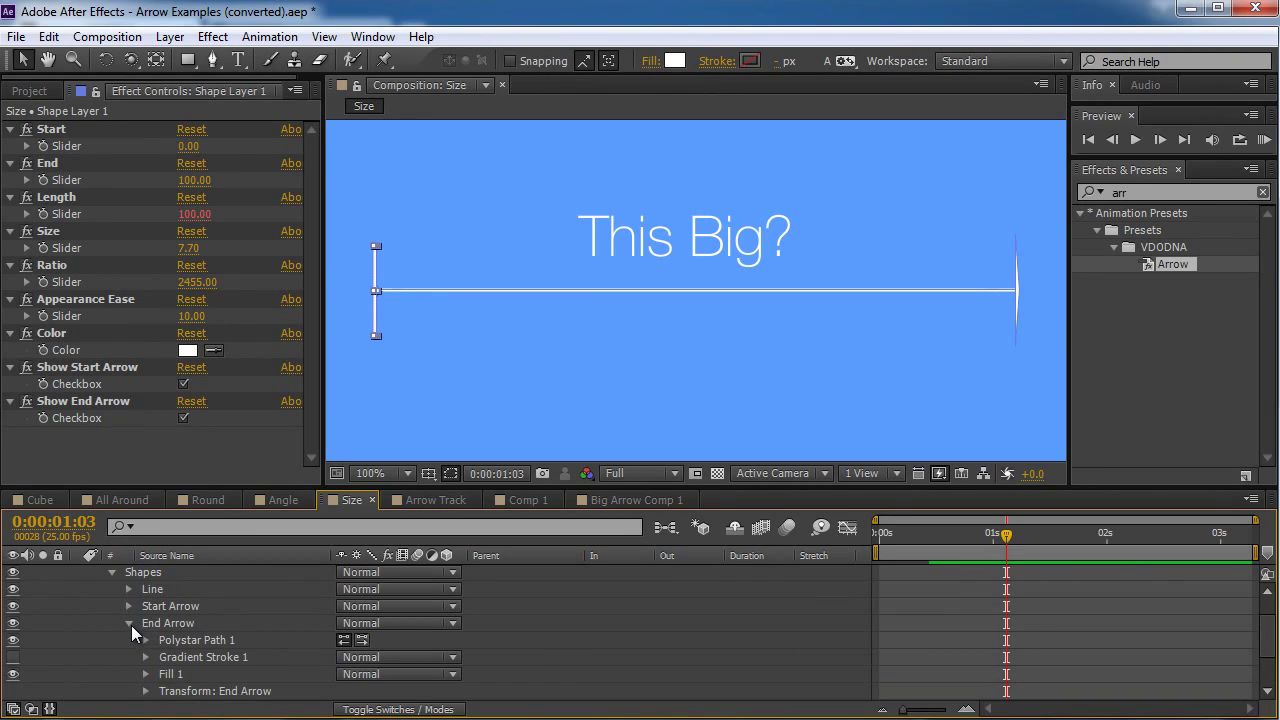
{"action": "left_click", "coordinate": [193, 641]}
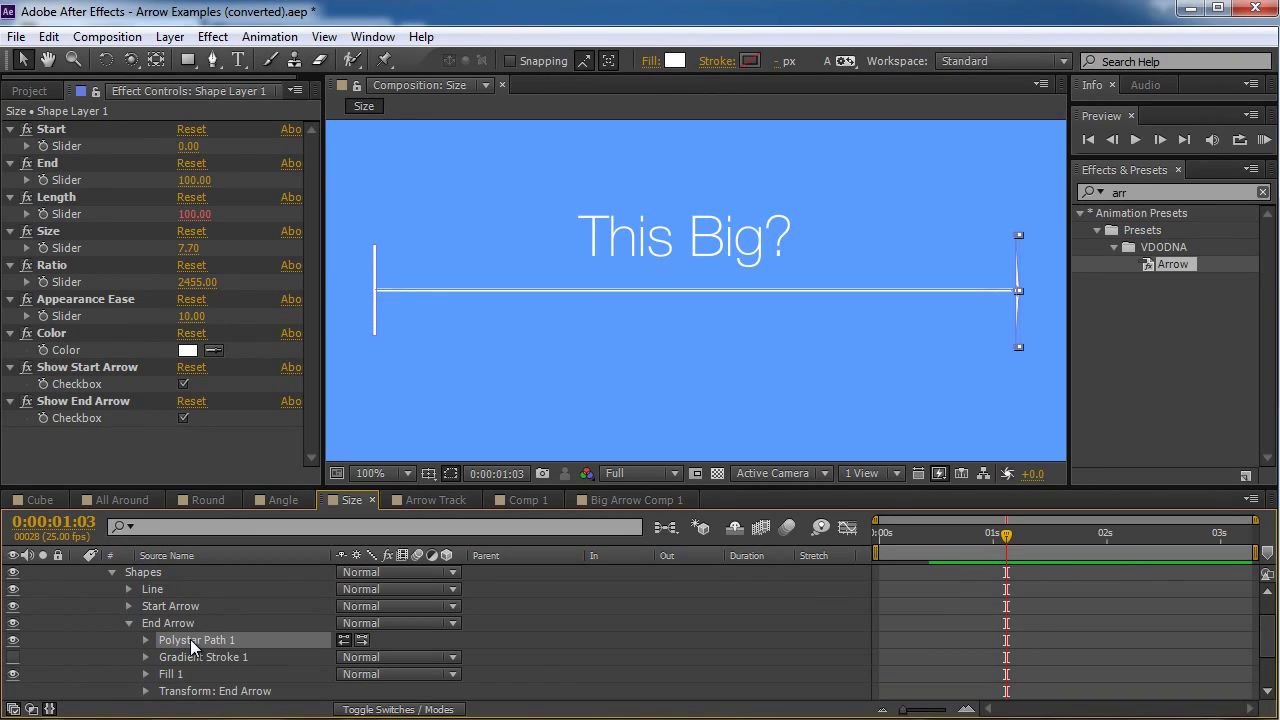
{"action": "left_click", "coordinate": [742, 416]}
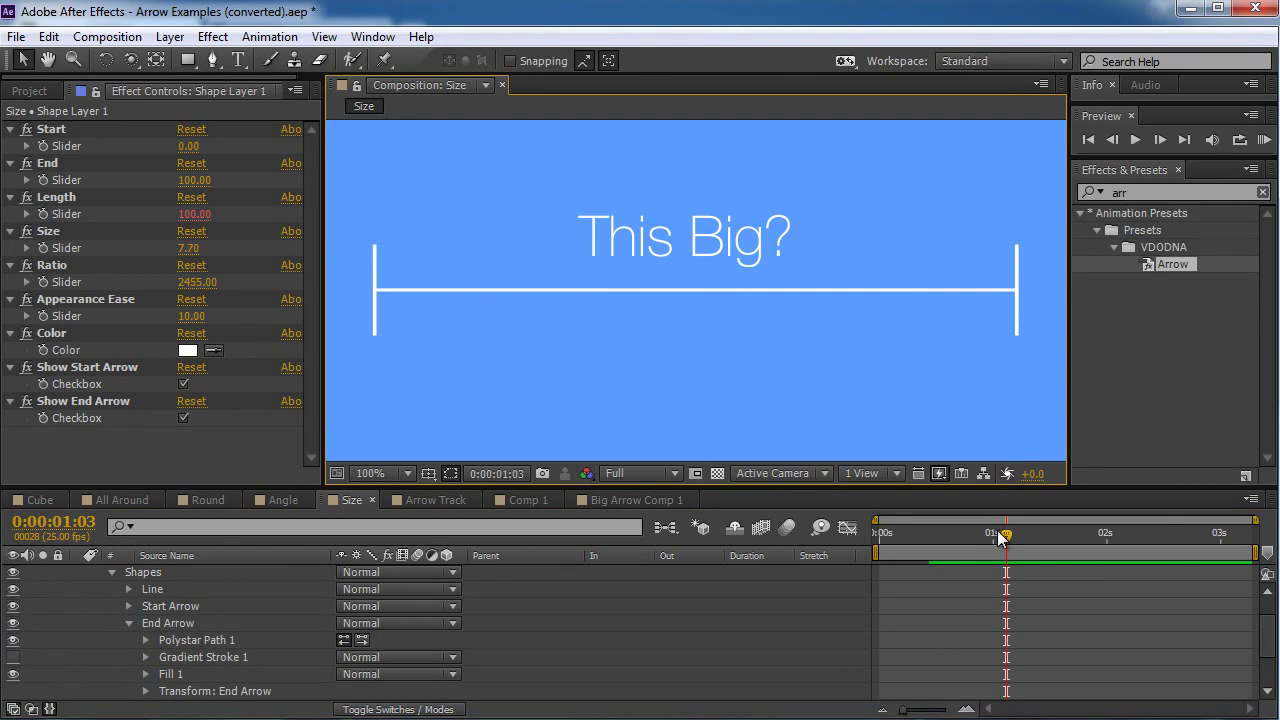
- Set Start and End both to 50 on the first frame so the bracket starts closed
{"action": "mouse_move", "coordinate": [1005, 534]}
{"action": "left_mouse_down"}
{"action": "mouse_move", "coordinate": [1096, 546]}
{"action": "mouse_move", "coordinate": [993, 541]}
{"action": "left_mouse_up"}
{"action": "left_click", "coordinate": [44, 182]}
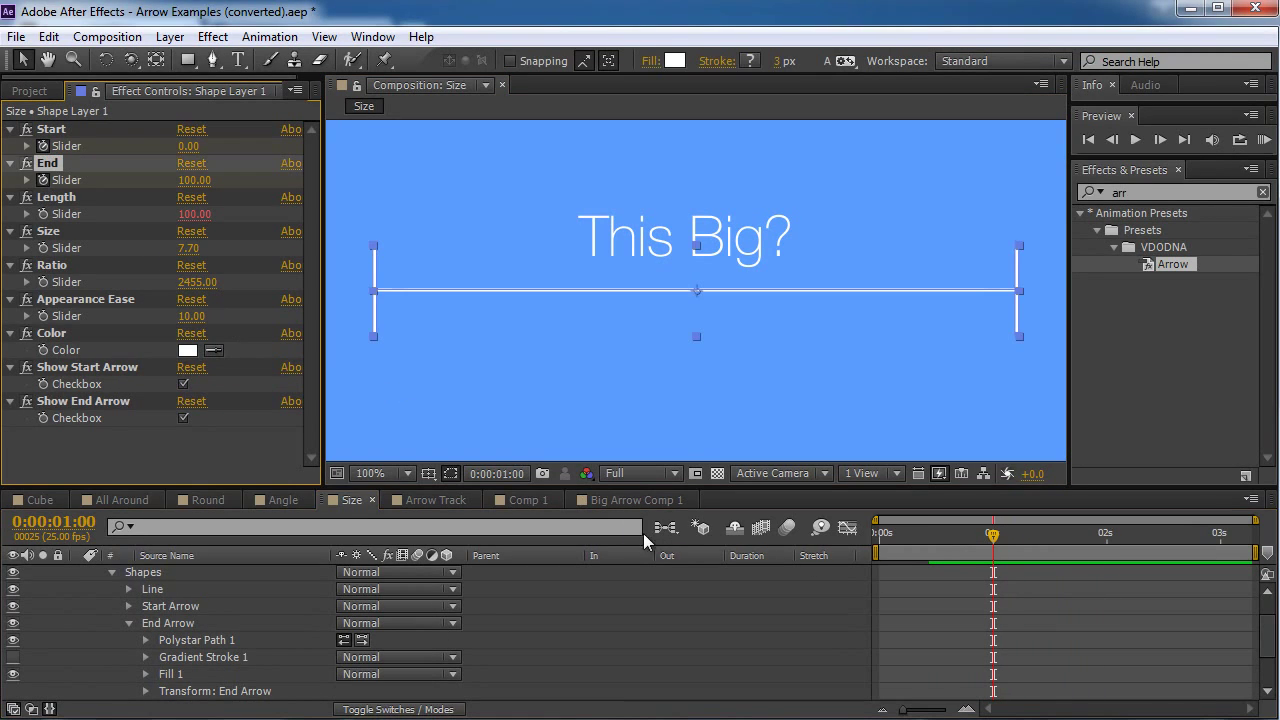
{"action": "key", "text": "Home"}
{"action": "left_click", "coordinate": [193, 180]}
{"action": "left_click_drag", "start_coordinate": [181, 146], "coordinate": [186, 150]}
{"action": "type", "text": "50"}
{"action": "key", "text": "Return"}
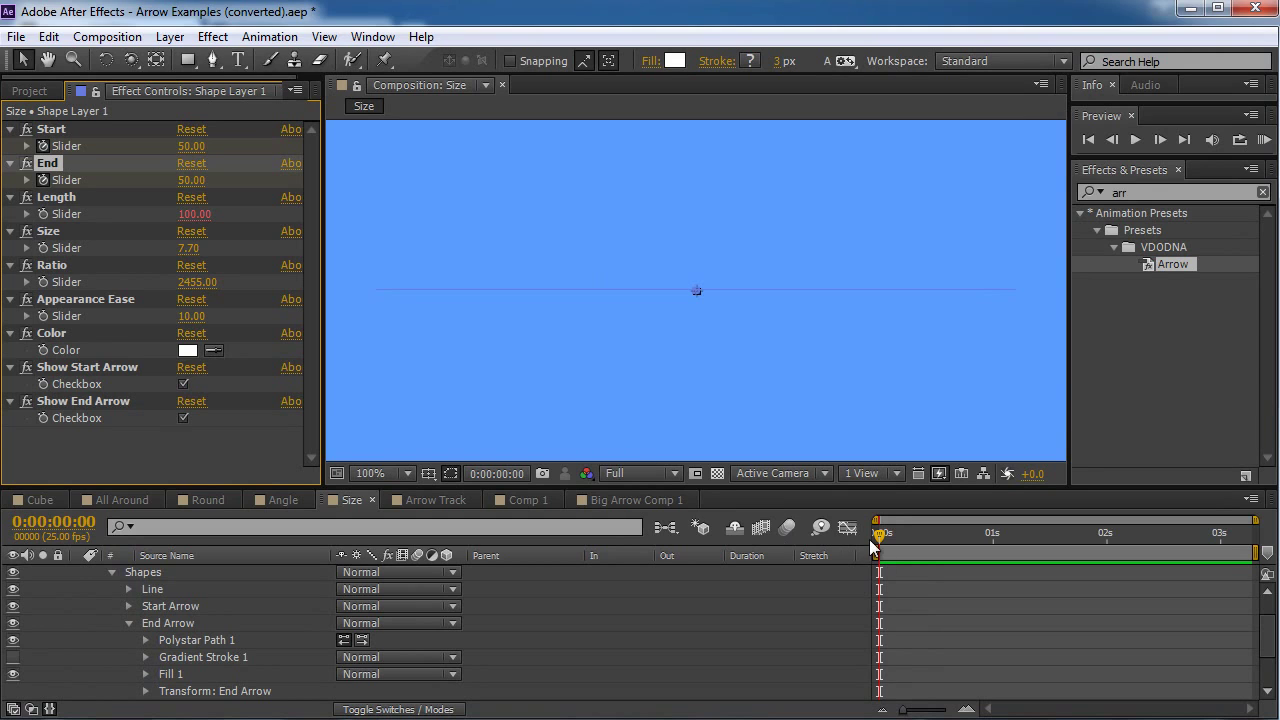
{"action": "left_click_drag", "start_coordinate": [879, 536], "coordinate": [916, 537]}
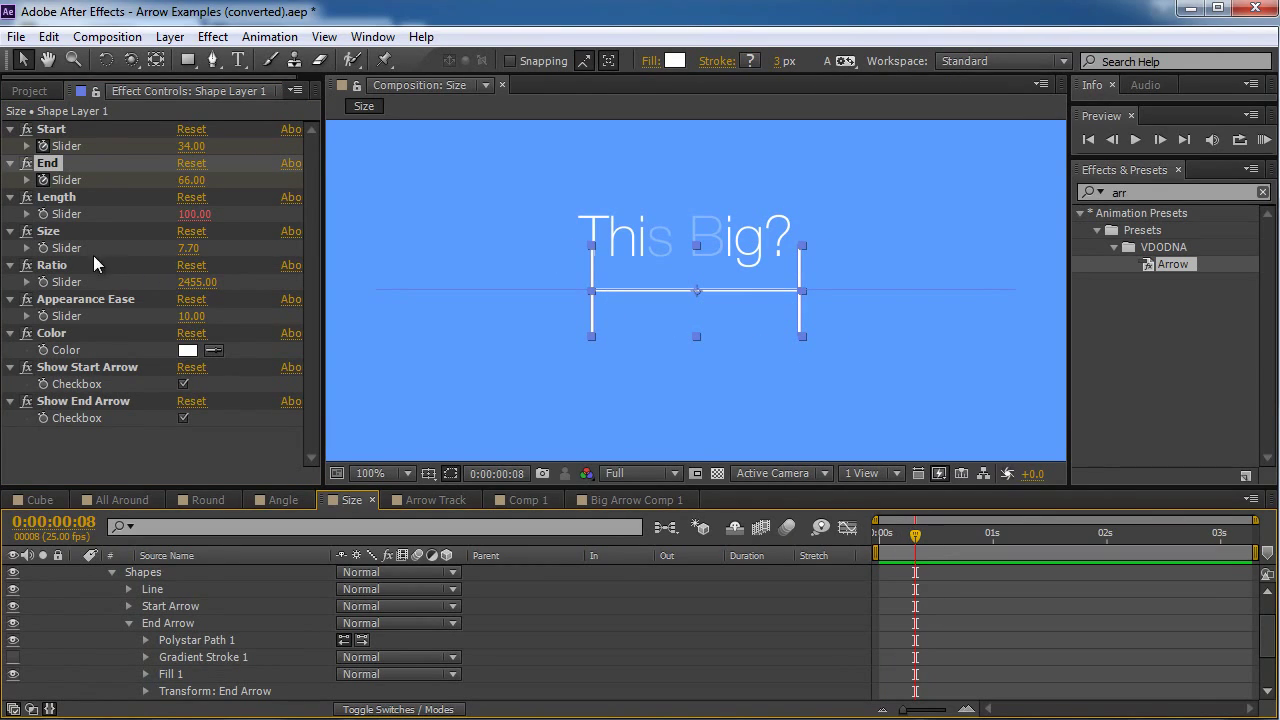
- Set Appearance Ease to -1 and return to frame 0 to check the collapse
{"action": "left_click", "coordinate": [190, 316]}
{"action": "type", "text": "-1"}
{"action": "key", "text": "Return"}
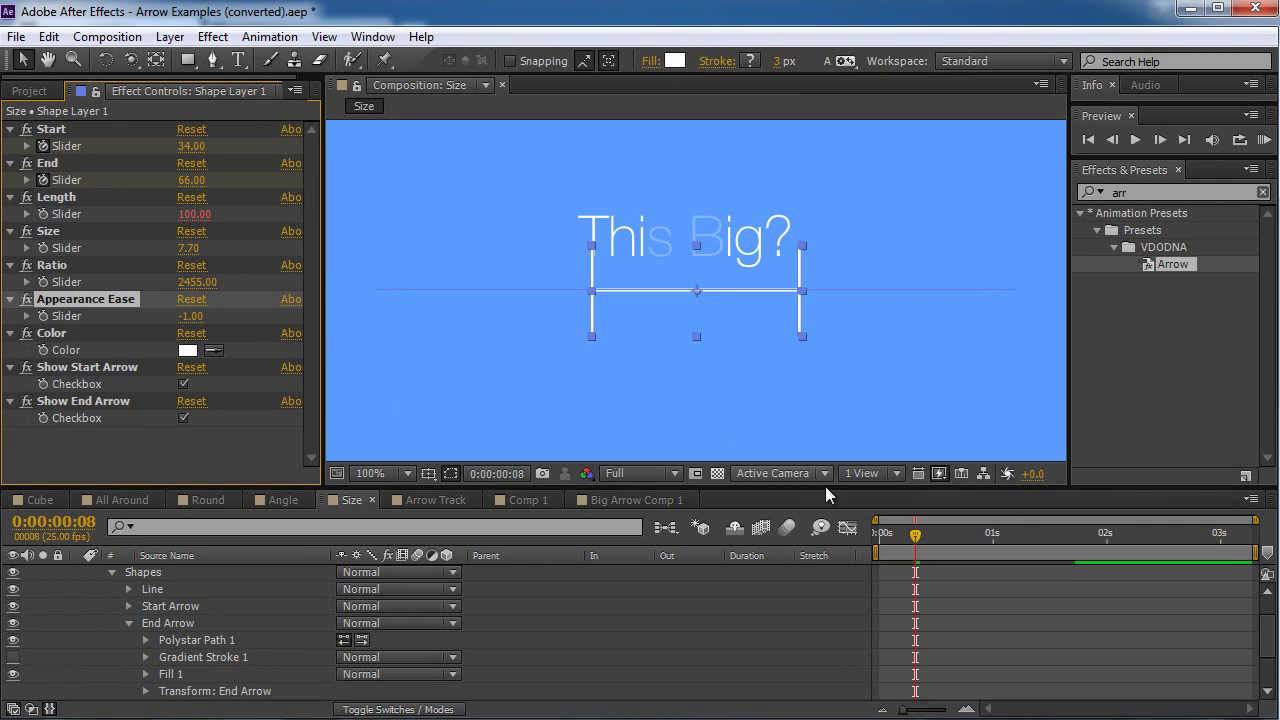
{"action": "left_click_drag", "start_coordinate": [916, 543], "coordinate": [867, 543]}
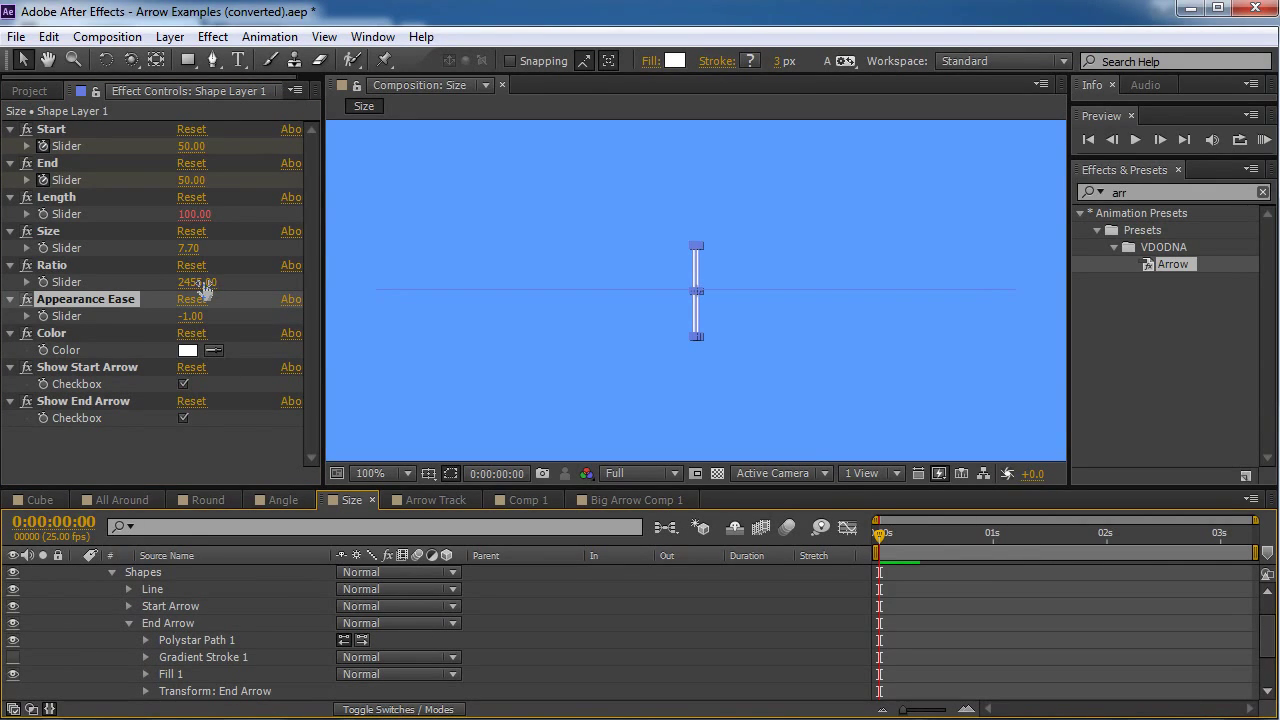
- Set the Ratio value to 0 on the first frame
{"action": "left_click_drag", "start_coordinate": [882, 534], "coordinate": [886, 534]}
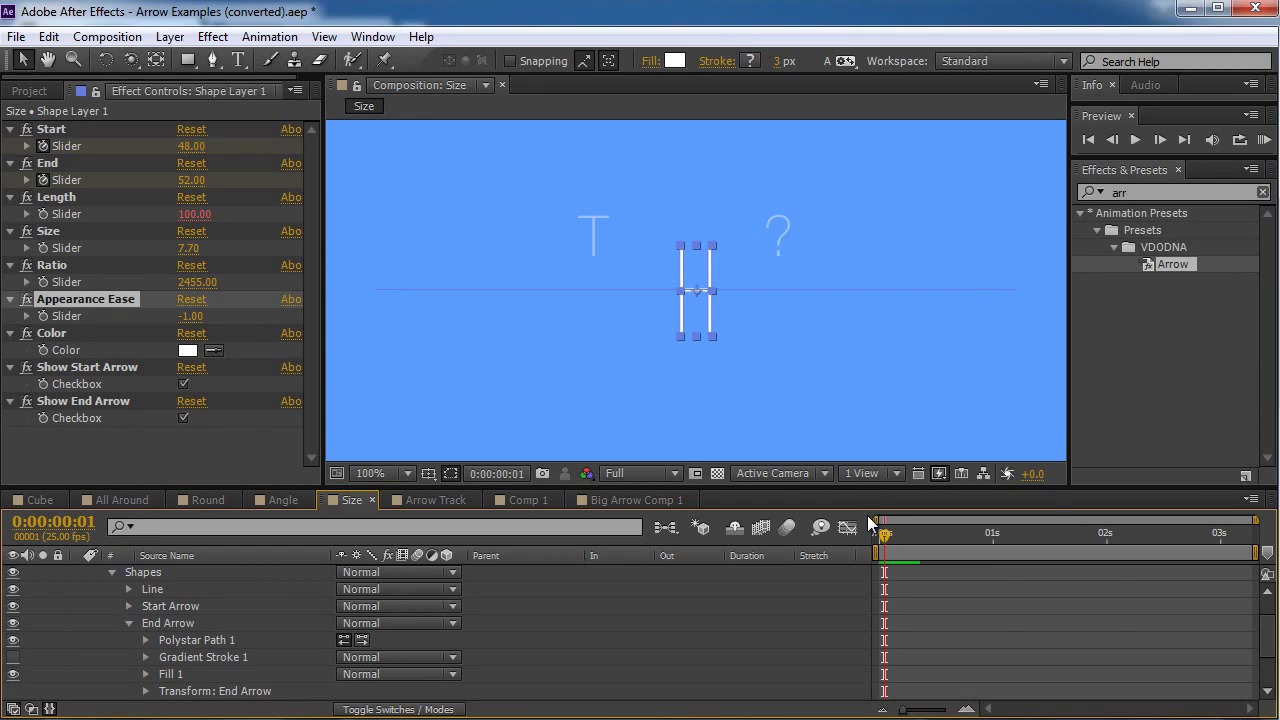
{"action": "left_click_drag", "start_coordinate": [887, 536], "coordinate": [646, 524]}
{"action": "left_click", "coordinate": [50, 281]}
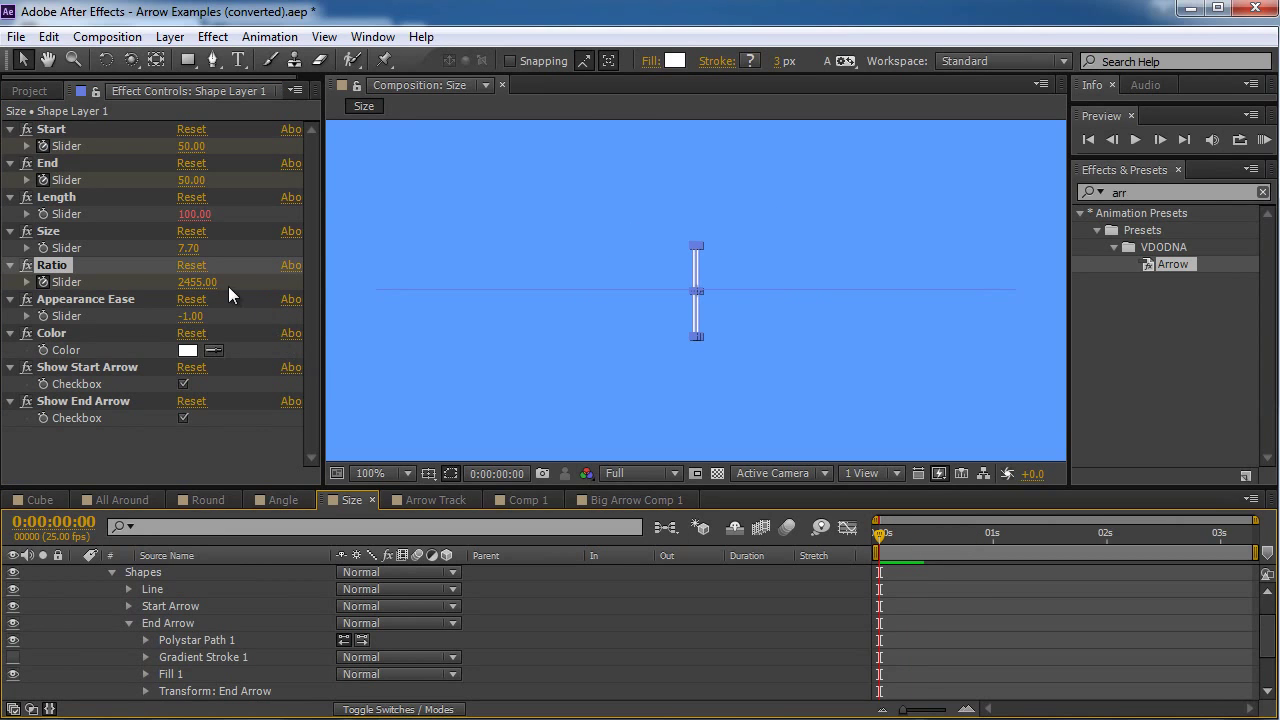
{"action": "left_click", "coordinate": [198, 282]}
{"action": "type", "text": "0"}
{"action": "key", "text": "Return"}
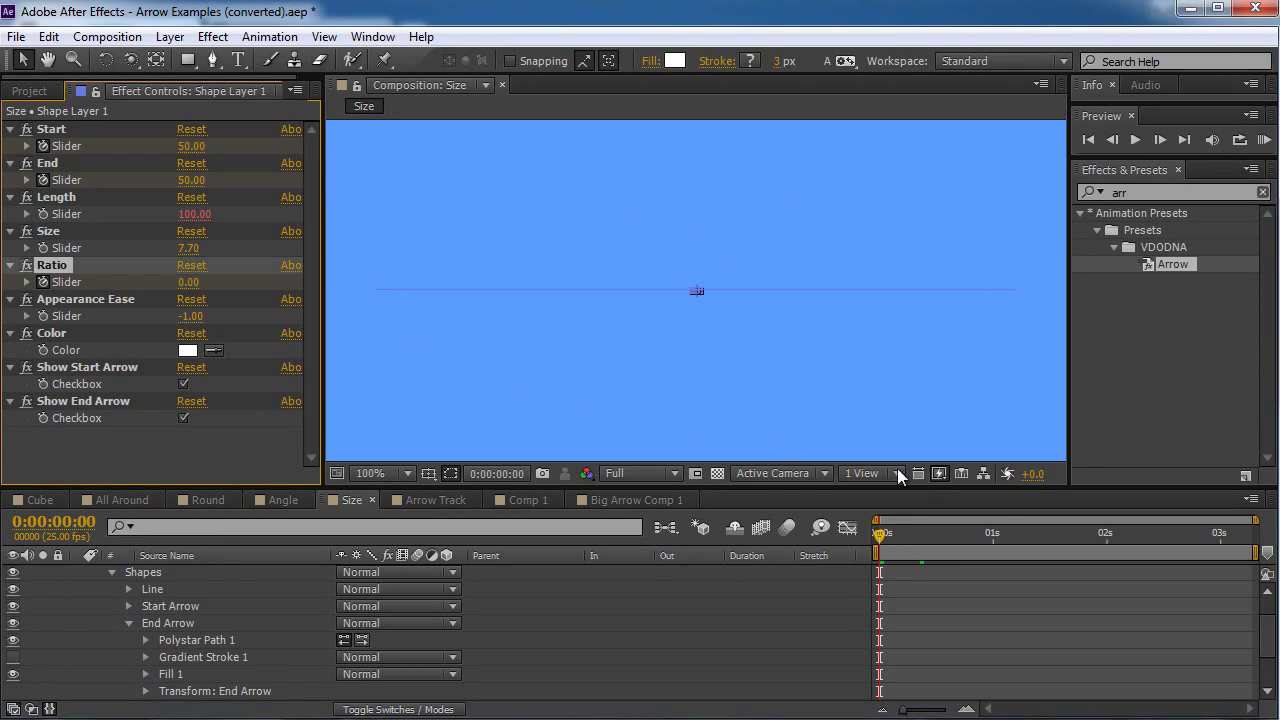
- Reveal keyframes with U, select the Start and End keyframes, and preview the animation
{"action": "left_click", "coordinate": [888, 534]}
{"action": "mouse_move", "coordinate": [888, 534]}
{"action": "left_mouse_down"}
{"action": "mouse_move", "coordinate": [911, 536]}
{"action": "mouse_move", "coordinate": [899, 538]}
{"action": "left_mouse_up"}
{"action": "key", "text": "u"}
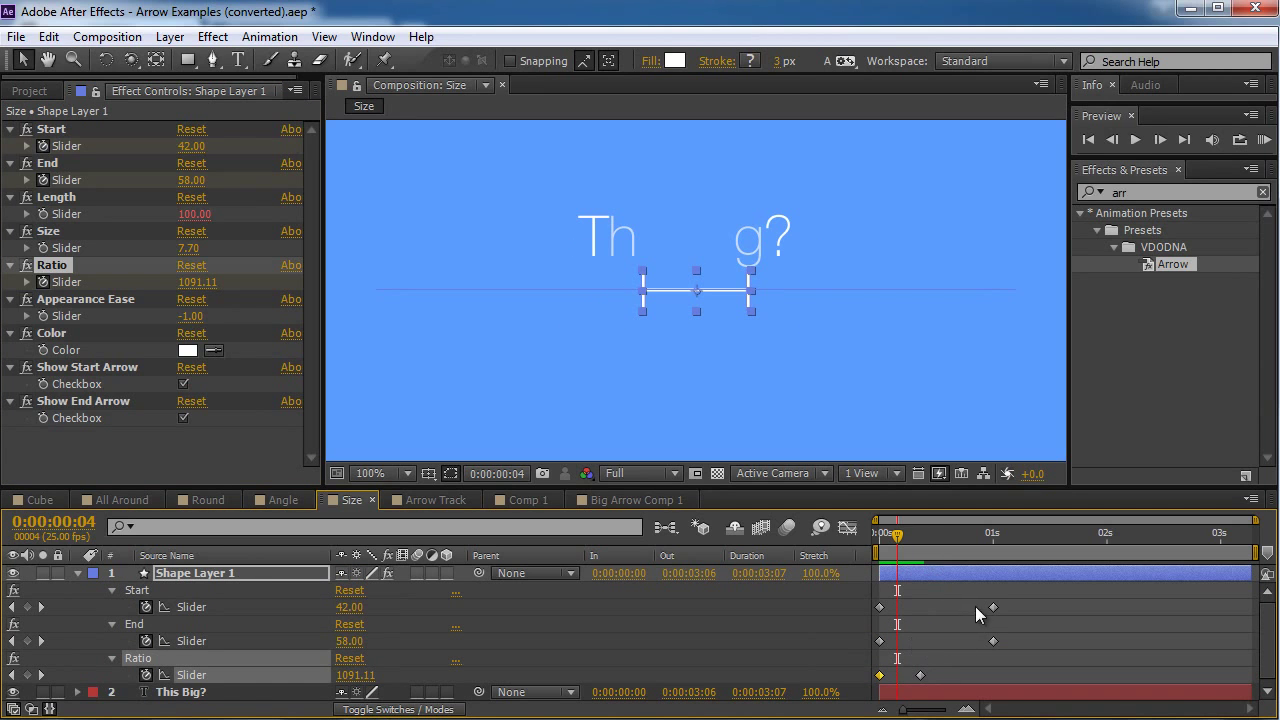
{"action": "left_click_drag", "start_coordinate": [1002, 601], "coordinate": [886, 636]}
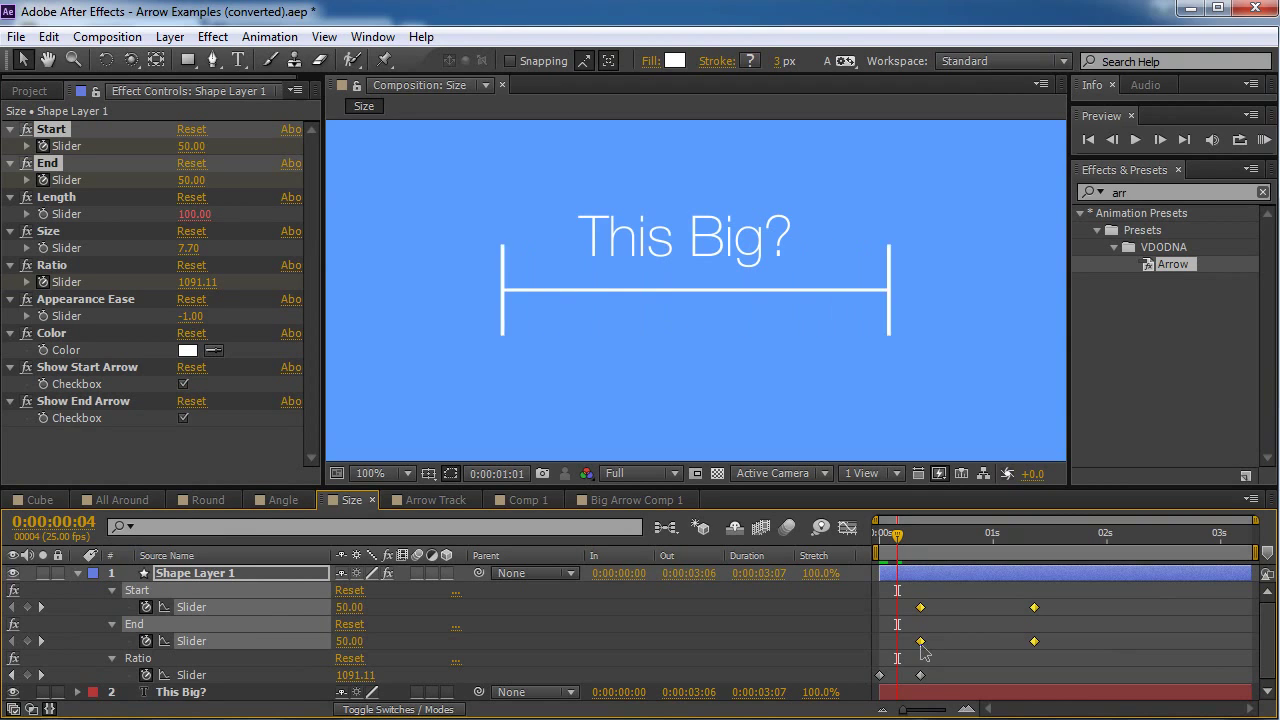
{"action": "key", "text": "space"}
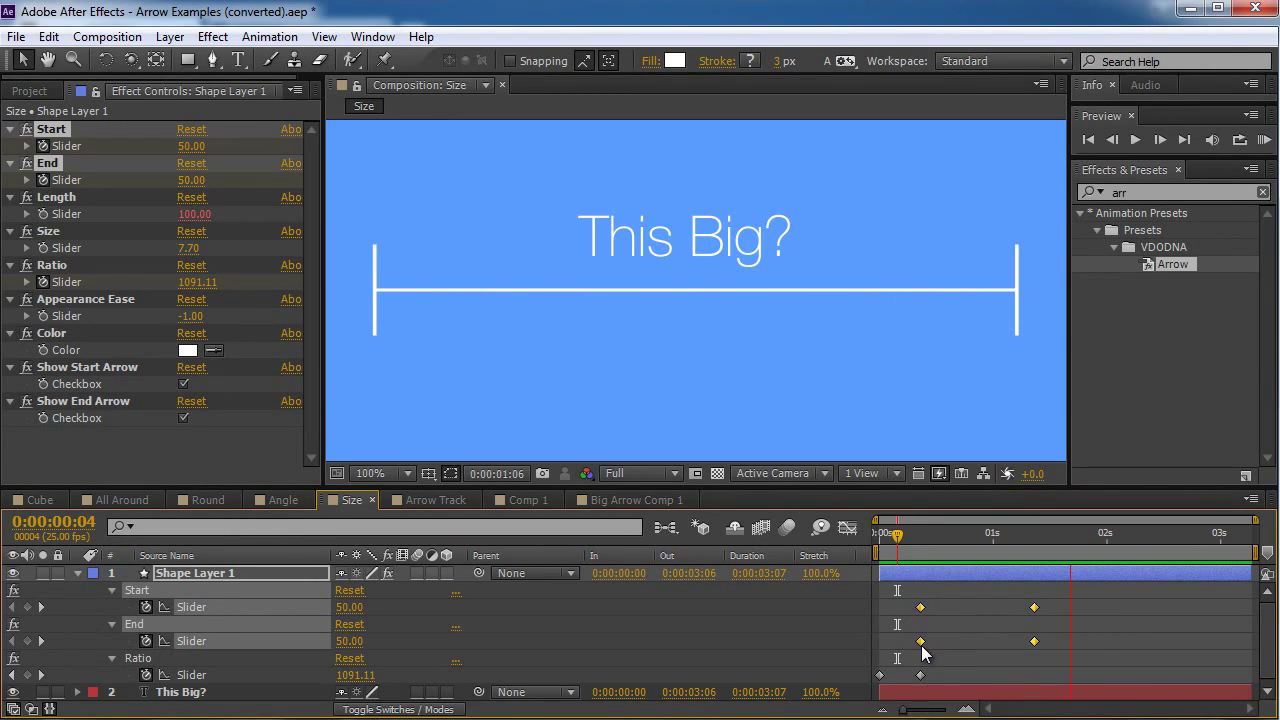
{"action": "key", "text": "space"}
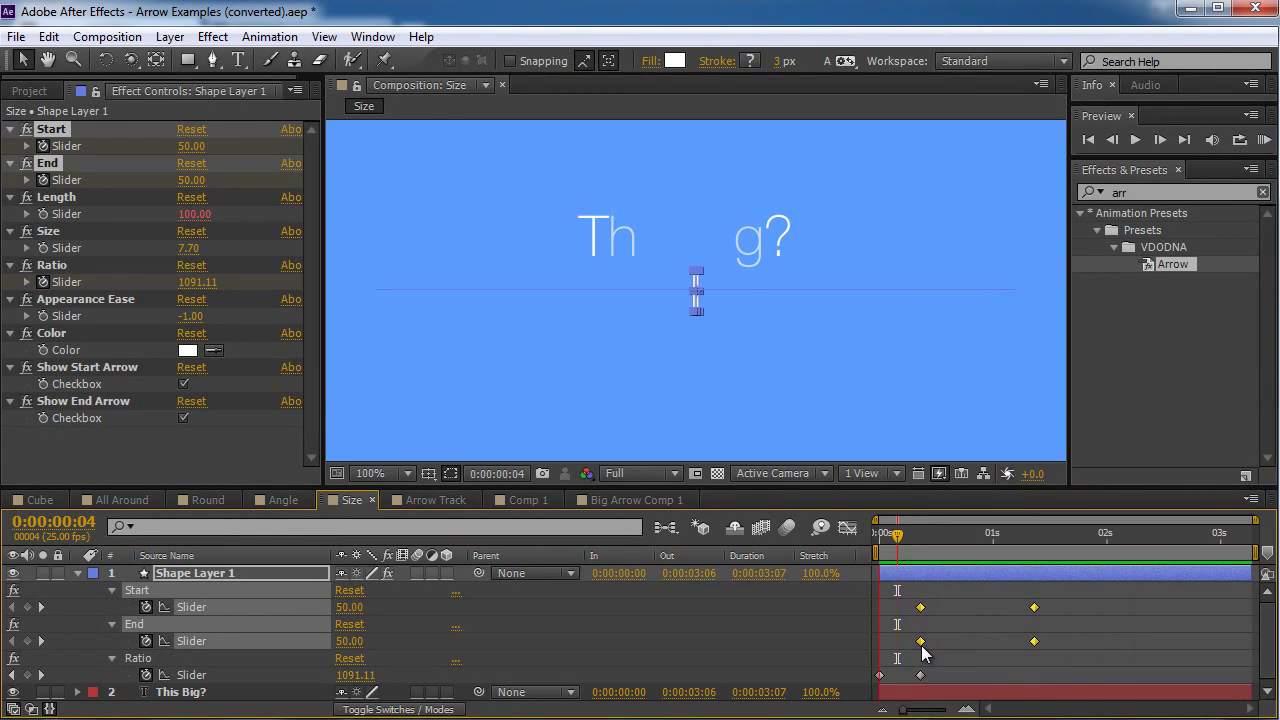
{"action": "left_click", "coordinate": [12, 90]}
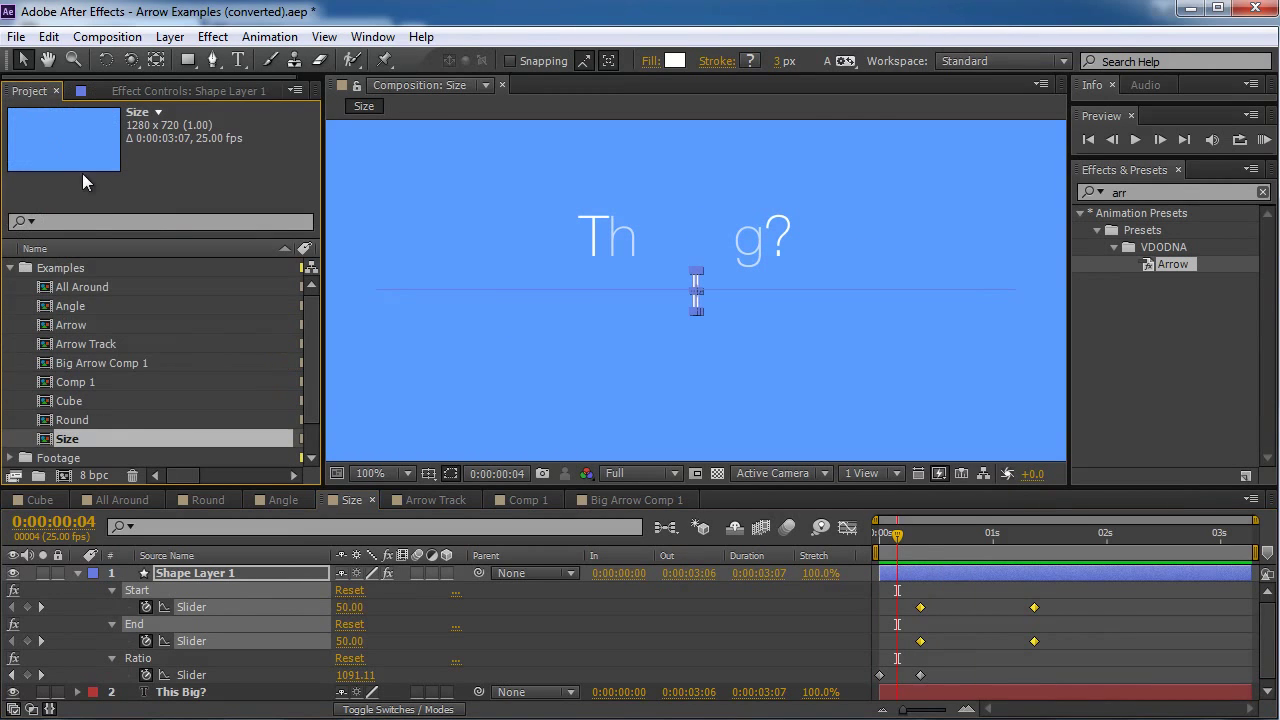
- Browse the VDODNA homepage's featured slider, including the Dripping Graffiti slide
{"action": "scroll", "coordinate": [118, 325], "scroll_direction": "down", "scroll_amount": 1}
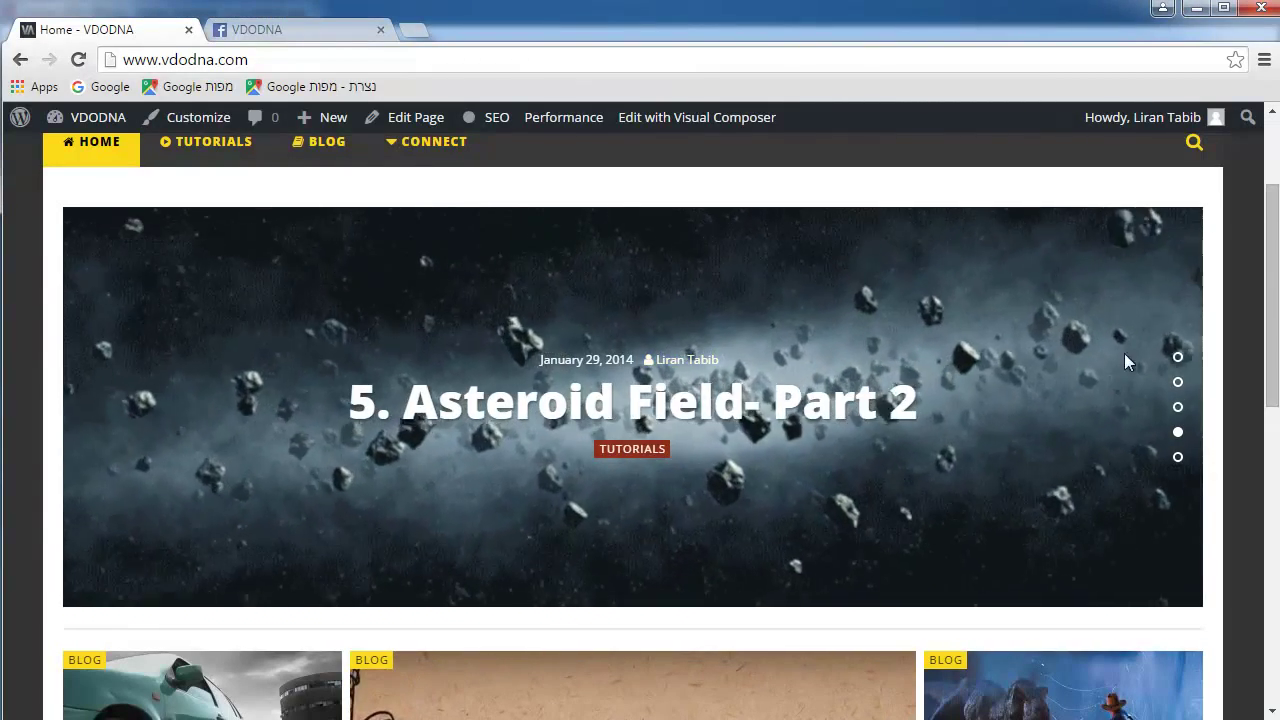
{"action": "left_click", "coordinate": [1177, 382]}
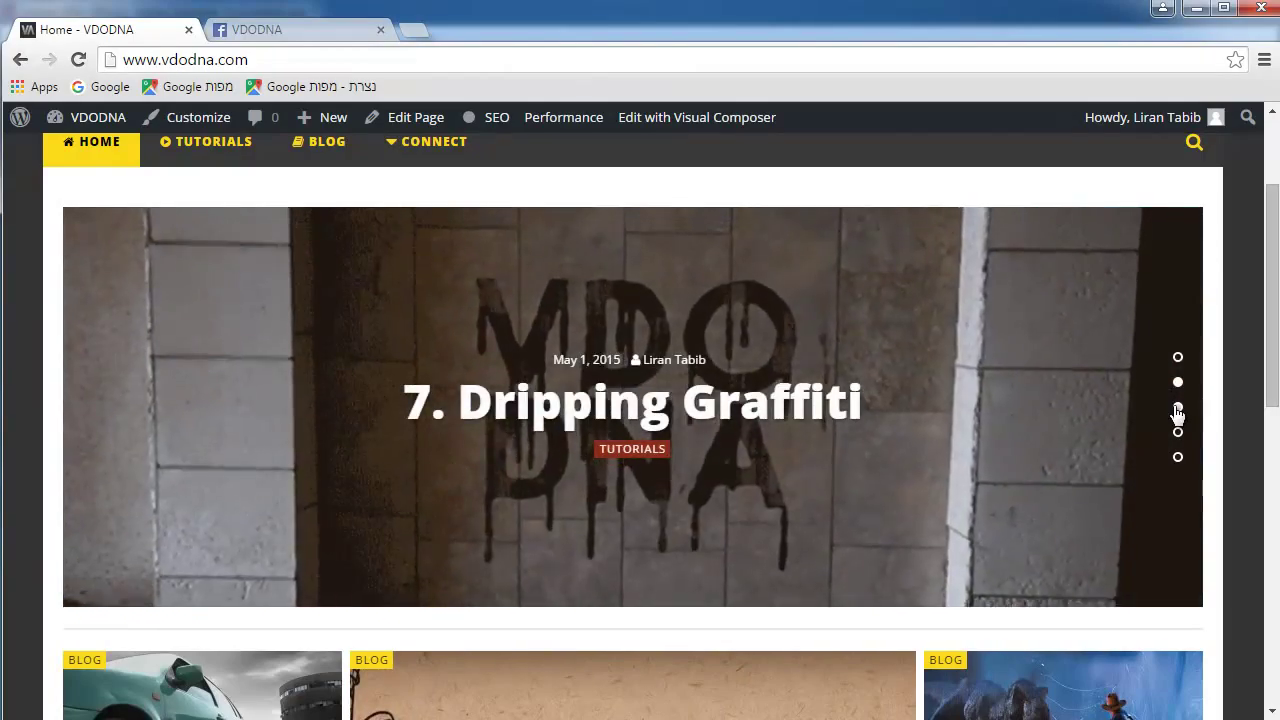
{"action": "left_click", "coordinate": [1177, 409]}
{"action": "scroll", "coordinate": [1050, 450], "scroll_direction": "down", "scroll_amount": 5}
{"action": "scroll", "coordinate": [1050, 446], "scroll_direction": "down", "scroll_amount": 2}
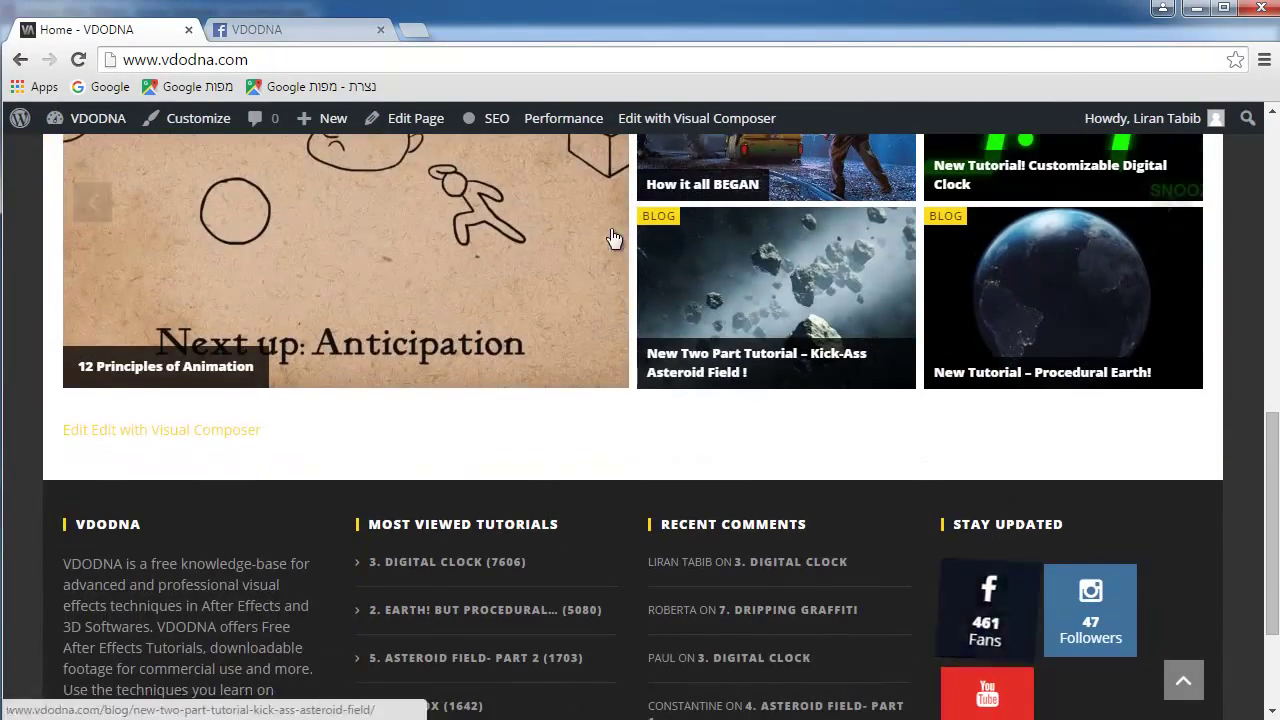
- Look over the VDODNA Facebook tab, then return to the Home - VDODNA tab
{"action": "left_click", "coordinate": [327, 33]}
{"action": "scroll", "coordinate": [672, 405], "scroll_direction": "down", "scroll_amount": 6}
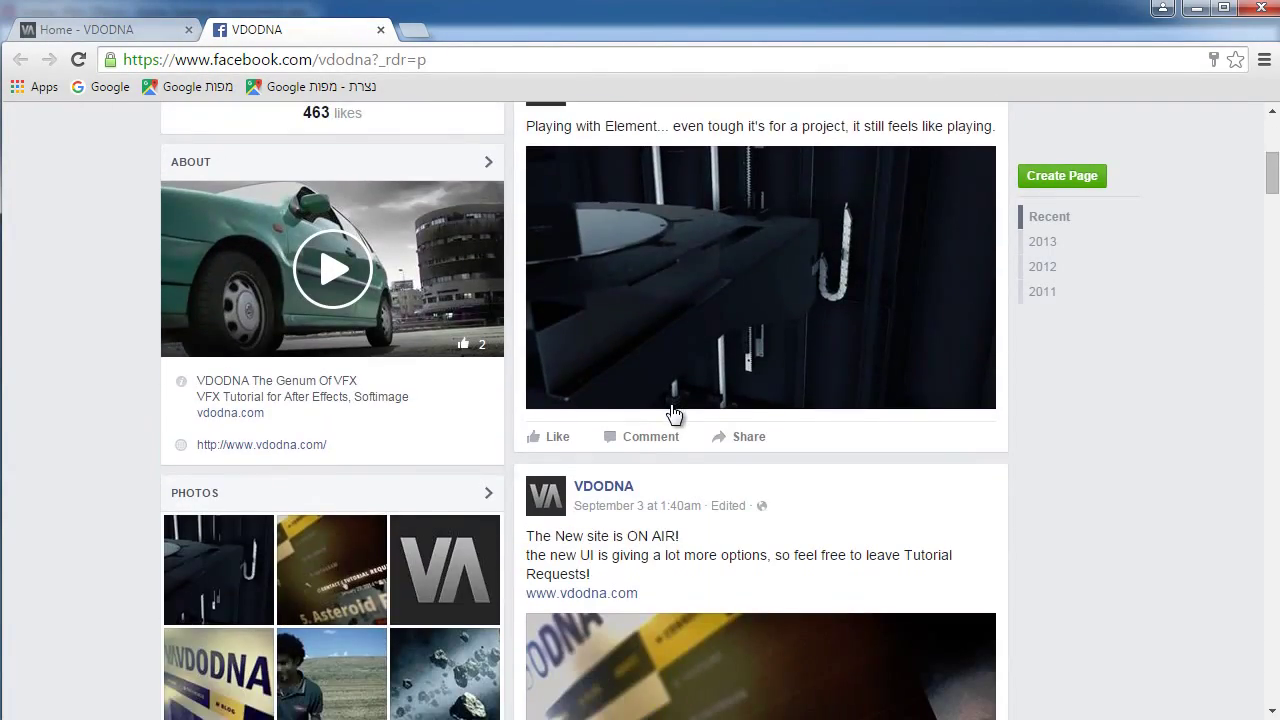
{"action": "scroll", "coordinate": [674, 414], "scroll_direction": "up", "scroll_amount": 5}
{"action": "left_click", "coordinate": [122, 36]}
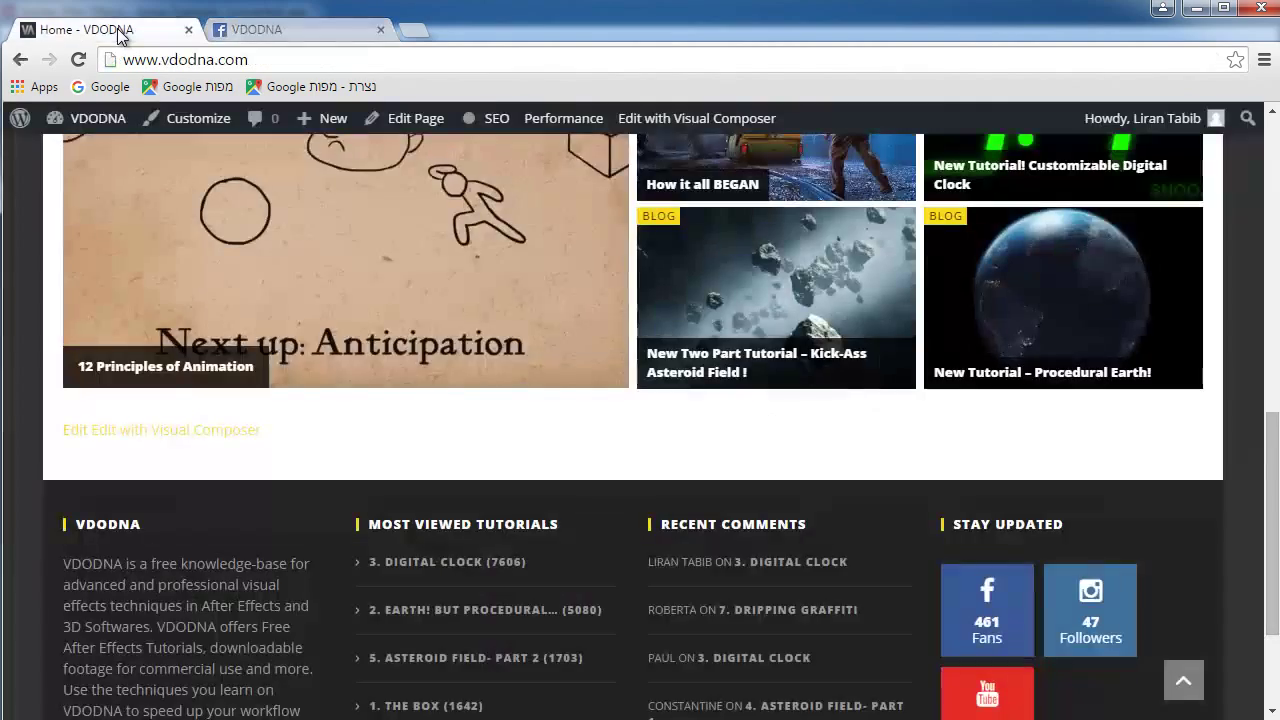
{"action": "scroll", "coordinate": [885, 480], "scroll_direction": "up", "scroll_amount": 10}
{"action": "scroll", "coordinate": [900, 480], "scroll_direction": "down", "scroll_amount": 1}
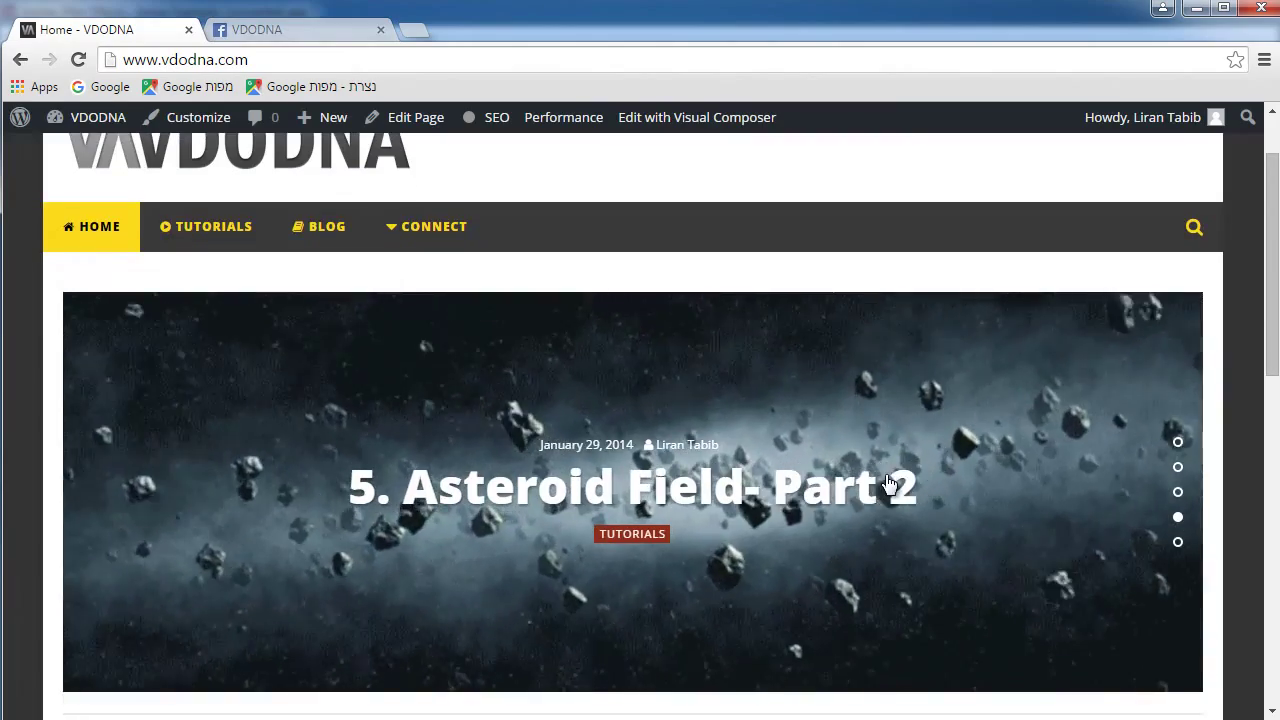